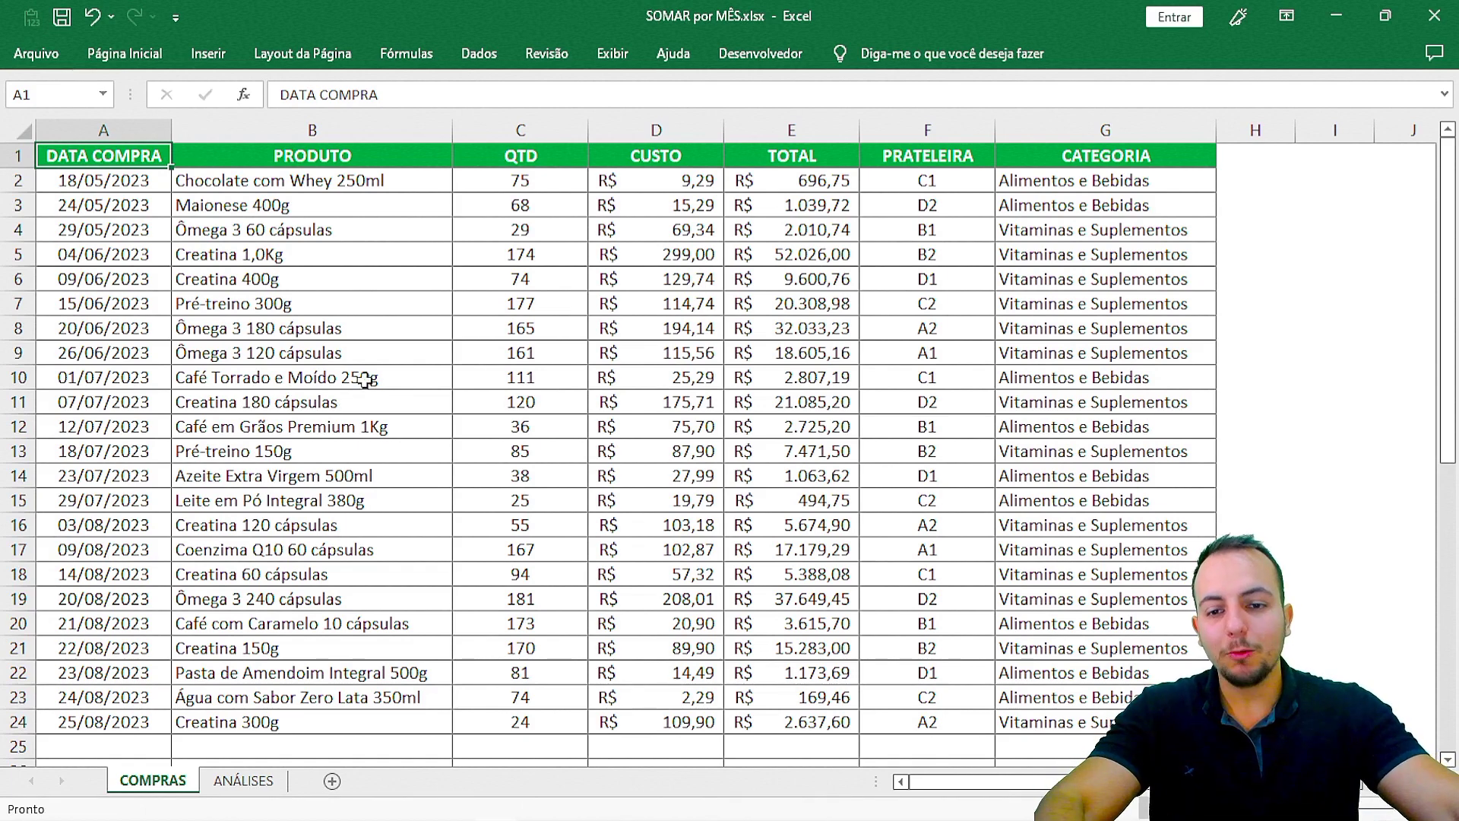
# Examine the QTD and TOTAL columns of the purchase table on the COMPRAS sheet.
pyautogui.hotkey('ctrl', '2')
pyautogui.moveTo(480, 109); pyautogui.dragTo(574, 752)
pyautogui.press('e')
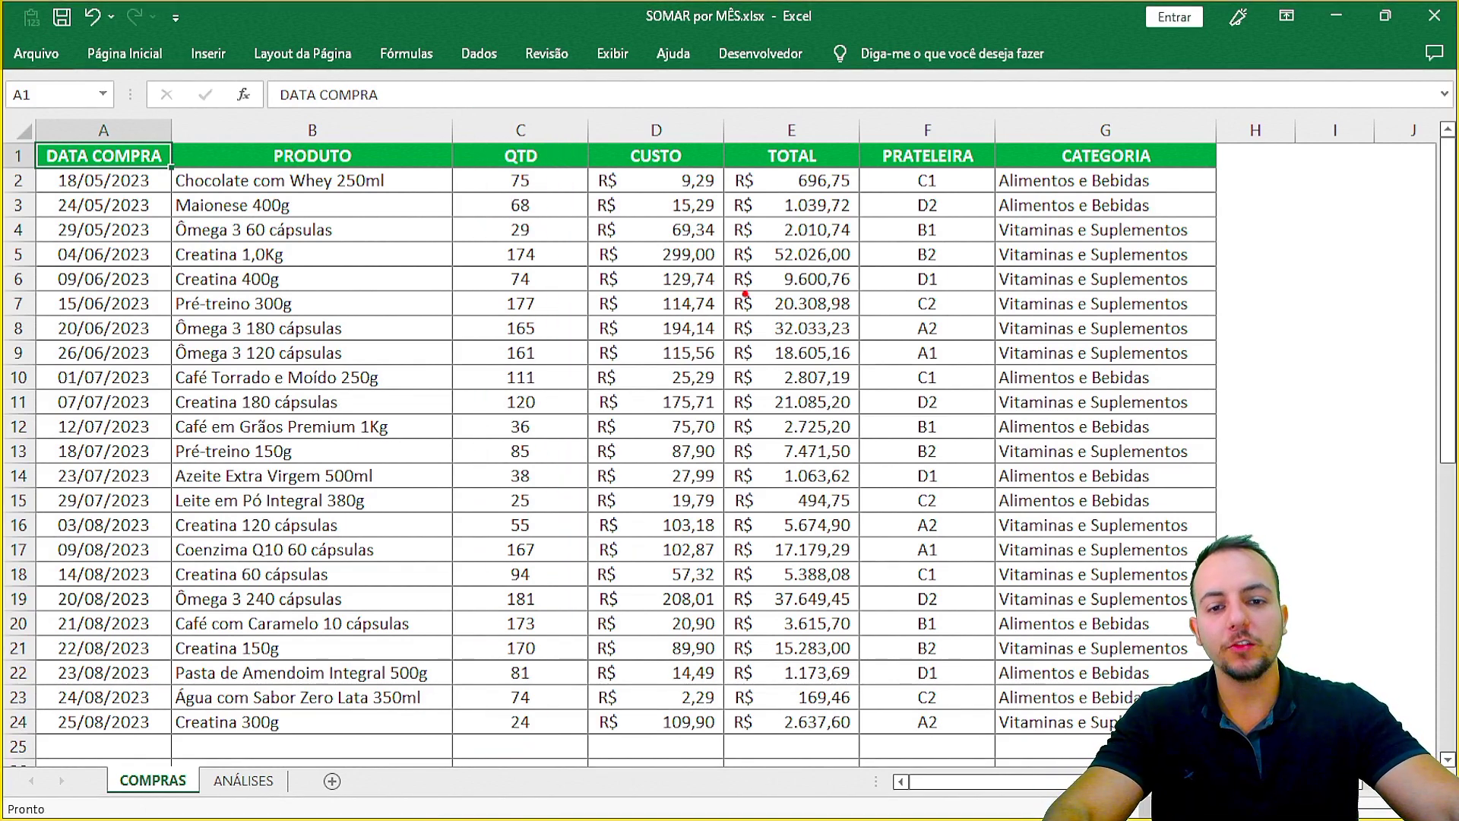
pyautogui.moveTo(745, 103)
pyautogui.mouseDown()
pyautogui.moveTo(861, 494)
pyautogui.moveTo(859, 758)
pyautogui.mouseUp()
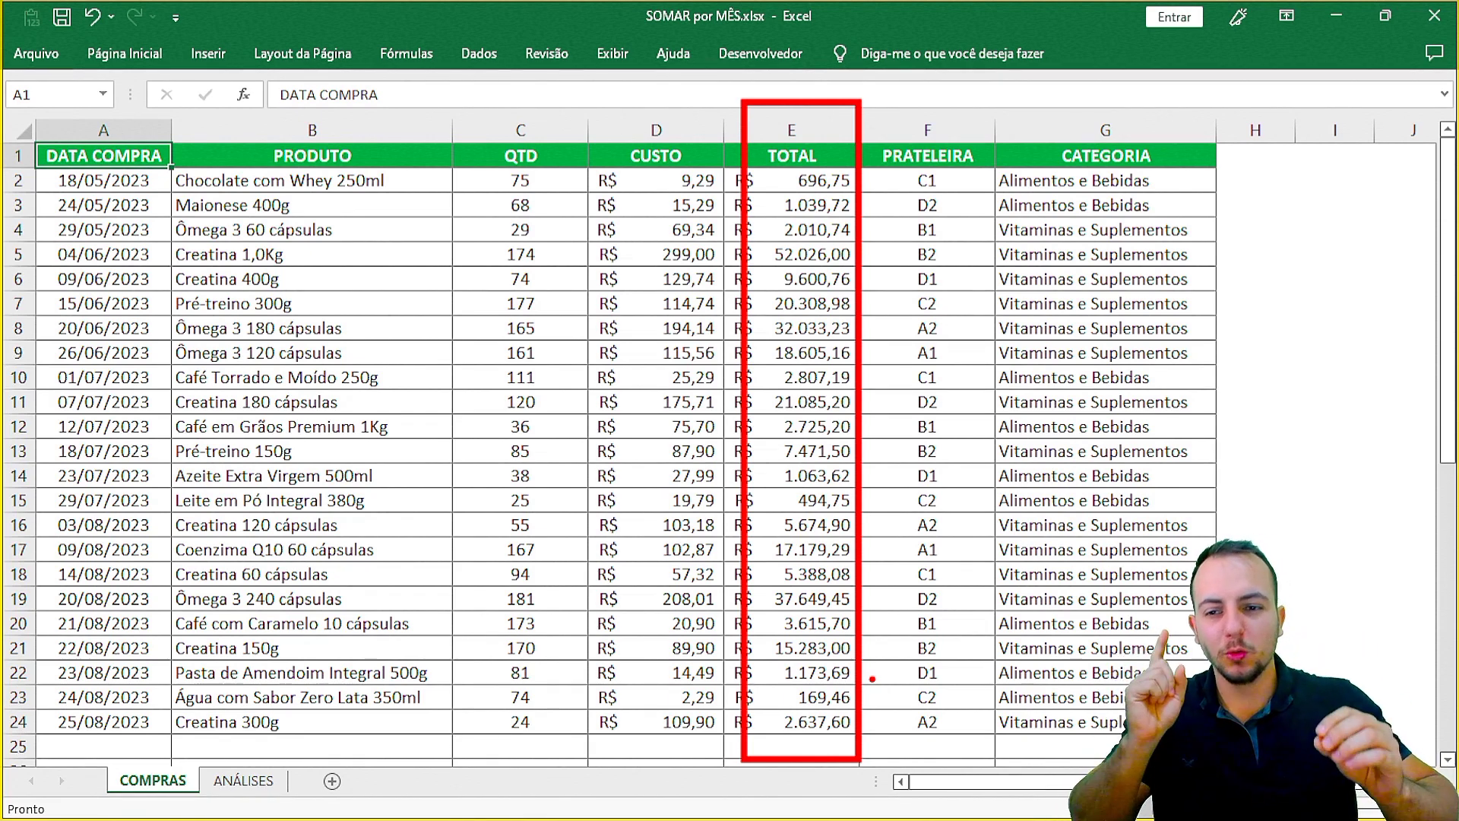
pyautogui.press('Escape')
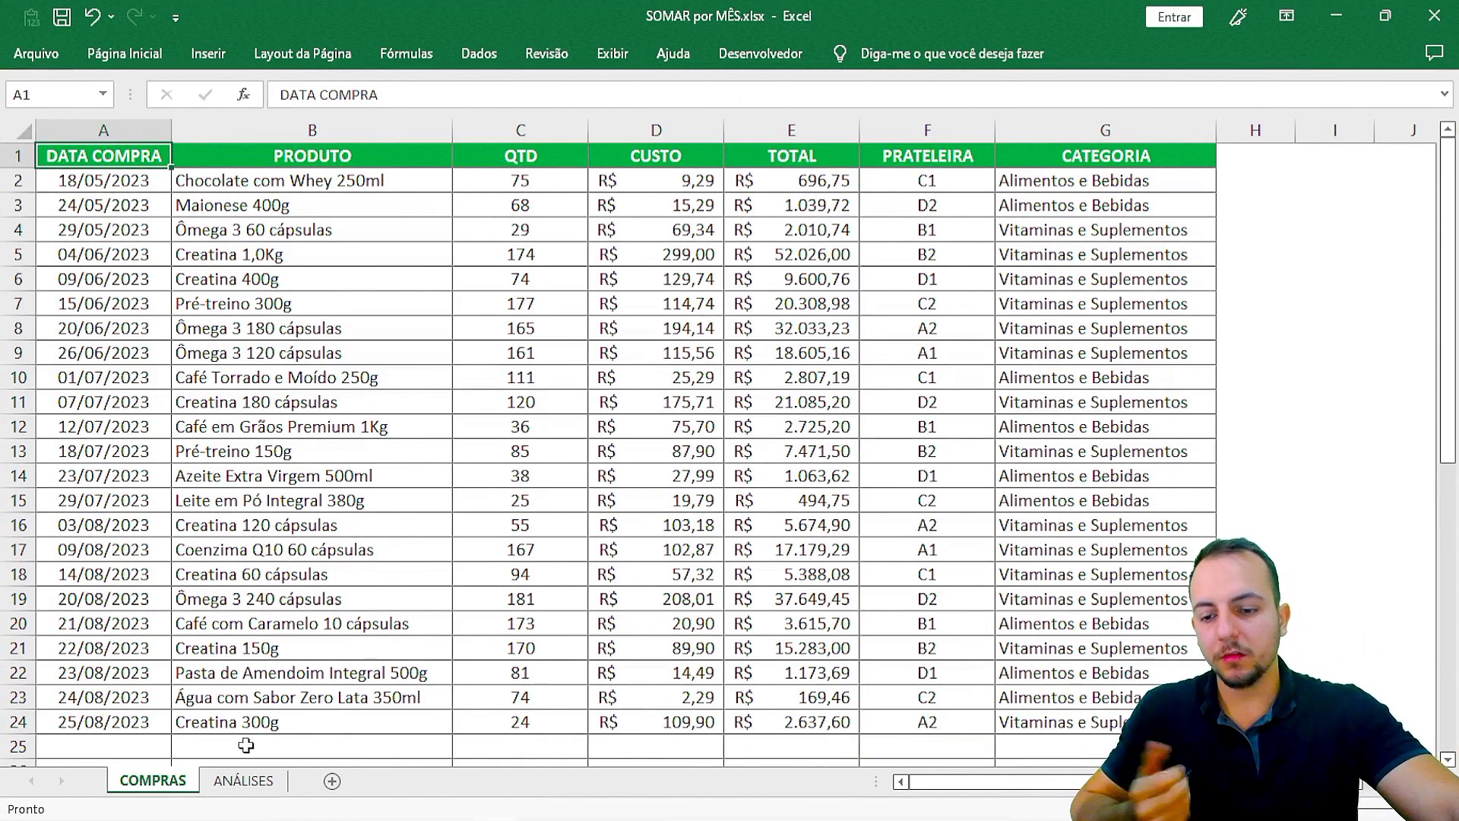
# Open the ANÁLISES sheet and examine the months maio to agosto in the MÊS column.
pyautogui.click(243, 780)
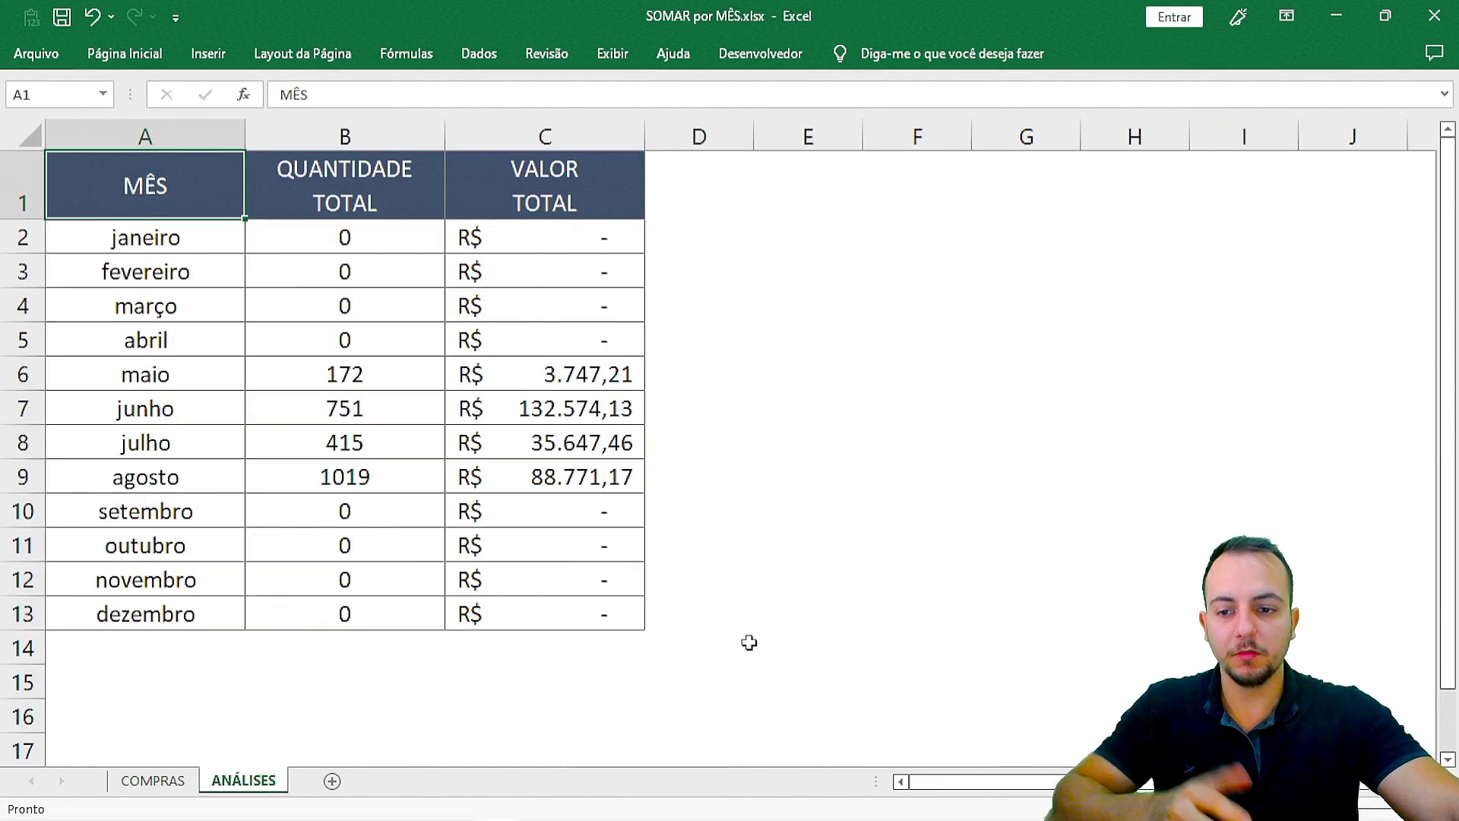
pyautogui.hotkey('ctrl', '2')
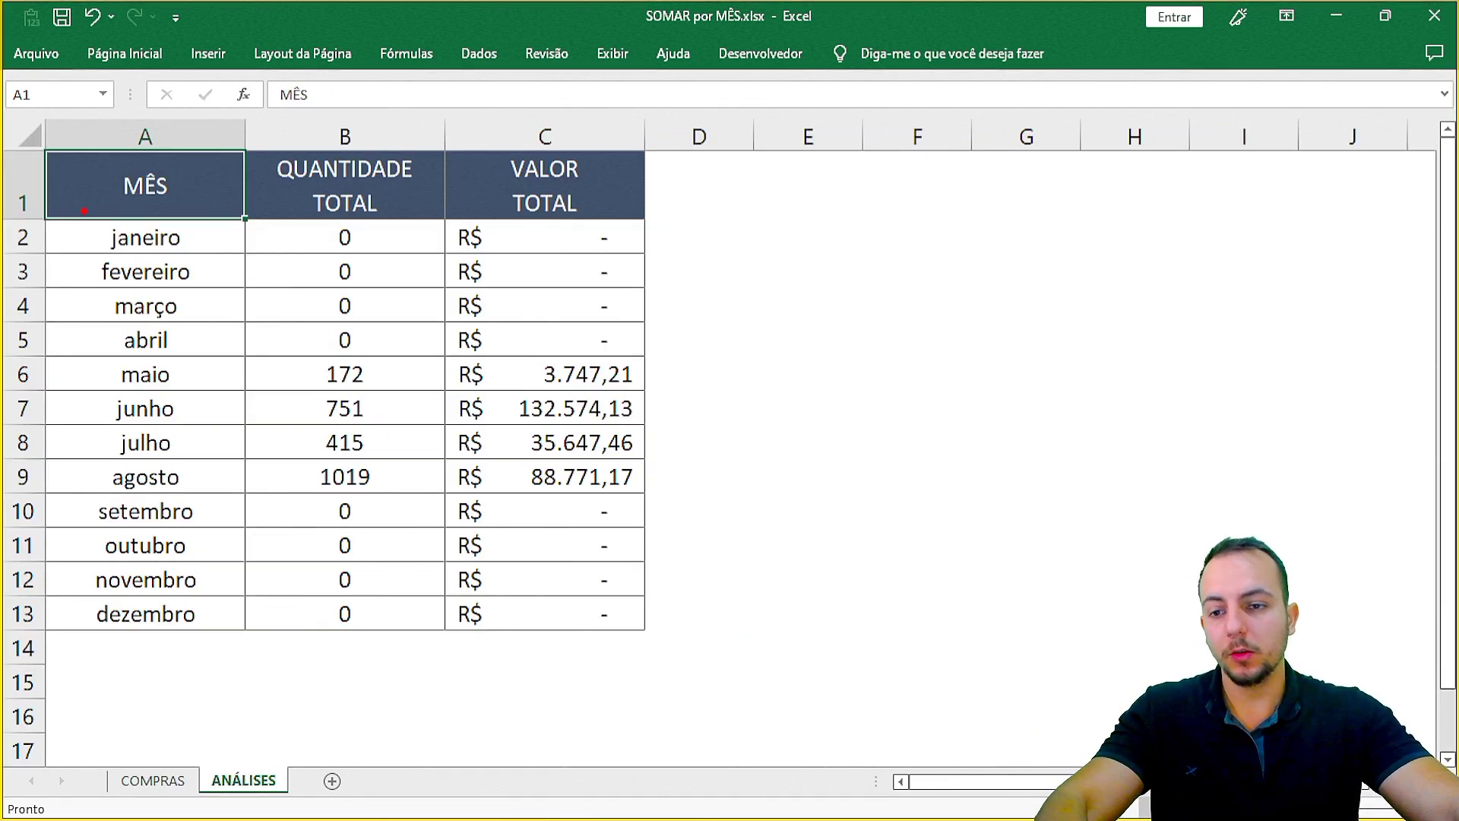
pyautogui.moveTo(85, 210)
pyautogui.mouseDown()
pyautogui.moveTo(176, 262)
pyautogui.moveTo(239, 361)
pyautogui.mouseUp()
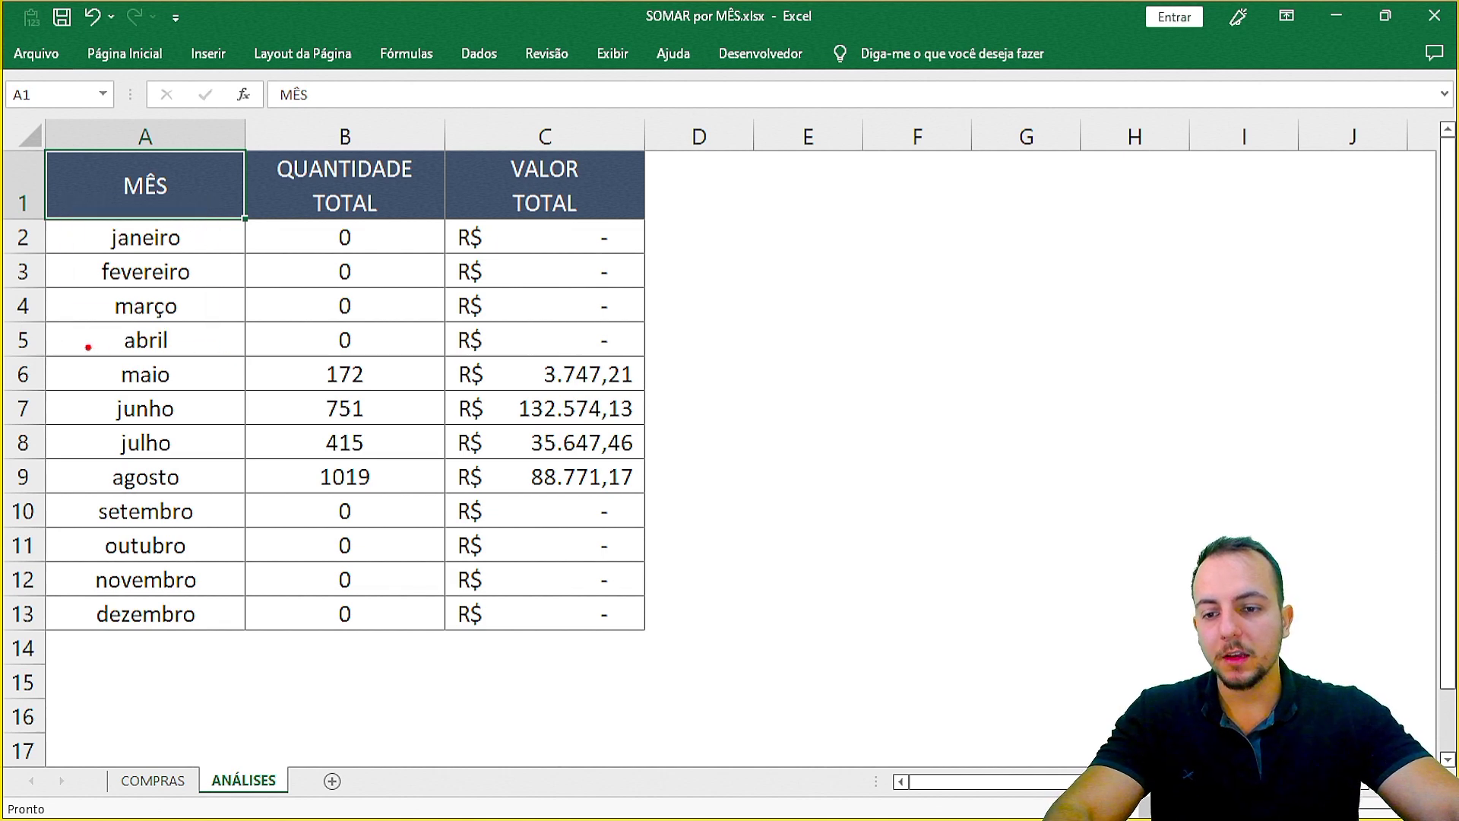
pyautogui.moveTo(88, 347)
pyautogui.mouseDown()
pyautogui.moveTo(177, 382)
pyautogui.moveTo(224, 497)
pyautogui.mouseUp()
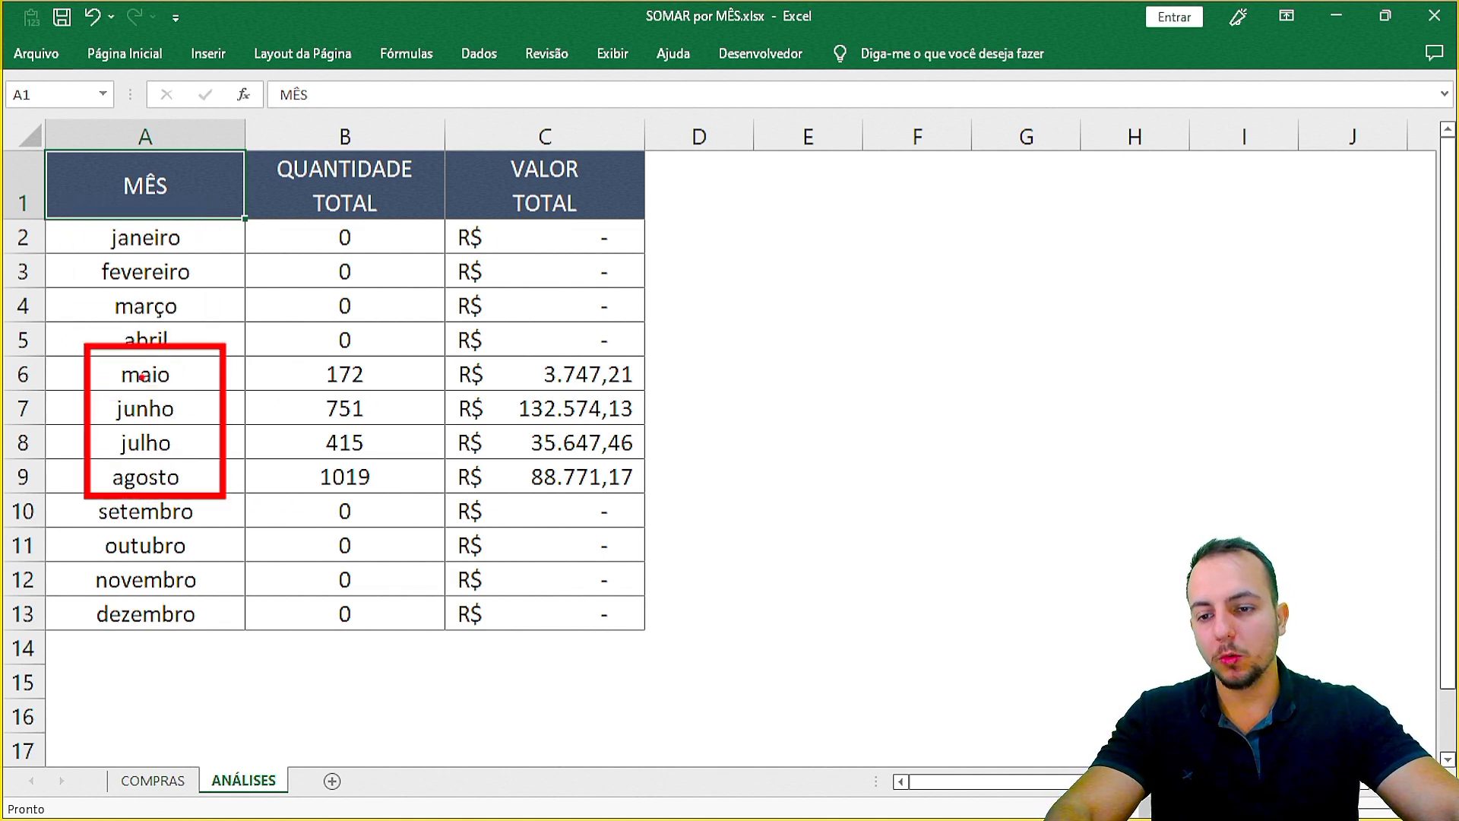
# Examine maio's figures in the QUANTIDADE TOTAL and VALOR TOTAL columns of the monthly summary.
pyautogui.press('e')
pyautogui.moveTo(98, 350); pyautogui.dragTo(200, 392)
pyautogui.moveTo(310, 352); pyautogui.dragTo(381, 392)
pyautogui.moveTo(248, 116); pyautogui.dragTo(429, 240)
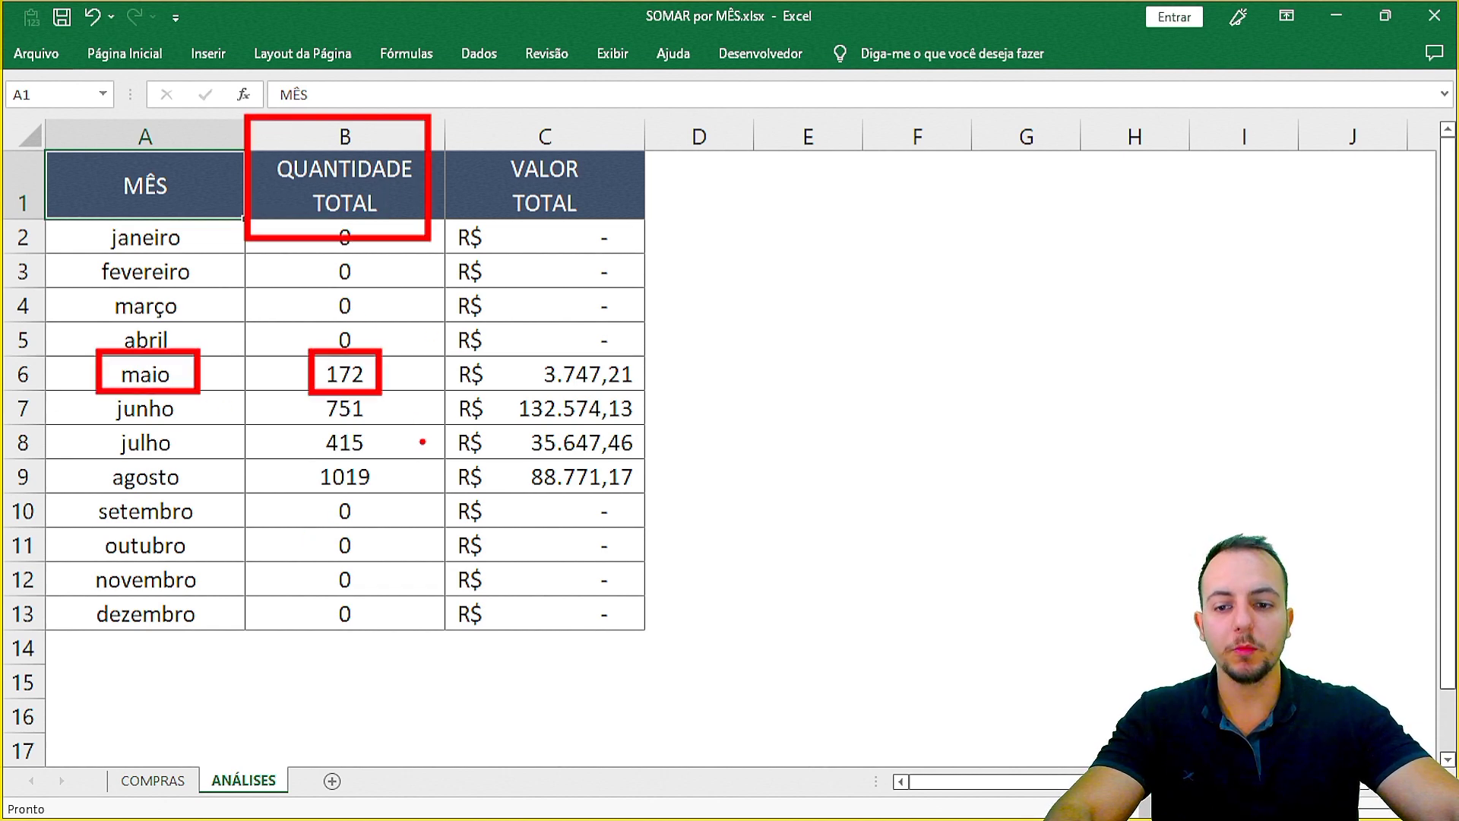
pyautogui.hotkey('ctrl', 'z')
pyautogui.hotkey('ctrl', 'z')
pyautogui.moveTo(519, 351)
pyautogui.mouseDown()
pyautogui.moveTo(648, 397)
pyautogui.moveTo(519, 397)
pyautogui.mouseUp()
pyautogui.moveTo(471, 110)
pyautogui.mouseDown()
pyautogui.moveTo(538, 150)
pyautogui.moveTo(612, 234)
pyautogui.mouseUp()
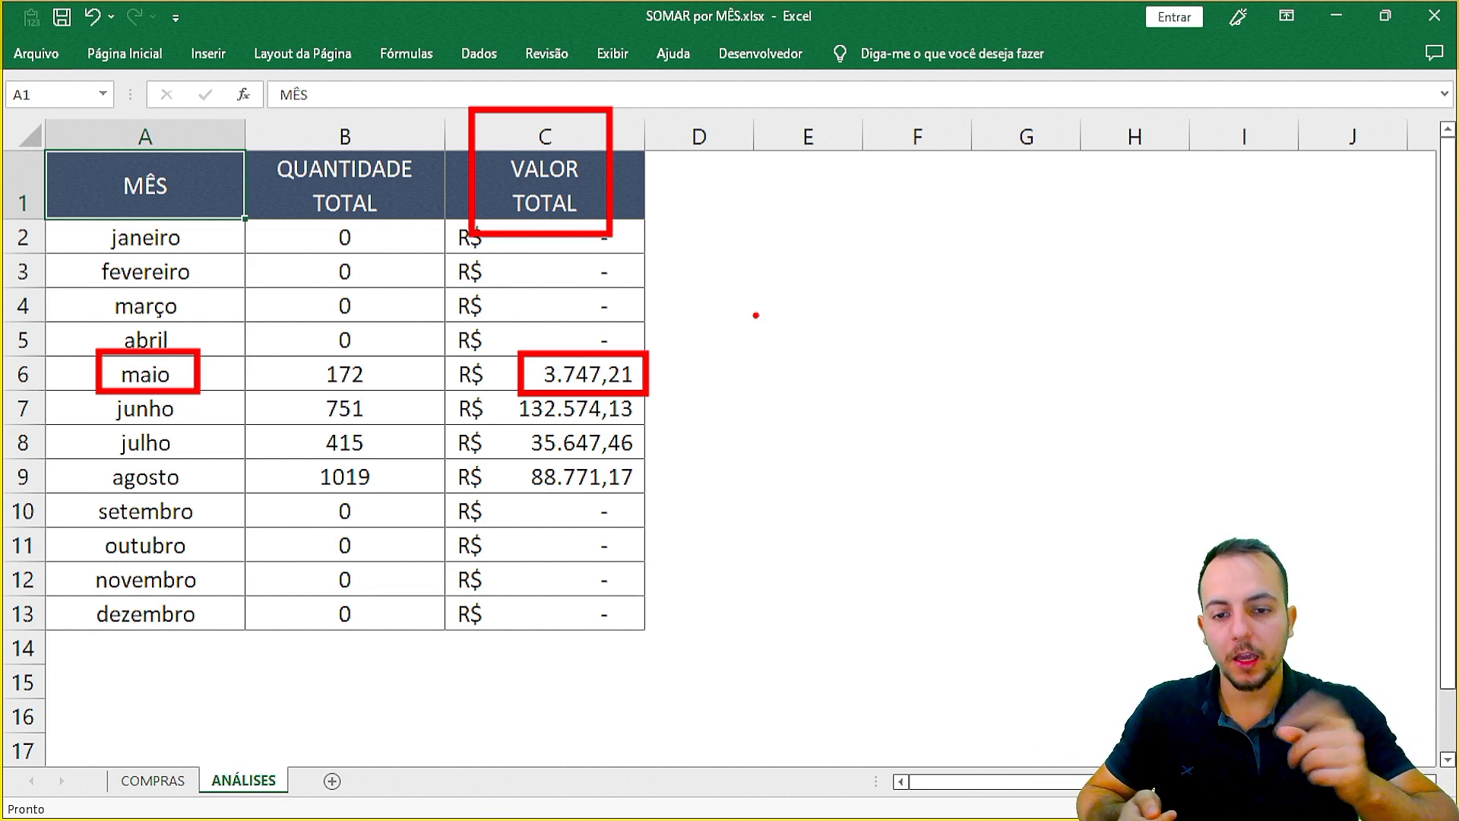
pyautogui.press('Escape')
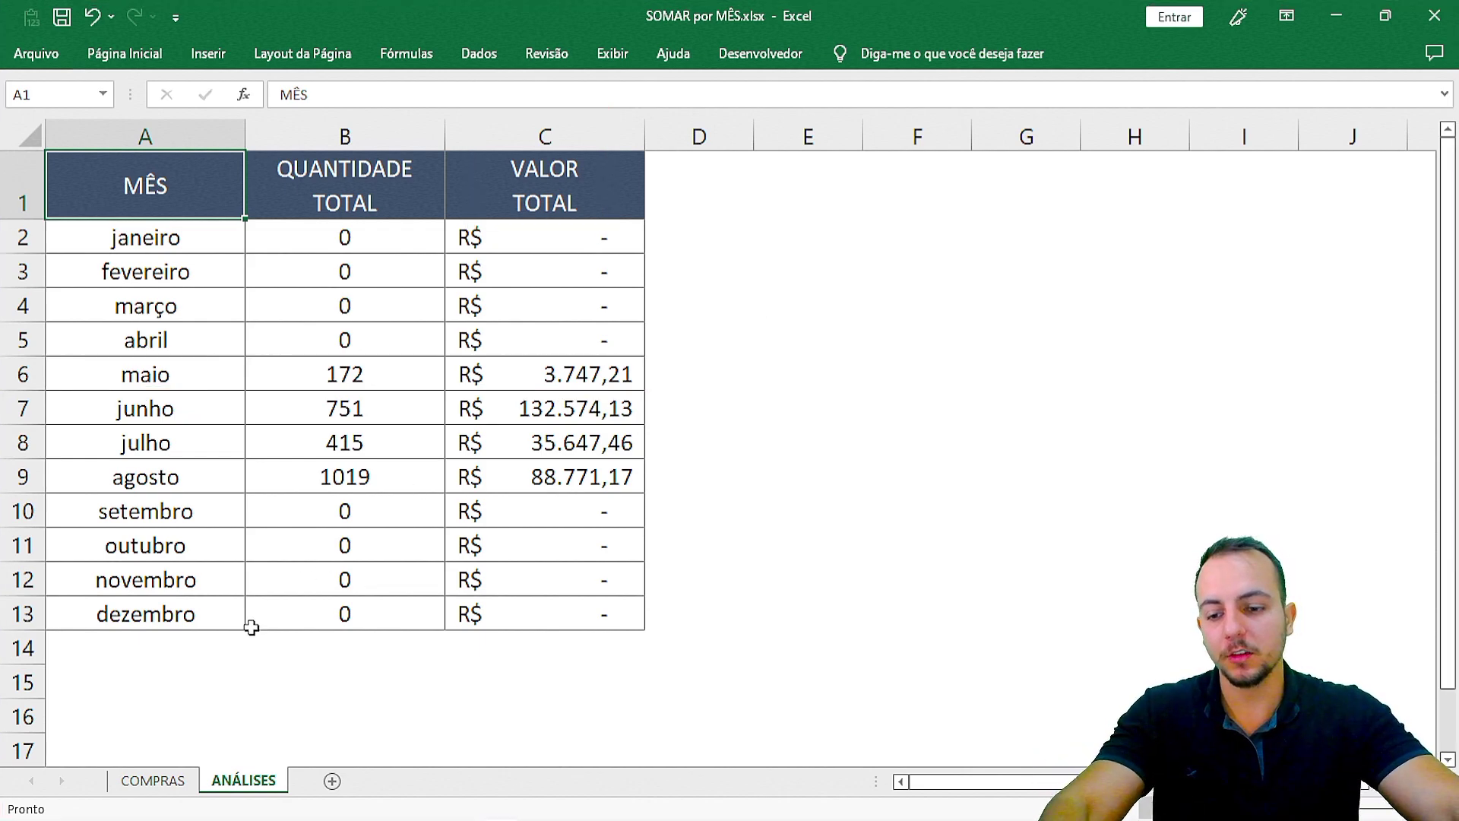
# Return to the COMPRAS sheet and review the purchase rows and the empty rows below them.
pyautogui.click(160, 780)
pyautogui.scroll(-1, 232, 673)
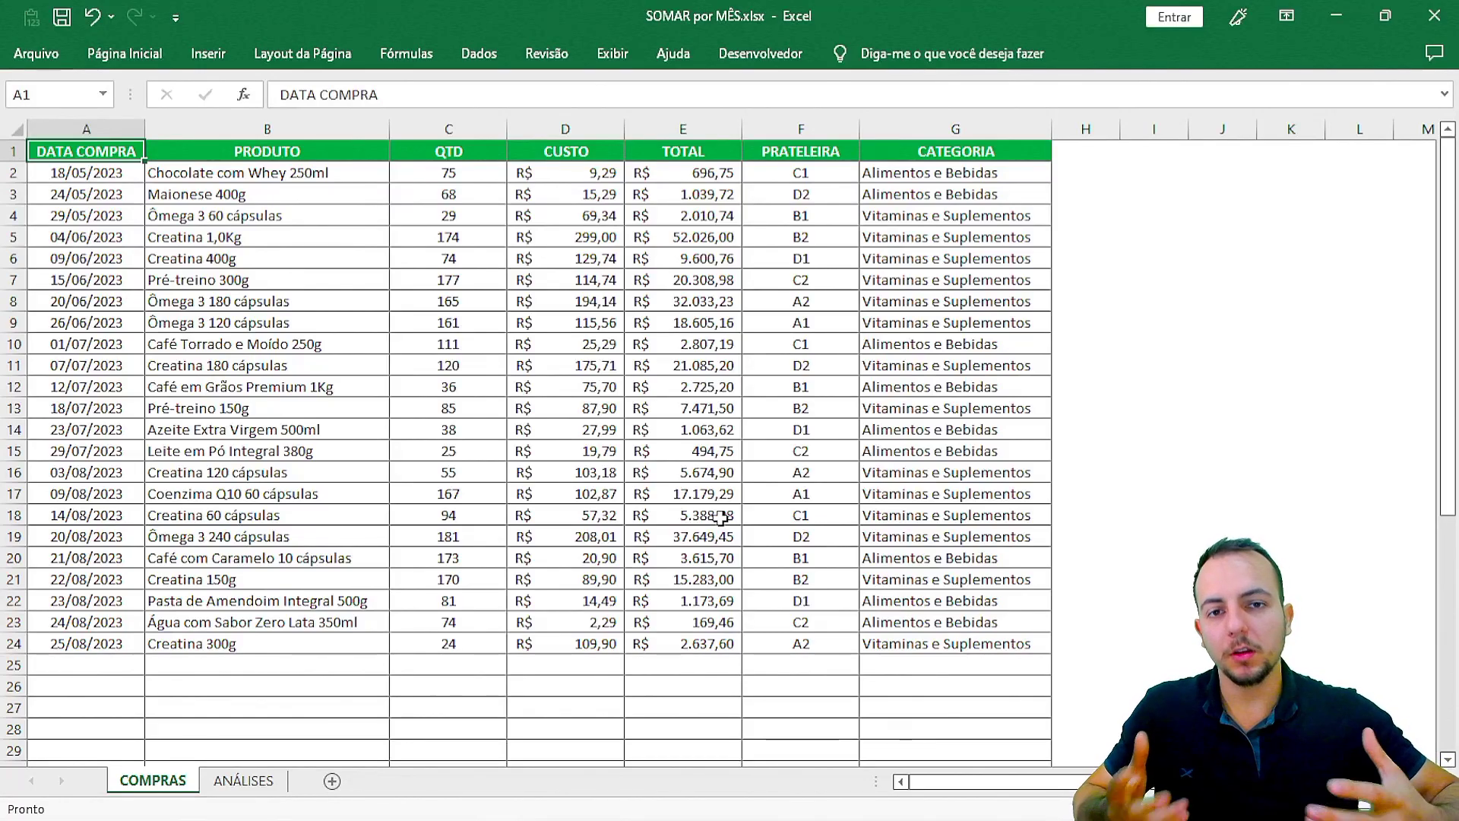
pyautogui.scroll(-2, 721, 517)
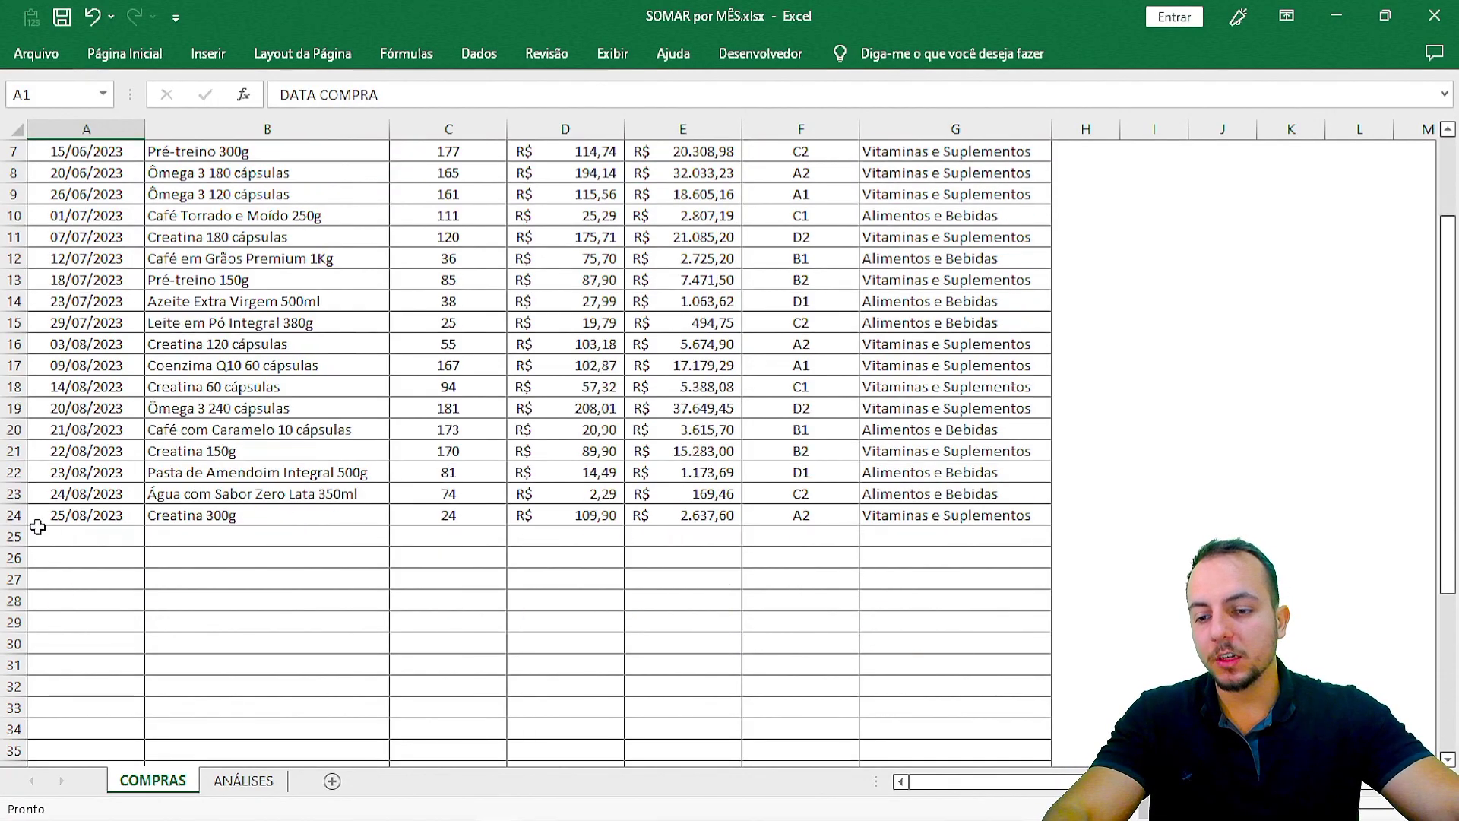
pyautogui.moveTo(14, 536); pyautogui.dragTo(36, 673)
pyautogui.moveTo(13, 451); pyautogui.dragTo(14, 430)
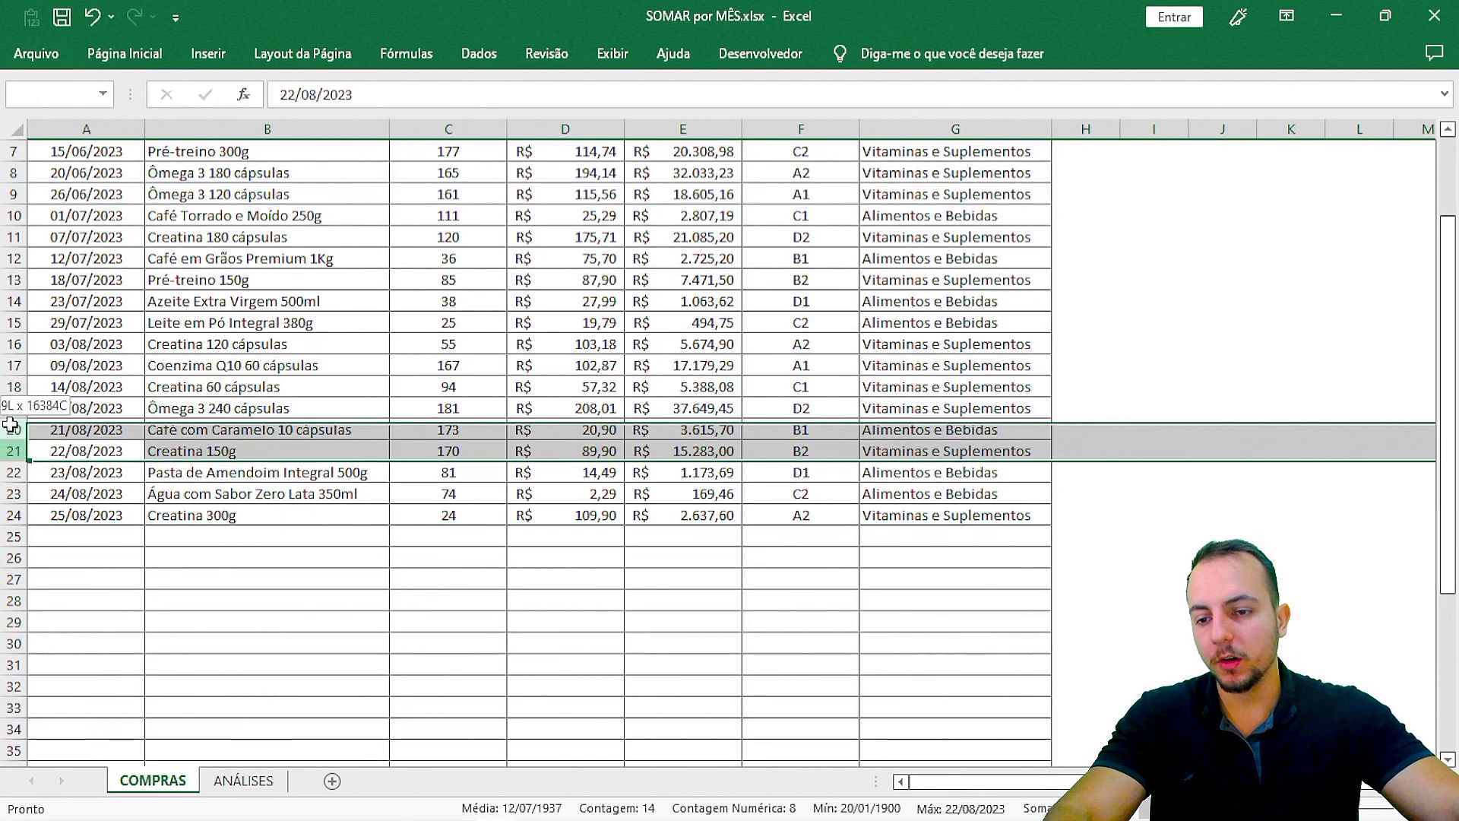
pyautogui.click(15, 322)
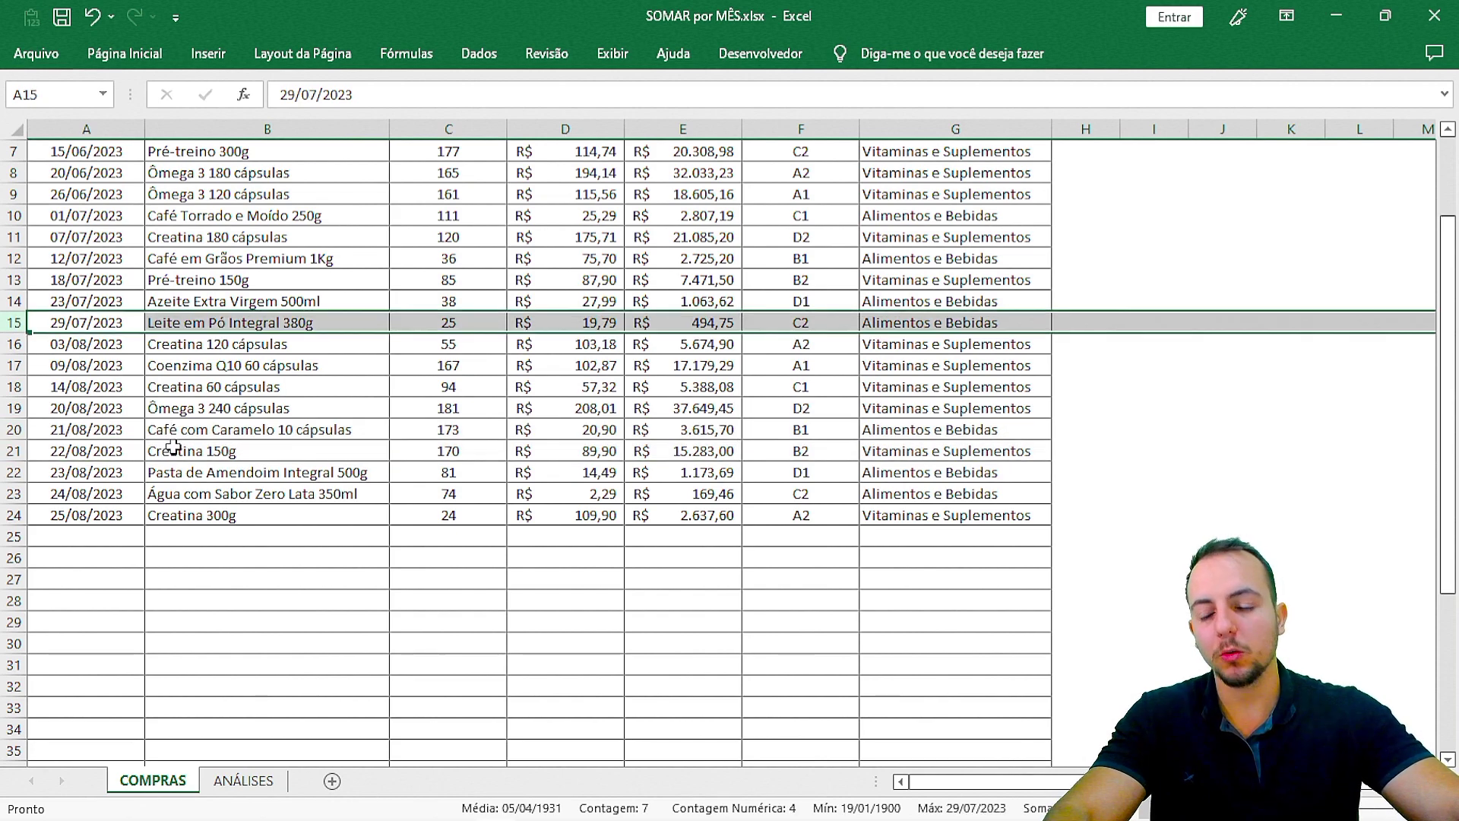
pyautogui.scroll(-1, 168, 452)
pyautogui.scroll(3, 165, 456)
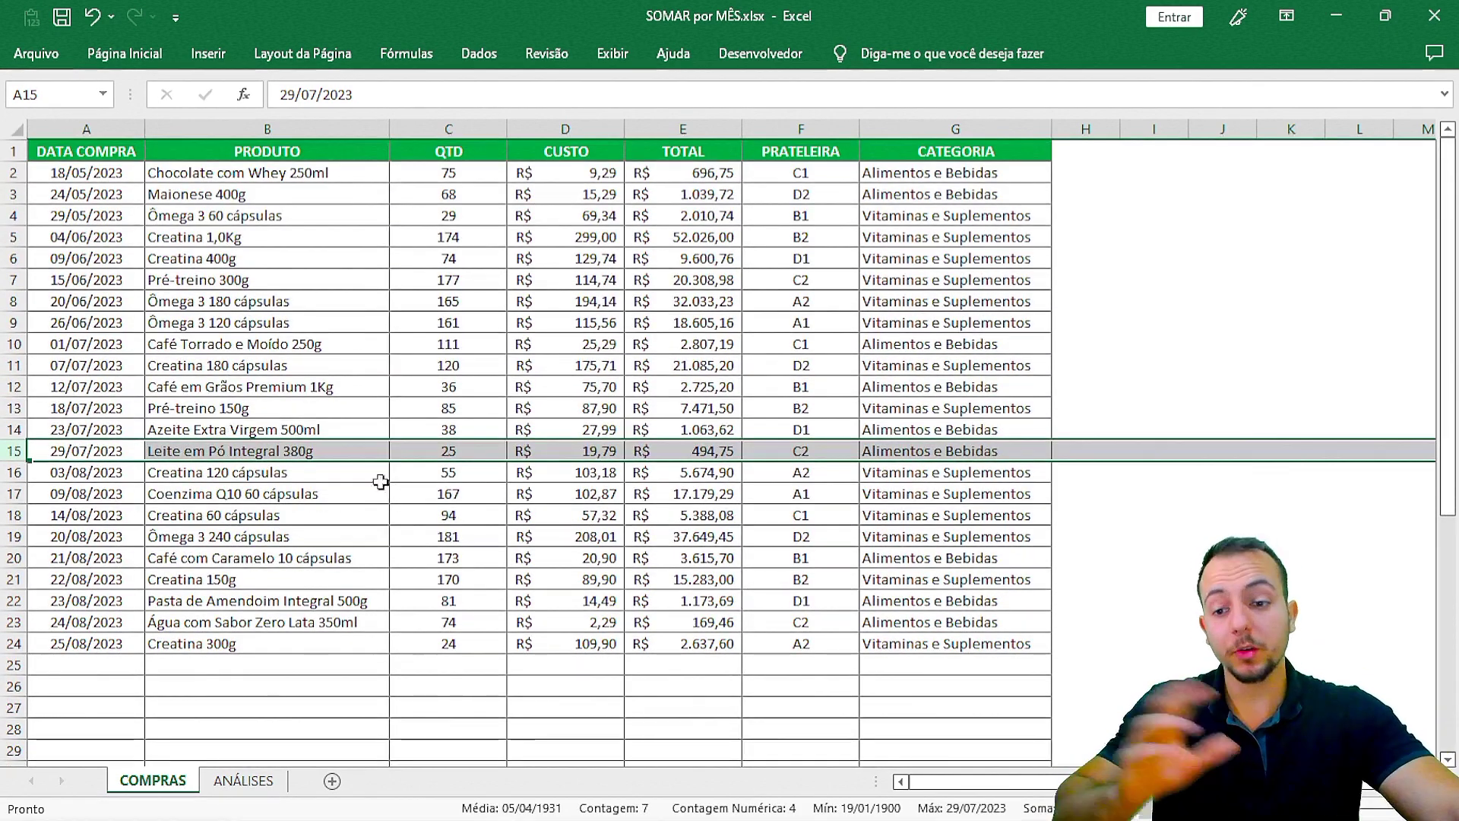
# Open the ANÁLISES sheet and examine the QUANTIDADE TOTAL and VALOR TOTAL columns for all months.
pyautogui.click(244, 781)
pyautogui.moveTo(903, 224)
pyautogui.mouseDown()
pyautogui.moveTo(711, 338)
pyautogui.moveTo(627, 221)
pyautogui.moveTo(222, 155)
pyautogui.moveTo(303, 692)
pyautogui.moveTo(699, 404)
pyautogui.moveTo(645, 343)
pyautogui.mouseUp()
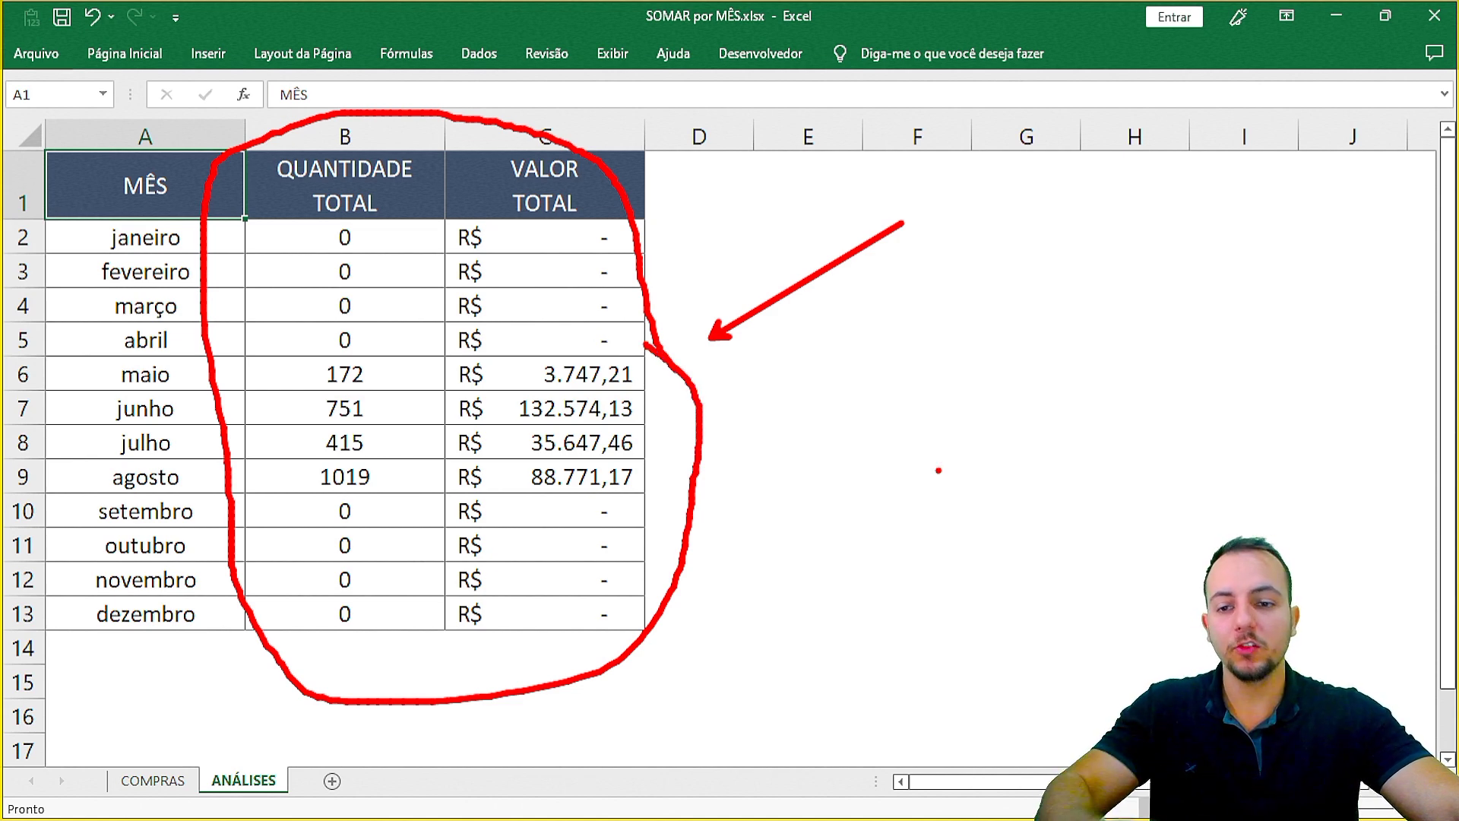
pyautogui.press('Escape')
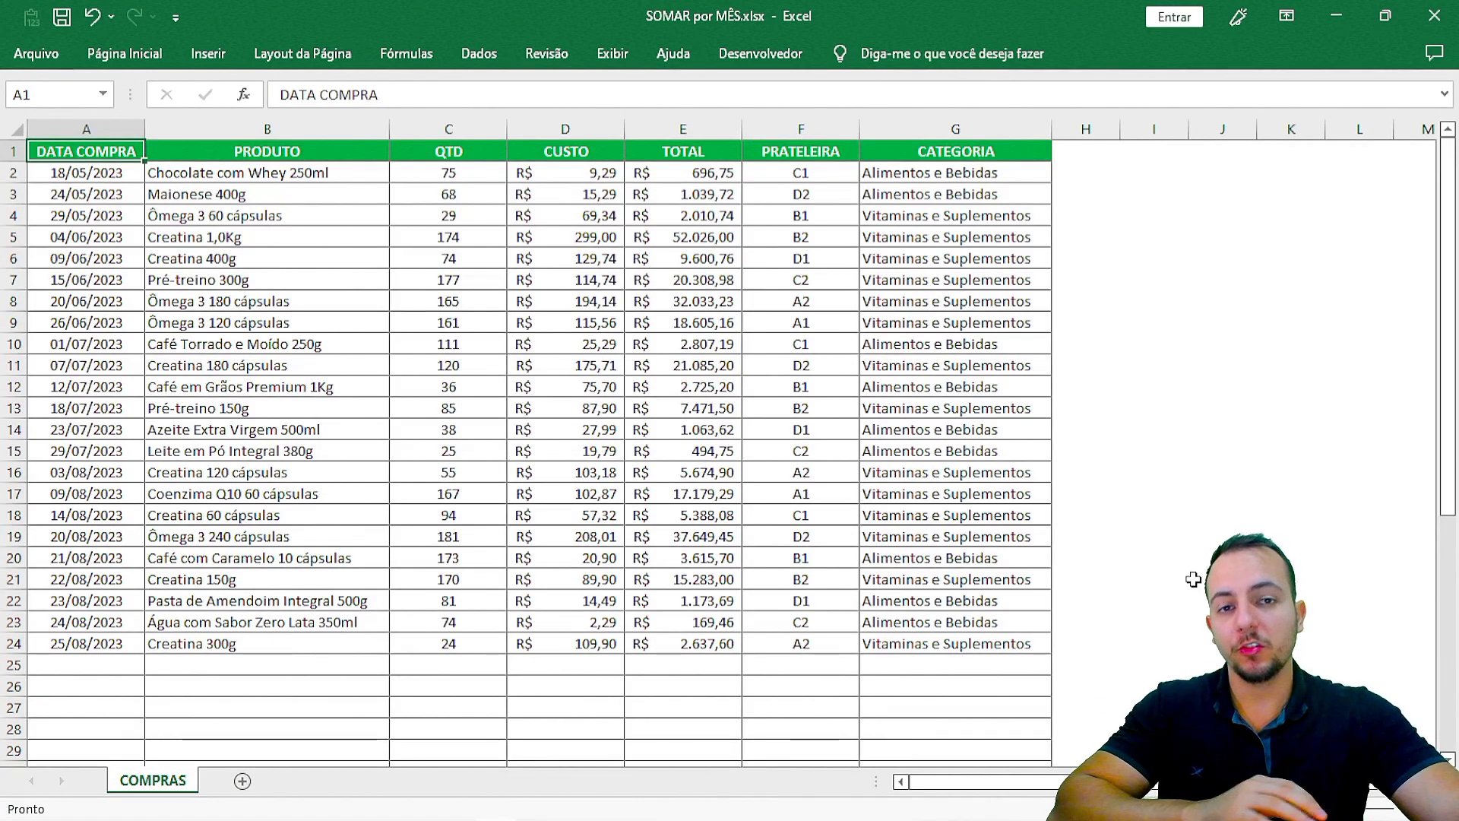
# Examine the complete purchase table on the COMPRAS sheet, from DATA COMPRA to CATEGORIA.
pyautogui.hotkey('ctrl', '2')
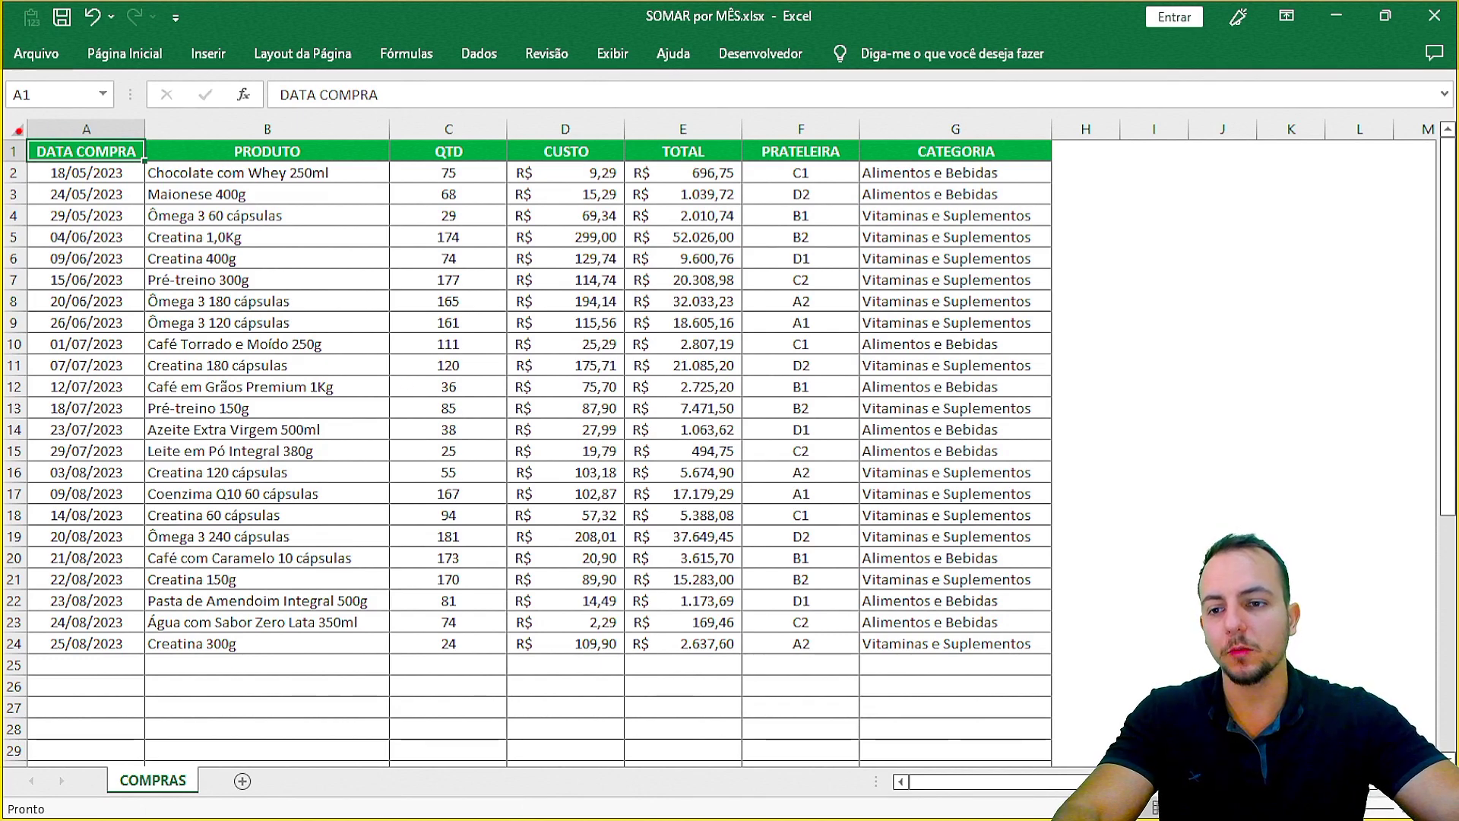
pyautogui.moveTo(17, 131)
pyautogui.mouseDown()
pyautogui.moveTo(620, 454)
pyautogui.moveTo(1068, 670)
pyautogui.mouseUp()
pyautogui.moveTo(1102, 494); pyautogui.dragTo(1265, 433)
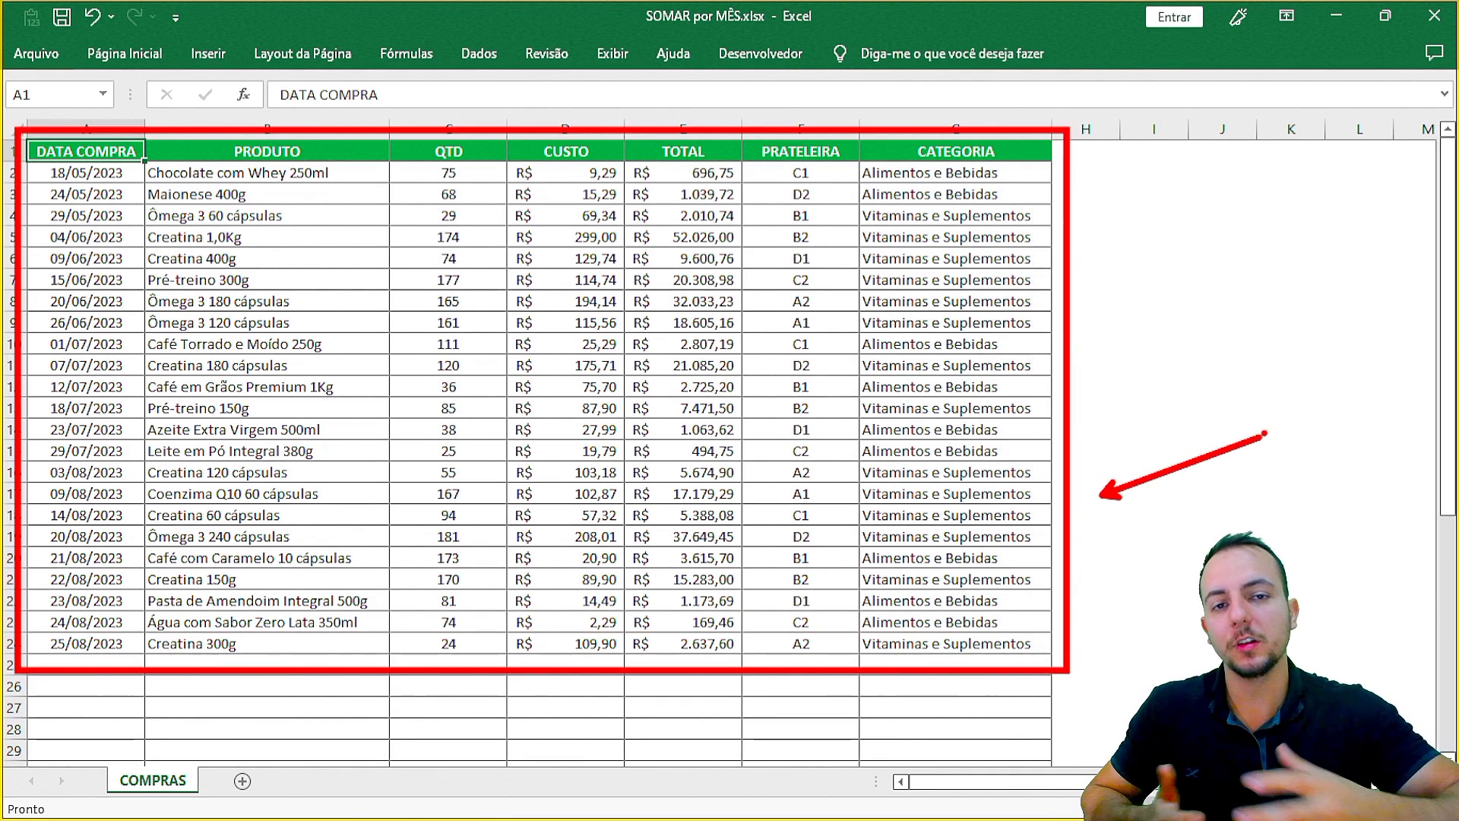
pyautogui.press('Escape')
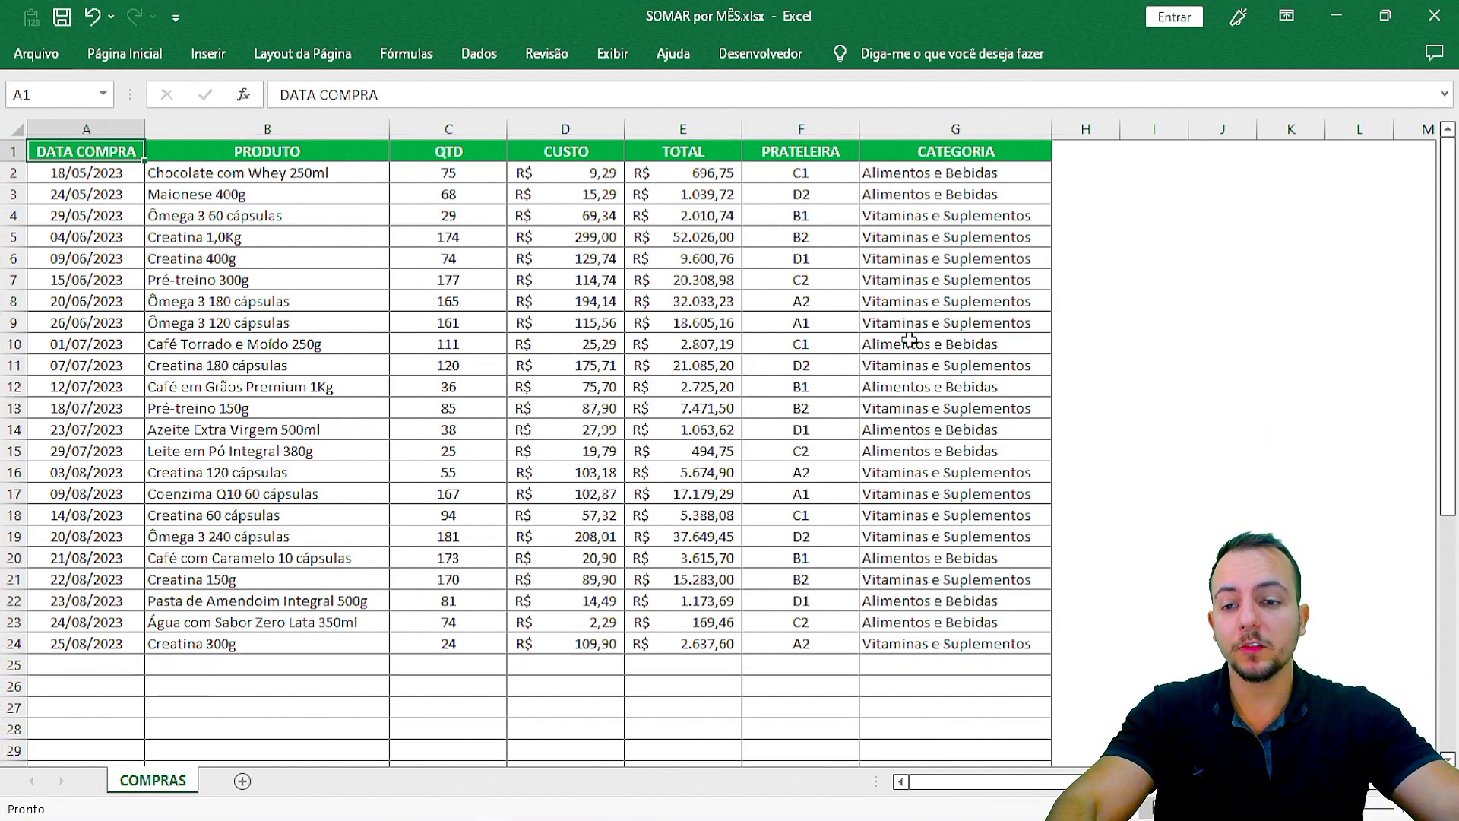
# Inspect the first purchase dates below the DATA COMPRA header, then reselect cell A1.
pyautogui.scroll(1, 169, 247)
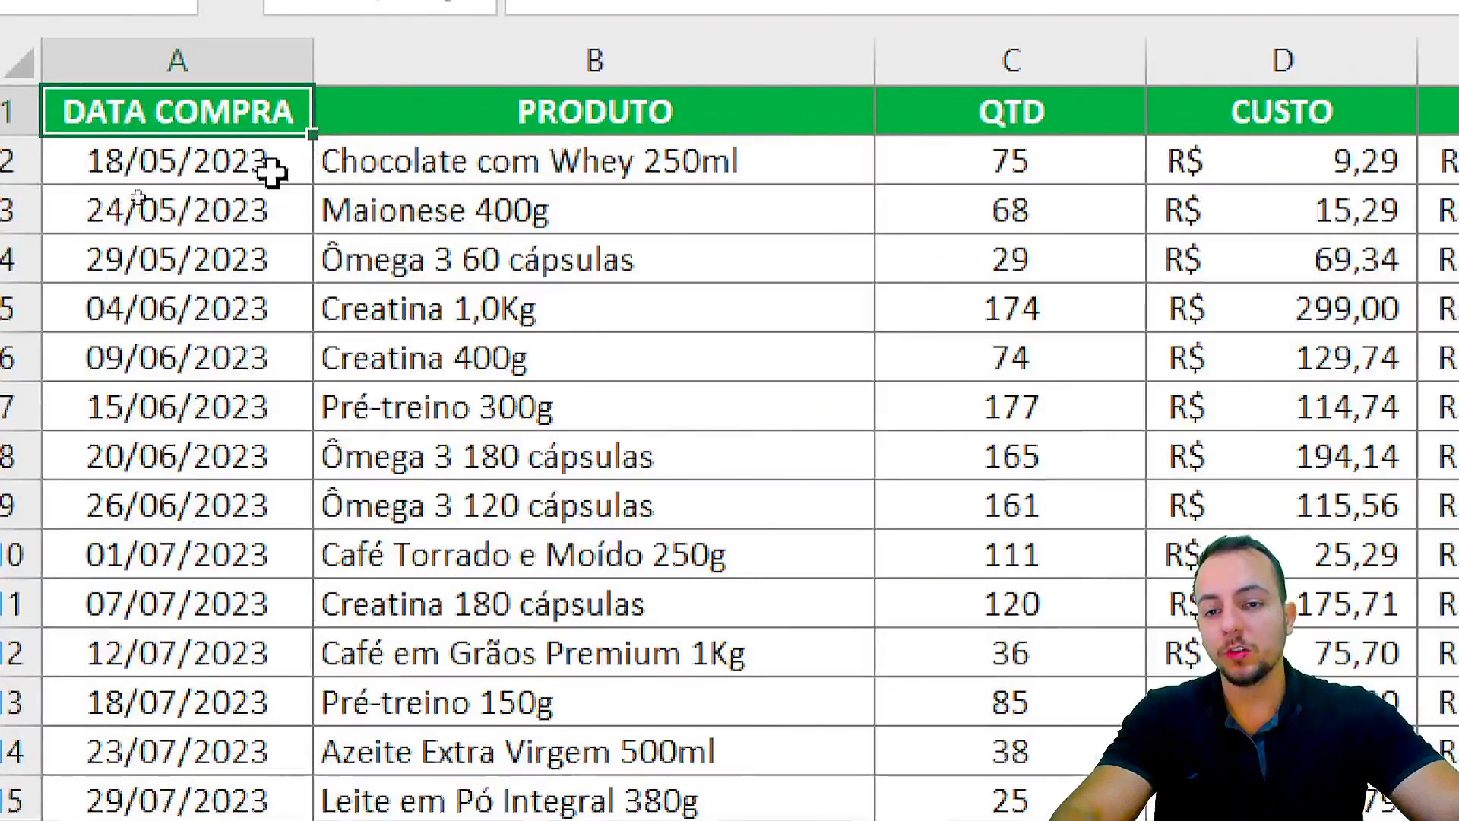
pyautogui.moveTo(282, 176); pyautogui.dragTo(266, 298)
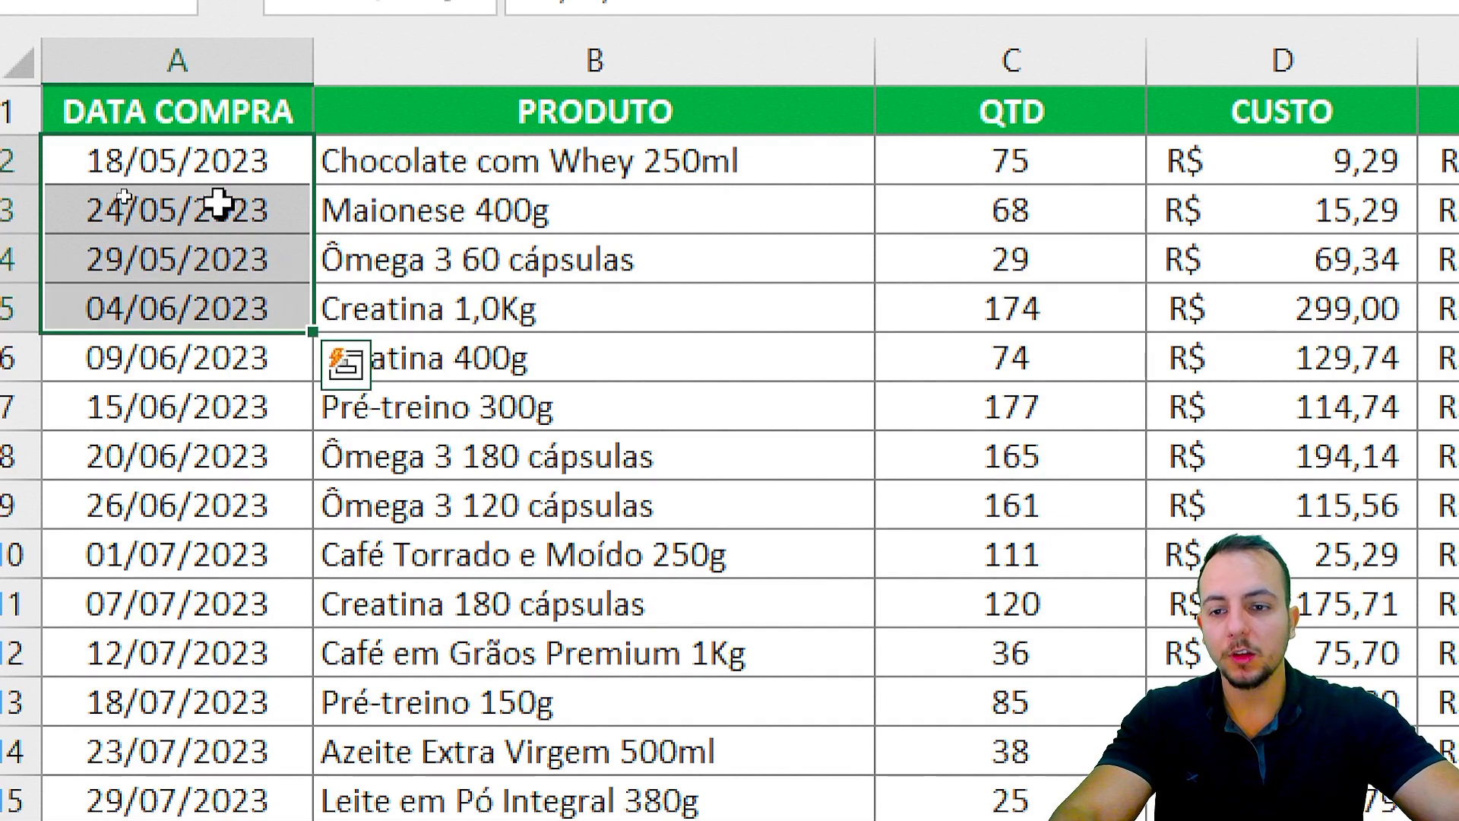
pyautogui.moveTo(283, 163); pyautogui.dragTo(283, 254)
pyautogui.moveTo(275, 185); pyautogui.dragTo(286, 101)
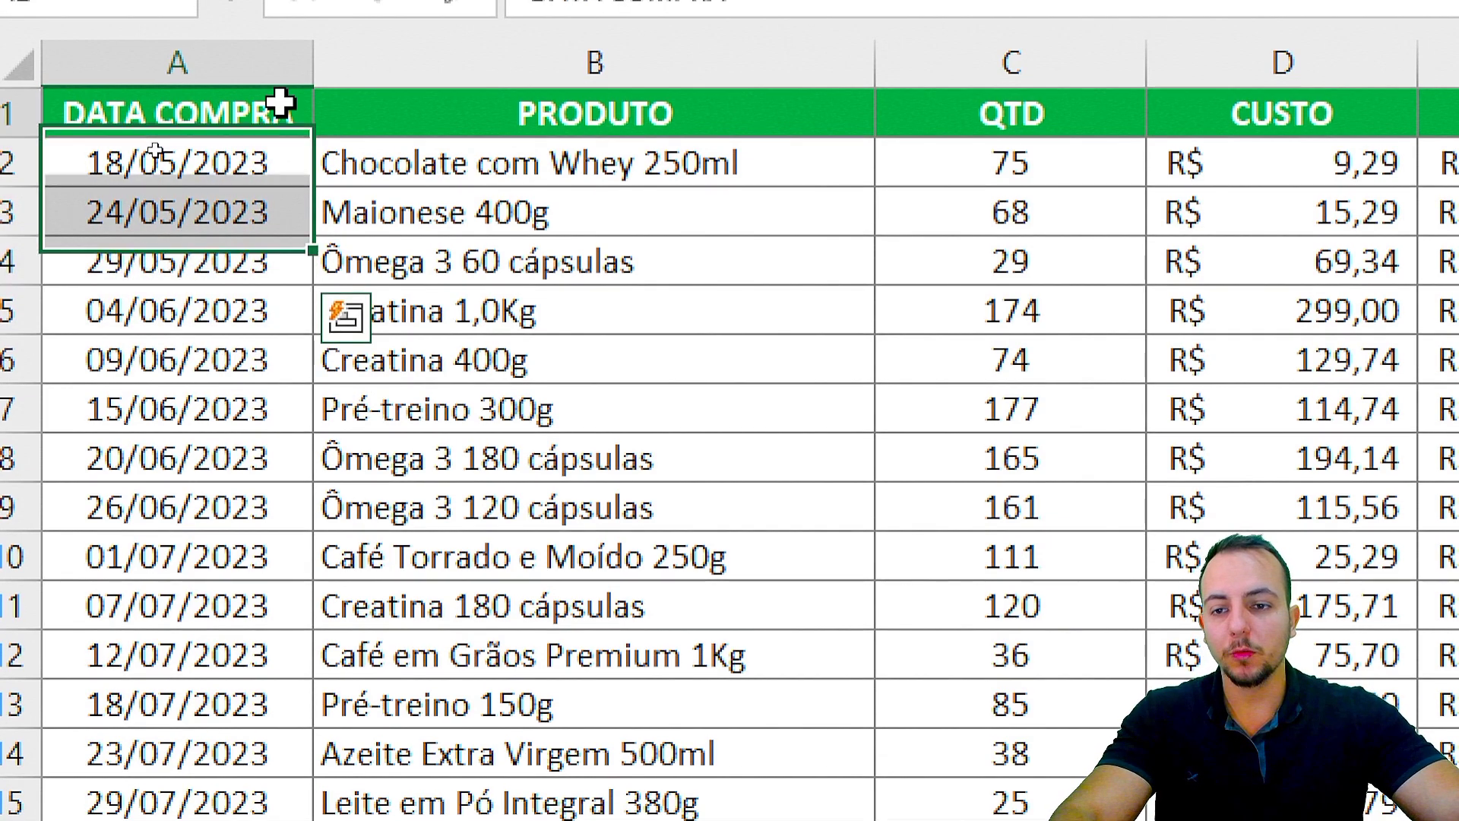
pyautogui.click(287, 106)
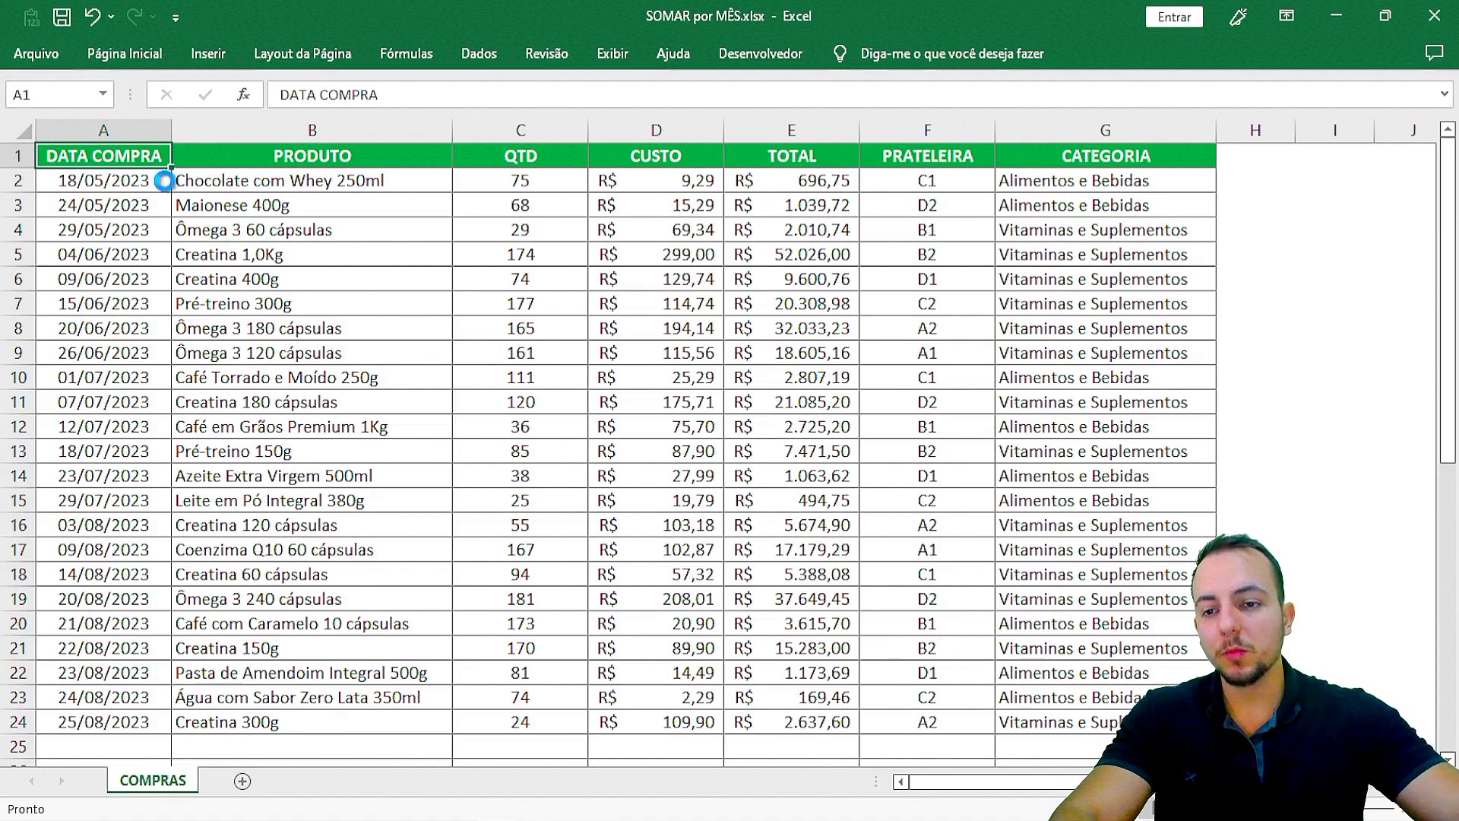
# Compare the May 2023 purchase dates with their QTD and TOTAL values in rows 2 to 4.
pyautogui.scroll(-1, 551, 330)
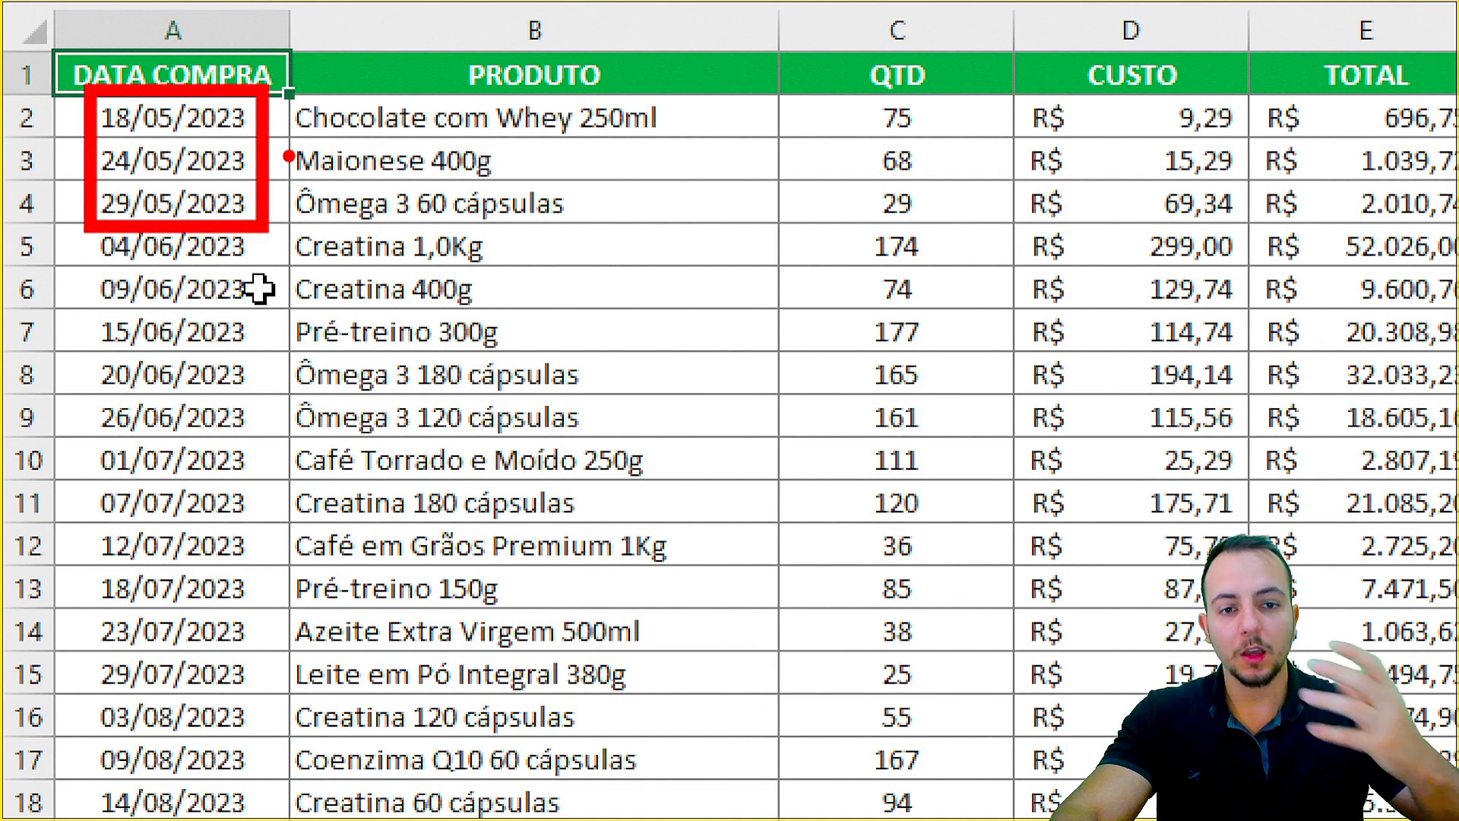
pyautogui.moveTo(853, 95); pyautogui.dragTo(942, 232)
pyautogui.moveTo(840, 157); pyautogui.dragTo(735, 82)
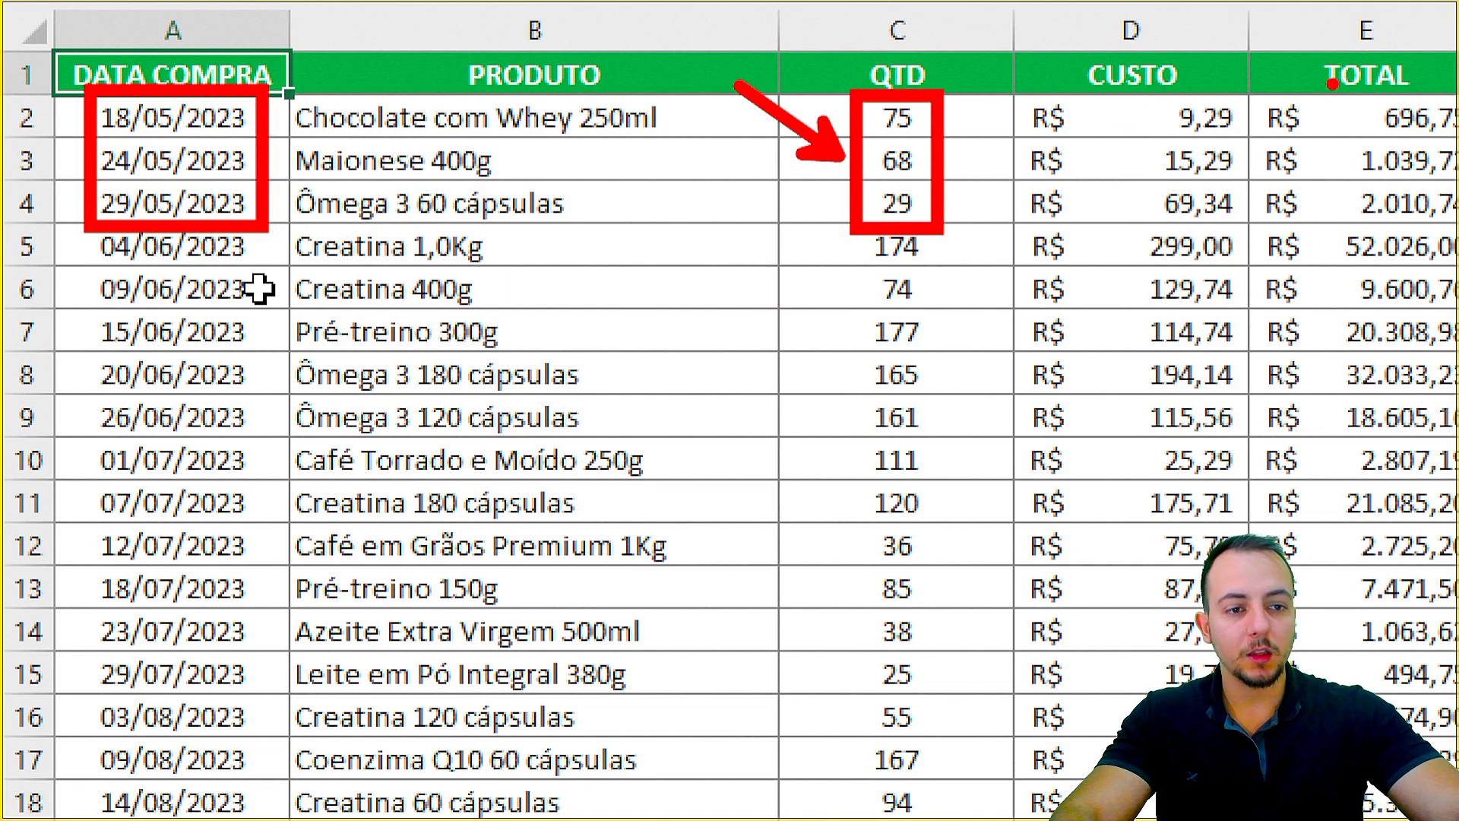
pyautogui.moveTo(1318, 97)
pyautogui.mouseDown()
pyautogui.moveTo(1453, 209)
pyautogui.moveTo(1453, 228)
pyautogui.mouseUp()
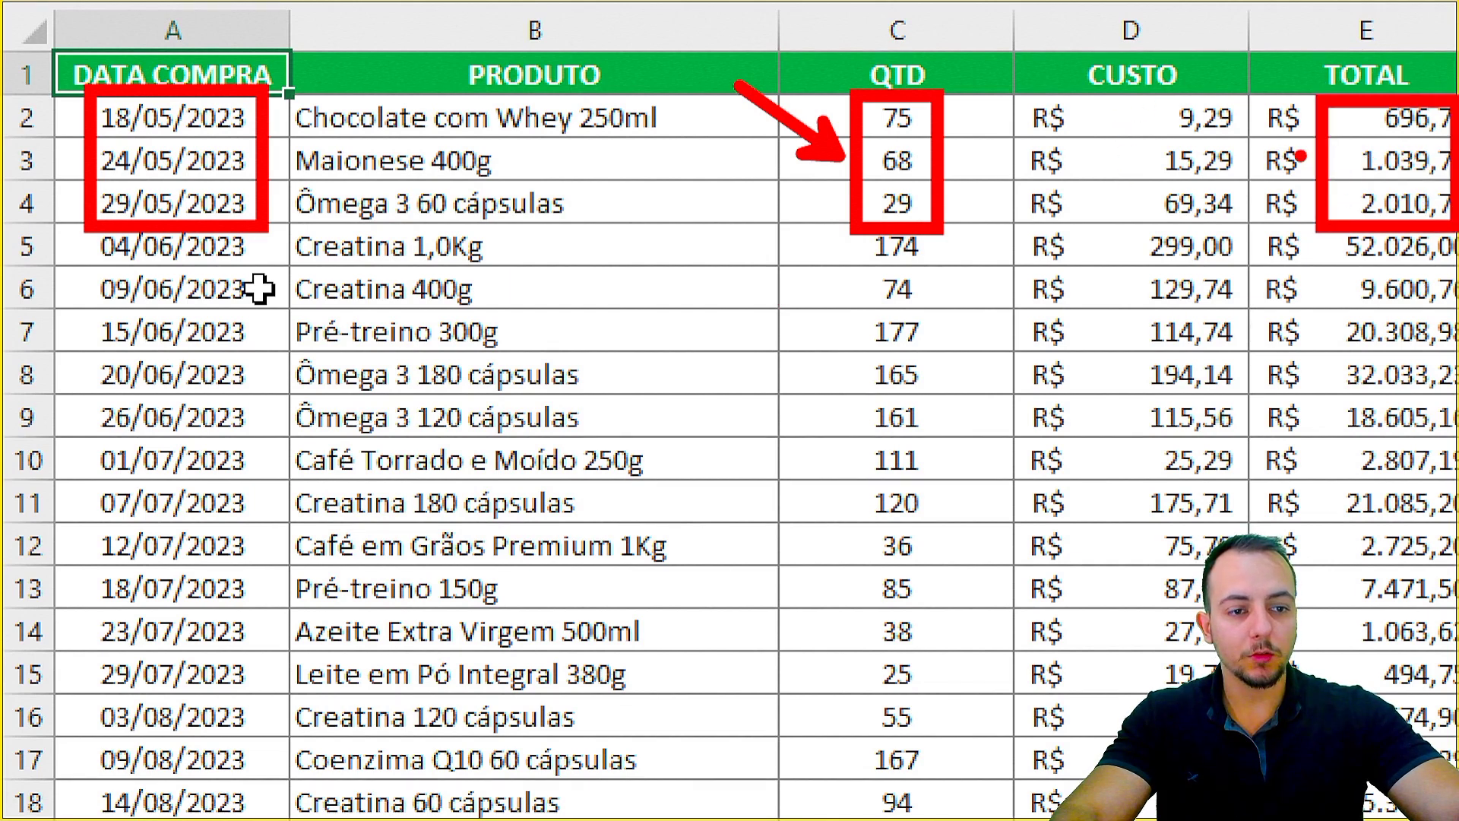
pyautogui.moveTo(1300, 156); pyautogui.dragTo(1187, 86)
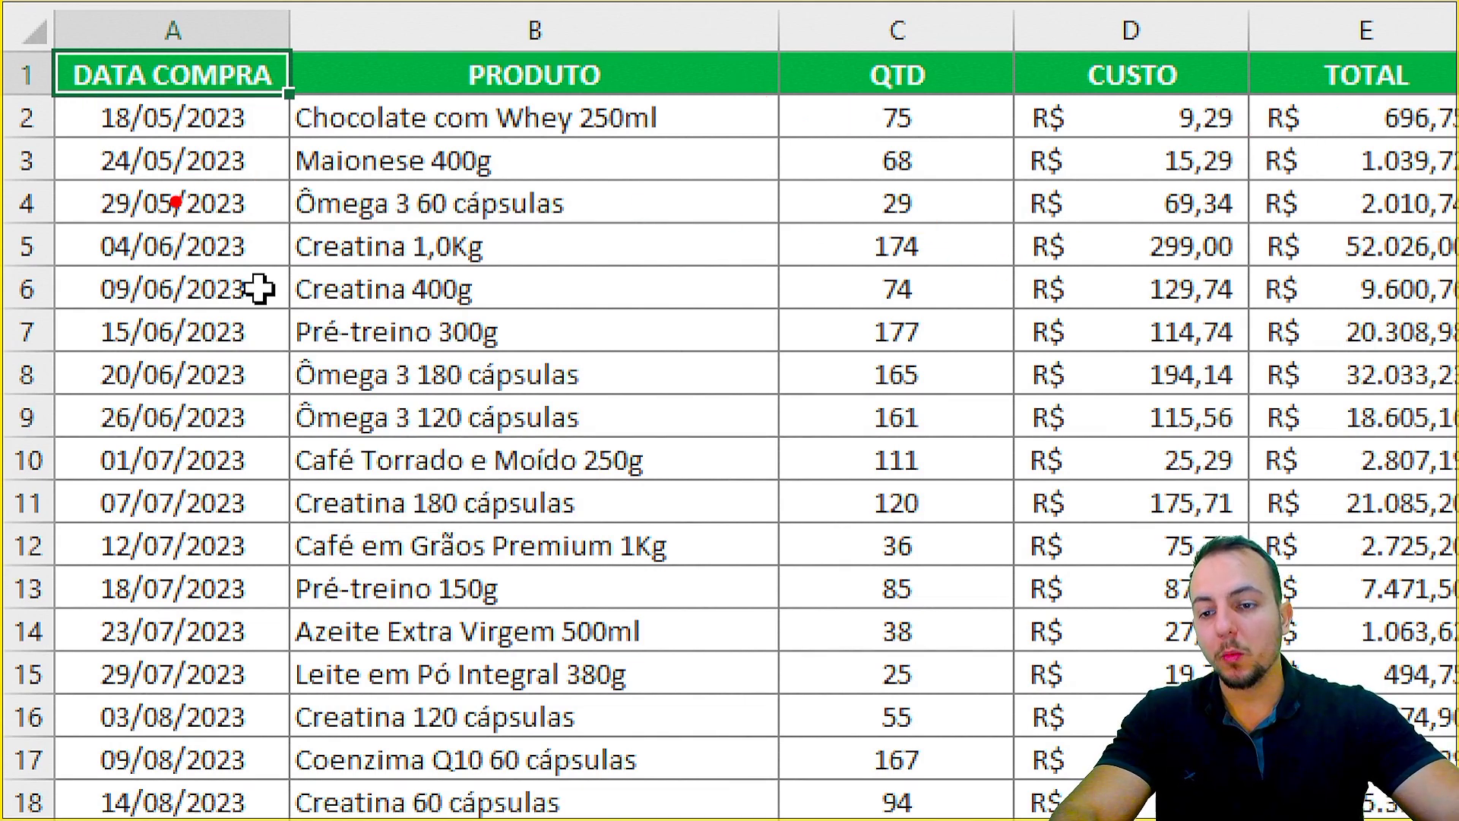
# Compare the June 2023 purchase dates with their QTD and TOTAL values in rows 5 to 9.
pyautogui.moveTo(71, 218)
pyautogui.mouseDown()
pyautogui.moveTo(228, 300)
pyautogui.moveTo(259, 334)
pyautogui.moveTo(264, 448)
pyautogui.mouseUp()
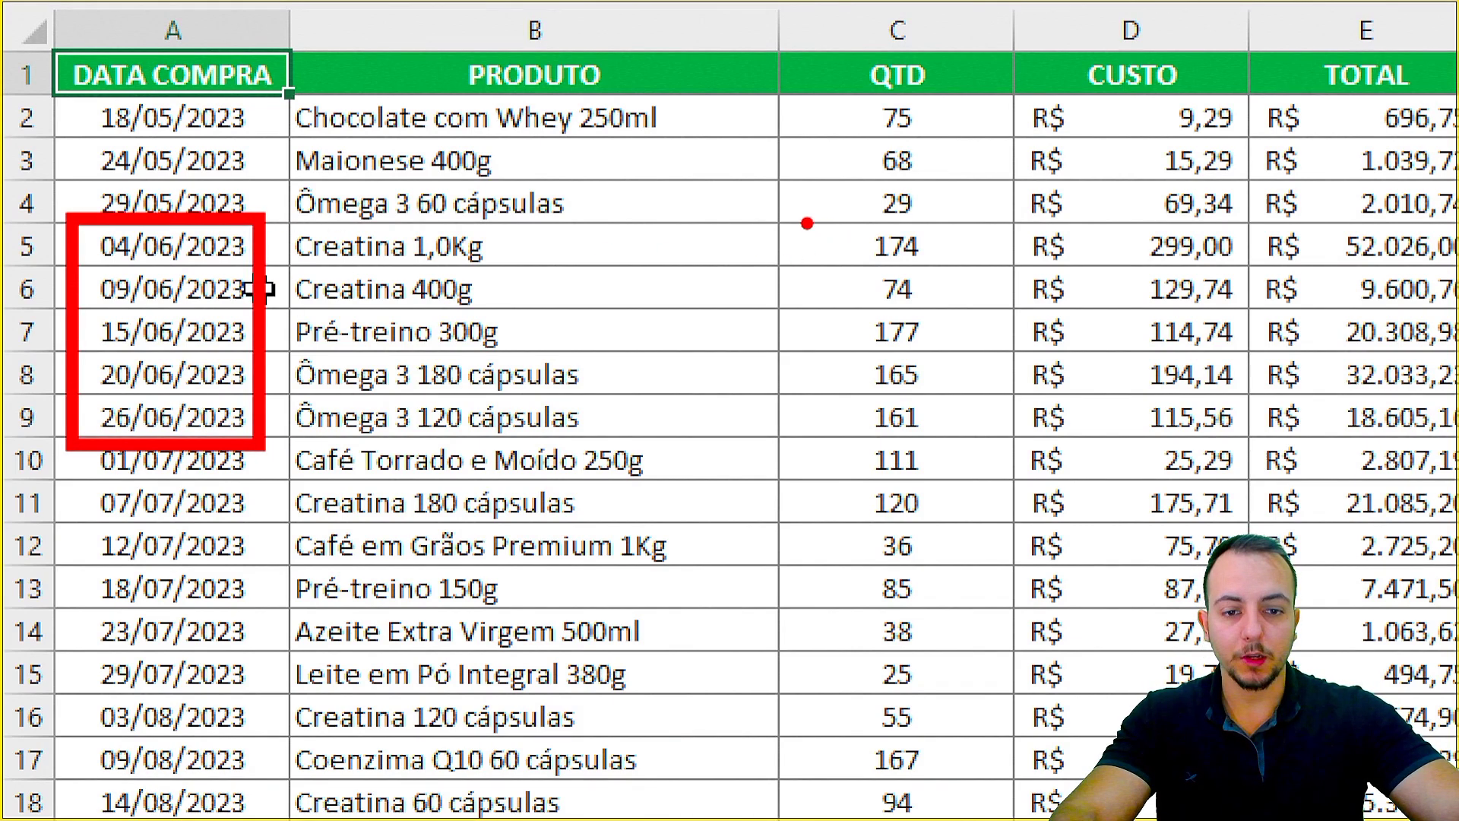
pyautogui.moveTo(807, 223)
pyautogui.mouseDown()
pyautogui.moveTo(981, 394)
pyautogui.moveTo(981, 449)
pyautogui.mouseUp()
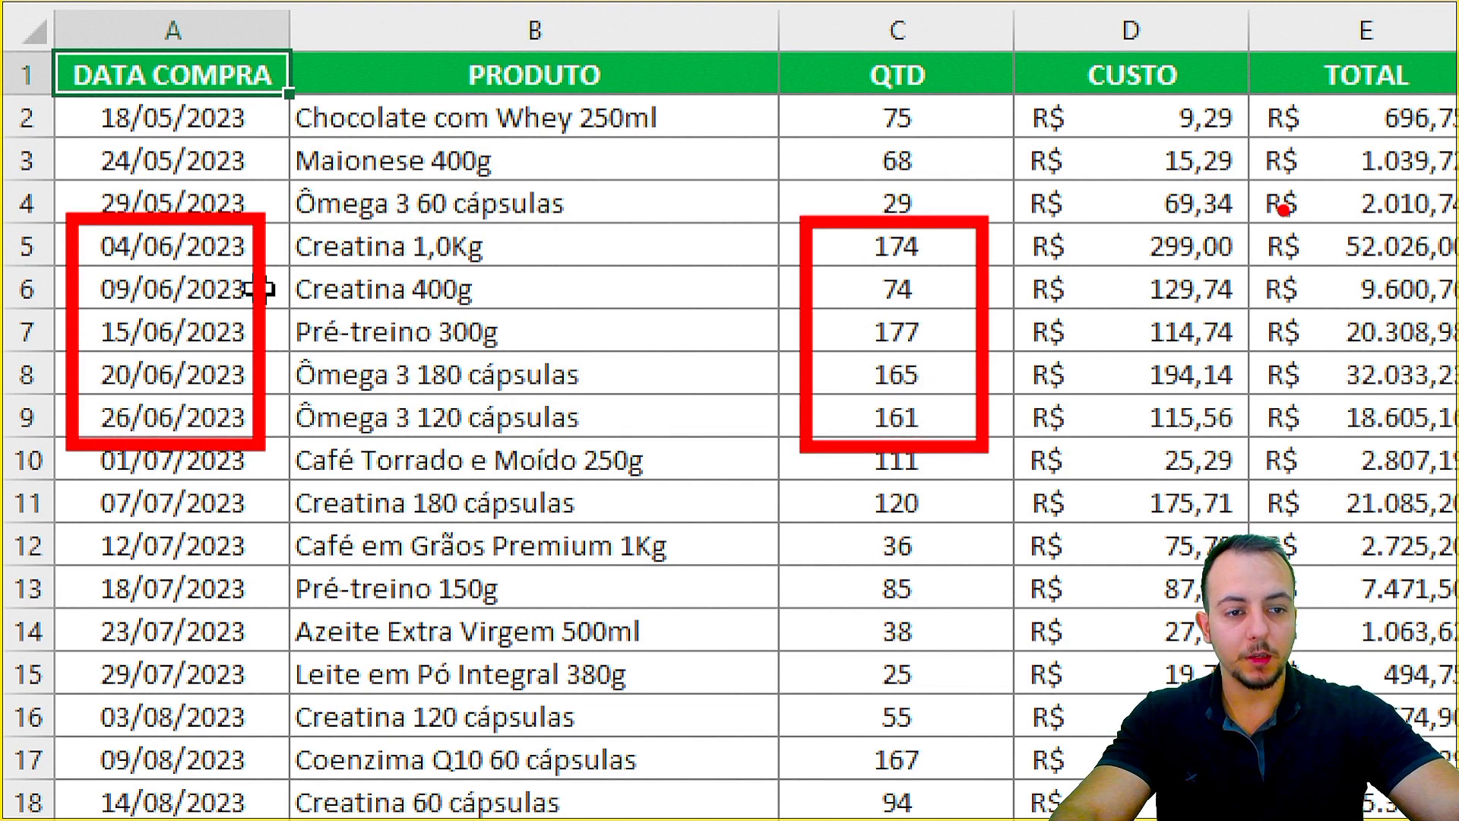
pyautogui.moveTo(1258, 213)
pyautogui.mouseDown()
pyautogui.moveTo(1404, 326)
pyautogui.moveTo(1453, 447)
pyautogui.mouseUp()
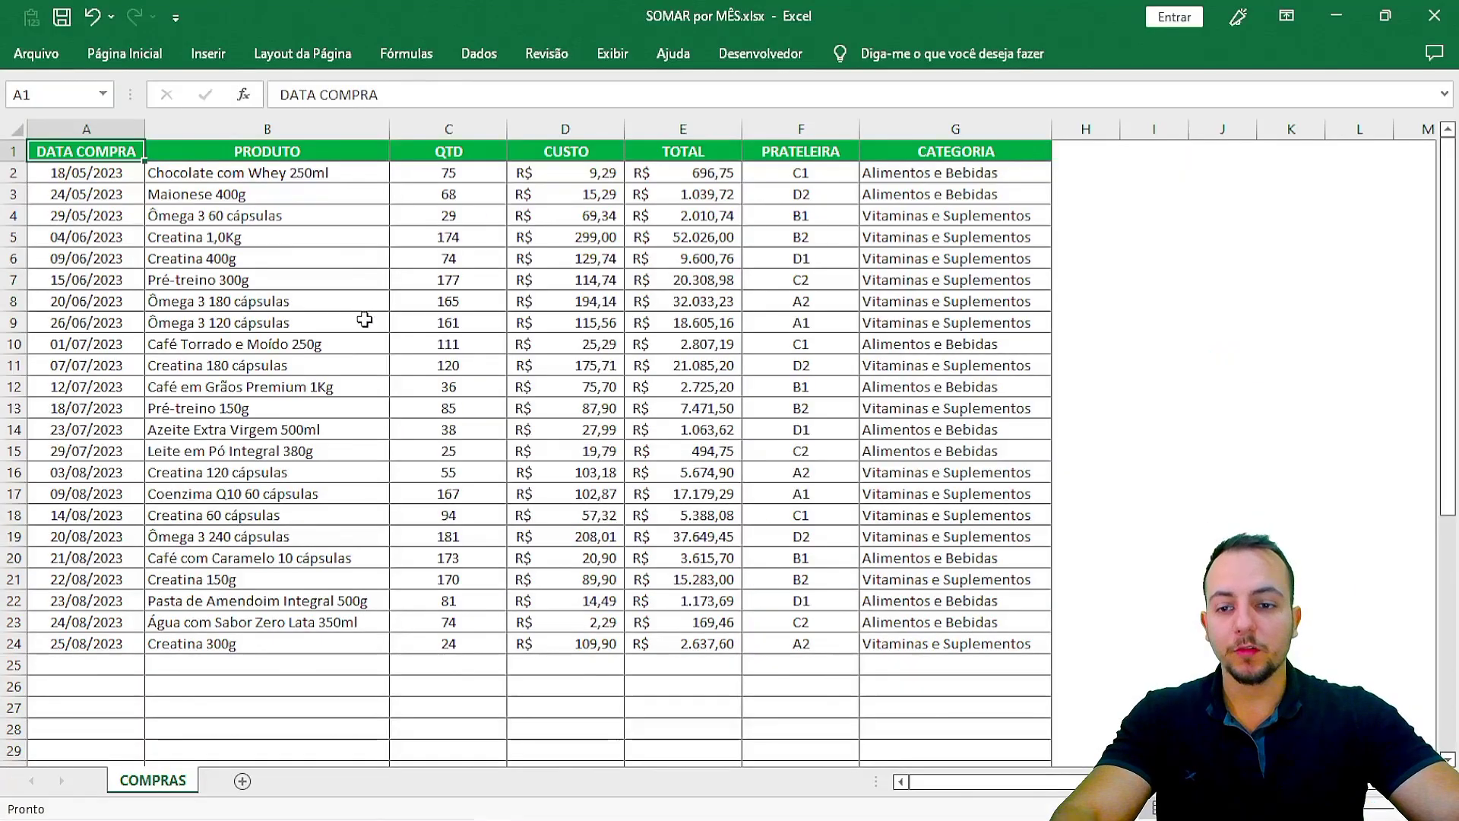
pyautogui.scroll(1, 337, 361)
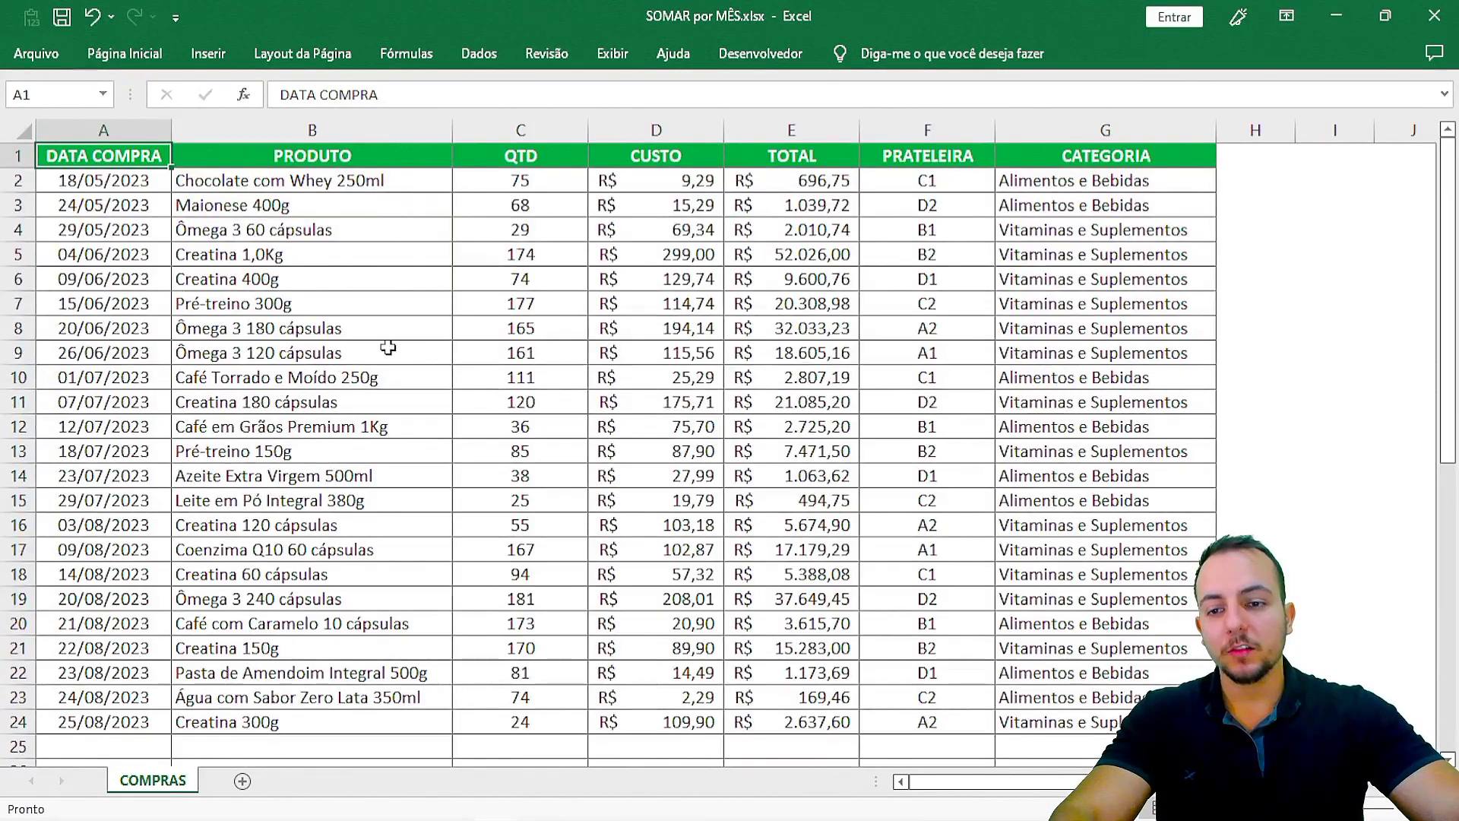
# Examine how the DATA COMPRA column groups into months, checking the May and July 2023 dates on the COMPRAS sheet.
pyautogui.hotkey('ctrl', '2')
pyautogui.moveTo(142, 158)
pyautogui.mouseDown()
pyautogui.moveTo(91, 148)
pyautogui.moveTo(38, 237)
pyautogui.moveTo(161, 242)
pyautogui.moveTo(126, 146)
pyautogui.mouseUp()
pyautogui.press('e')
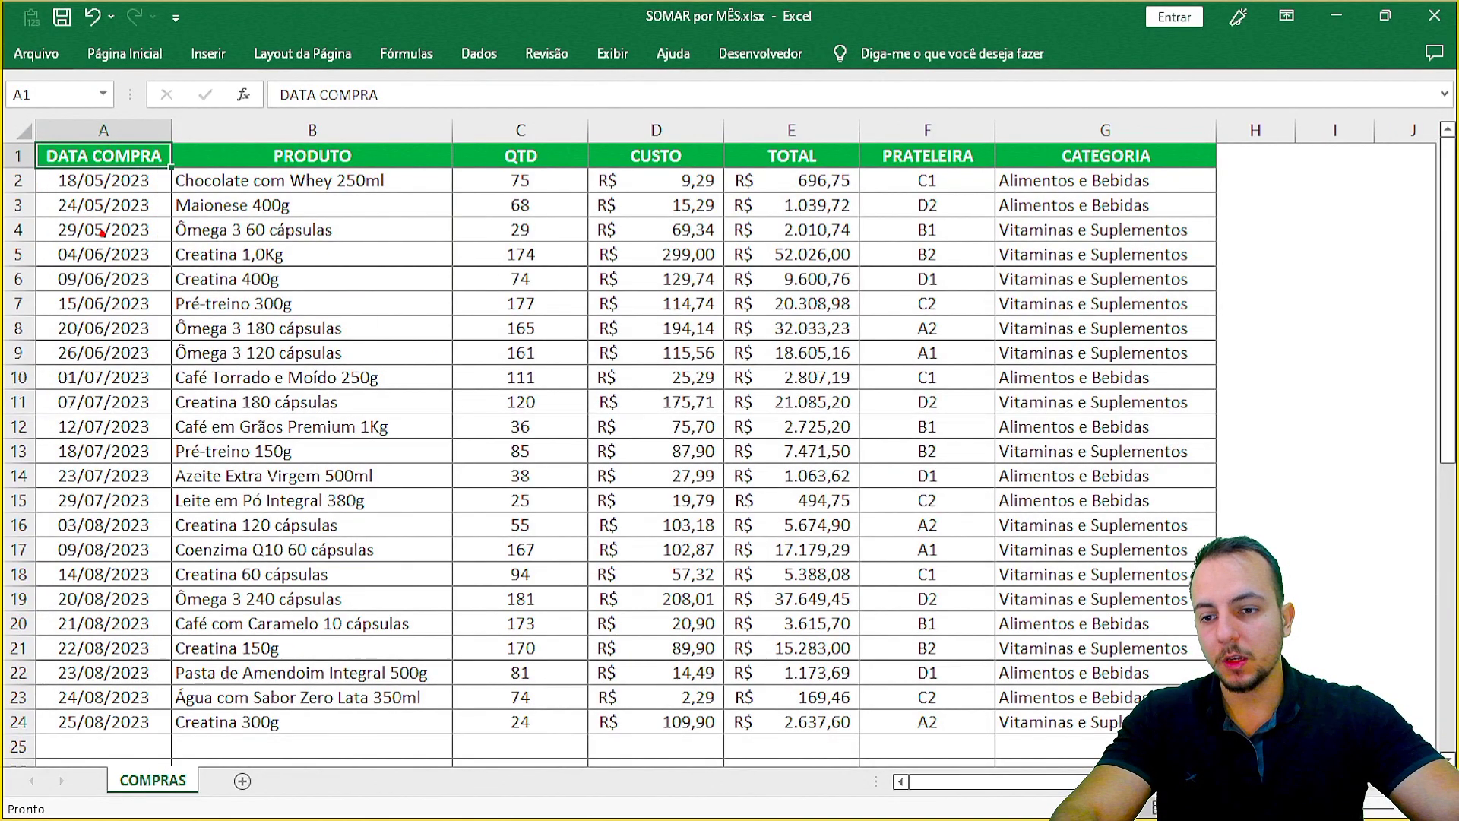
pyautogui.moveTo(82, 238)
pyautogui.mouseDown()
pyautogui.moveTo(48, 236)
pyautogui.moveTo(47, 353)
pyautogui.moveTo(152, 346)
pyautogui.moveTo(78, 235)
pyautogui.mouseUp()
pyautogui.press('e')
pyautogui.moveTo(95, 365)
pyautogui.mouseDown()
pyautogui.moveTo(34, 414)
pyautogui.moveTo(106, 495)
pyautogui.moveTo(160, 475)
pyautogui.mouseUp()
pyautogui.press('e')
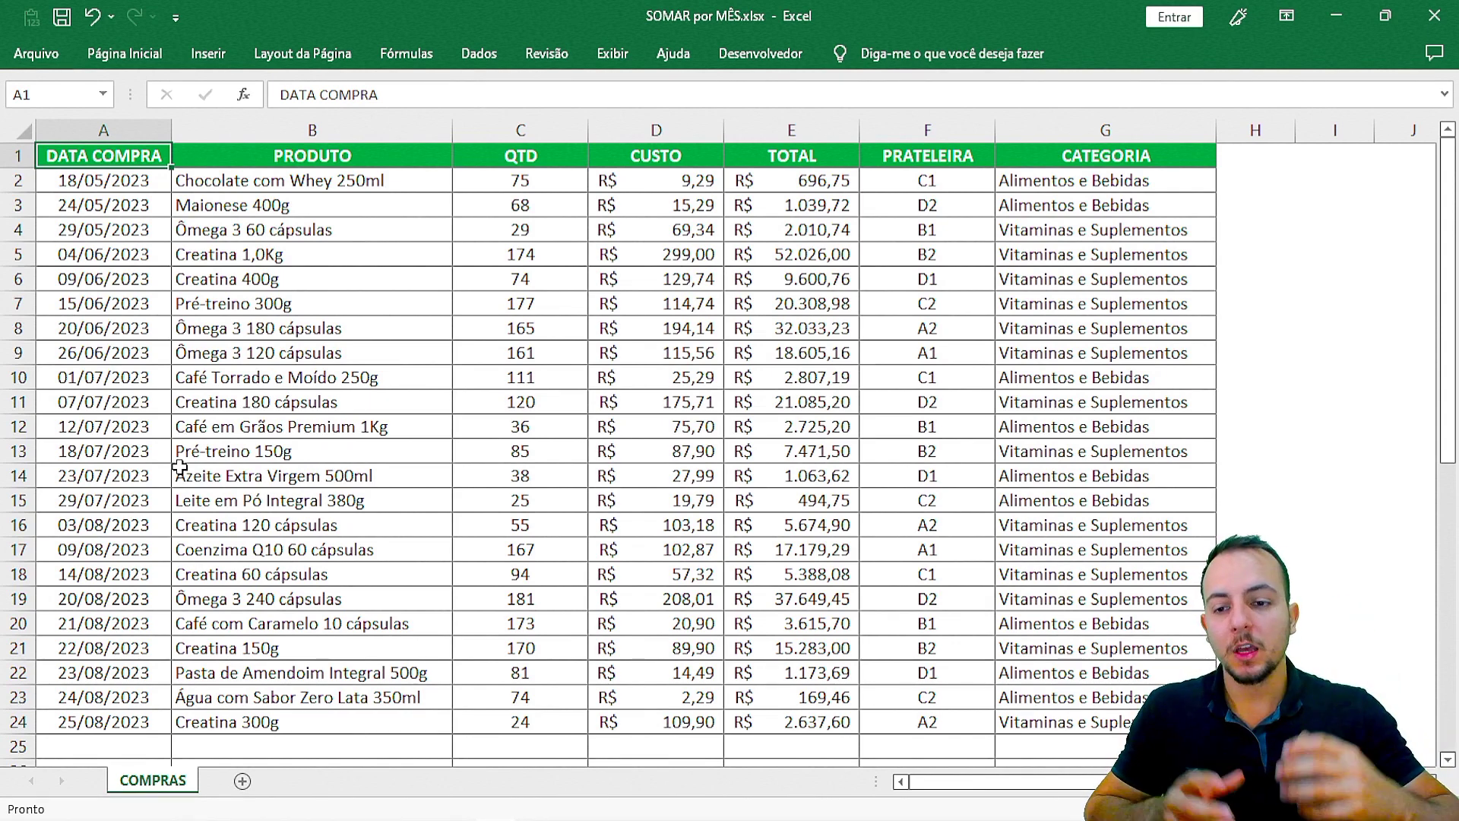
pyautogui.keyDown('ctrl'); pyautogui.scroll(-2, 180, 465); pyautogui.keyUp('ctrl')
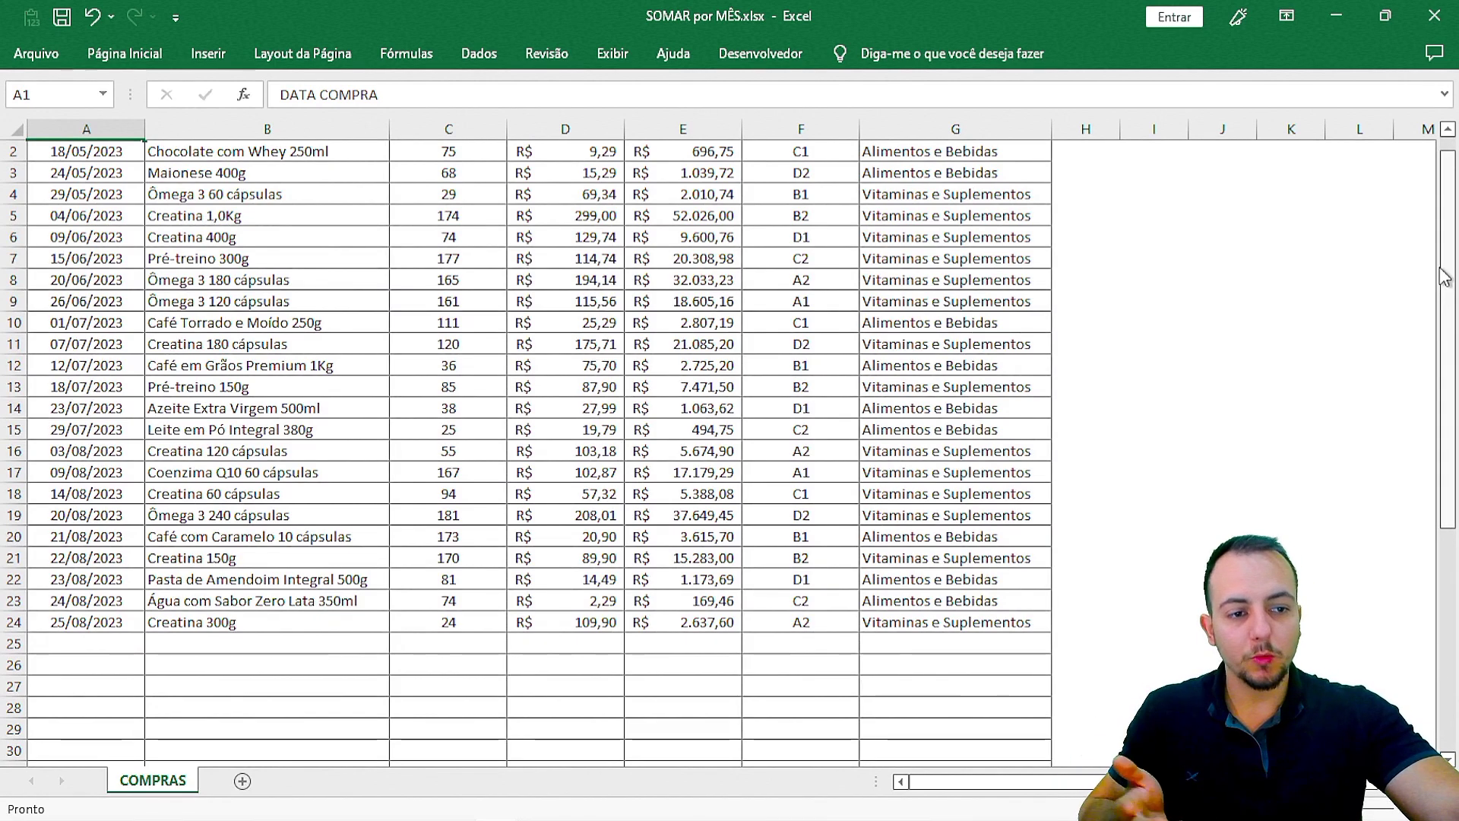
# Examine the empty rows 25 to 33 below the last purchase, where new COMPRAS records would go, and reselect cell A1.
pyautogui.moveTo(1446, 278); pyautogui.dragTo(1420, 423)
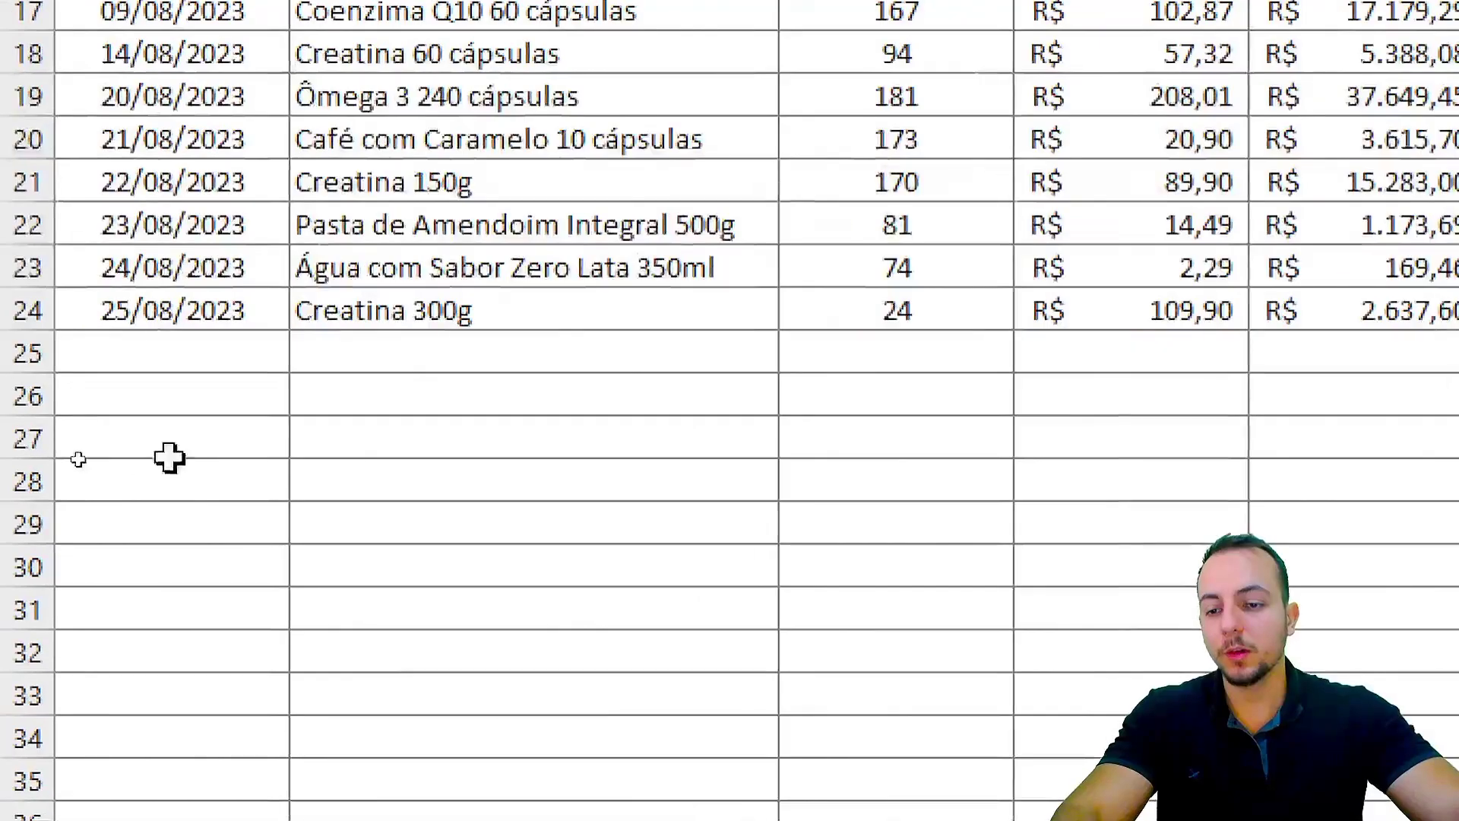
pyautogui.moveTo(25, 357); pyautogui.dragTo(45, 695)
pyautogui.hotkey('ctrl', '2')
pyautogui.moveTo(187, 333); pyautogui.dragTo(151, 690)
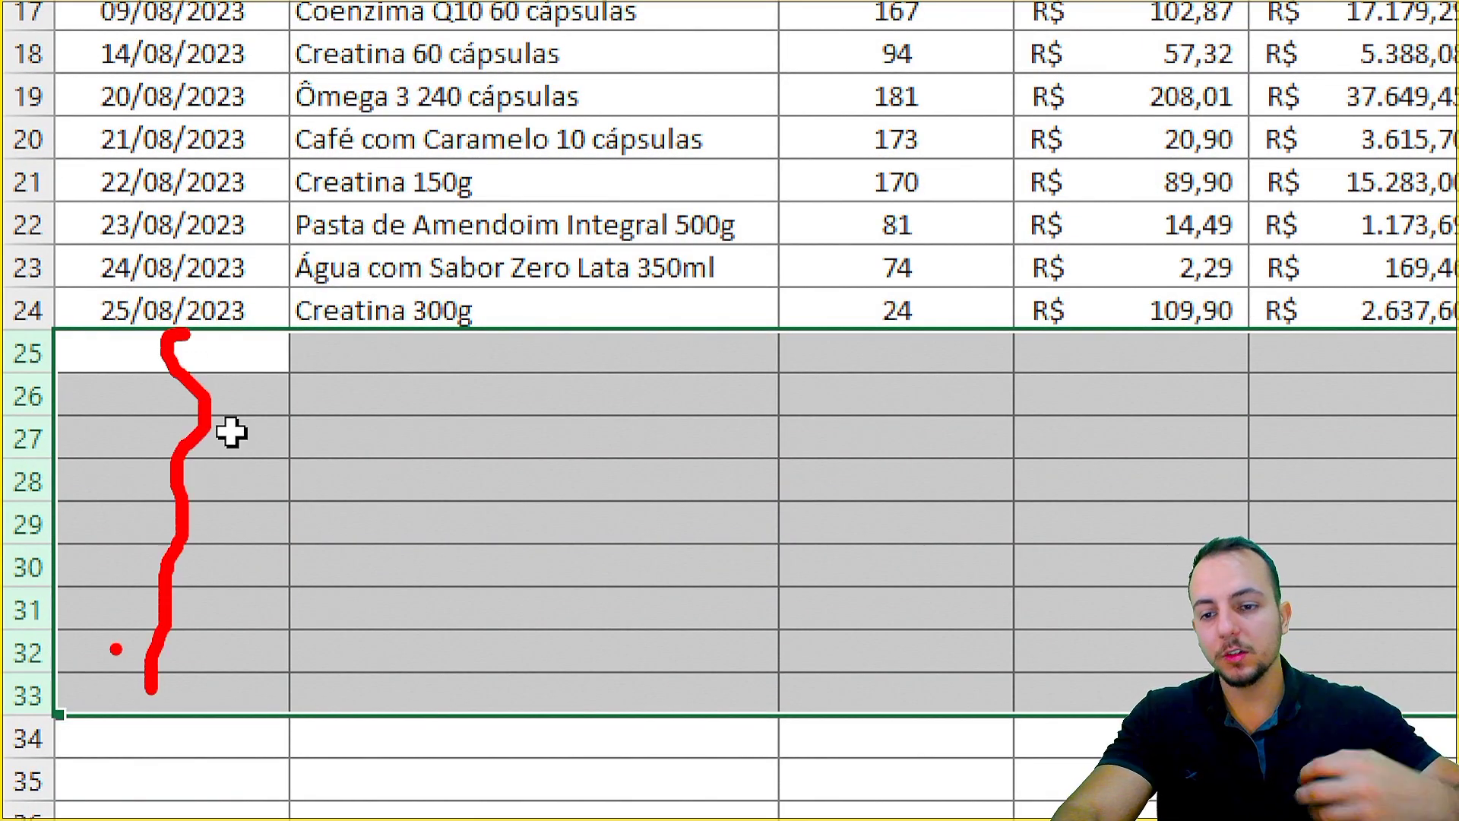
pyautogui.press('Escape')
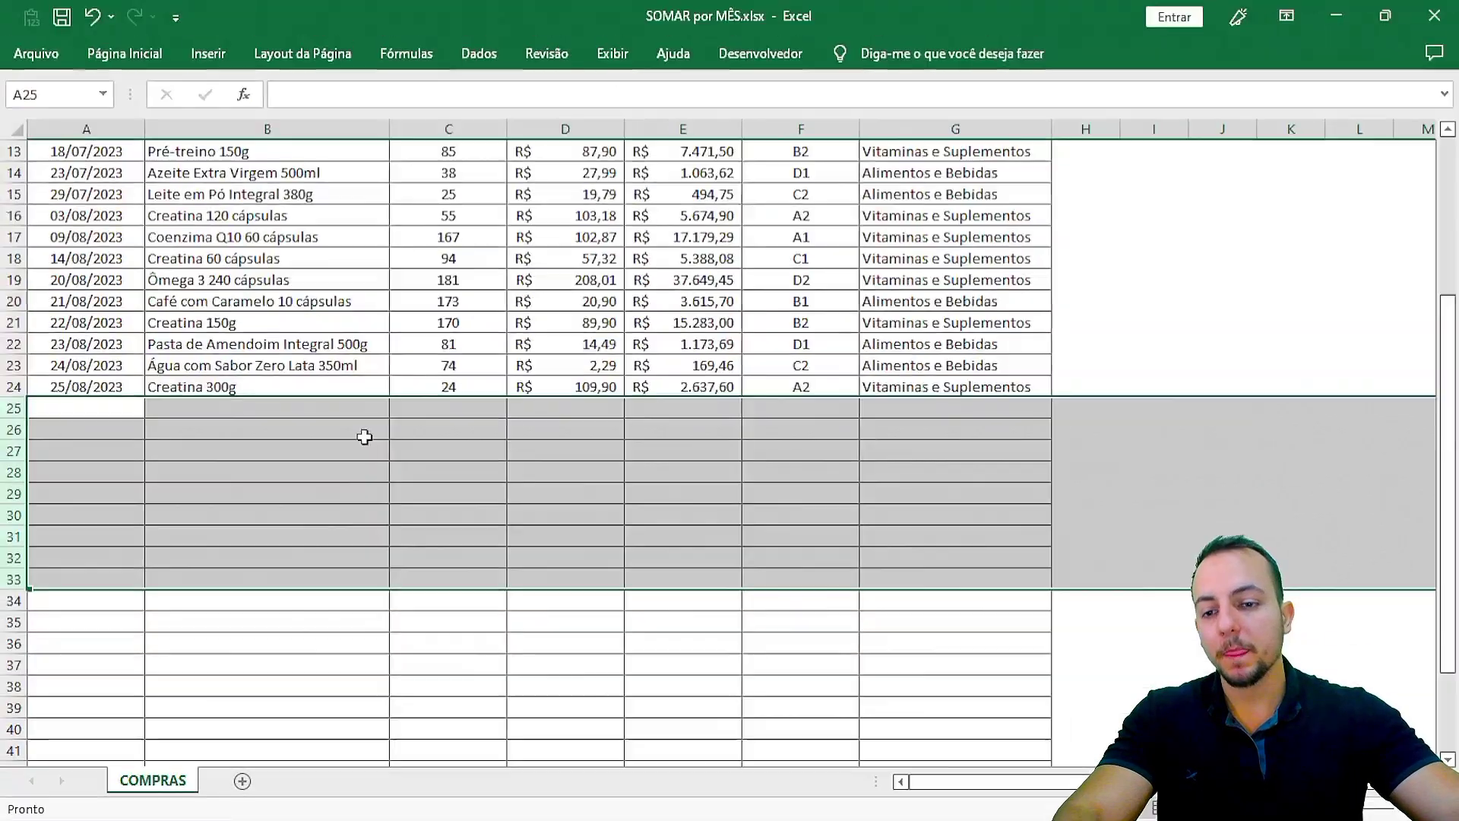
pyautogui.moveTo(1448, 406); pyautogui.dragTo(1397, 229)
pyautogui.click(91, 151)
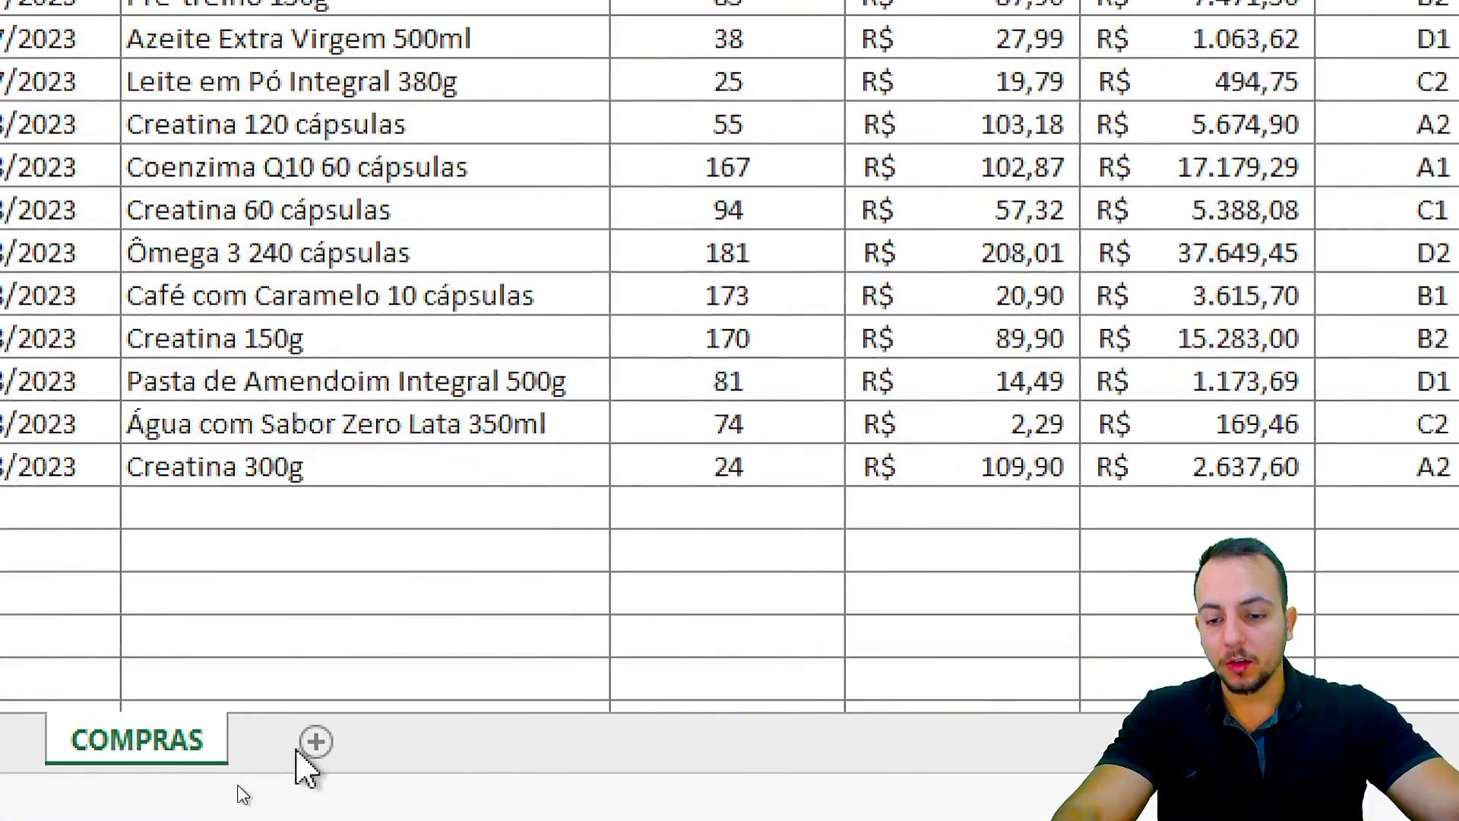
# Add a new worksheet after COMPRAS and name it ANÁLISES.
pyautogui.click(316, 742)
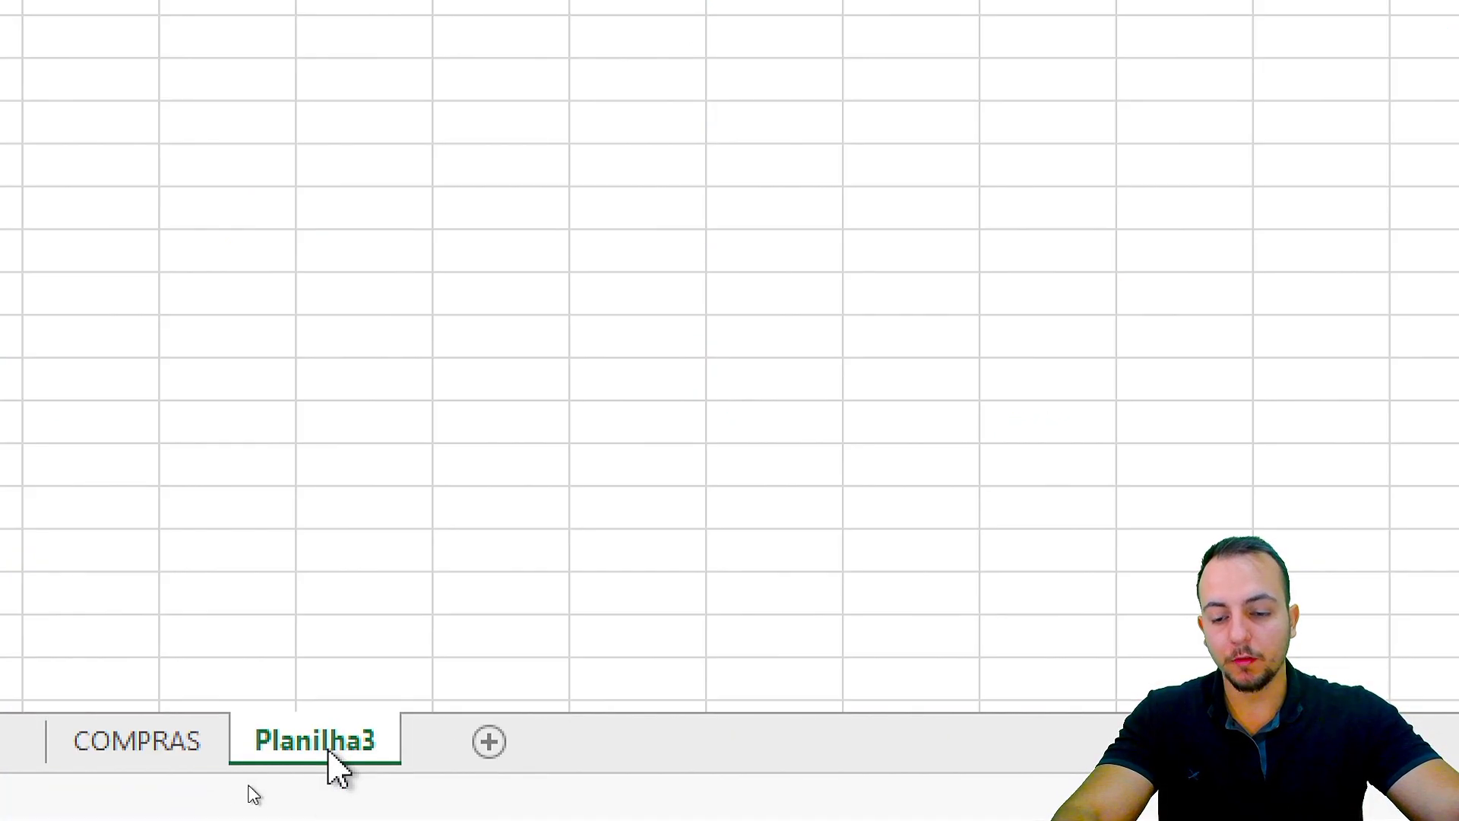
pyautogui.rightClick(329, 751)
pyautogui.click(591, 348)
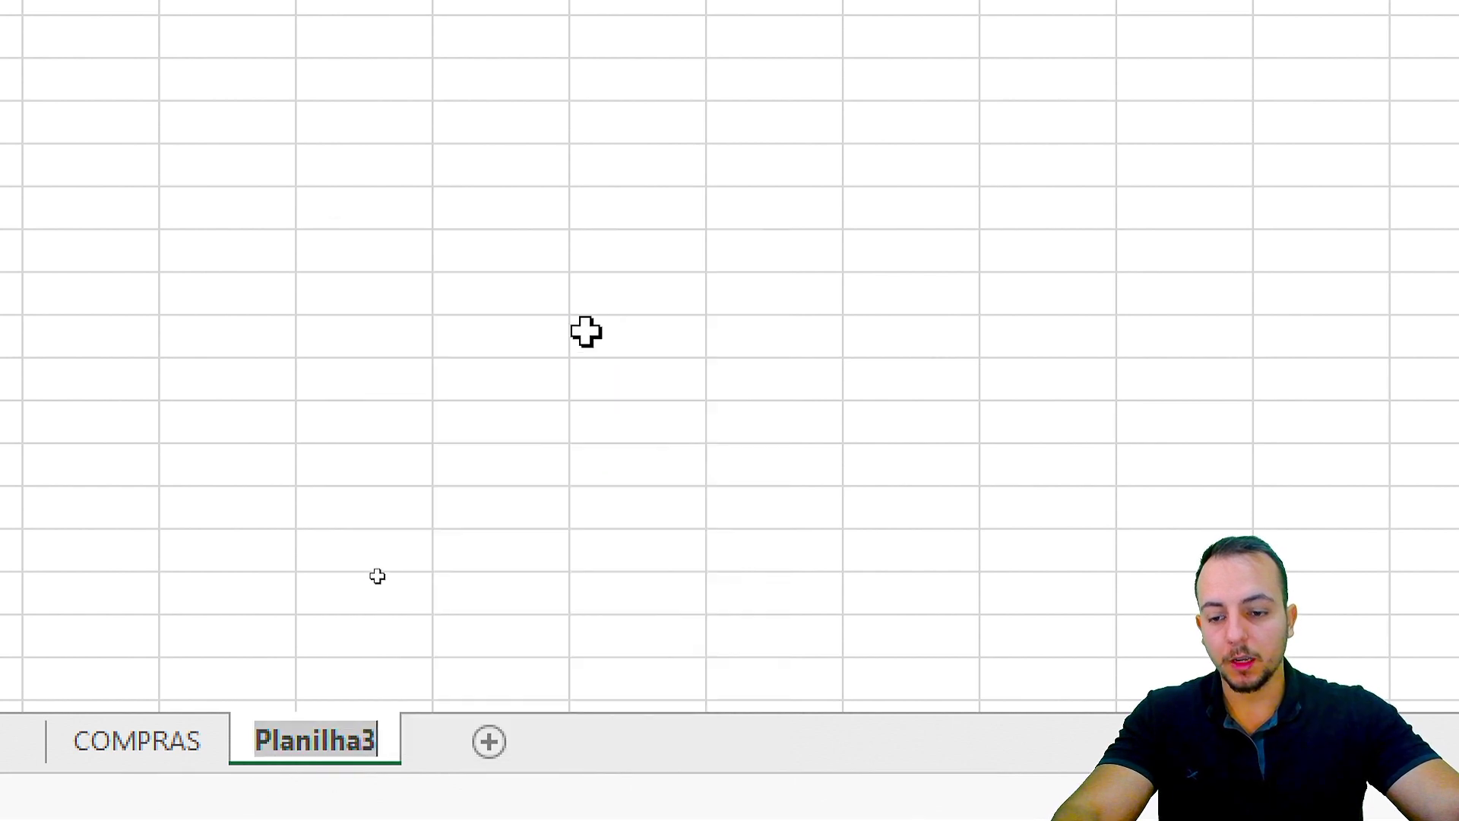
pyautogui.write('ANÁLIS')
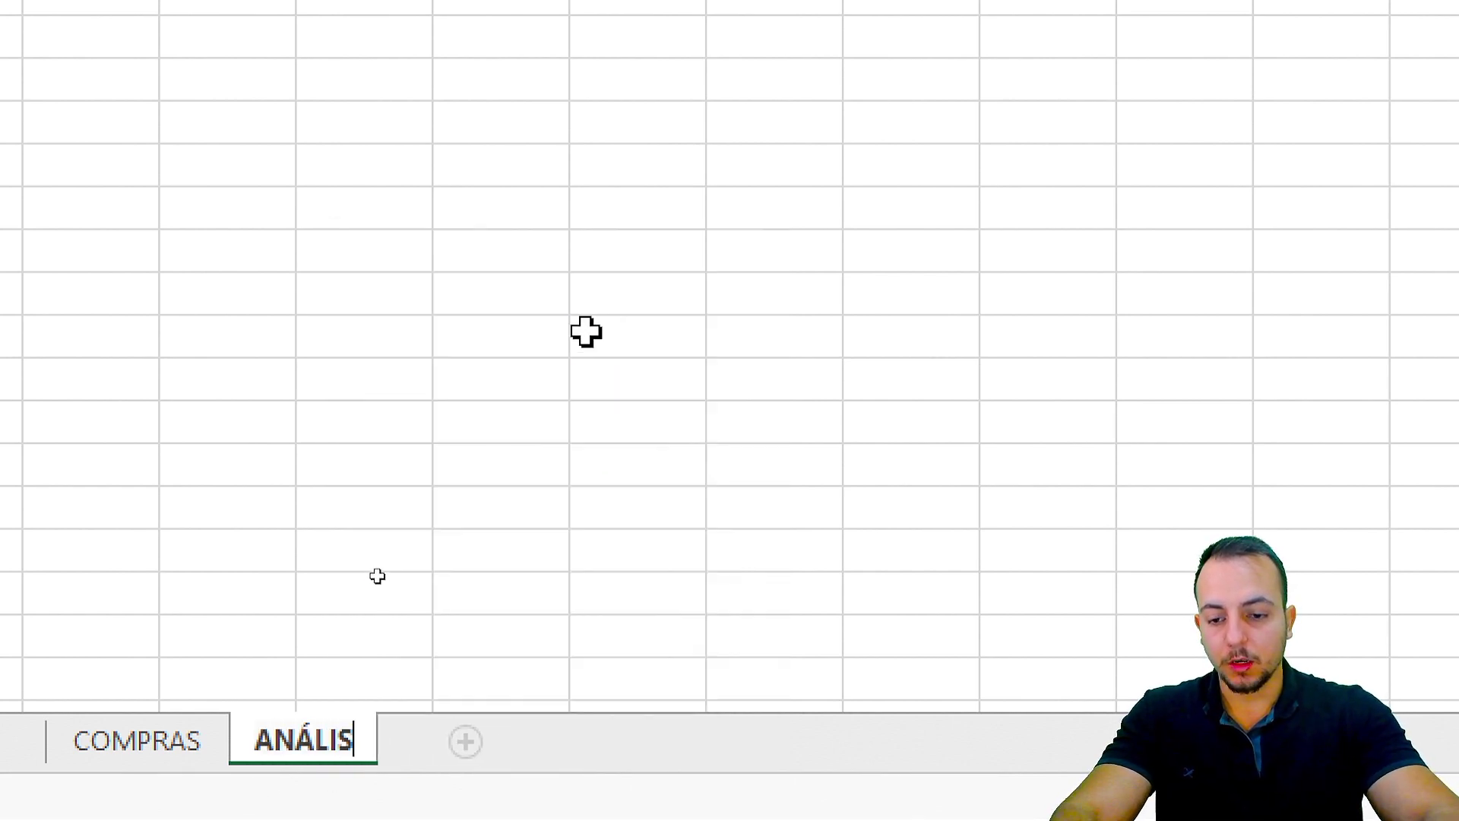
pyautogui.write('ES')
pyautogui.press('Return')
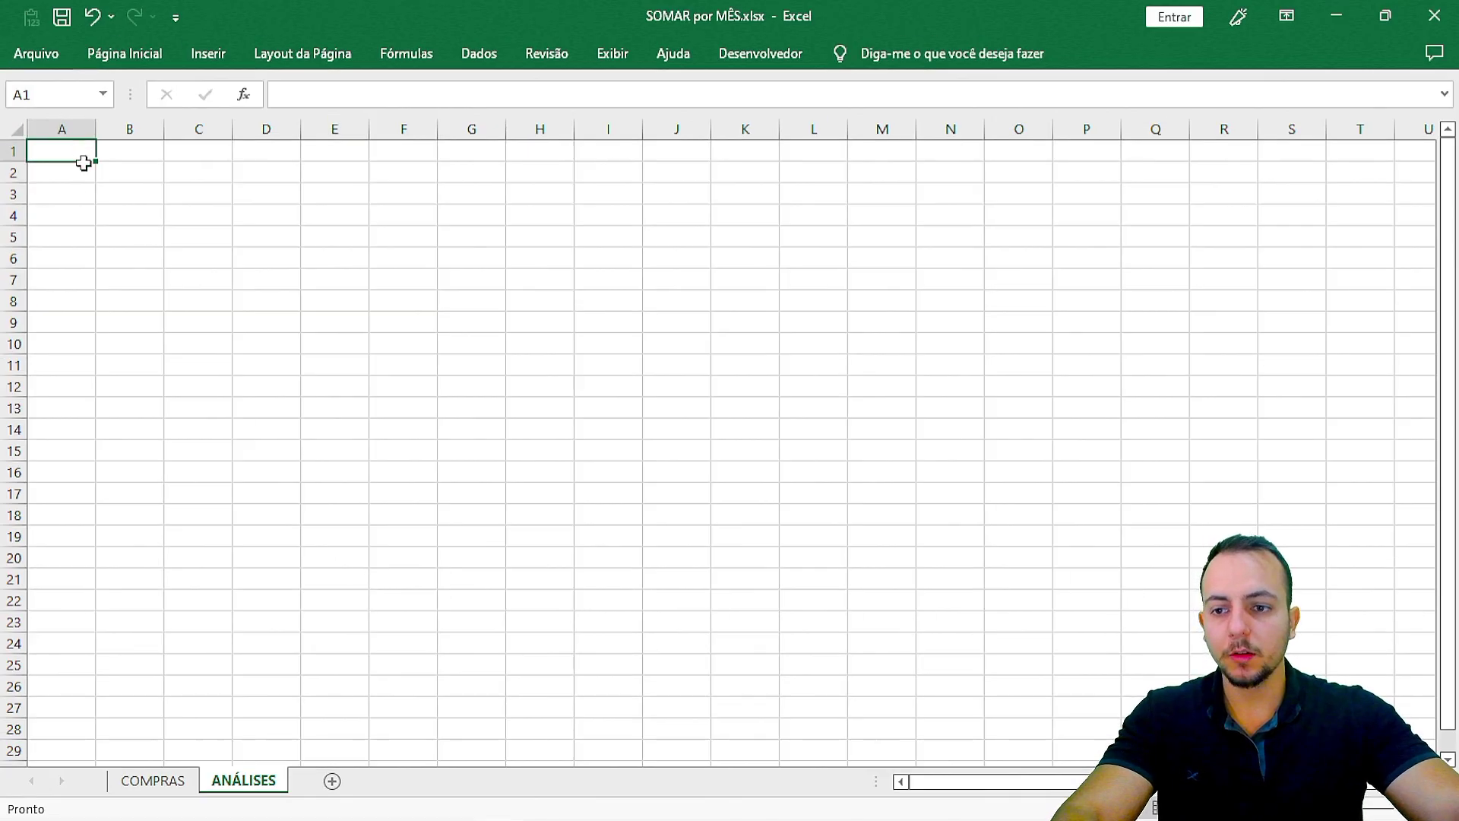
# Enter the headers MÊS, QUANTIDADE TOTAL and VALOR TOTAL in cells A1 to C1 of the ANÁLISES sheet.
pyautogui.keyDown('ctrl'); pyautogui.scroll(5, 84, 163); pyautogui.keyUp('ctrl')
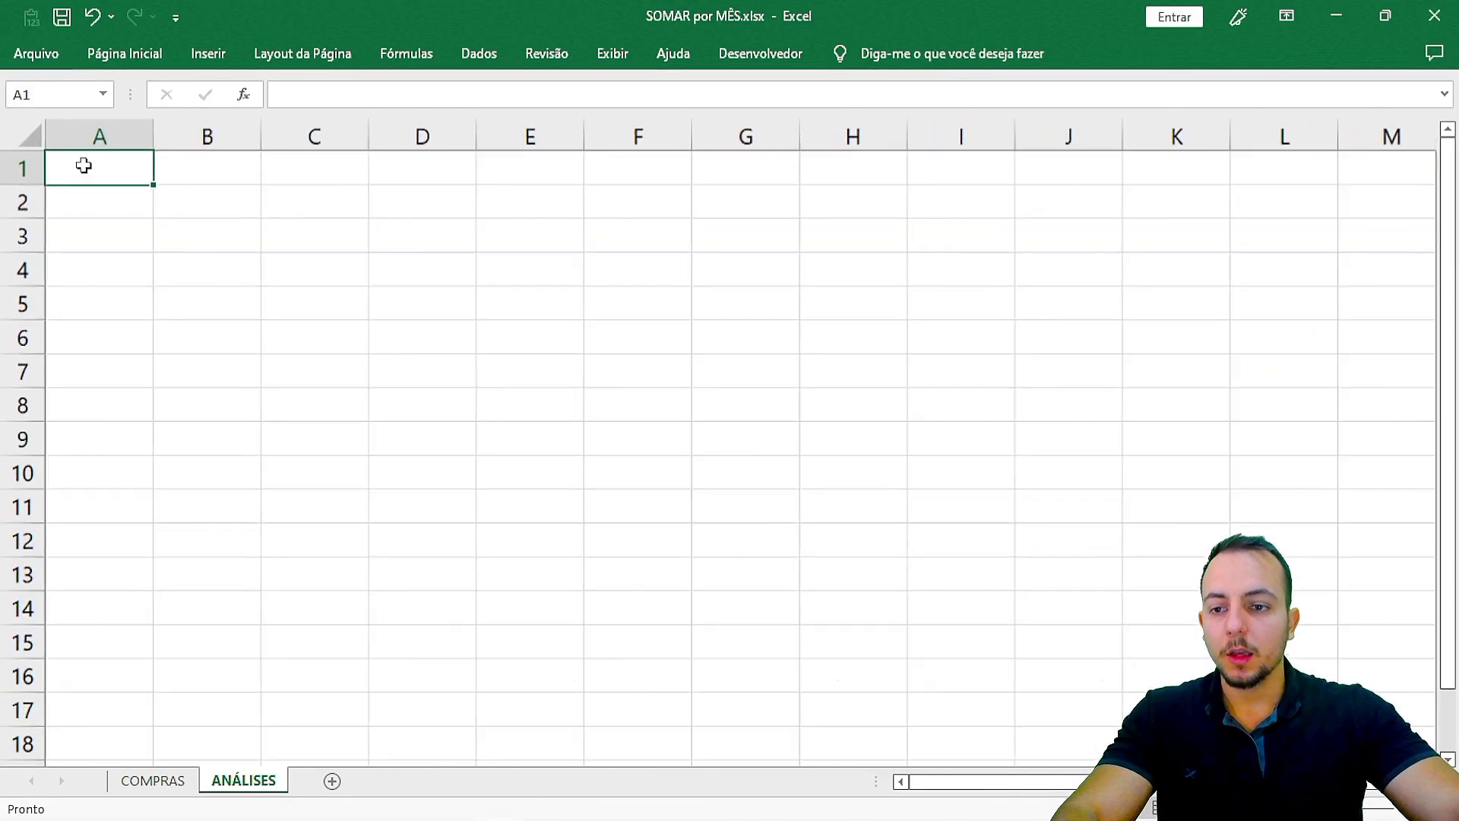
pyautogui.write('MÊS')
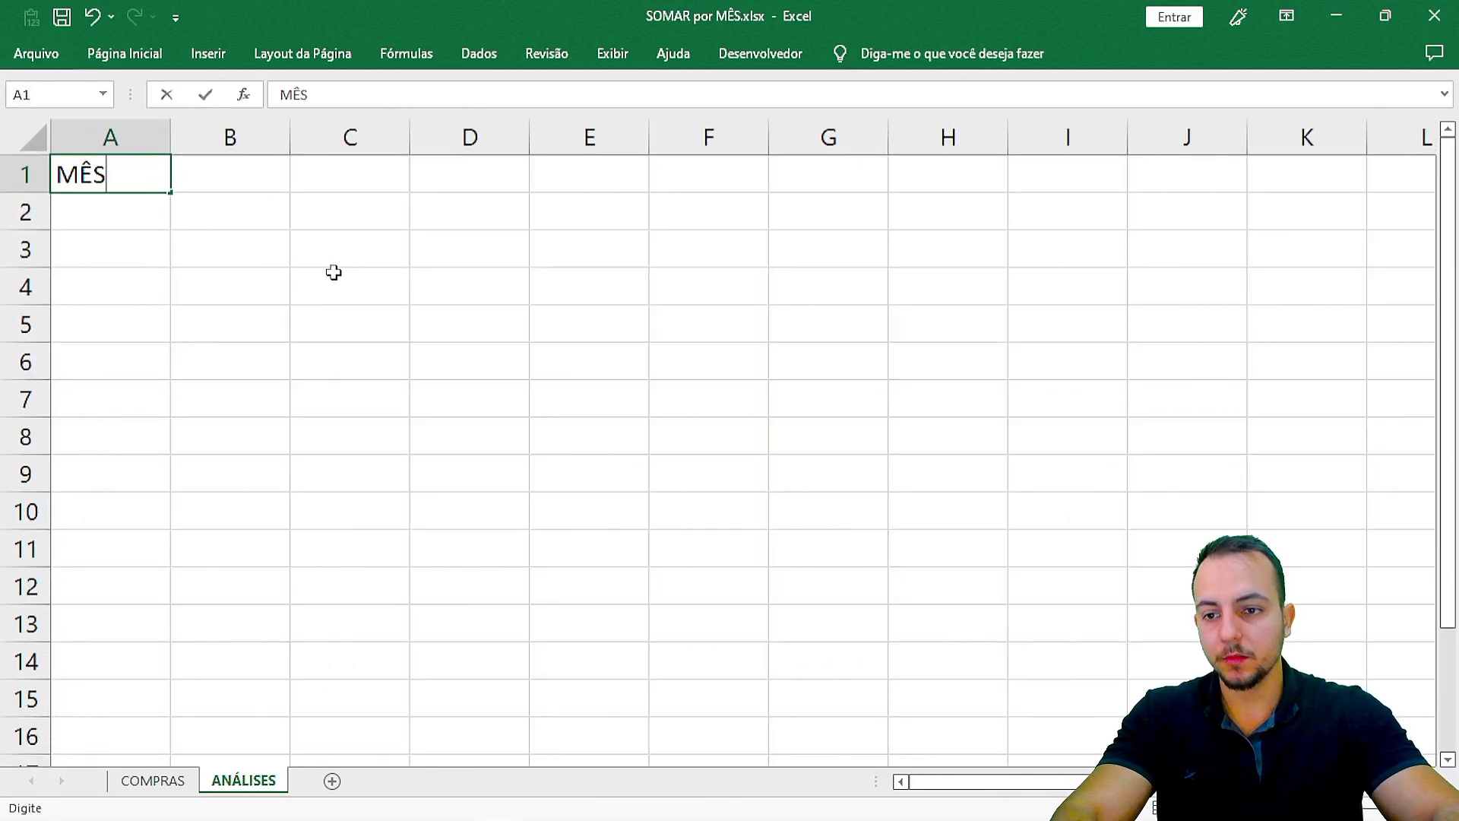
pyautogui.press('Tab')
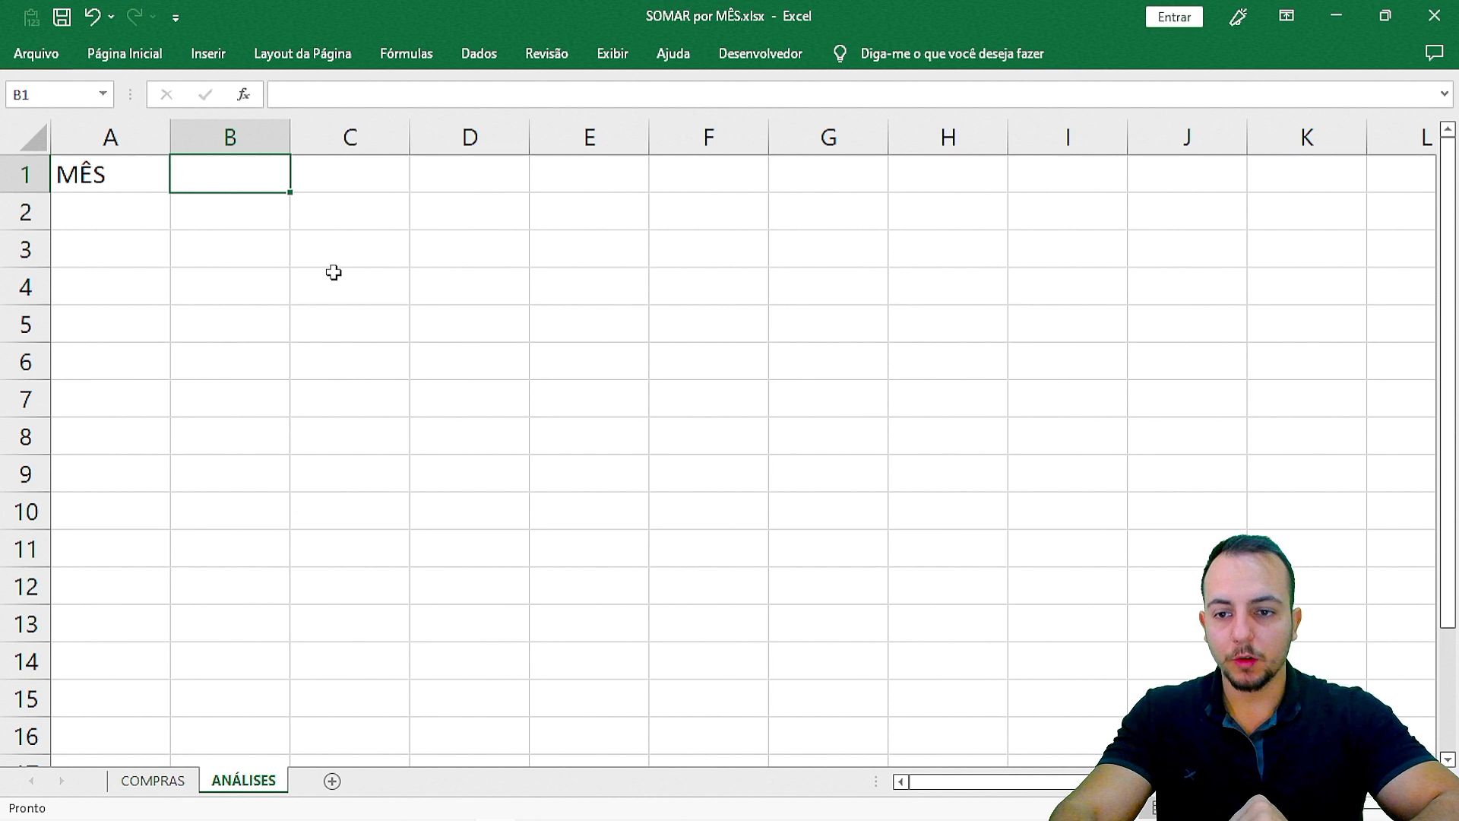
pyautogui.write('QUANTIDADE TOTAL')
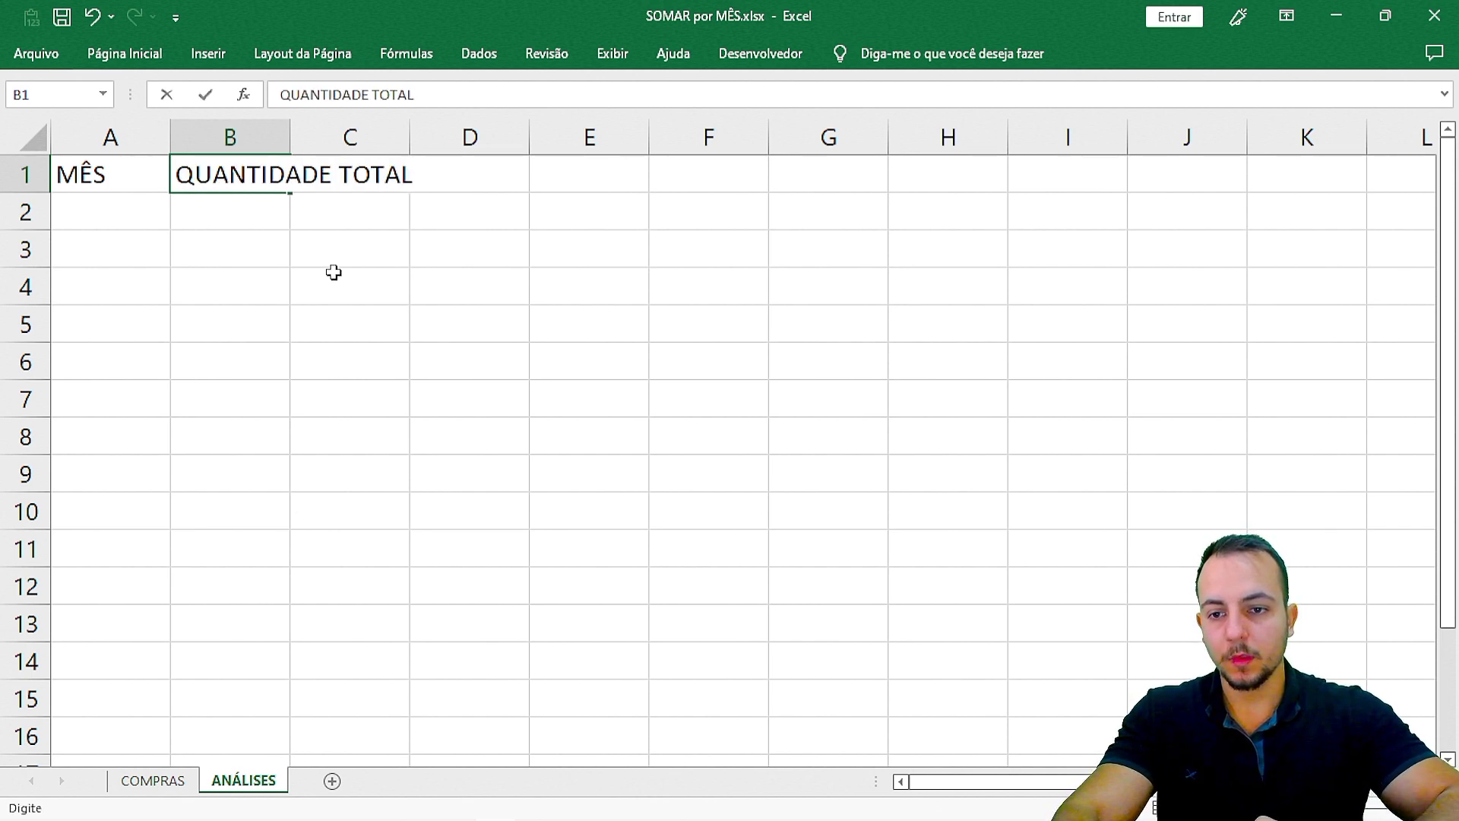
pyautogui.press('Tab')
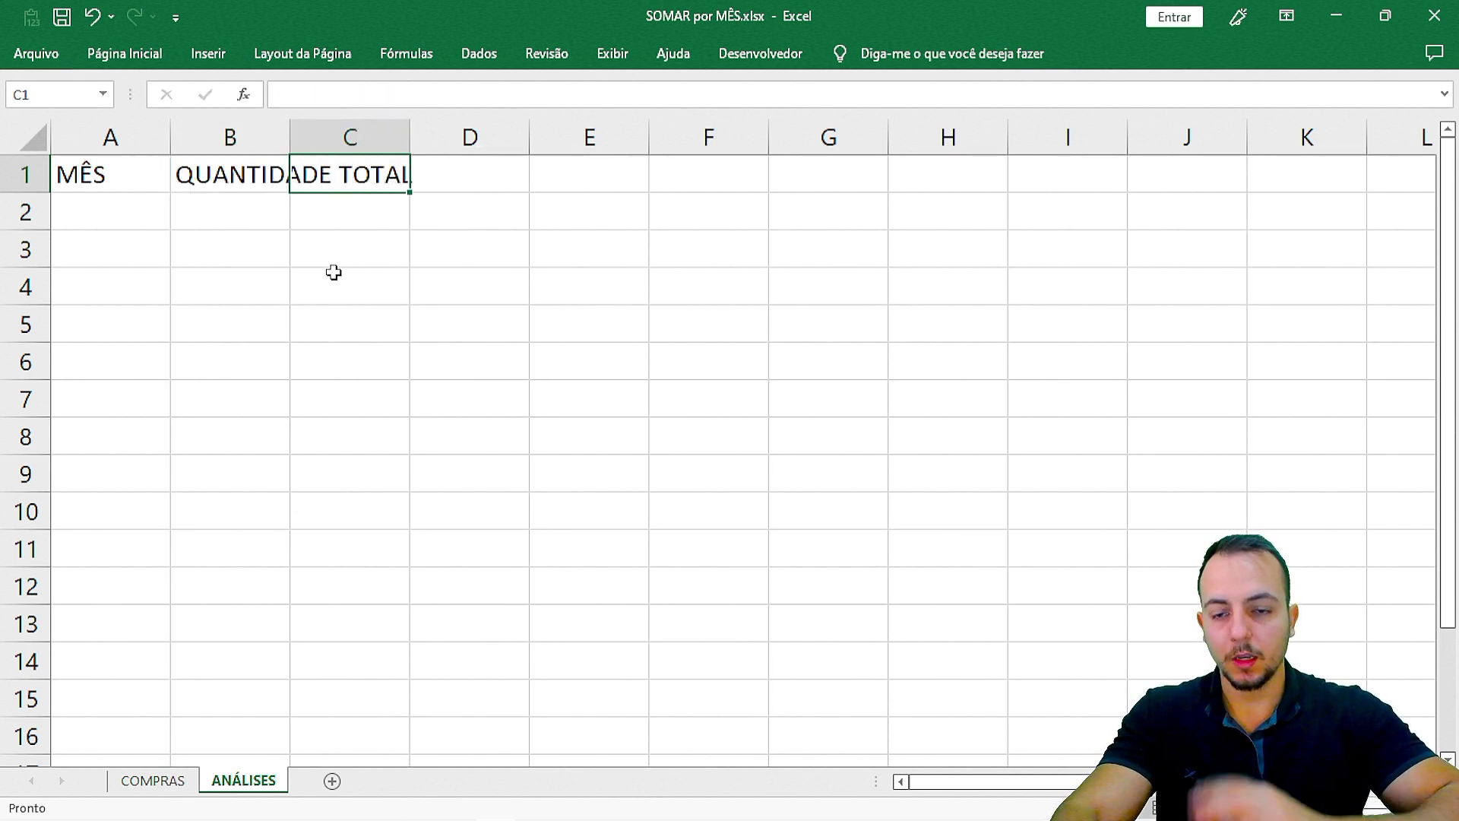
pyautogui.write('C')
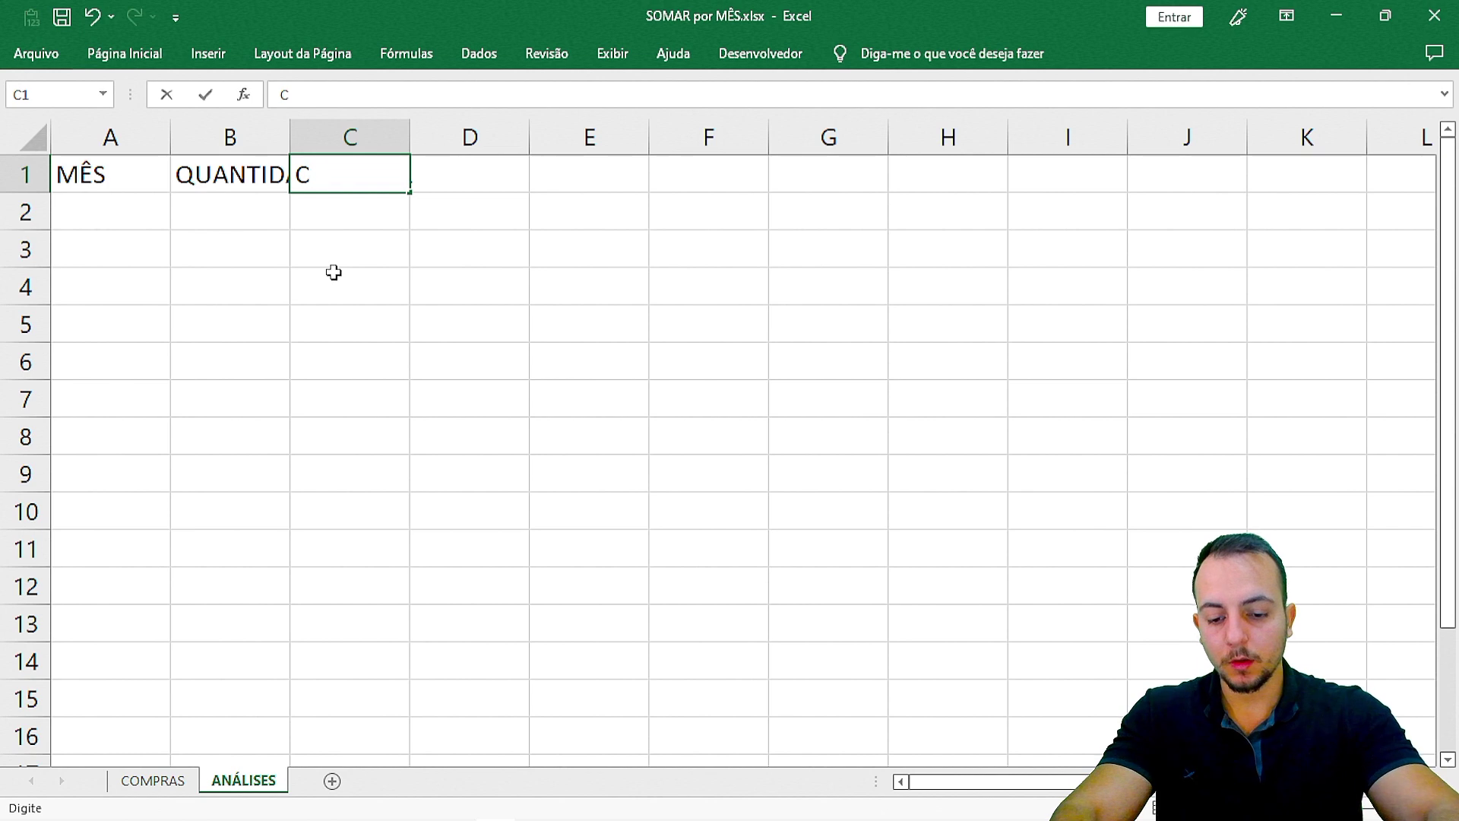
pyautogui.press('BackSpace')
pyautogui.write('VALOR TOTAL')
pyautogui.press('Return')
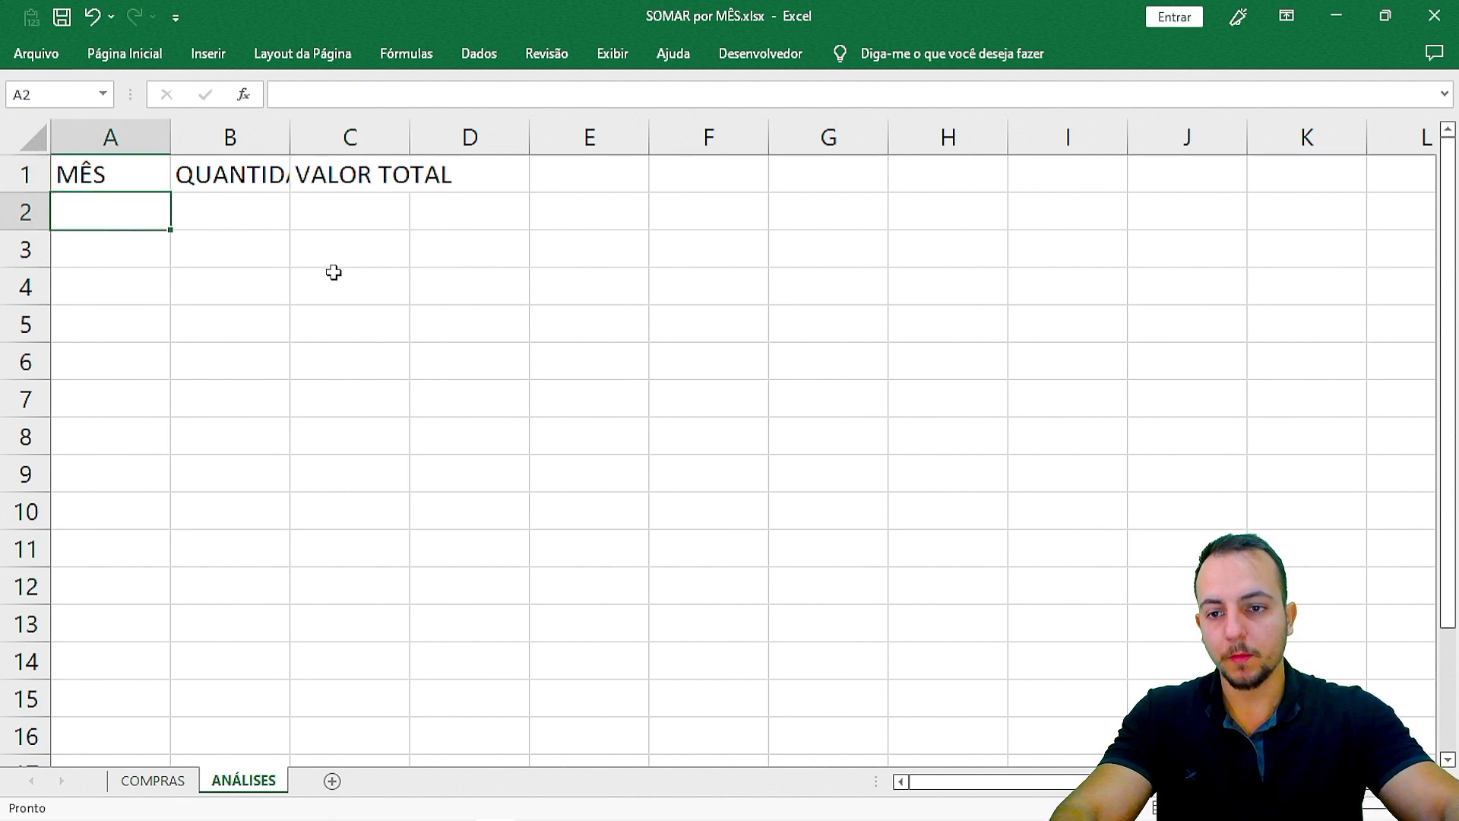
# Widen columns B and C equally so their headers fit, and widen column A slightly.
pyautogui.moveTo(339, 137); pyautogui.dragTo(443, 144)
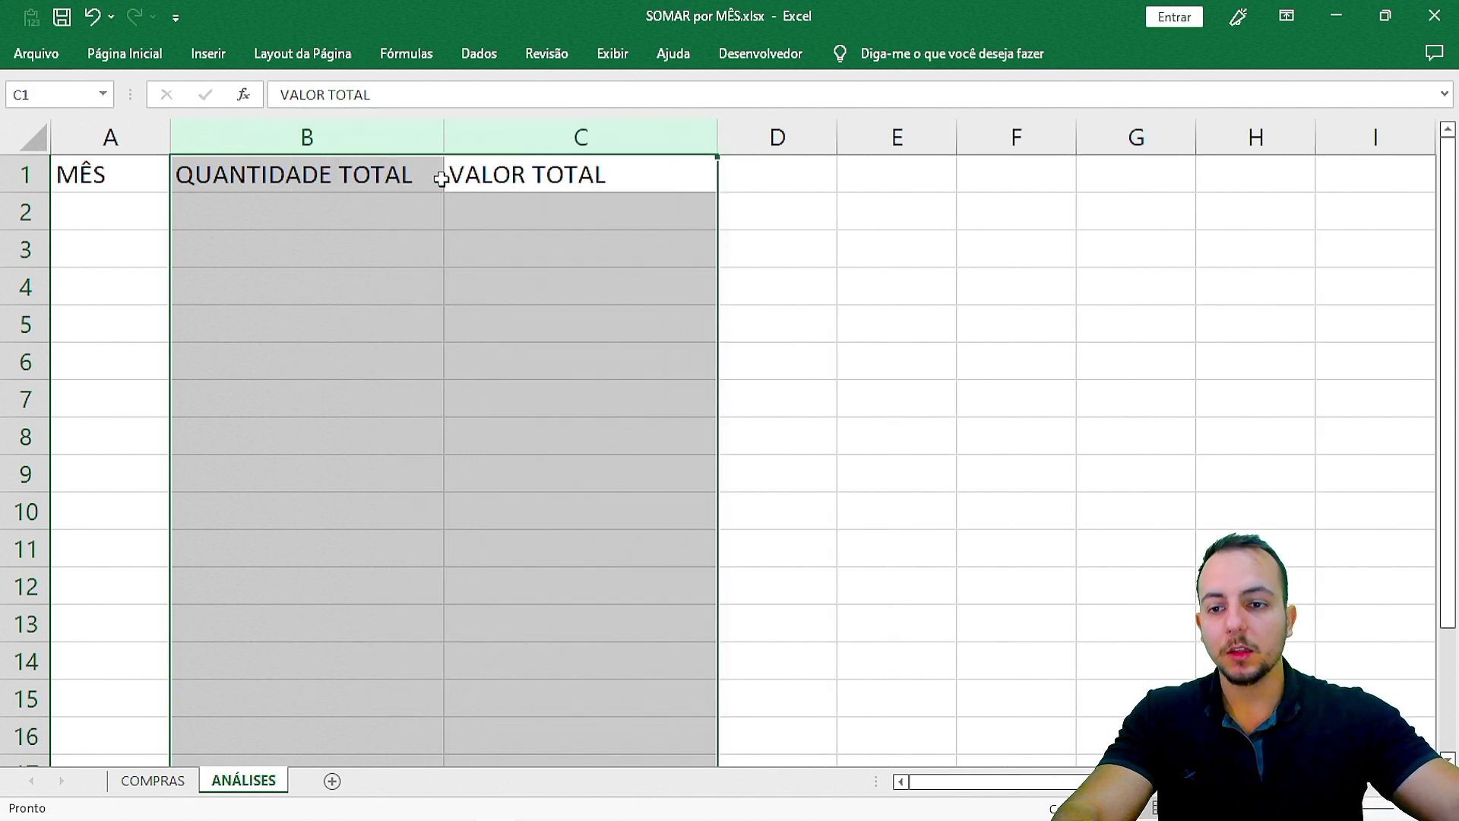
pyautogui.click(152, 137)
pyautogui.moveTo(170, 138); pyautogui.dragTo(225, 136)
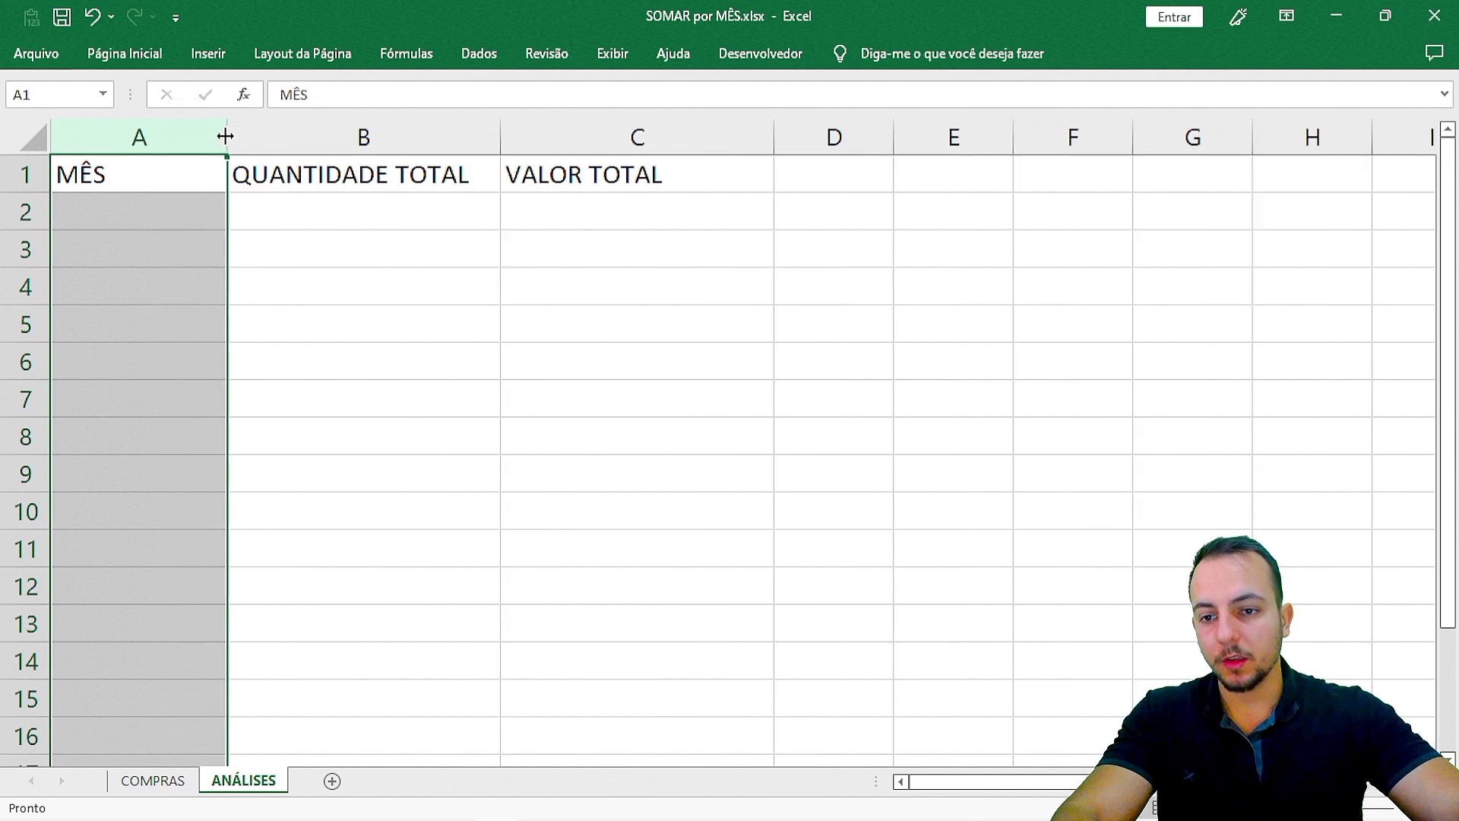
# Enter the date 01/01/2023 in cell A2 as the first entry under MÊS.
pyautogui.click(150, 201)
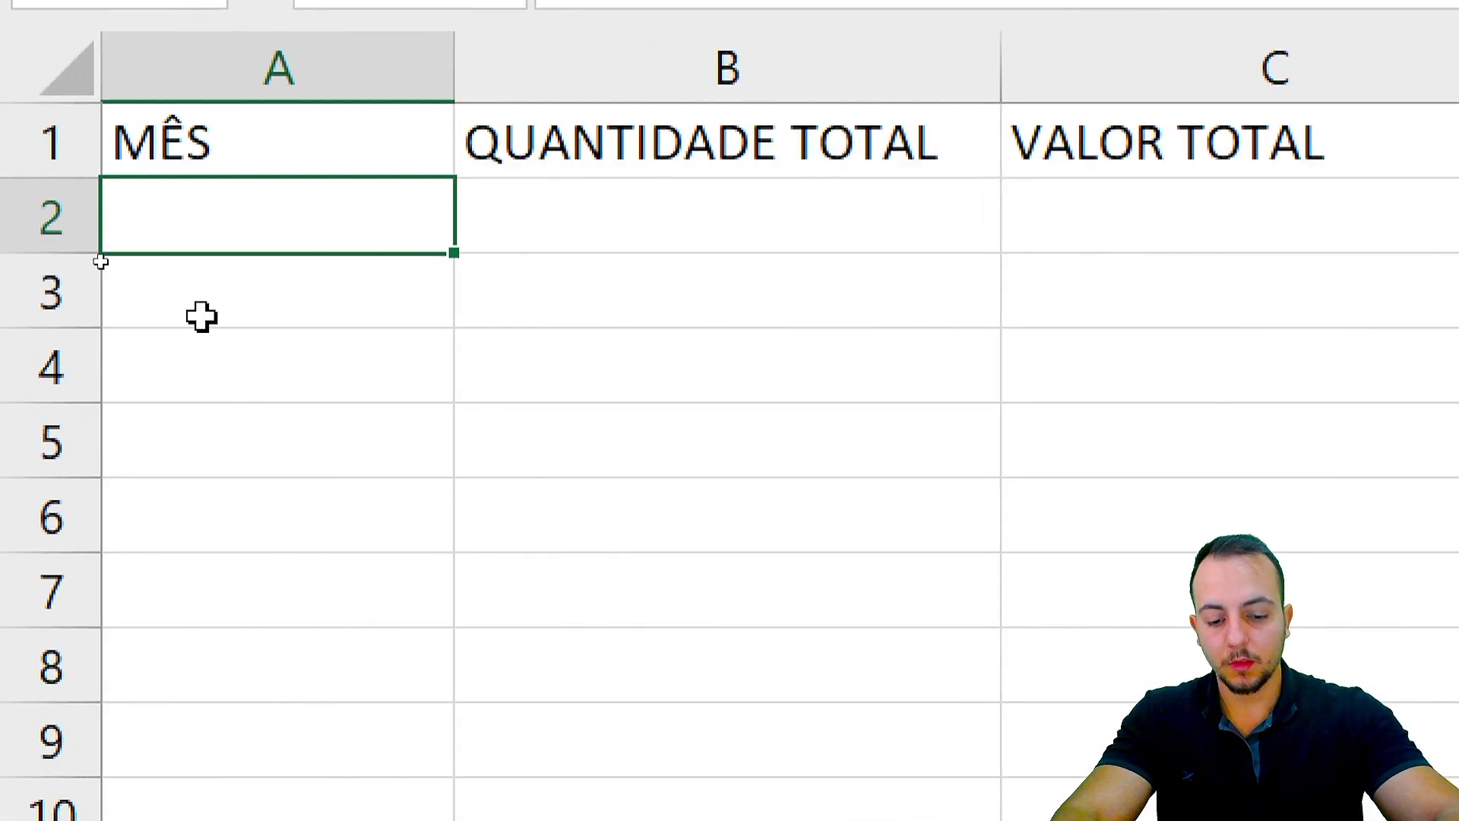
pyautogui.write('01/')
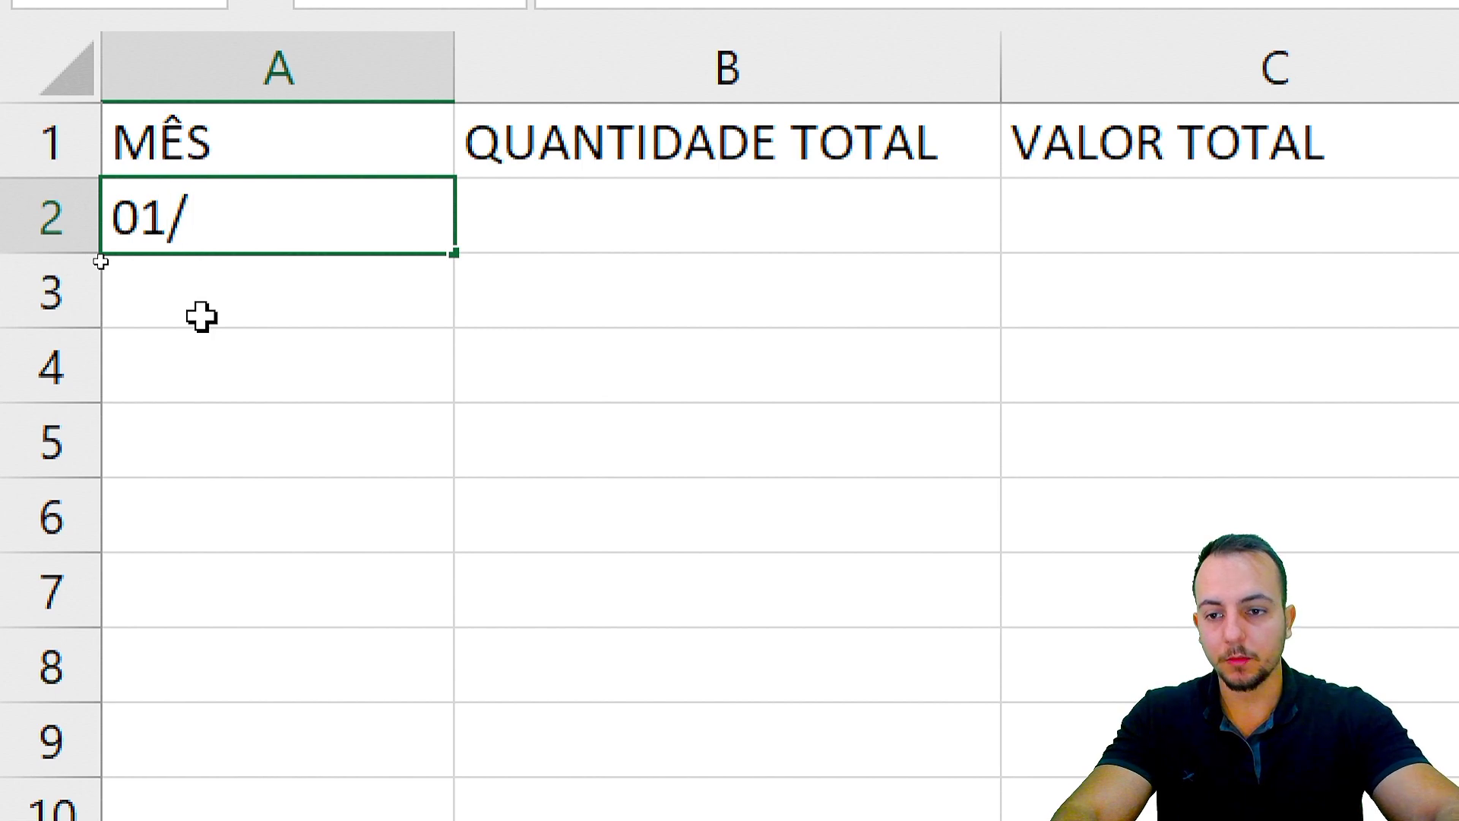
pyautogui.write('01/2023')
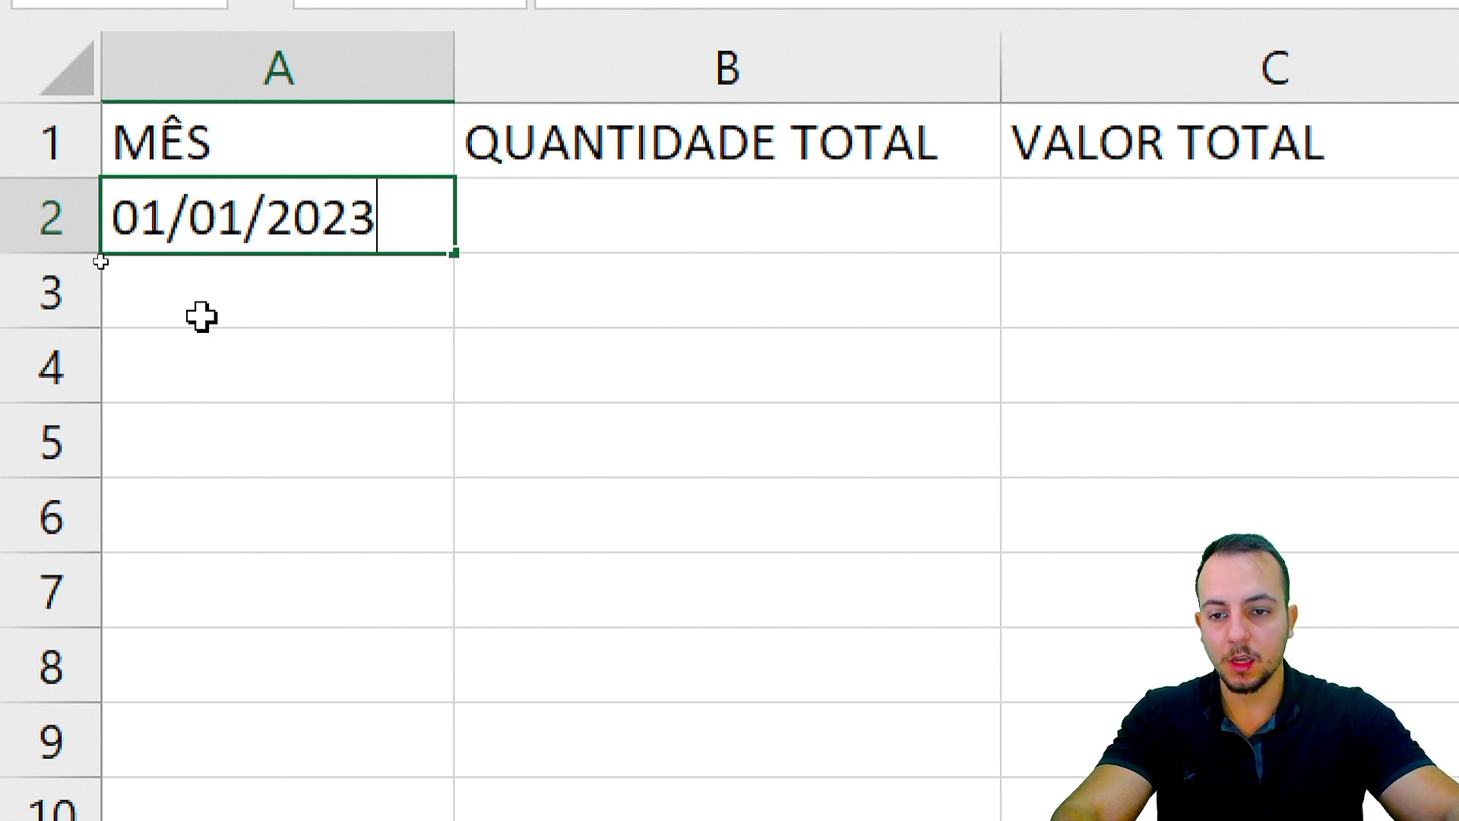
pyautogui.press('Return')
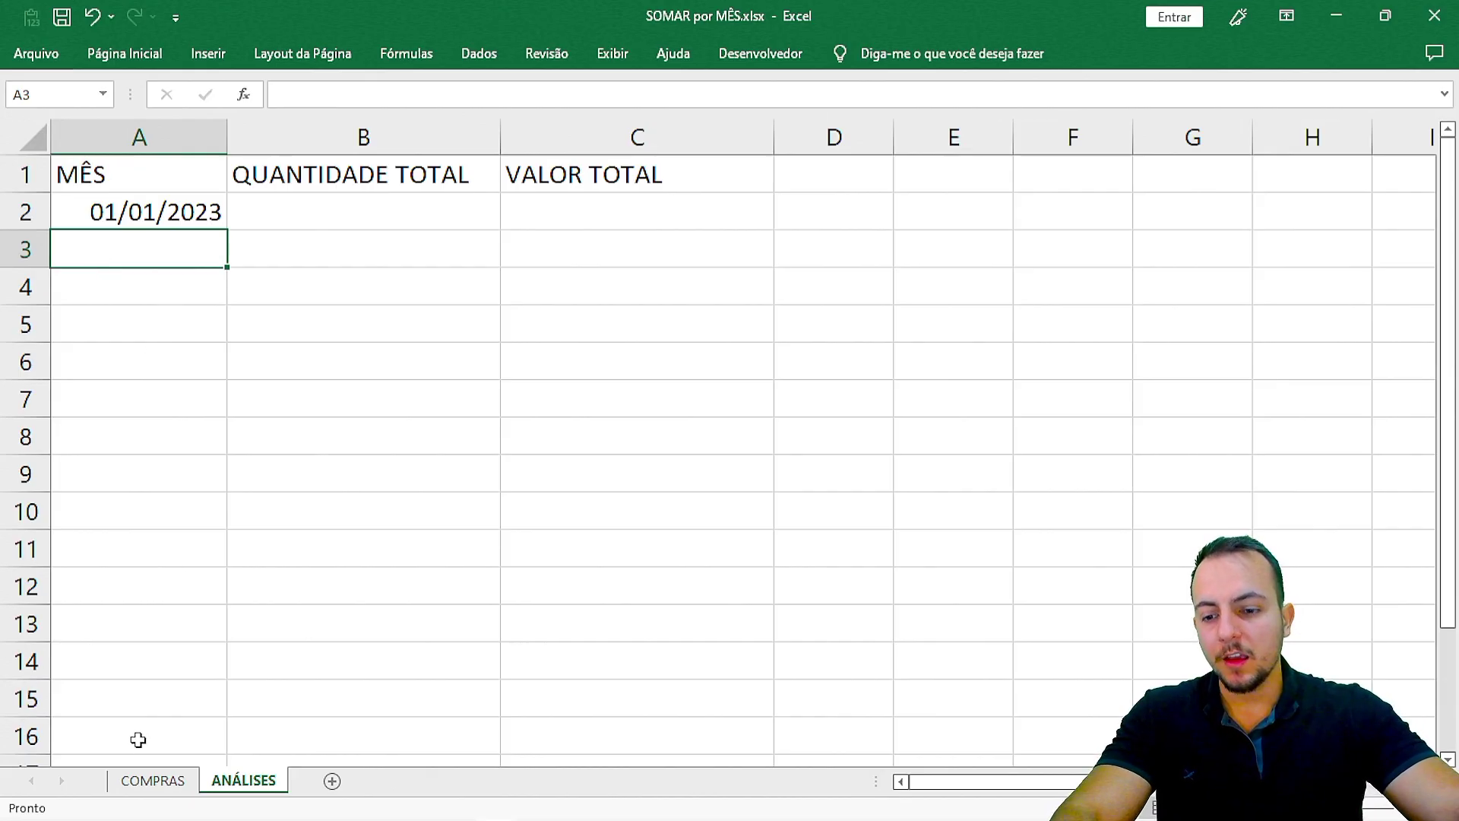
# Check the purchase dates on COMPRAS, then return to ANÁLISES and extend the date in A2 down to A13.
pyautogui.click(154, 781)
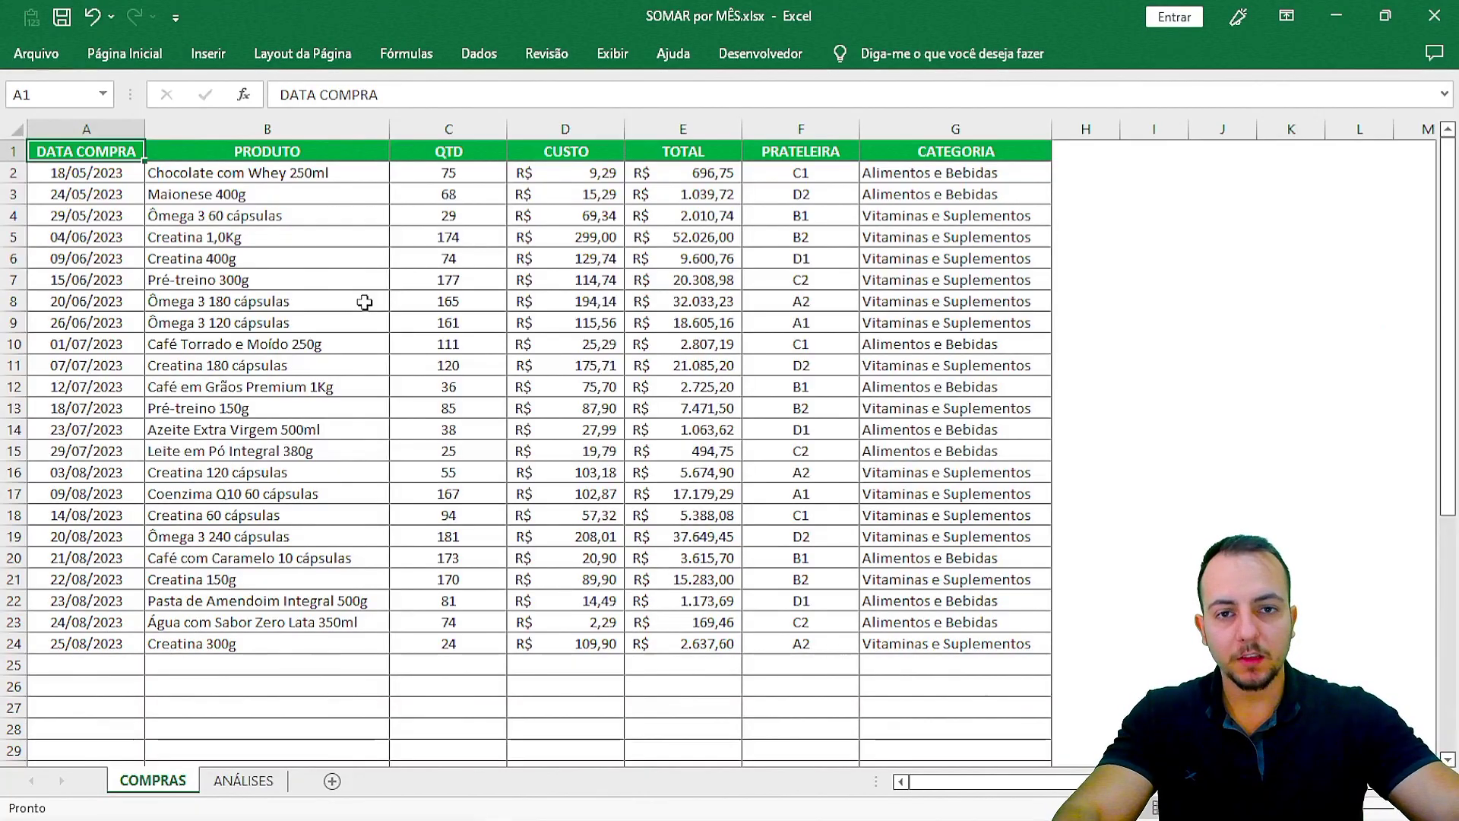
pyautogui.click(240, 780)
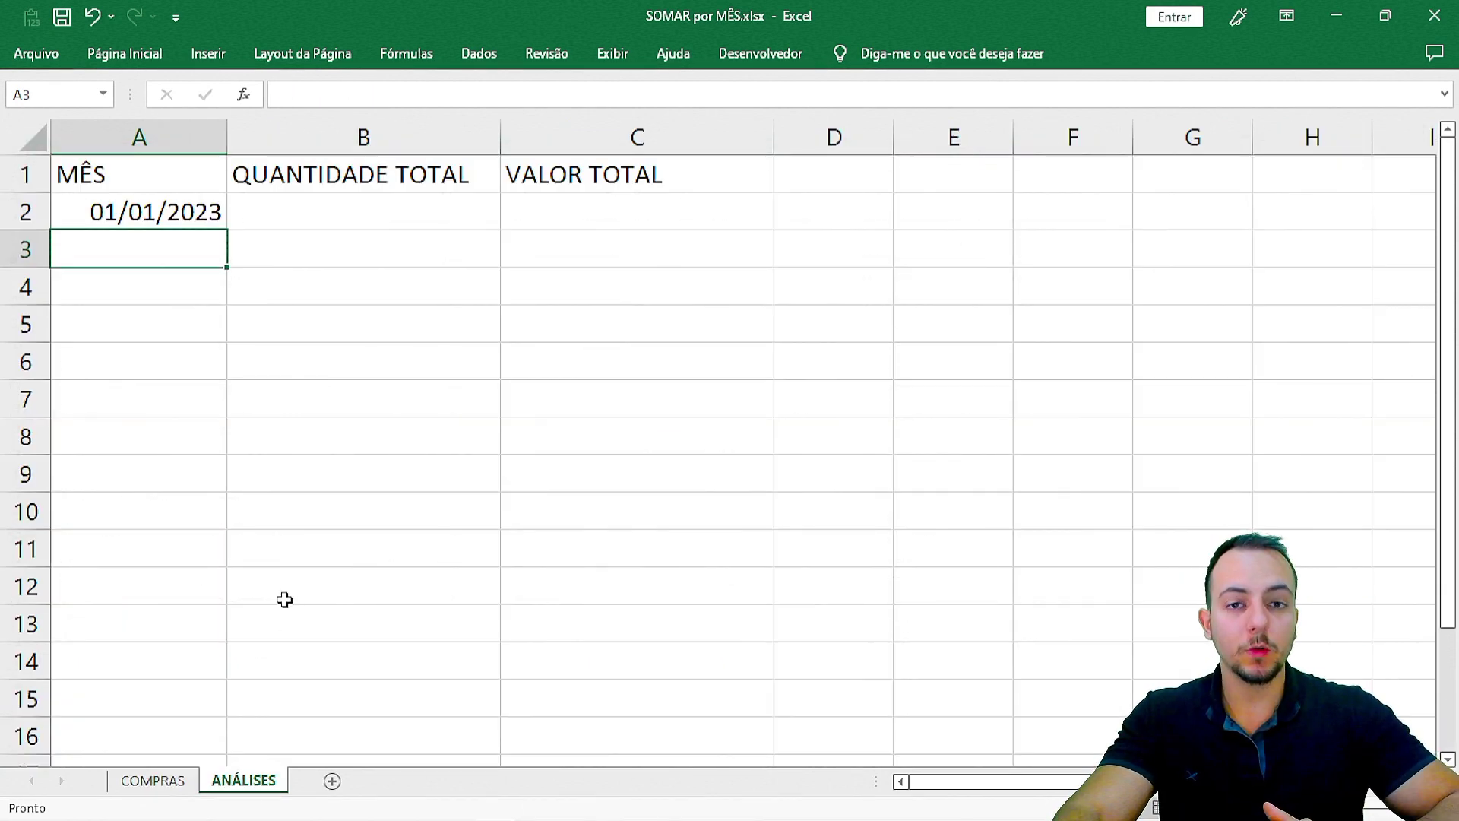
pyautogui.click(164, 202)
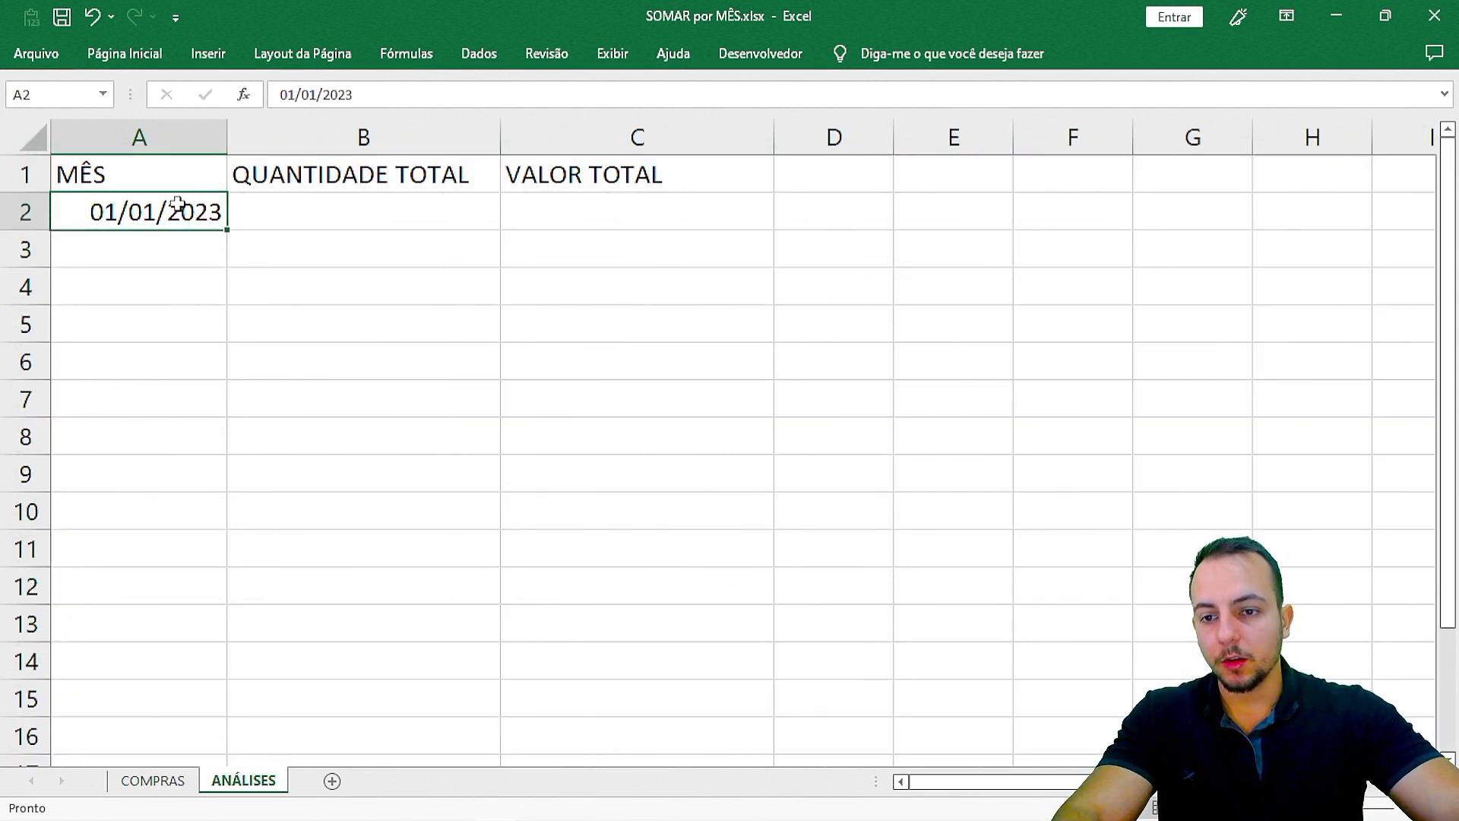
pyautogui.moveTo(226, 229); pyautogui.dragTo(173, 637)
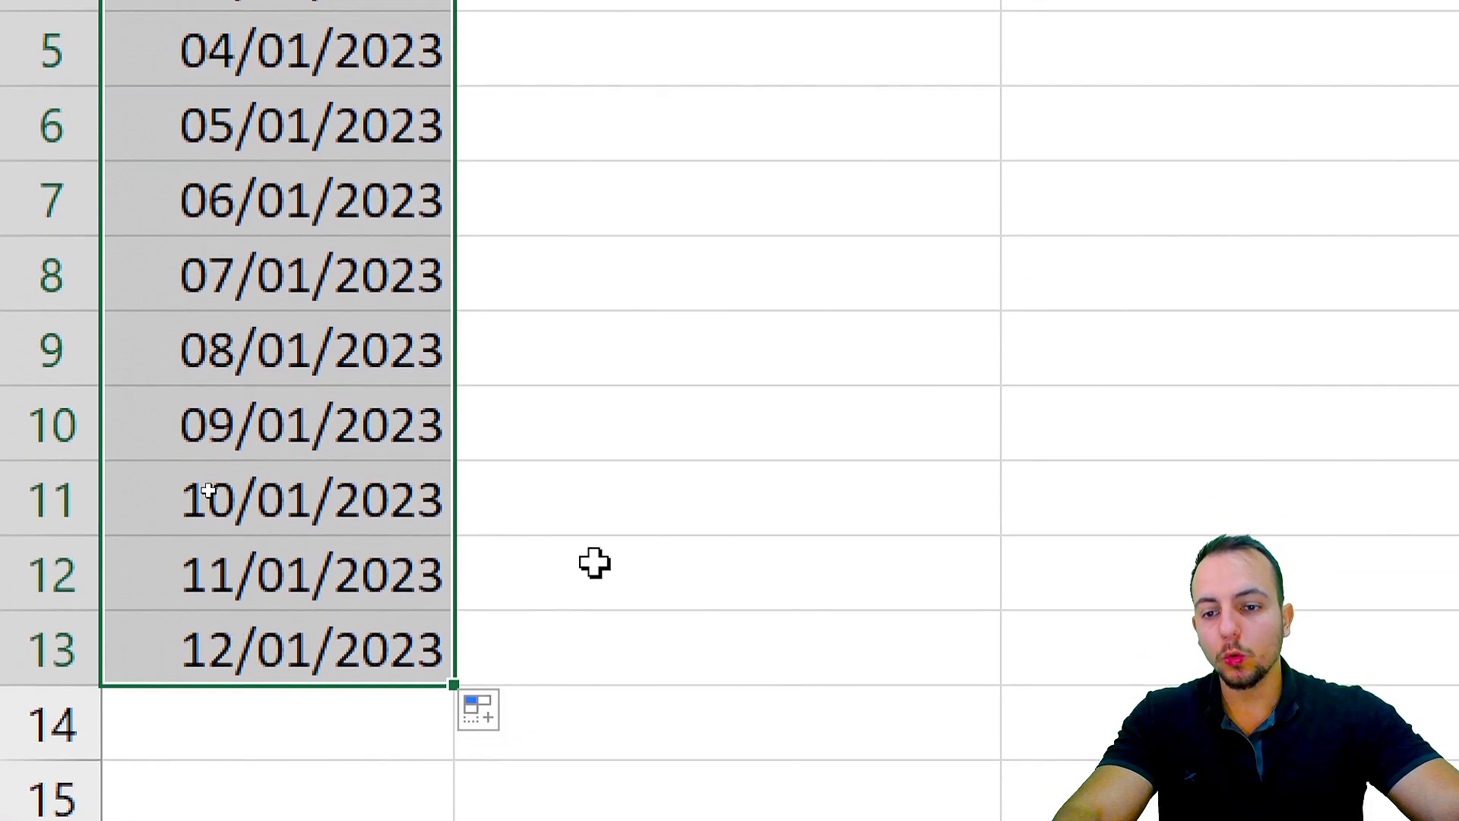
# Compare the day and month parts of the filled dates in rows 7 to 13 of the MÊS column.
pyautogui.click(208, 490)
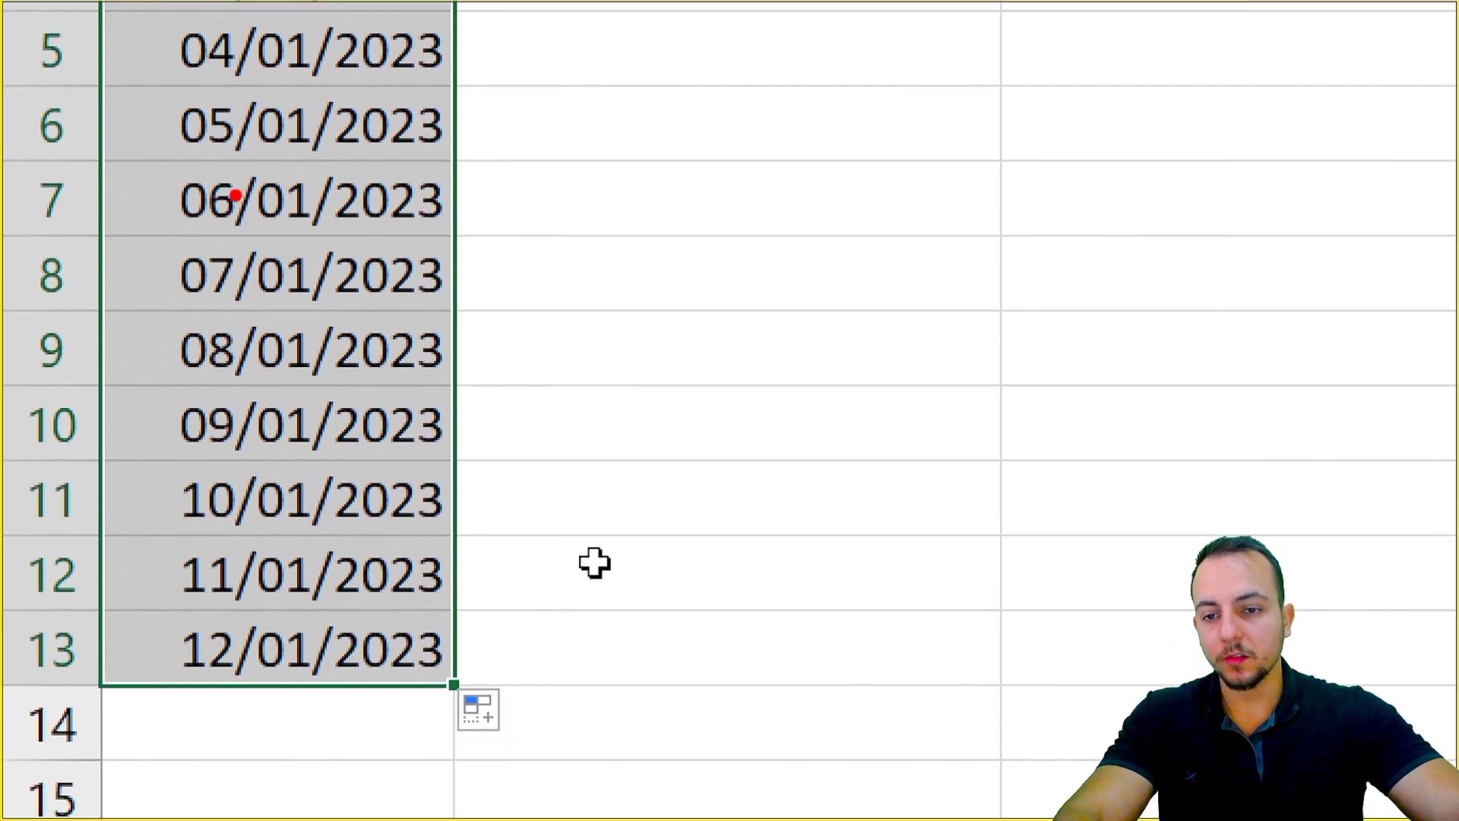
pyautogui.moveTo(241, 167)
pyautogui.mouseDown()
pyautogui.moveTo(262, 201)
pyautogui.moveTo(351, 641)
pyautogui.moveTo(344, 675)
pyautogui.mouseUp()
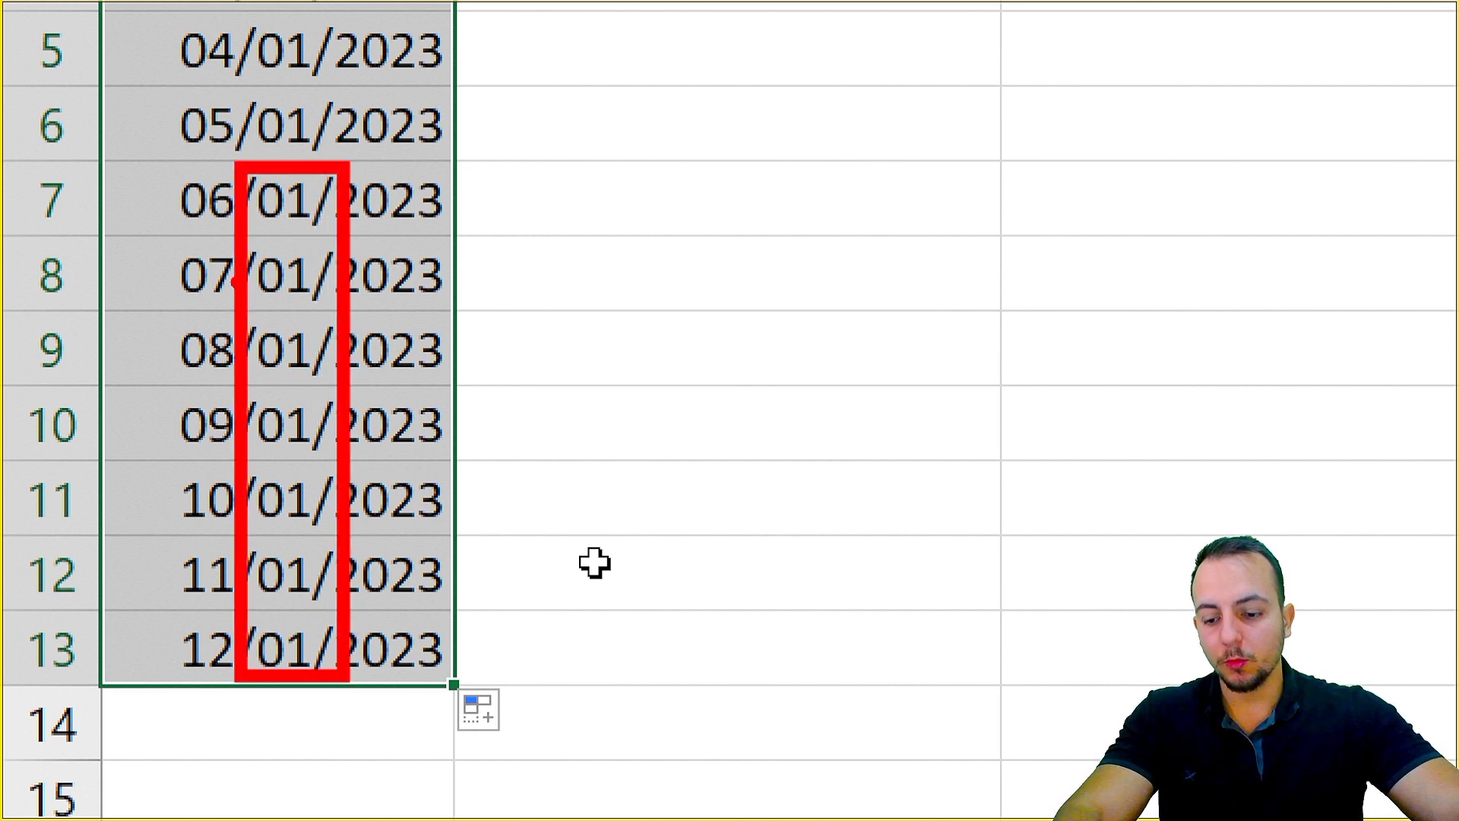
pyautogui.press('e')
pyautogui.moveTo(150, 161)
pyautogui.mouseDown()
pyautogui.moveTo(267, 404)
pyautogui.moveTo(266, 687)
pyautogui.mouseUp()
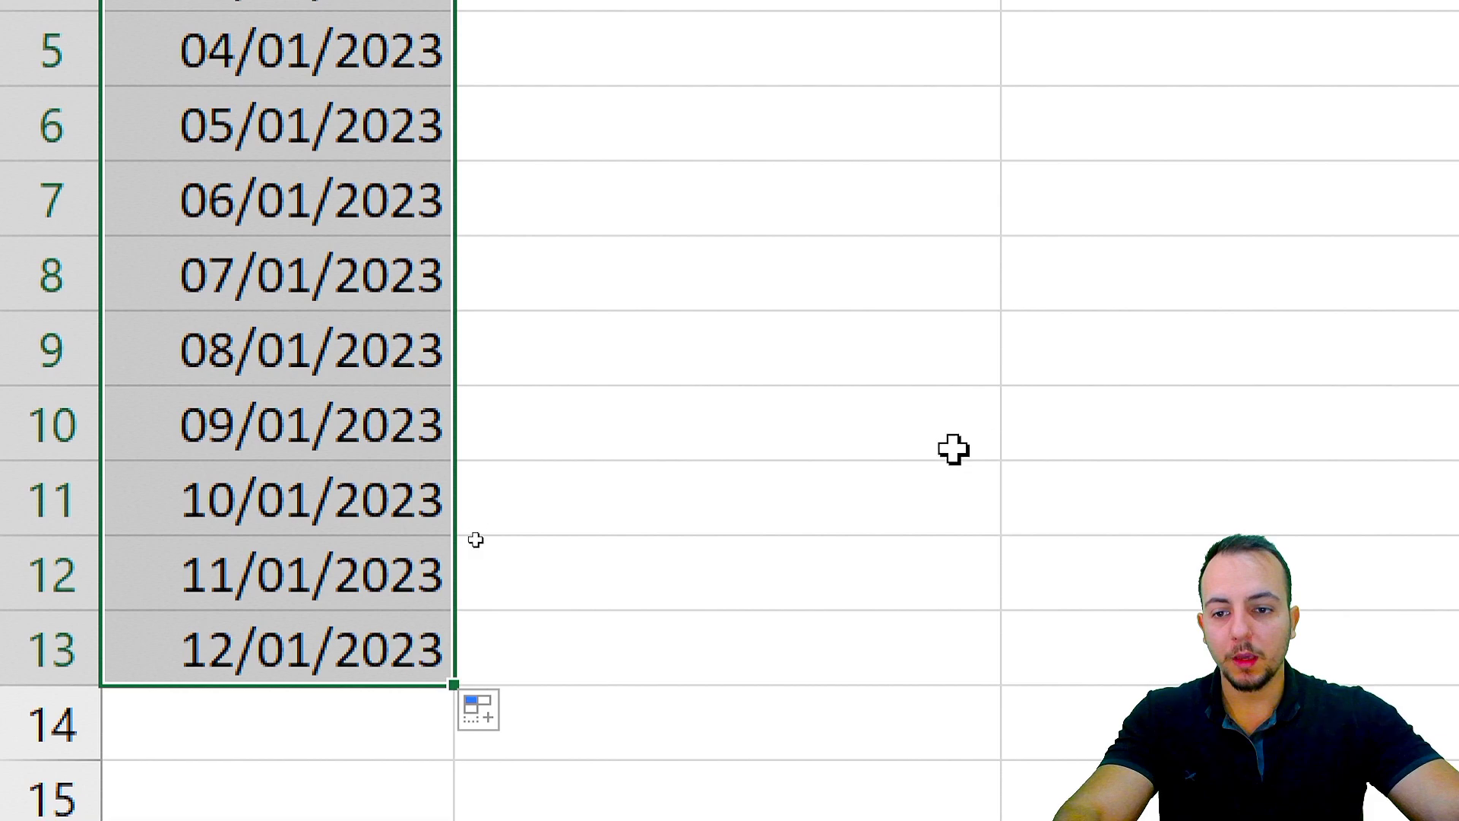
pyautogui.moveTo(528, 627); pyautogui.dragTo(487, 597)
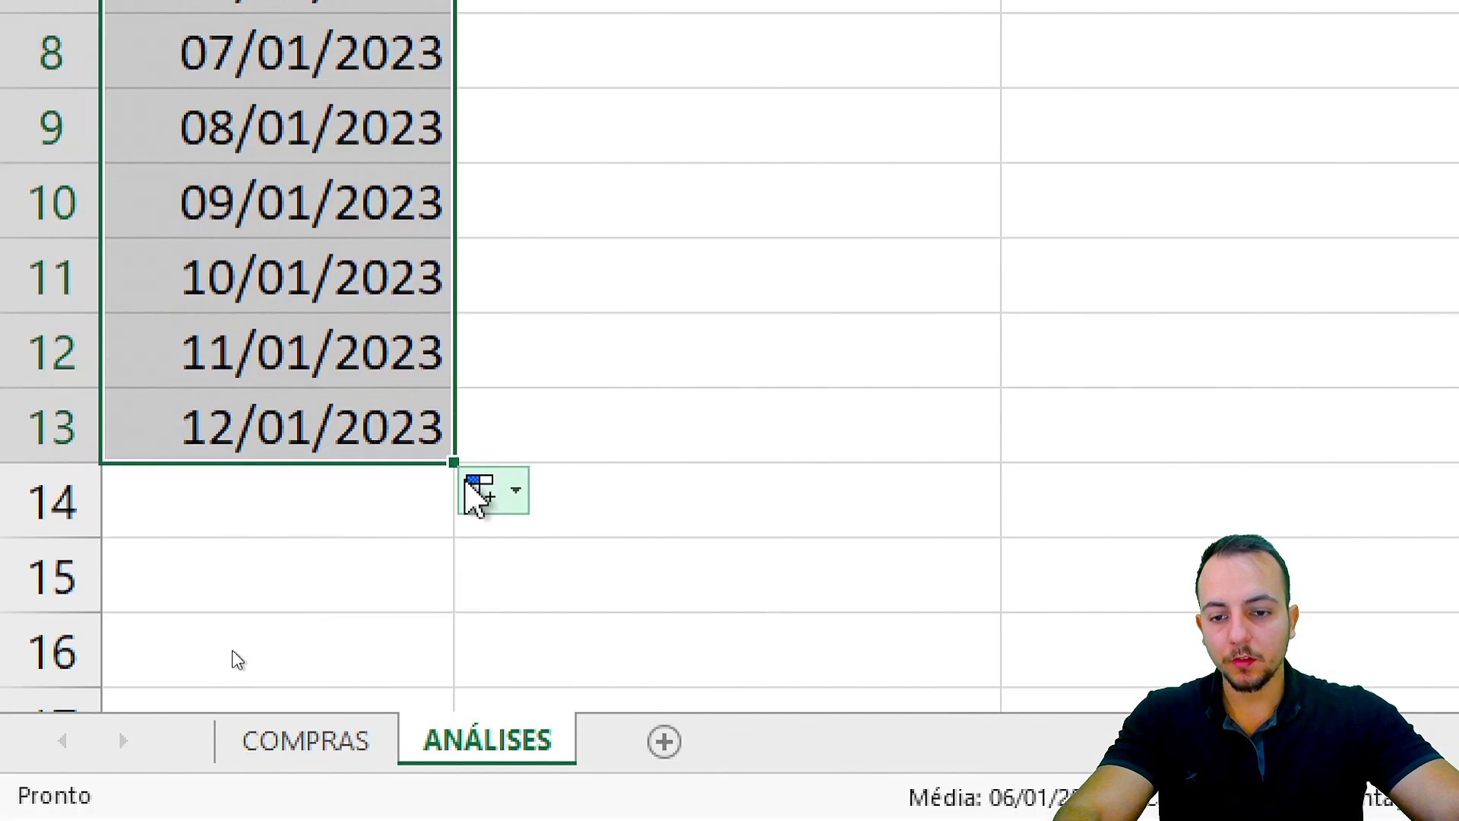
# Change the fill of A2:A13 to Preencher meses so the dates advance by month.
pyautogui.click(487, 486)
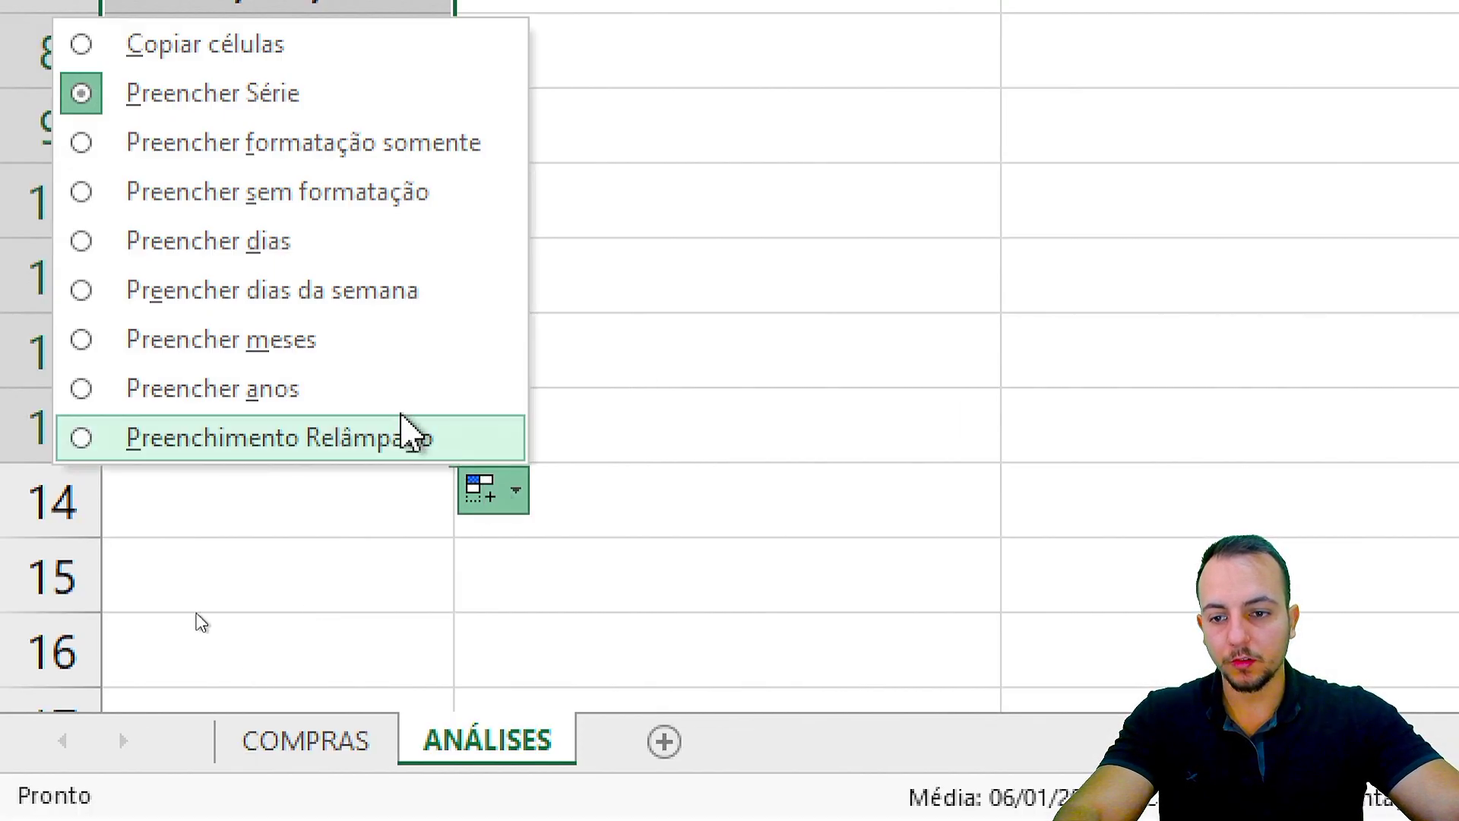
pyautogui.click(201, 341)
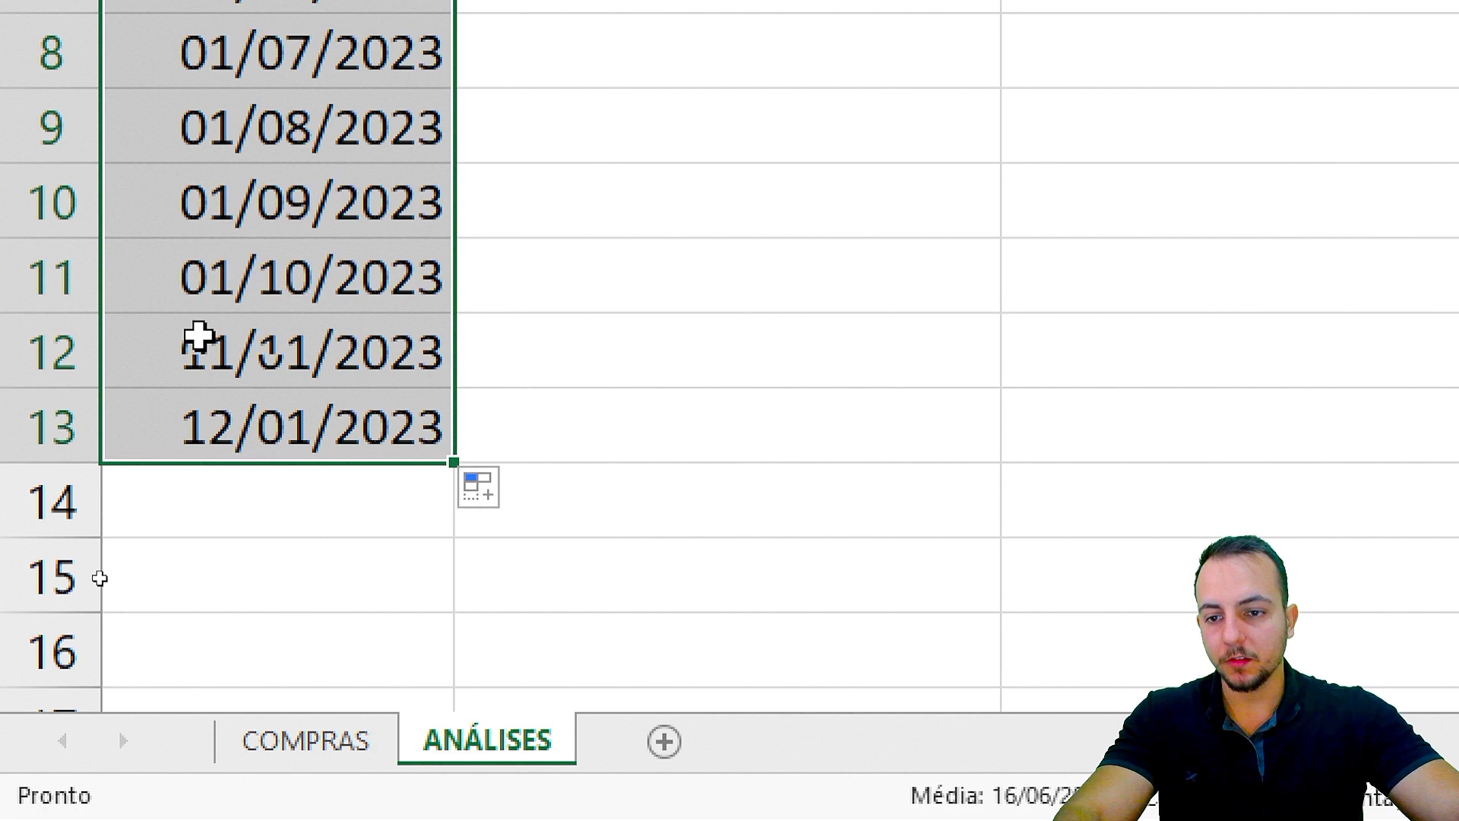
pyautogui.click(694, 349)
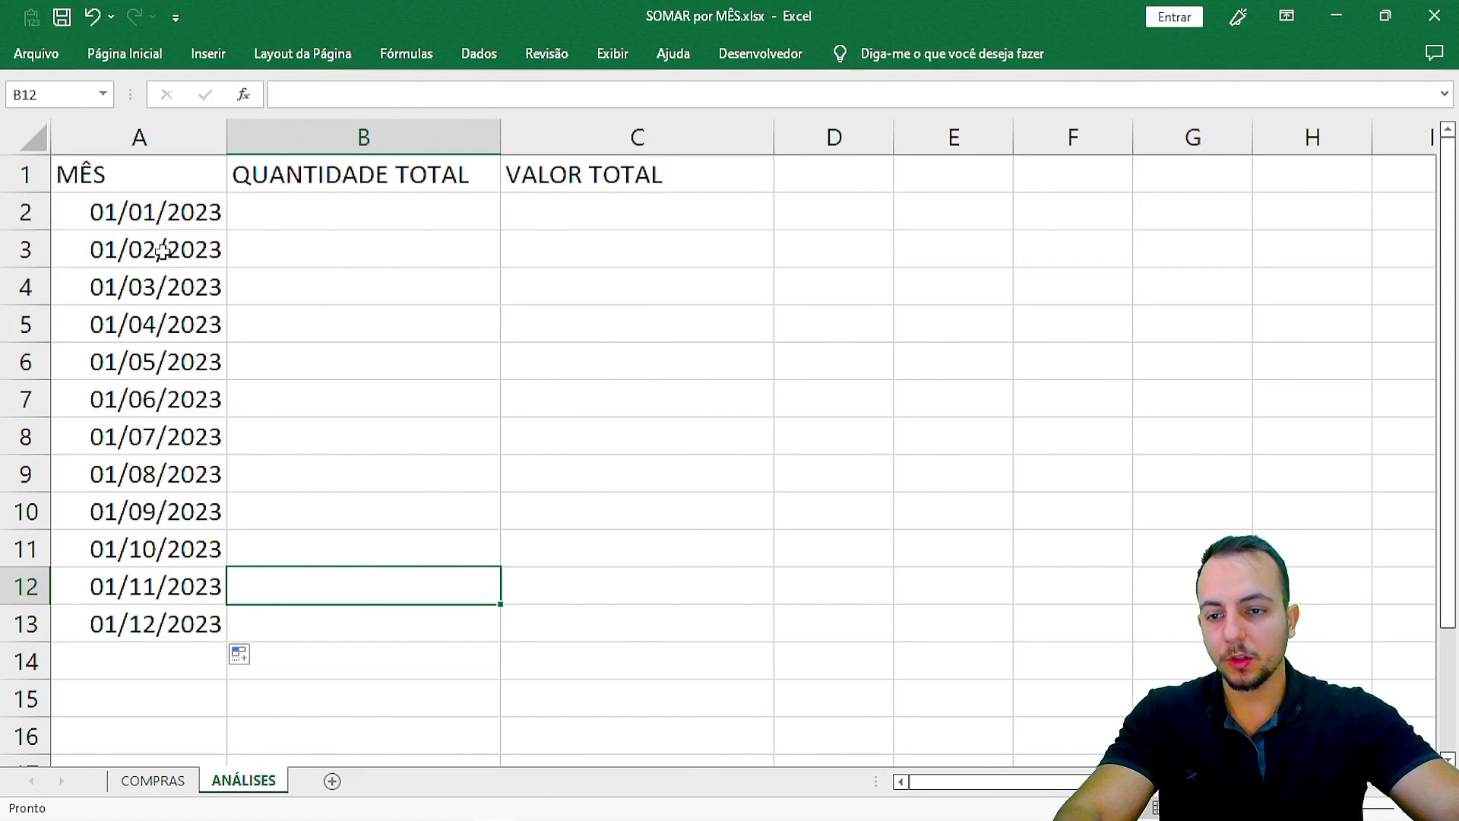
# Format the dates in A2:A13 with the date type "March, 2012" so they display as month name and year.
pyautogui.moveTo(160, 217); pyautogui.dragTo(169, 617)
pyautogui.moveTo(183, 212); pyautogui.dragTo(169, 617)
pyautogui.moveTo(174, 214); pyautogui.dragTo(175, 616)
pyautogui.click(146, 61)
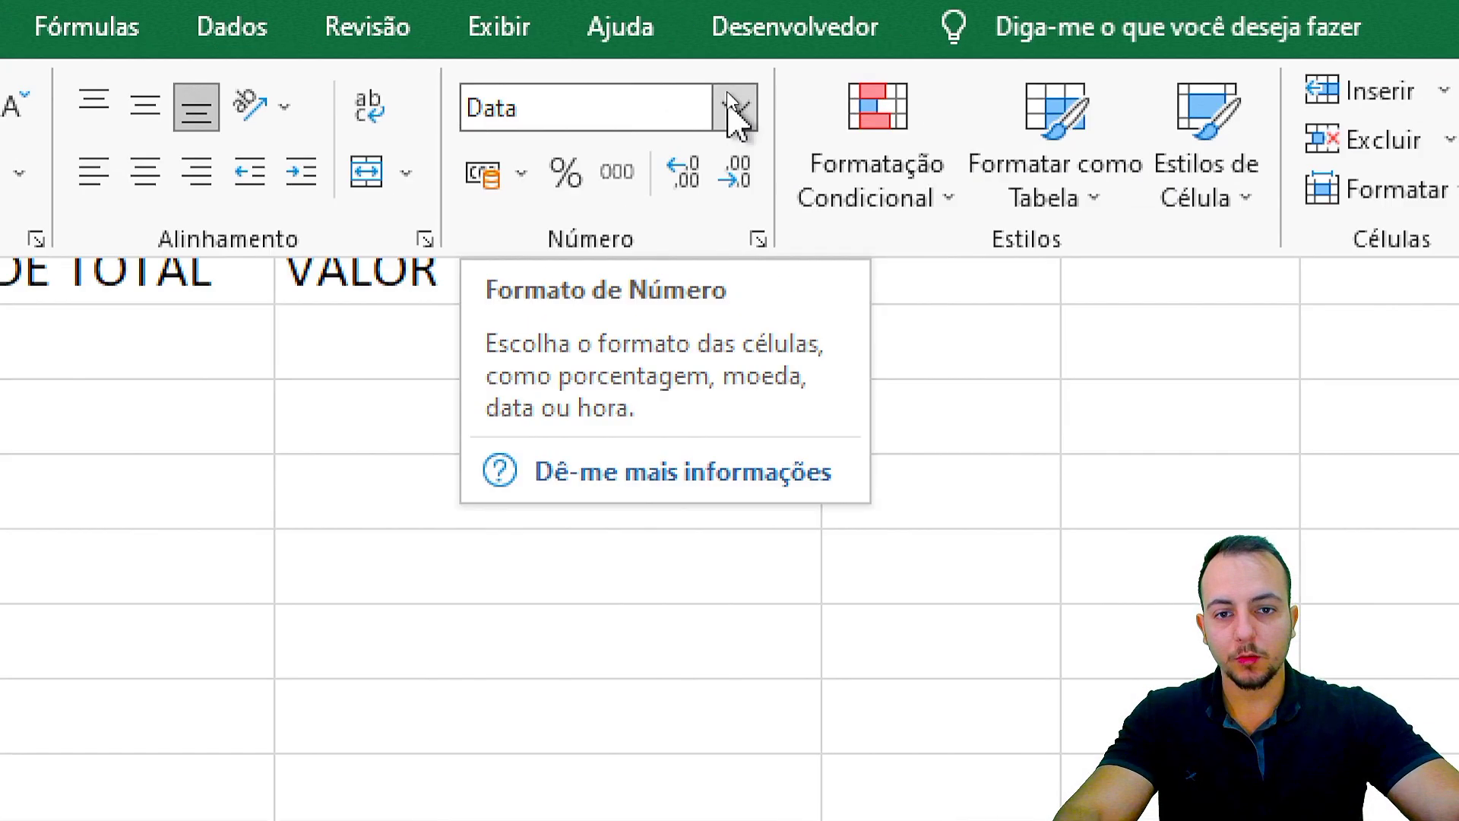
pyautogui.click(731, 95)
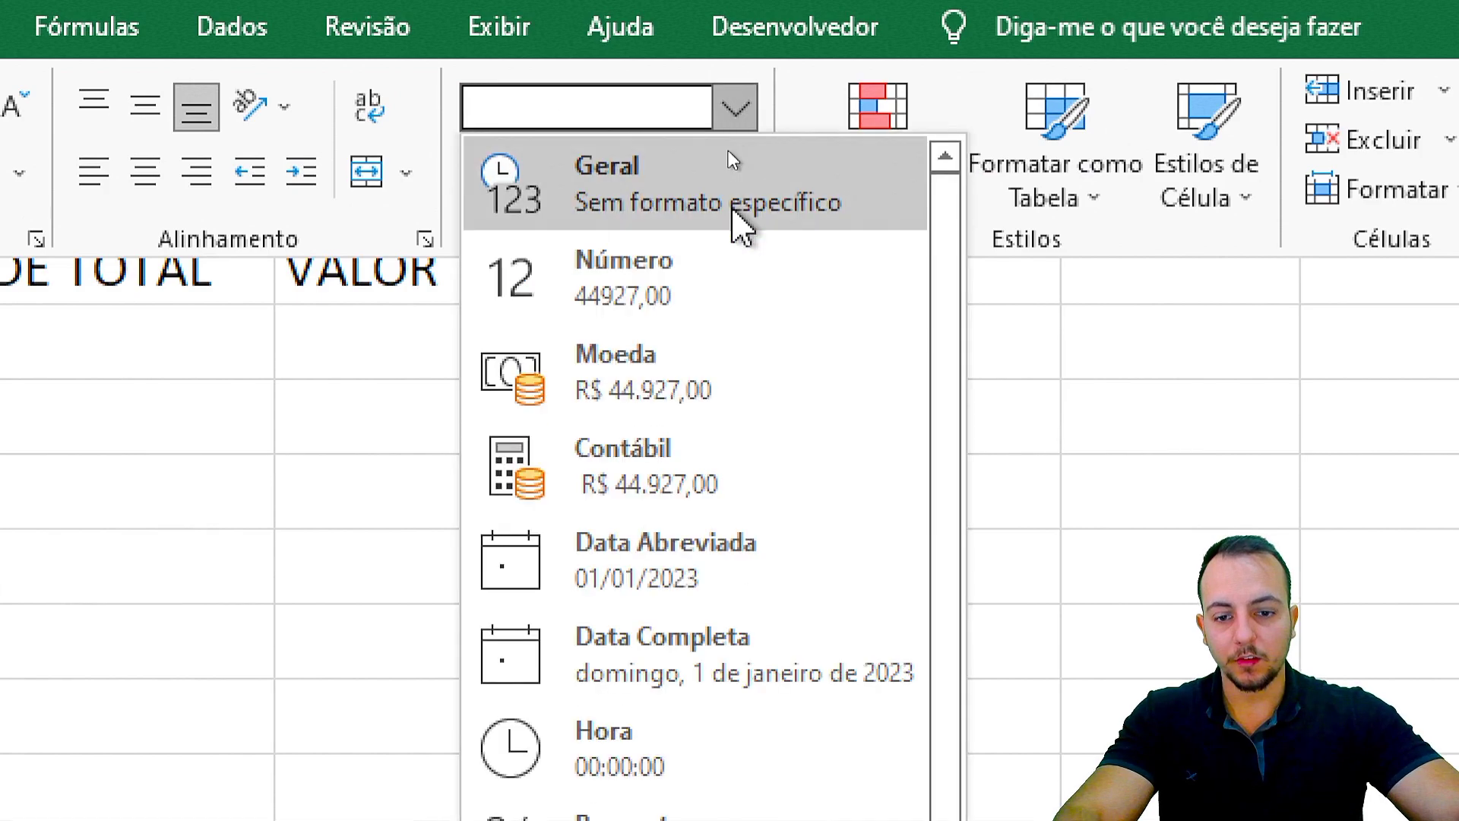
pyautogui.click(631, 714)
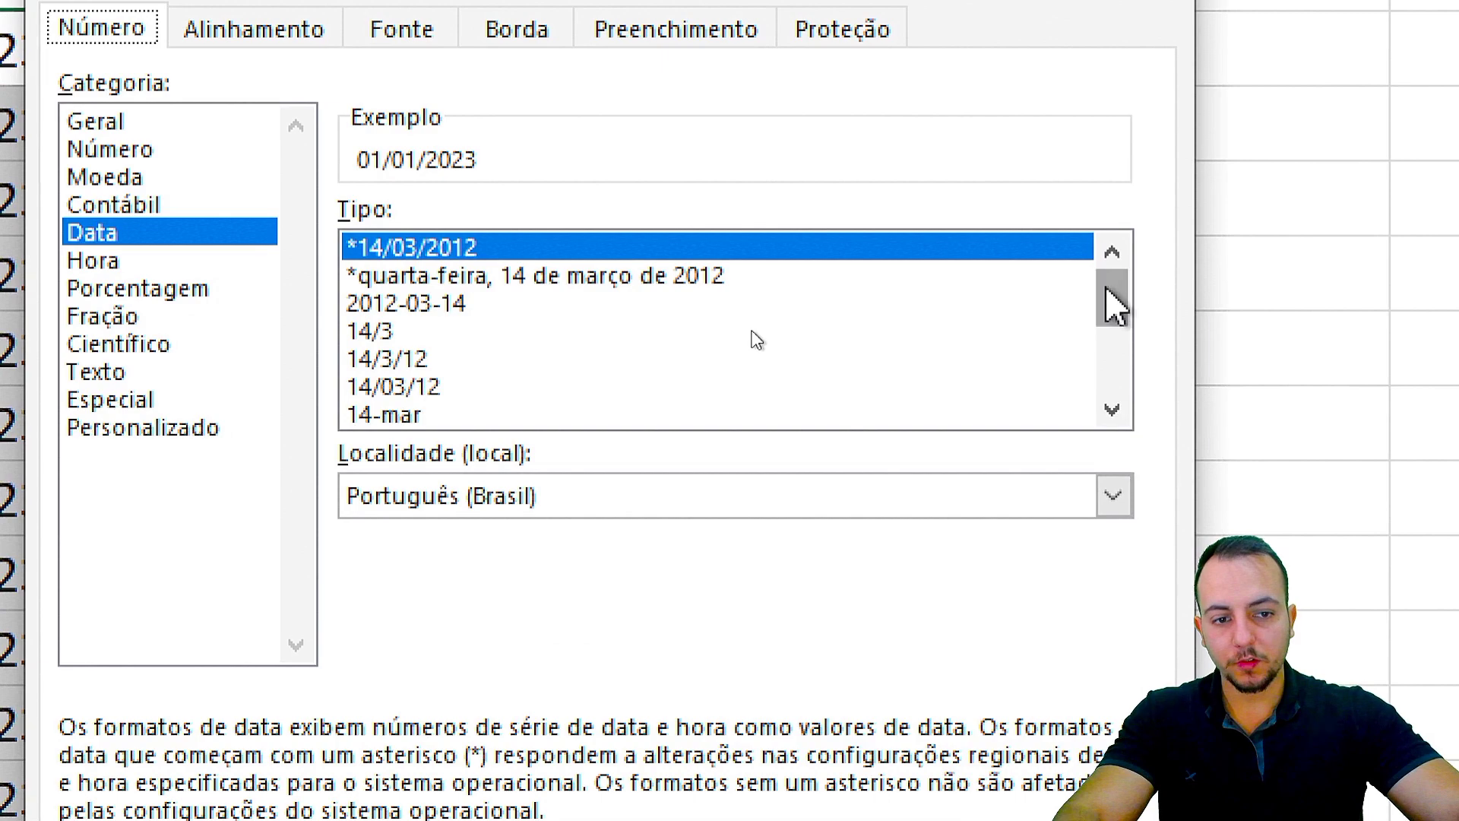
pyautogui.moveTo(1107, 292); pyautogui.dragTo(1109, 379)
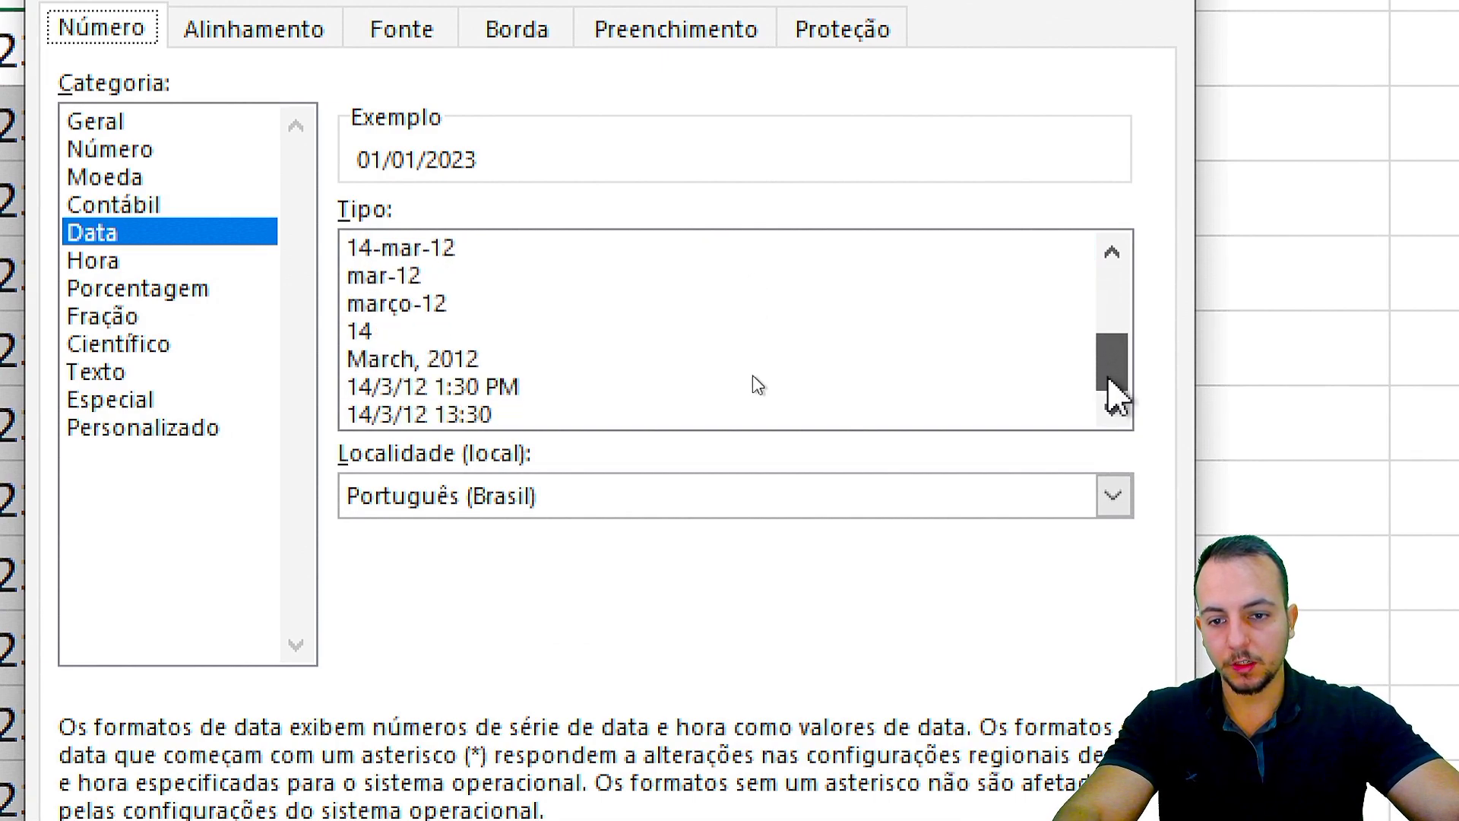
pyautogui.click(387, 359)
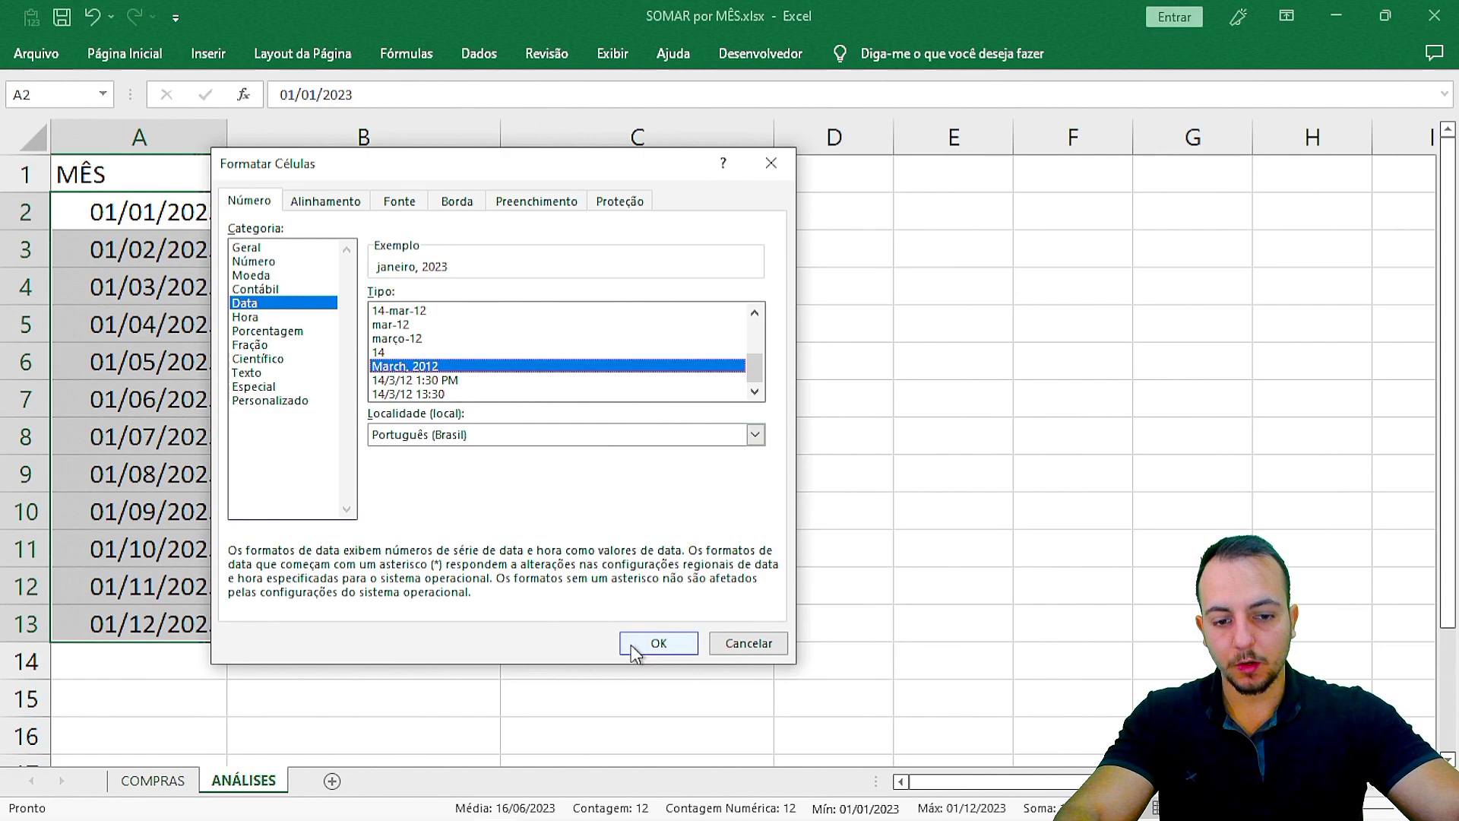
pyautogui.click(878, 722)
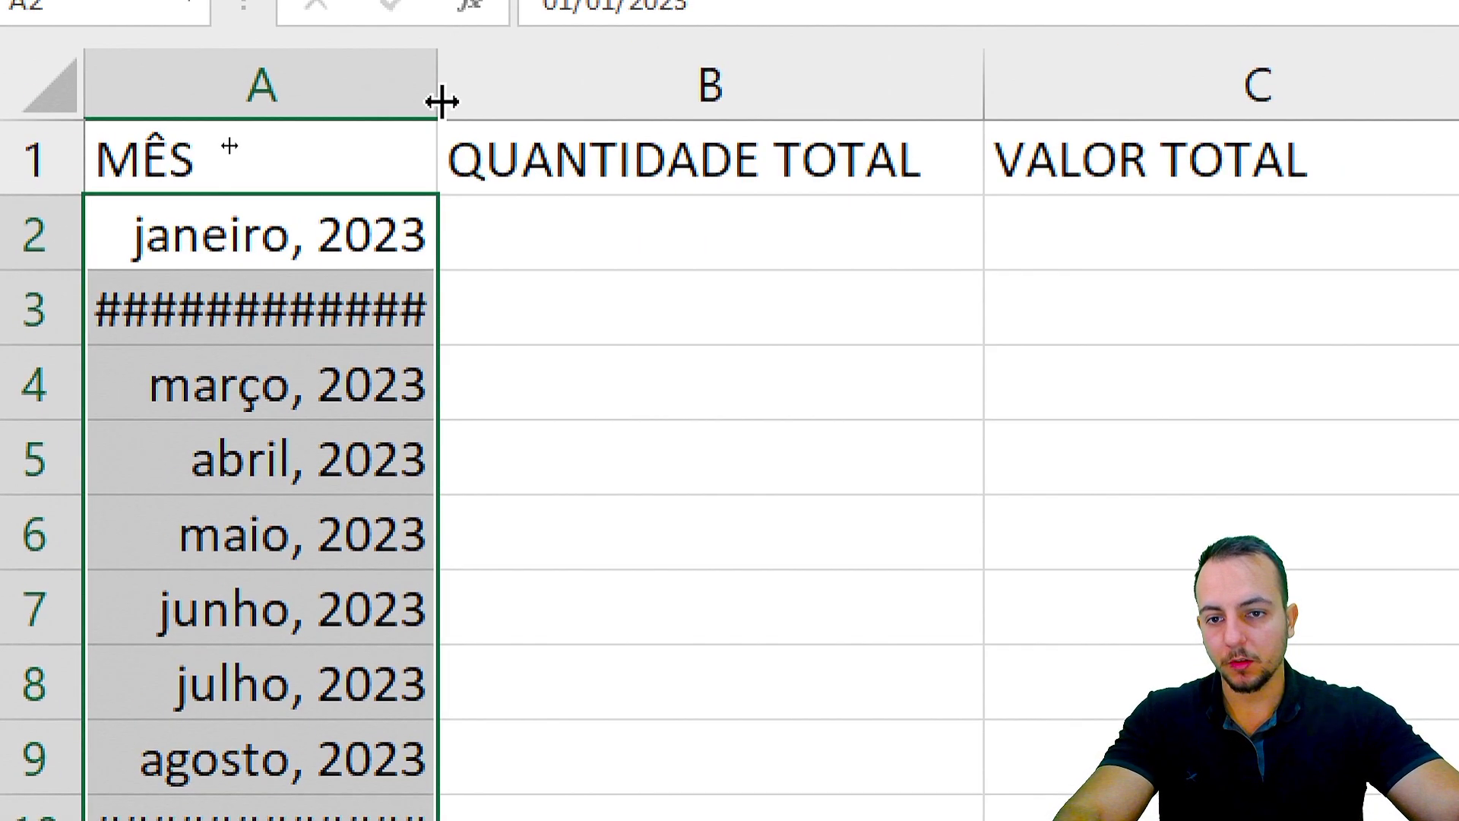
# Widen column A to about 14,57 so every month name with its year fits.
pyautogui.moveTo(440, 91); pyautogui.dragTo(489, 101)
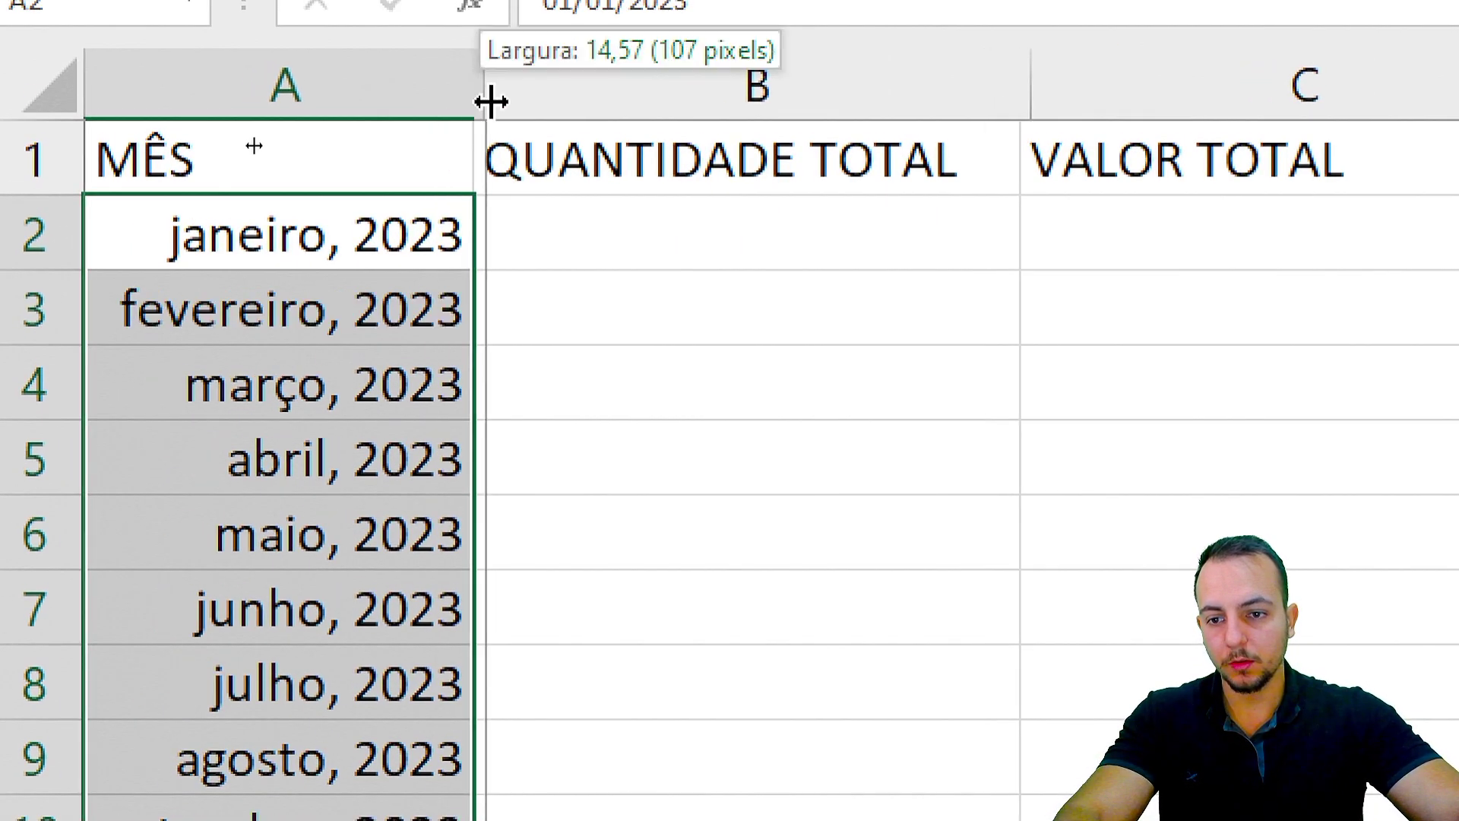
pyautogui.moveTo(384, 228); pyautogui.dragTo(385, 820)
pyautogui.hotkey('ctrl', 'q')
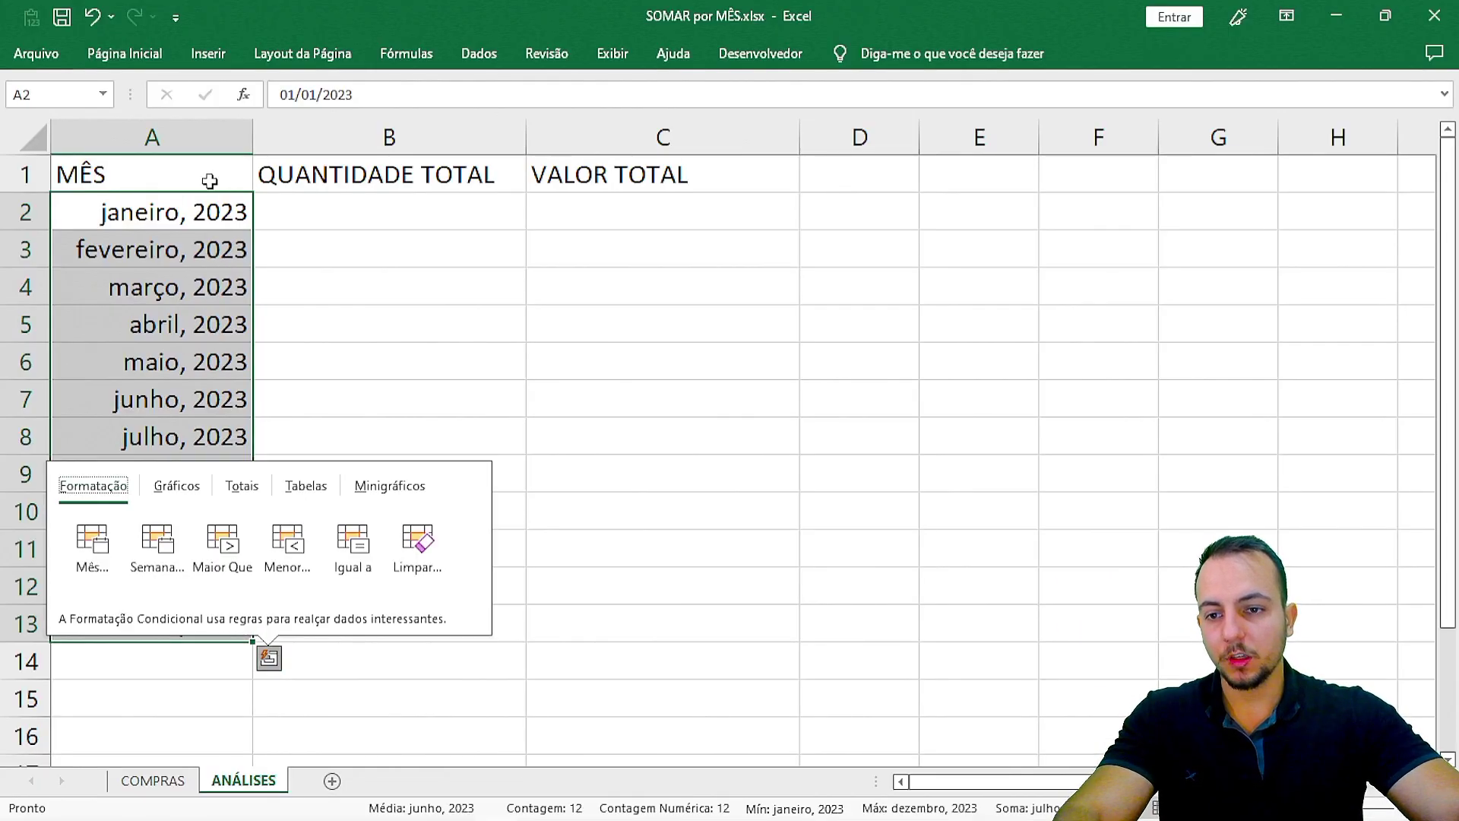
# Apply all borders to the summary table range A1:C13.
pyautogui.moveTo(185, 172); pyautogui.dragTo(588, 622)
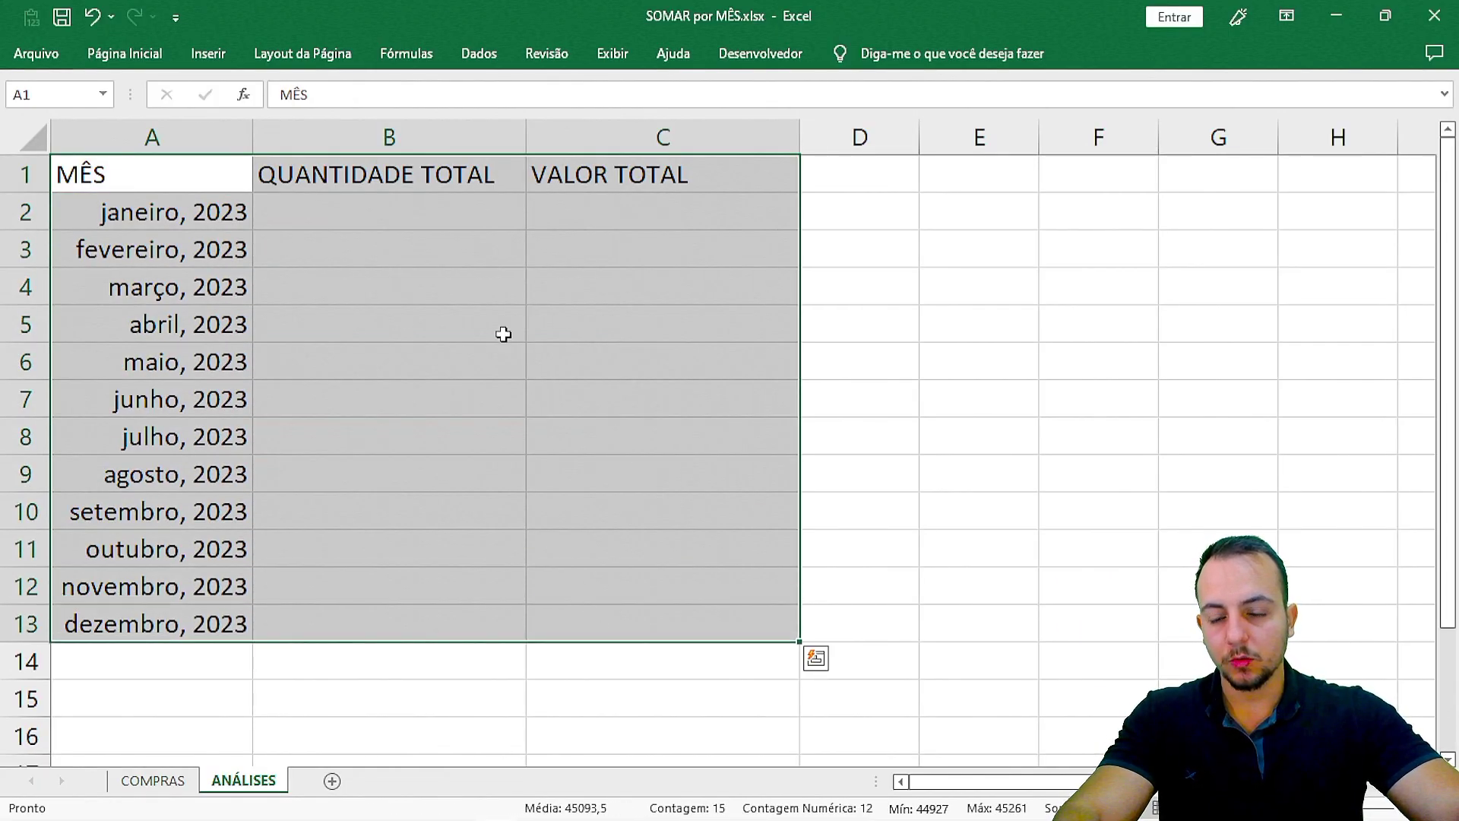
pyautogui.click(152, 55)
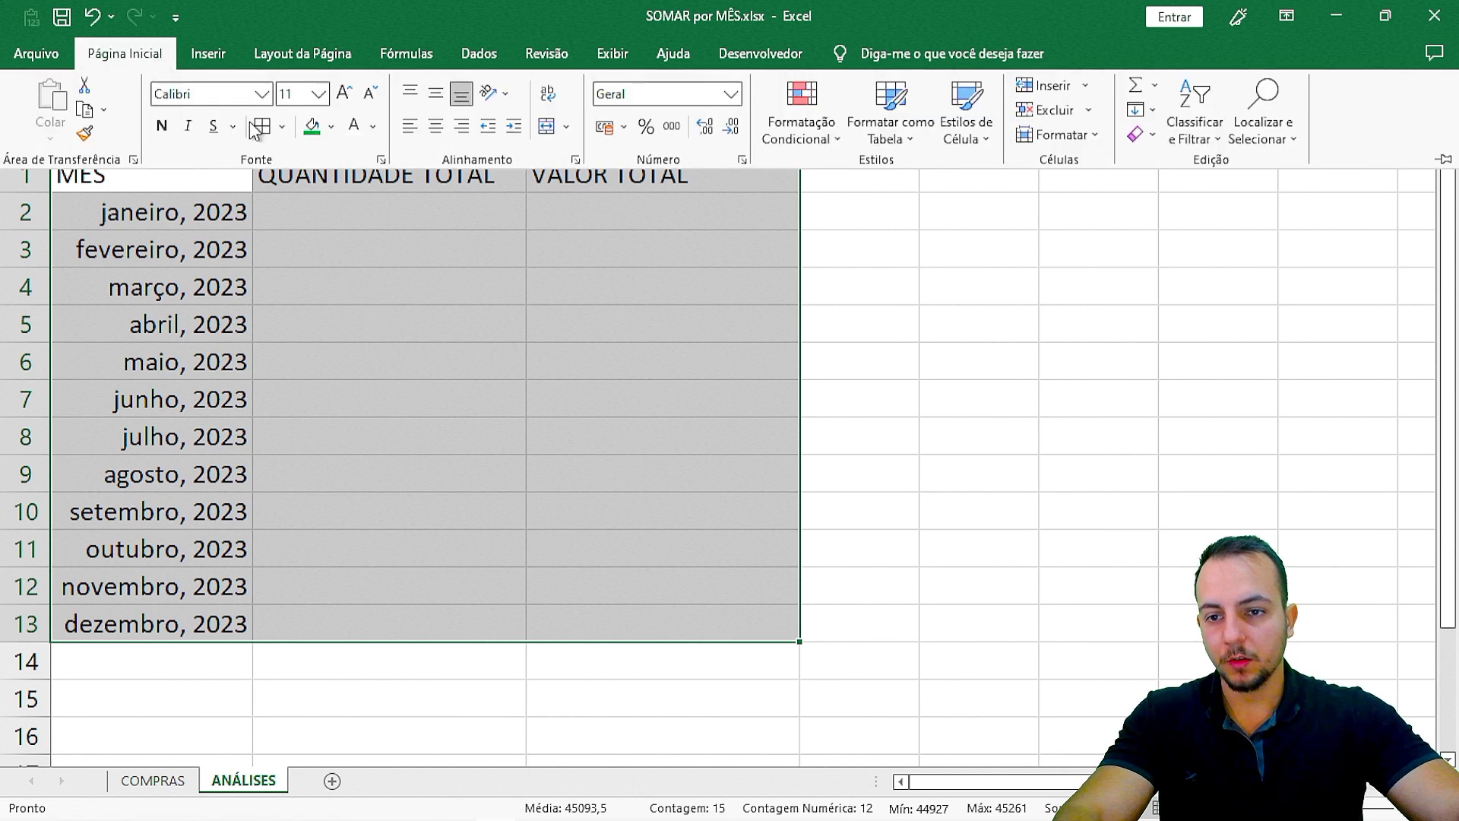
pyautogui.press('Escape')
# Center the MÊS column A1:A13 and the header cells A1:C1 horizontally and vertically.
pyautogui.moveTo(212, 186); pyautogui.dragTo(196, 623)
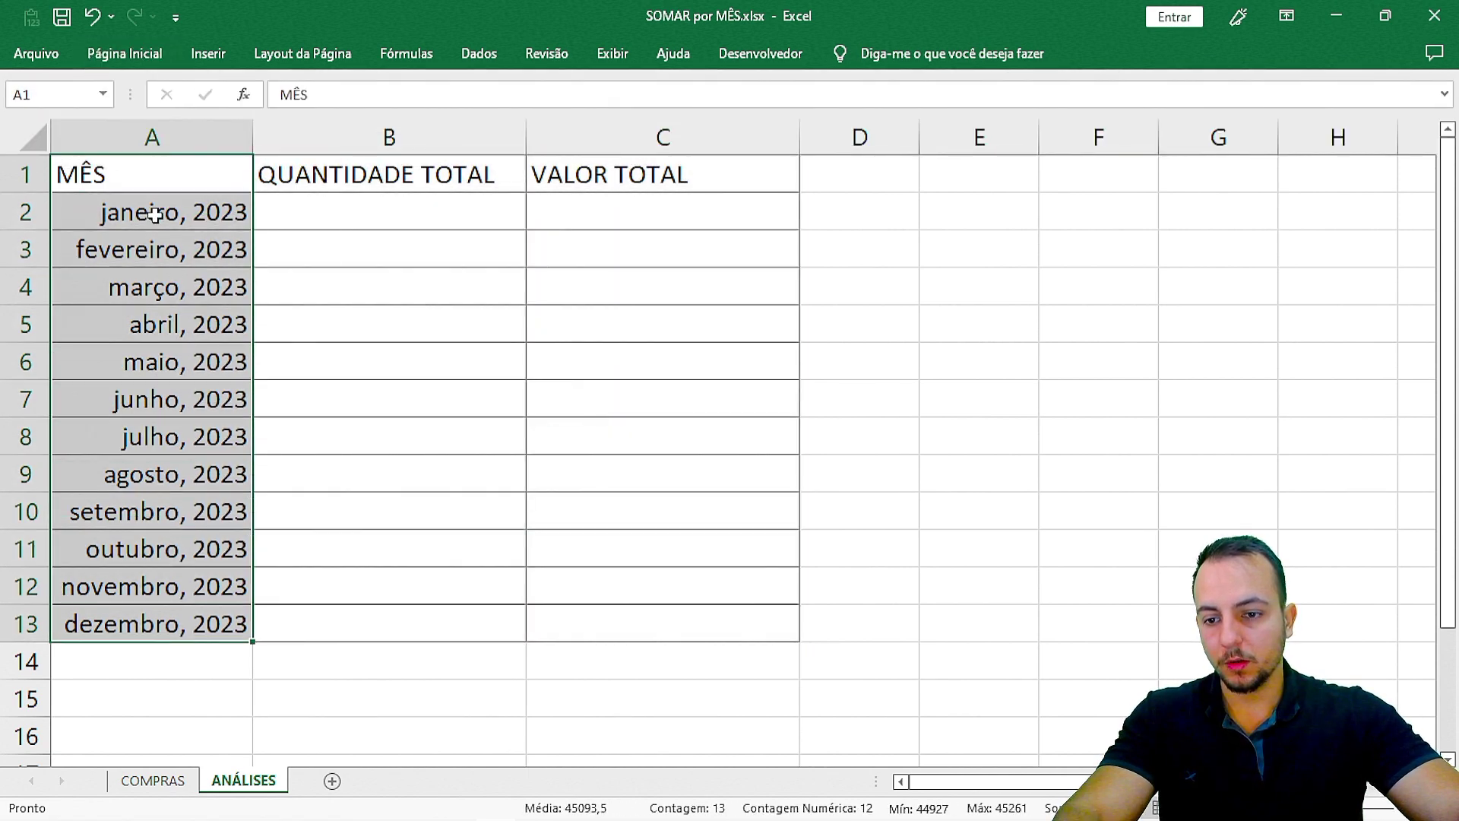
pyautogui.click(127, 54)
pyautogui.click(436, 125)
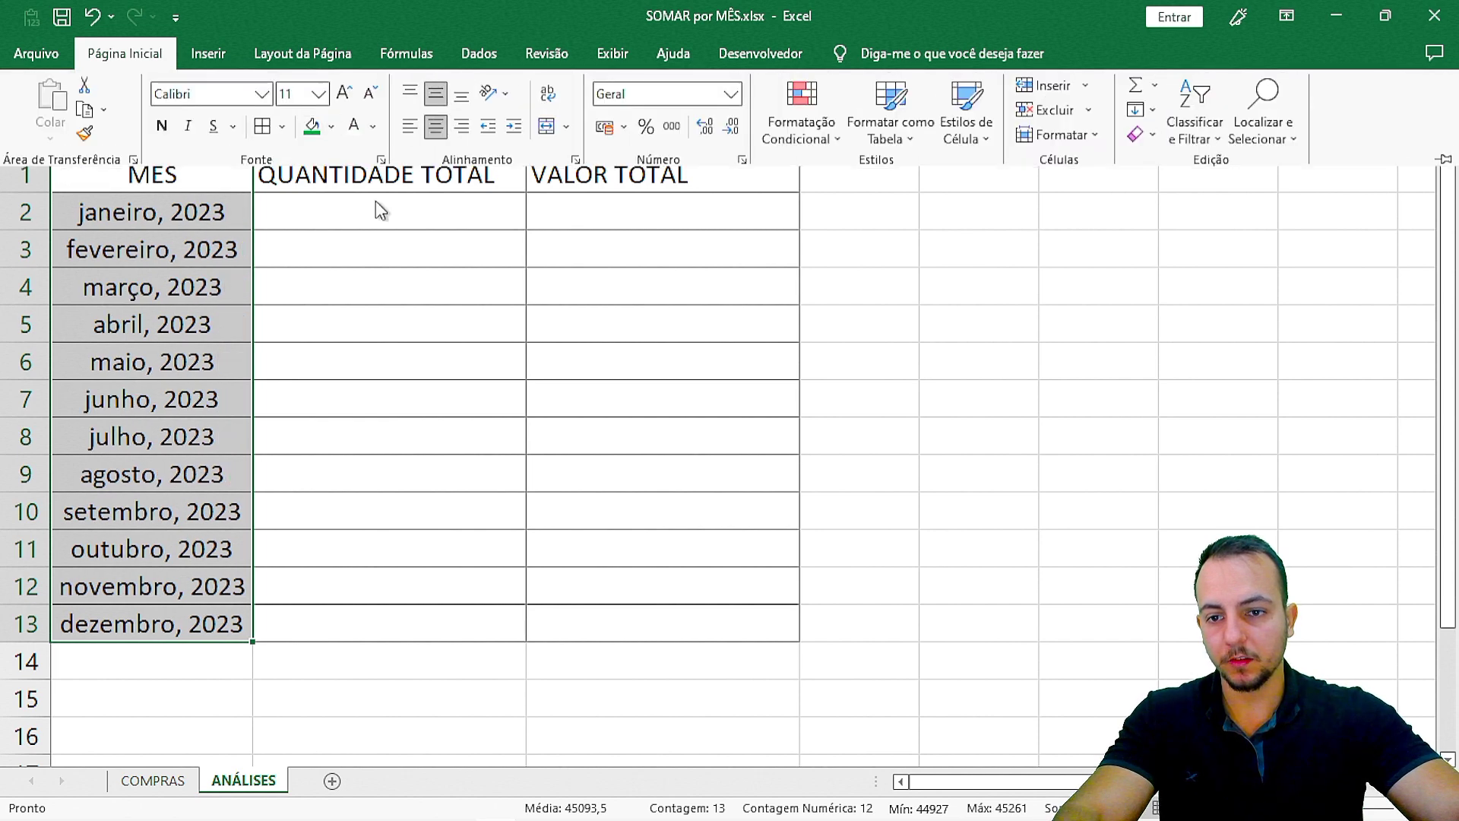
pyautogui.moveTo(152, 176); pyautogui.dragTo(528, 175)
pyautogui.click(144, 54)
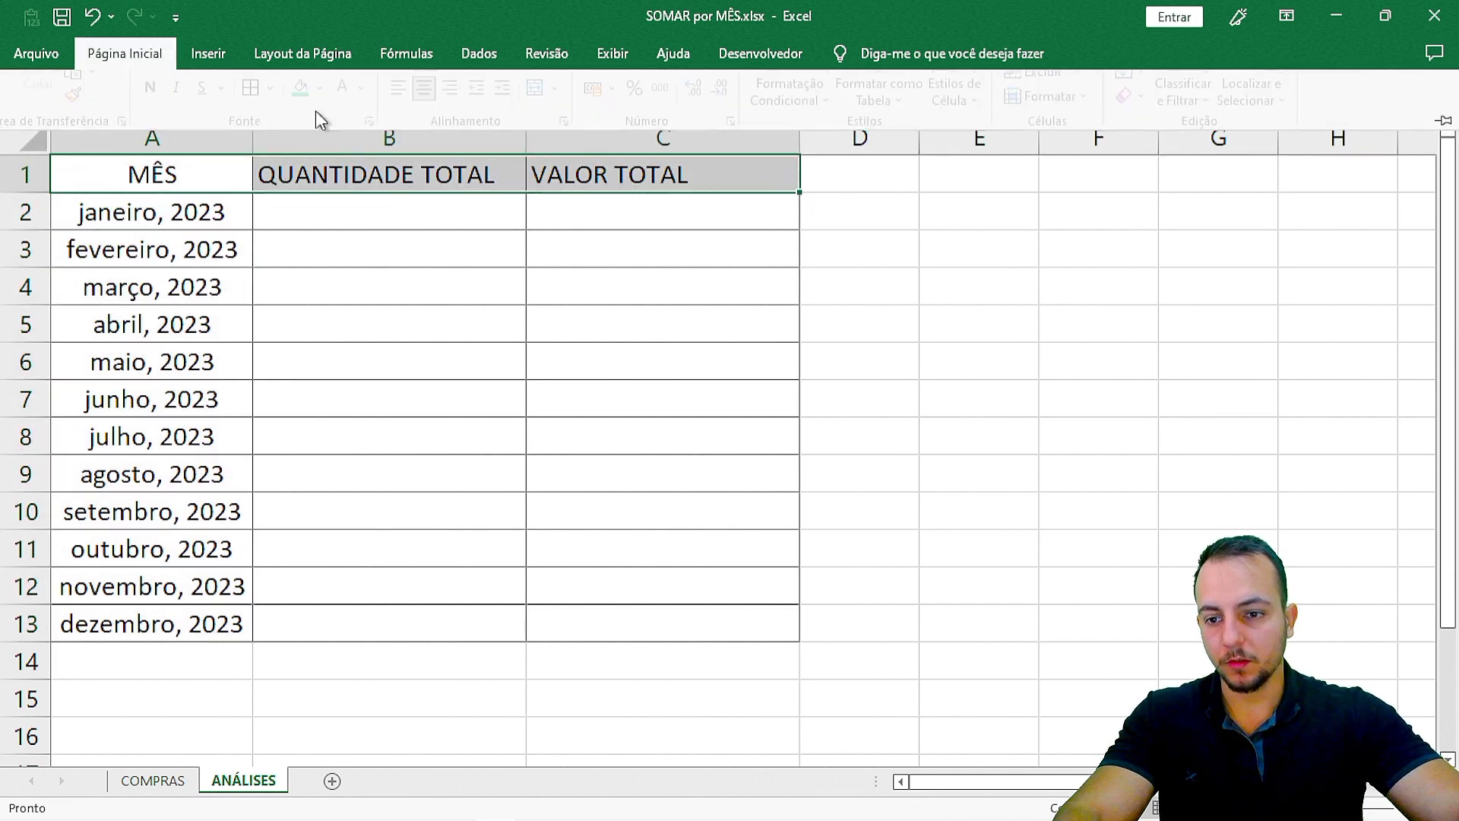
pyautogui.click(436, 126)
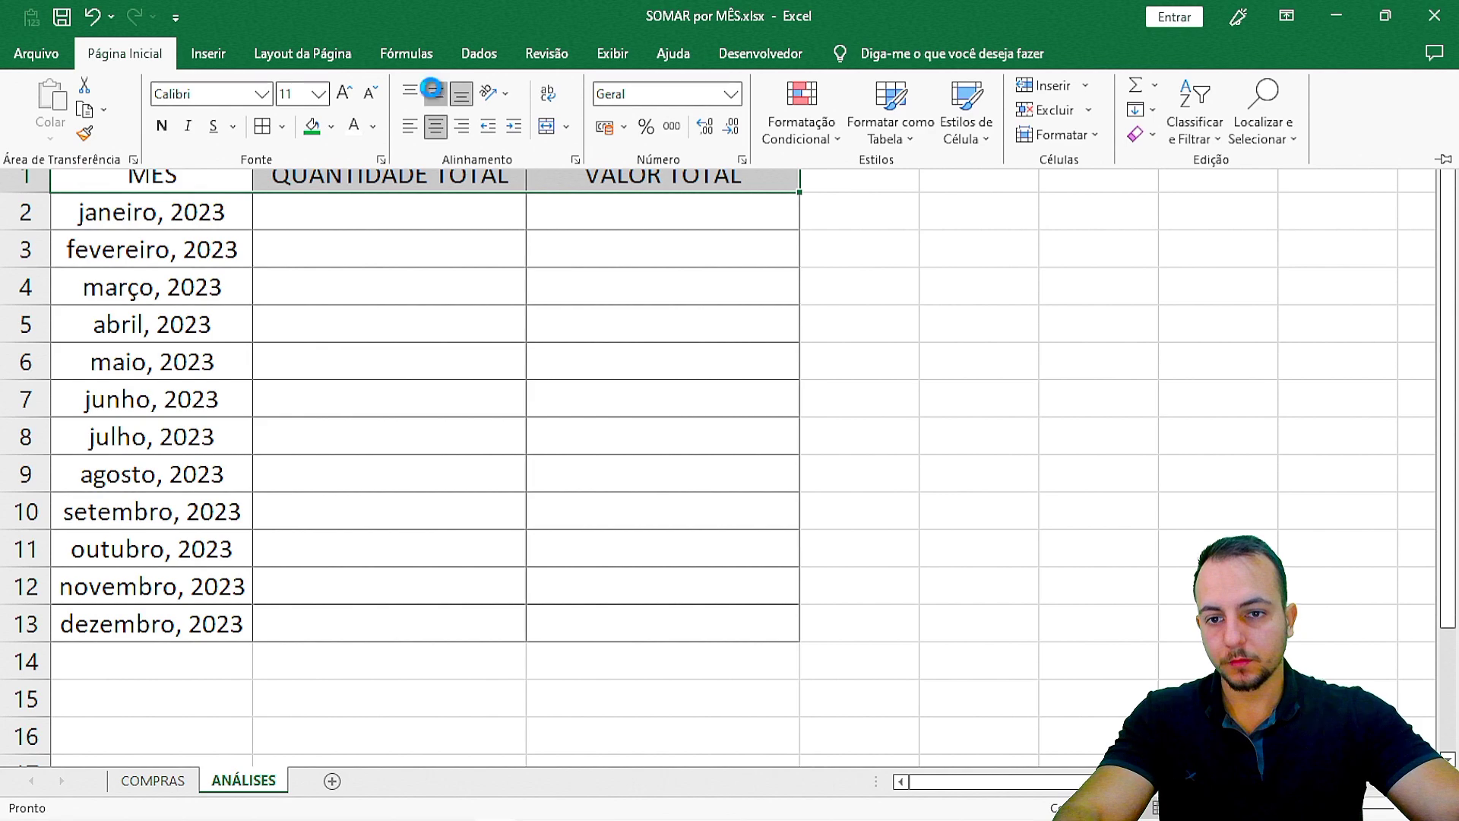
pyautogui.click(298, 224)
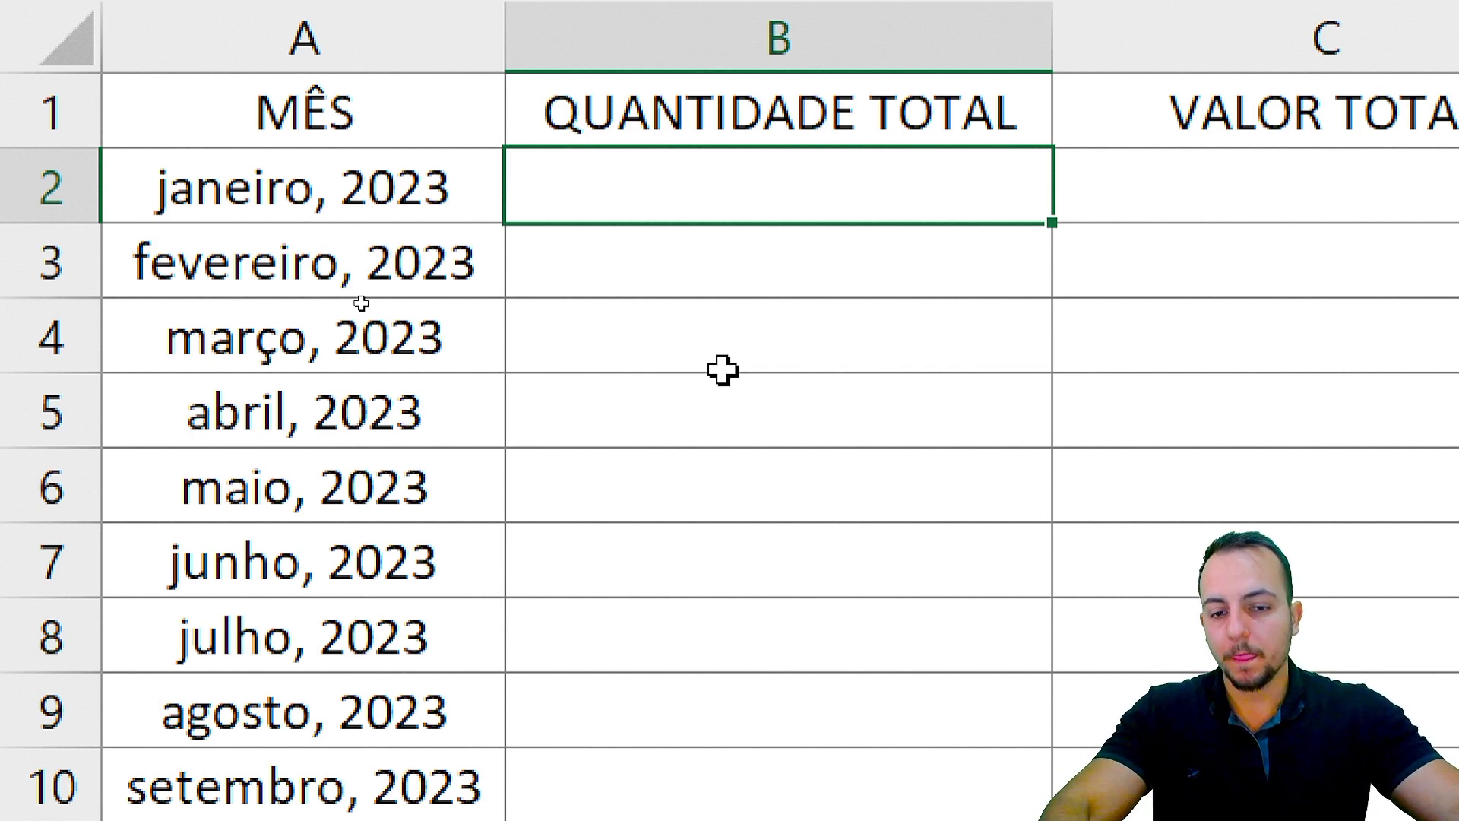
pyautogui.click(234, 160)
pyautogui.moveTo(131, 140)
pyautogui.mouseDown()
pyautogui.moveTo(176, 172)
pyautogui.moveTo(461, 232)
pyautogui.mouseUp()
pyautogui.moveTo(567, 333); pyautogui.dragTo(578, 334)
pyautogui.moveTo(652, 286); pyautogui.dragTo(661, 366)
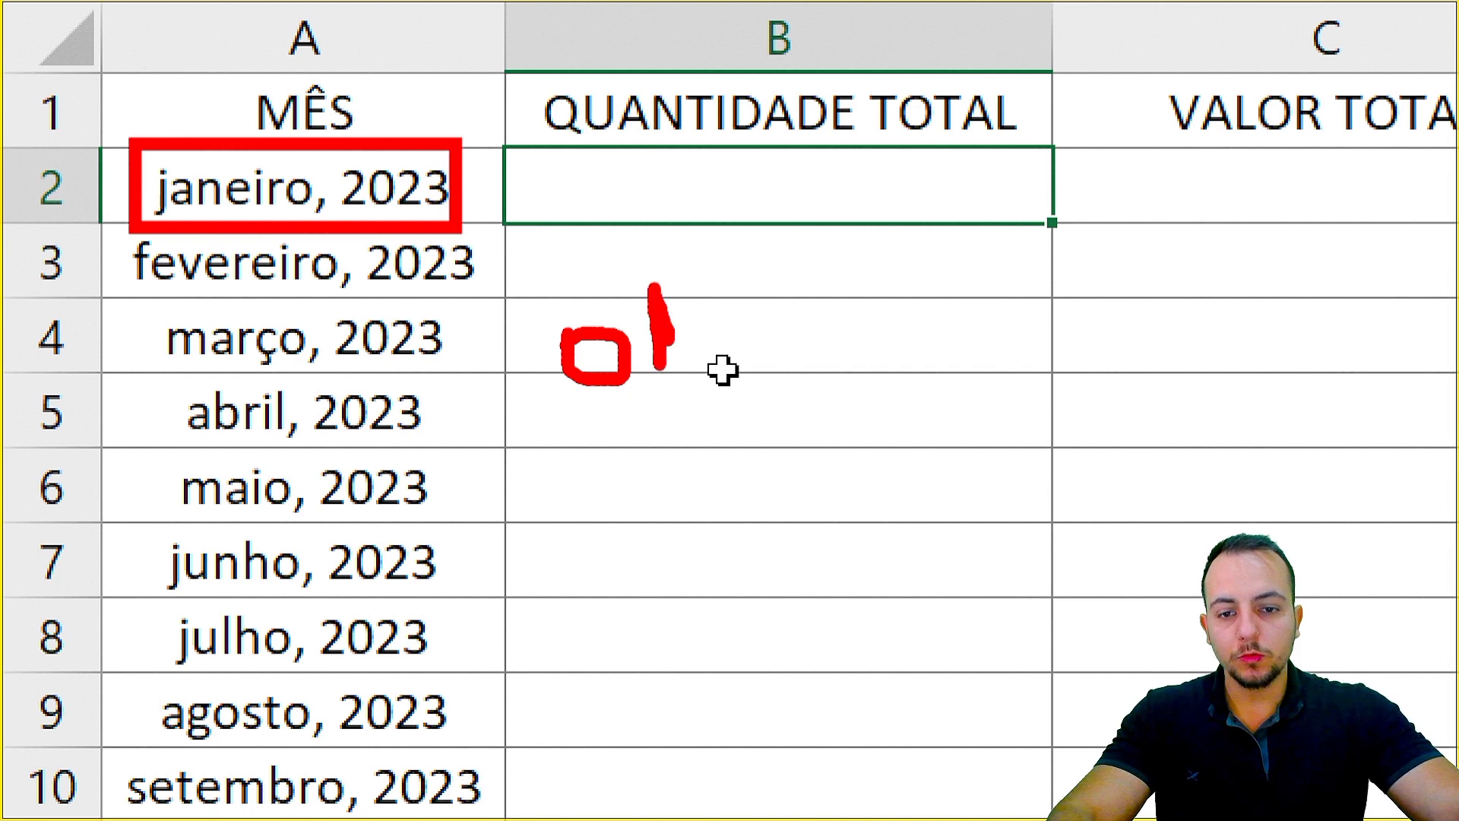
pyautogui.moveTo(731, 272); pyautogui.dragTo(678, 416)
pyautogui.moveTo(773, 316)
pyautogui.mouseDown()
pyautogui.moveTo(851, 380)
pyautogui.moveTo(878, 376)
pyautogui.mouseUp()
pyautogui.moveTo(589, 472)
pyautogui.mouseDown()
pyautogui.moveTo(619, 472)
pyautogui.moveTo(574, 582)
pyautogui.mouseUp()
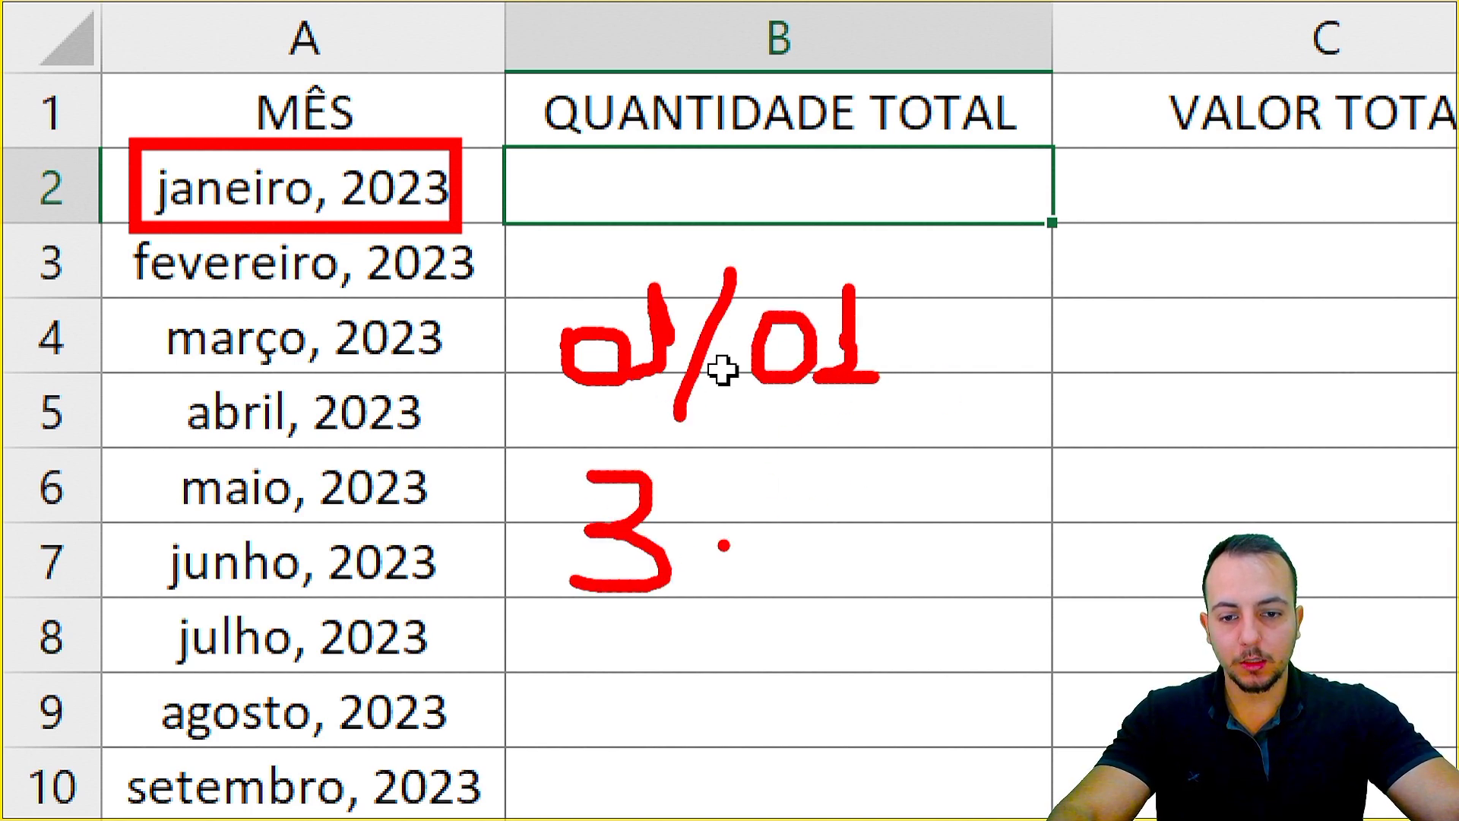
pyautogui.moveTo(715, 462); pyautogui.dragTo(736, 576)
pyautogui.moveTo(669, 582); pyautogui.dragTo(741, 578)
pyautogui.moveTo(793, 455); pyautogui.dragTo(754, 600)
pyautogui.moveTo(862, 490); pyautogui.dragTo(919, 578)
pyautogui.moveTo(889, 580); pyautogui.dragTo(961, 566)
pyautogui.moveTo(924, 308); pyautogui.dragTo(976, 455)
pyautogui.moveTo(975, 402); pyautogui.dragTo(1038, 461)
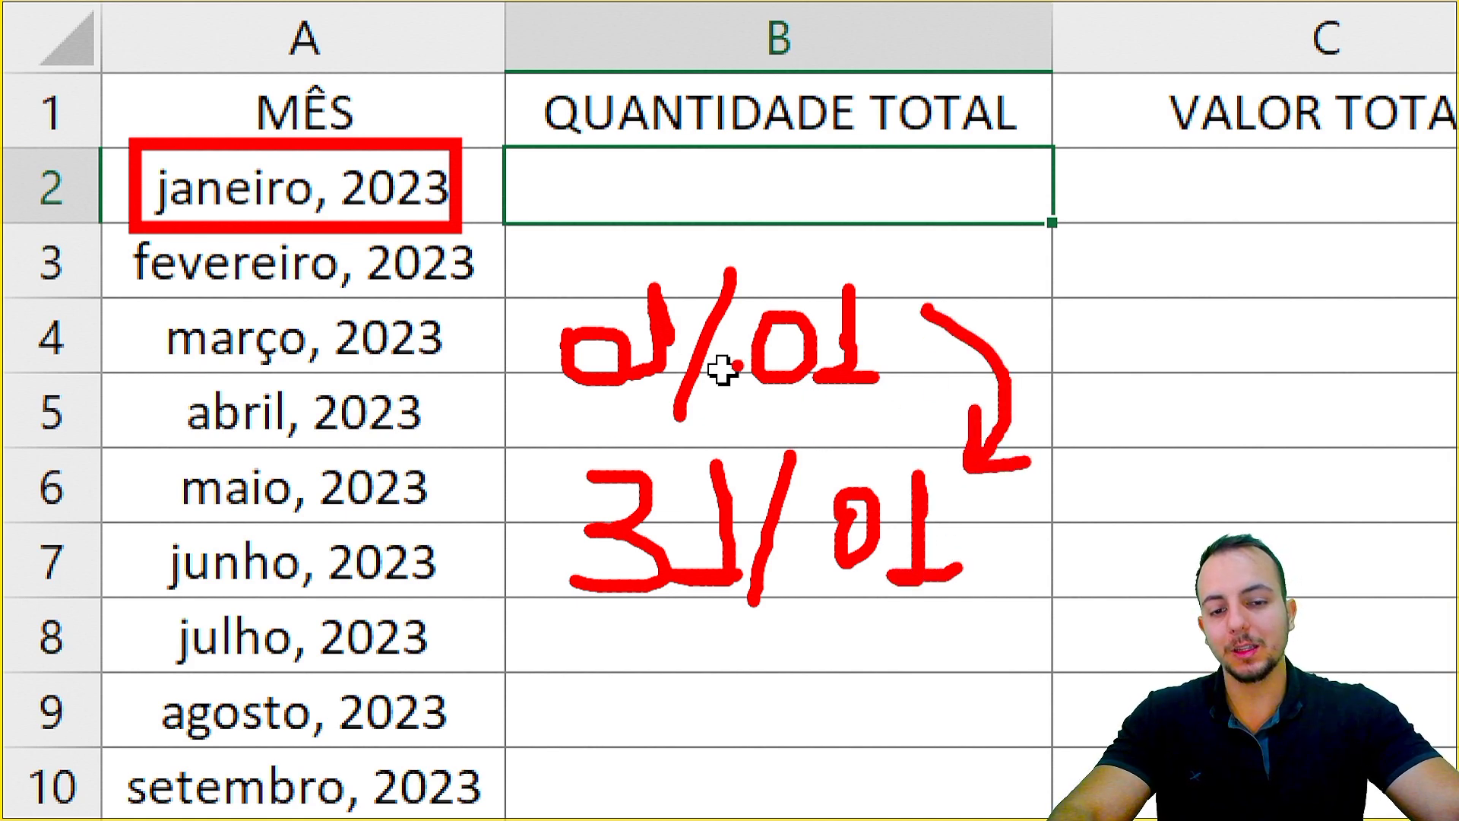
pyautogui.moveTo(911, 207)
pyautogui.mouseDown()
pyautogui.moveTo(655, 214)
pyautogui.moveTo(959, 630)
pyautogui.moveTo(794, 213)
pyautogui.moveTo(455, 574)
pyautogui.moveTo(1064, 644)
pyautogui.moveTo(996, 242)
pyautogui.moveTo(760, 221)
pyautogui.mouseUp()
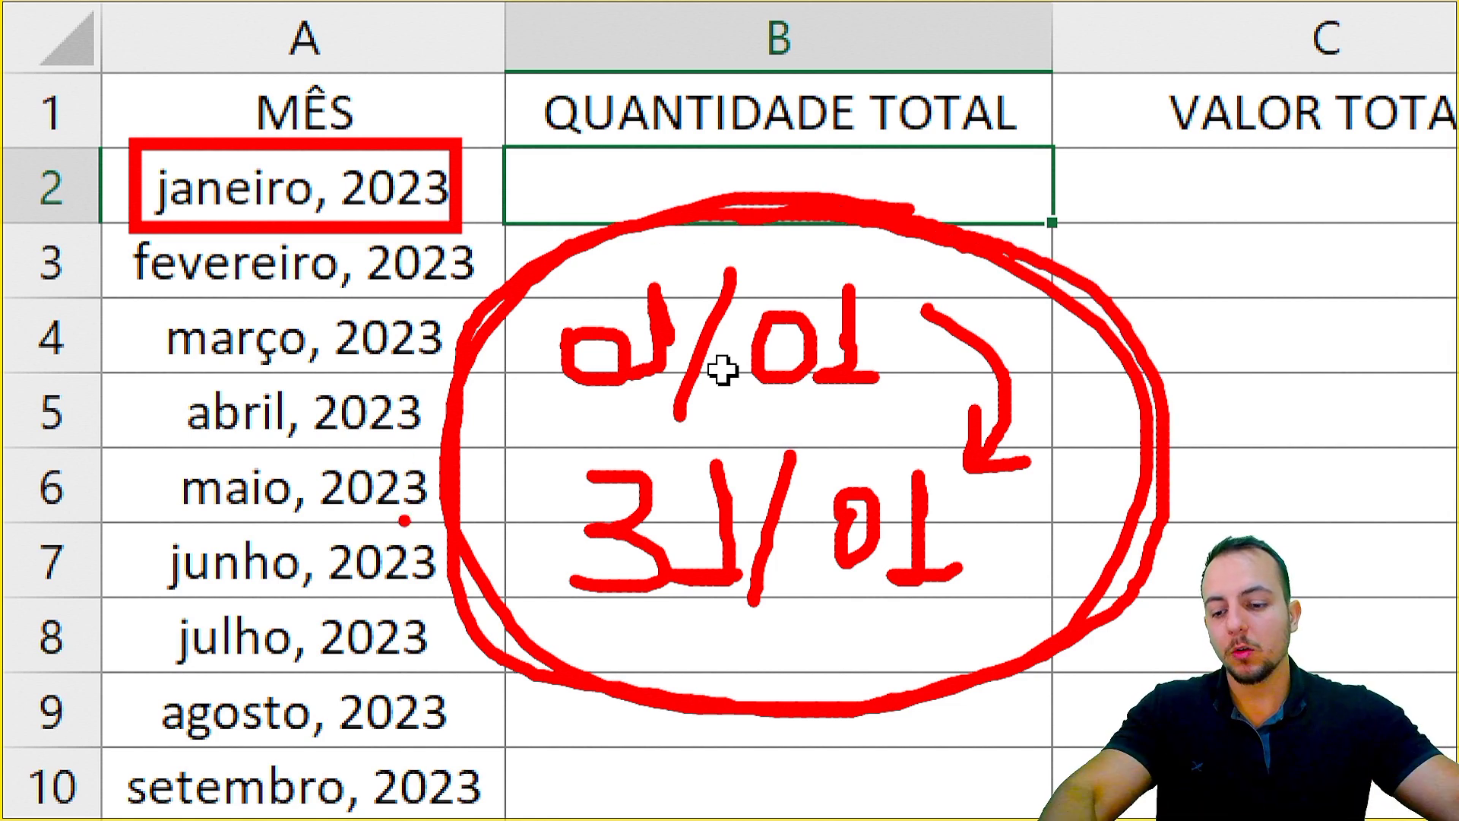
pyautogui.press('e')
pyautogui.moveTo(114, 218); pyautogui.dragTo(498, 298)
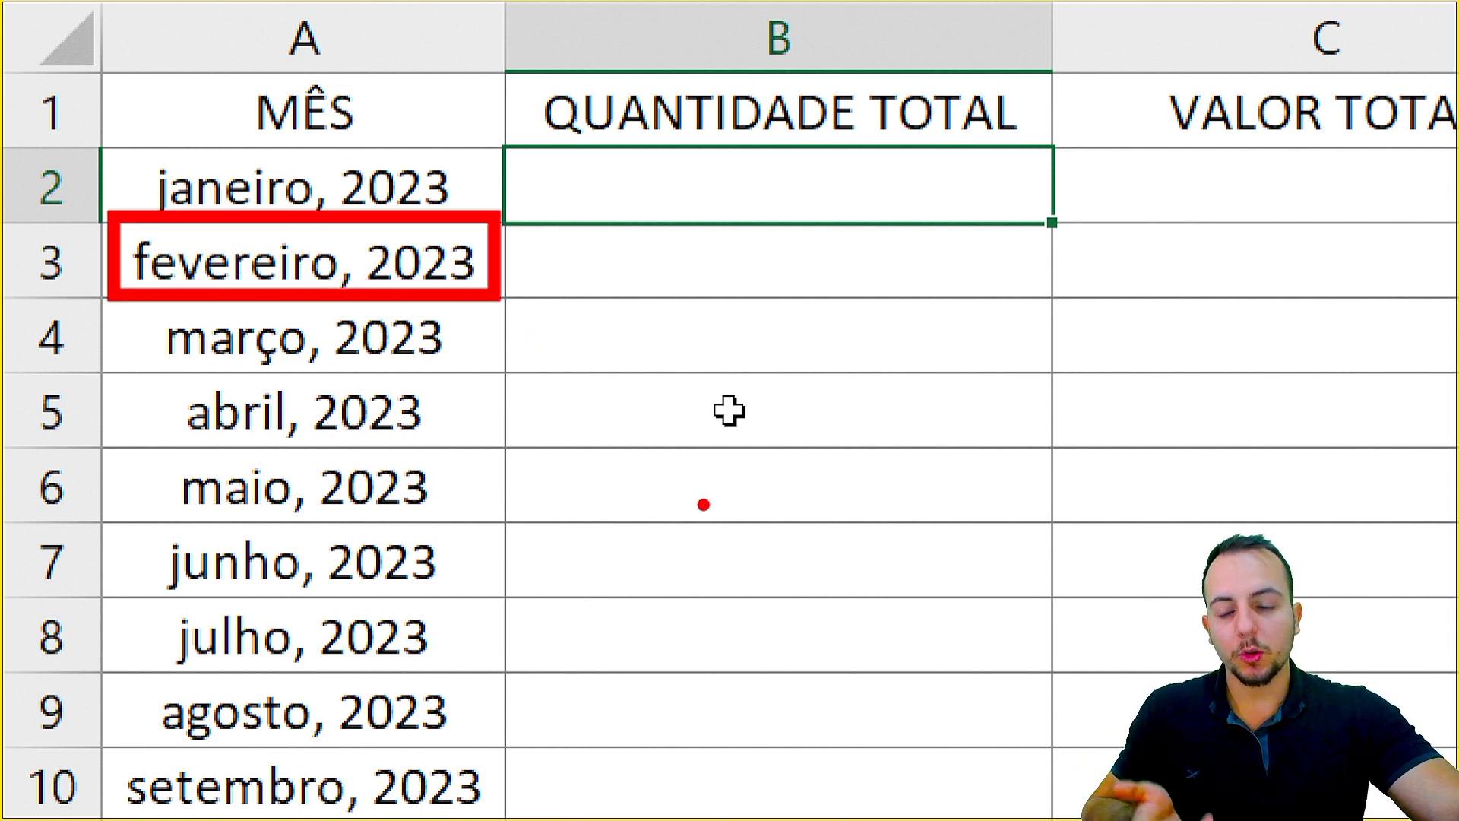
pyautogui.moveTo(777, 435); pyautogui.dragTo(730, 582)
pyautogui.moveTo(798, 490); pyautogui.dragTo(821, 525)
pyautogui.moveTo(843, 475)
pyautogui.mouseDown()
pyautogui.moveTo(851, 555)
pyautogui.moveTo(935, 541)
pyautogui.mouseUp()
pyautogui.moveTo(605, 480)
pyautogui.mouseDown()
pyautogui.moveTo(616, 548)
pyautogui.moveTo(583, 568)
pyautogui.mouseUp()
pyautogui.moveTo(686, 465)
pyautogui.mouseDown()
pyautogui.moveTo(682, 559)
pyautogui.moveTo(696, 561)
pyautogui.mouseUp()
pyautogui.hotkey('ctrl', 'z')
pyautogui.hotkey('ctrl', 'z')
pyautogui.moveTo(567, 478)
pyautogui.mouseDown()
pyautogui.moveTo(528, 536)
pyautogui.moveTo(615, 559)
pyautogui.mouseUp()
pyautogui.moveTo(669, 449)
pyautogui.mouseDown()
pyautogui.moveTo(638, 494)
pyautogui.moveTo(623, 575)
pyautogui.mouseUp()
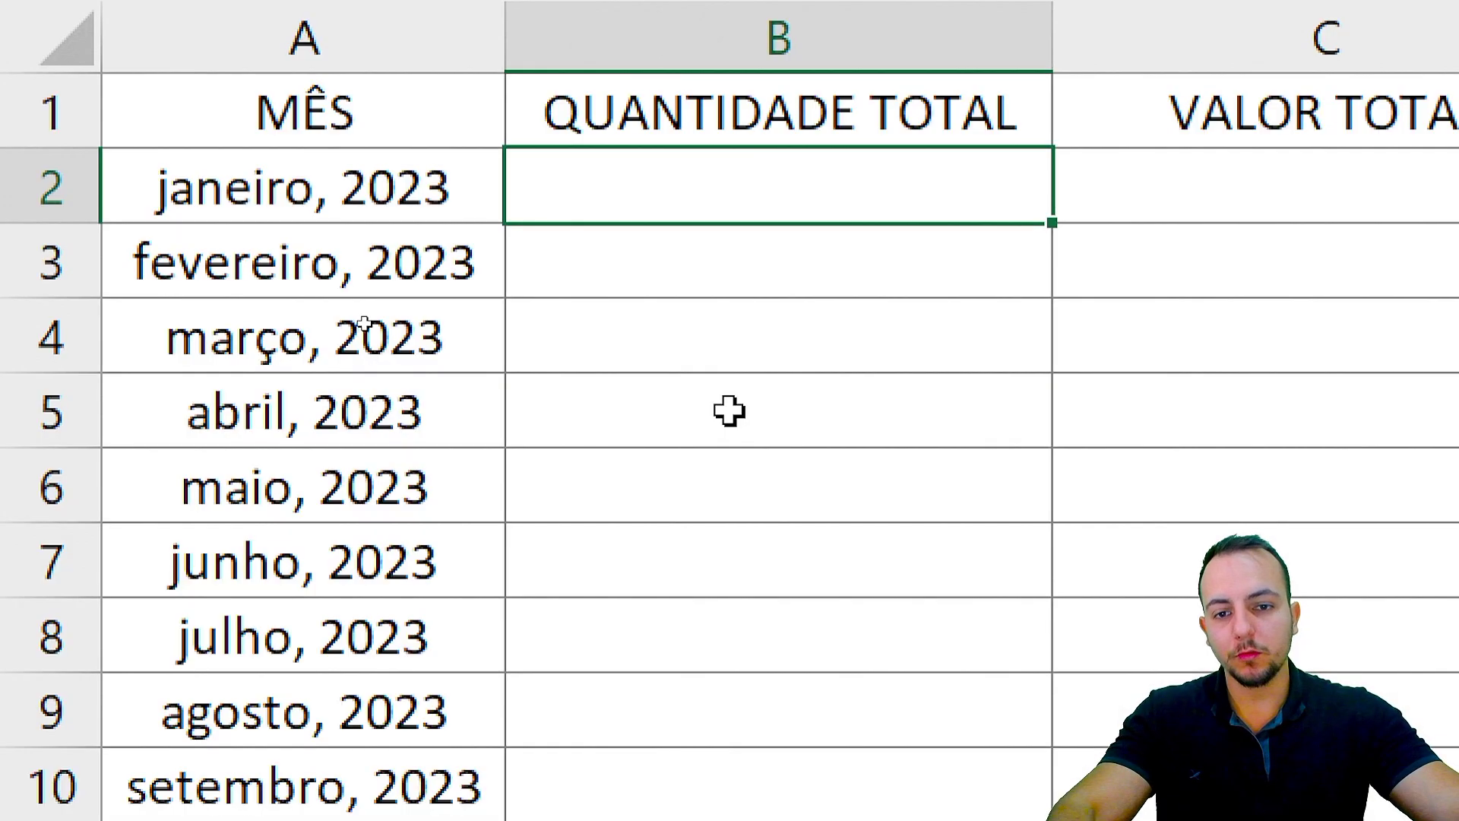
# Enter the formula =FIMMÊS(A2;0) in B2 to return the last day of the month in A2.
pyautogui.write('FIM')
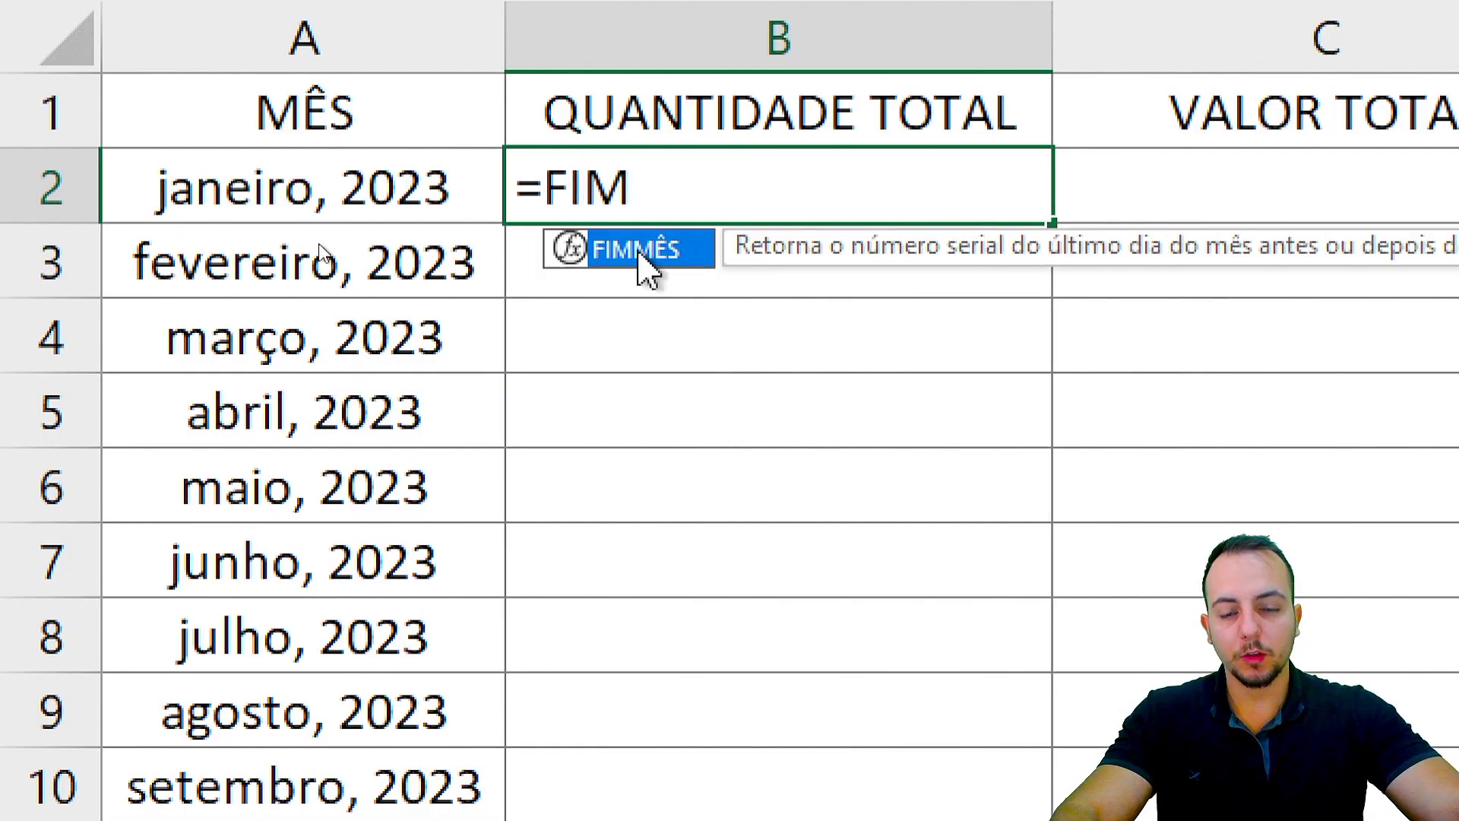
pyautogui.doubleClick(639, 251)
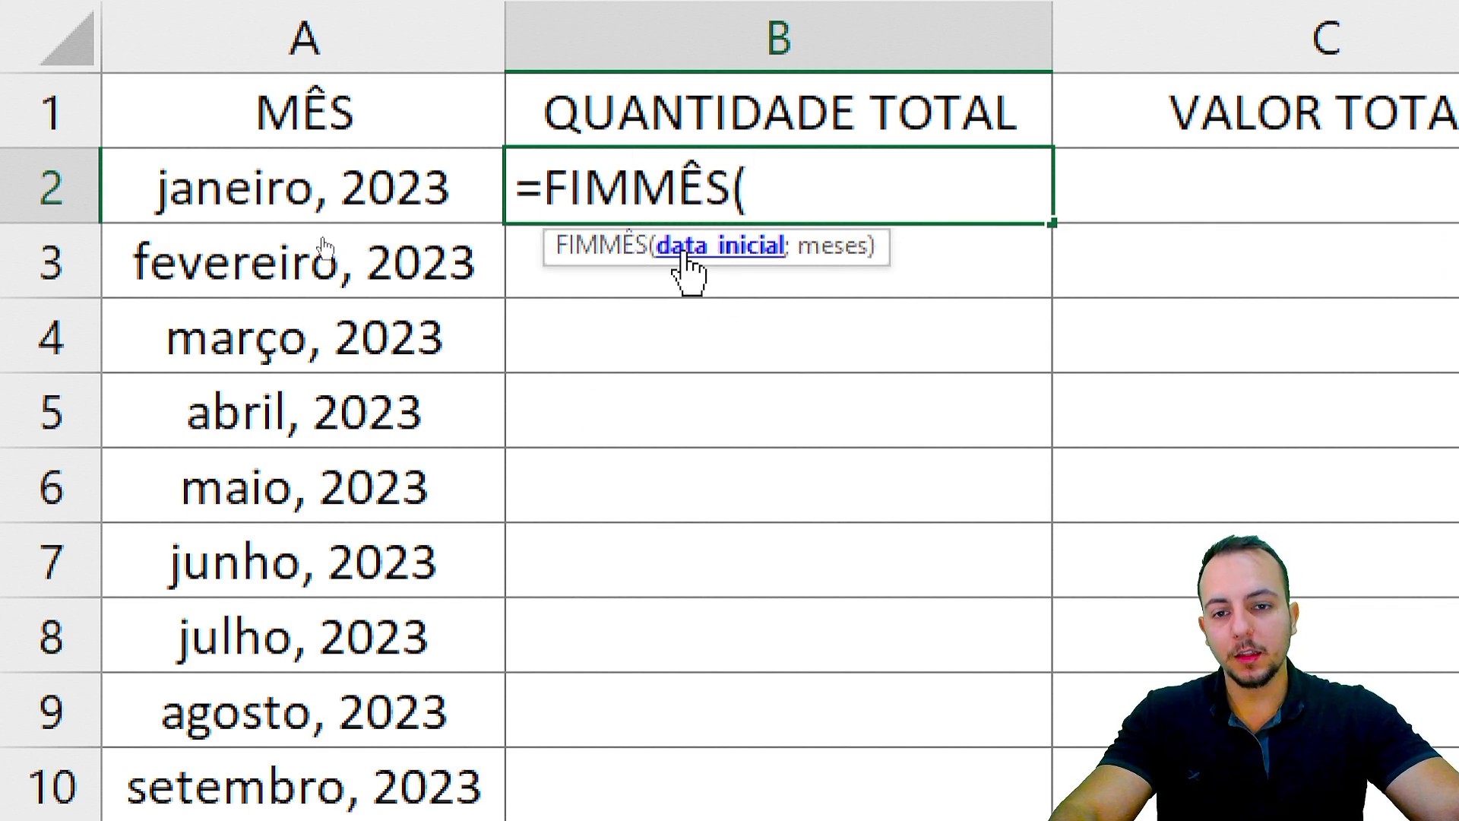
pyautogui.click(281, 186)
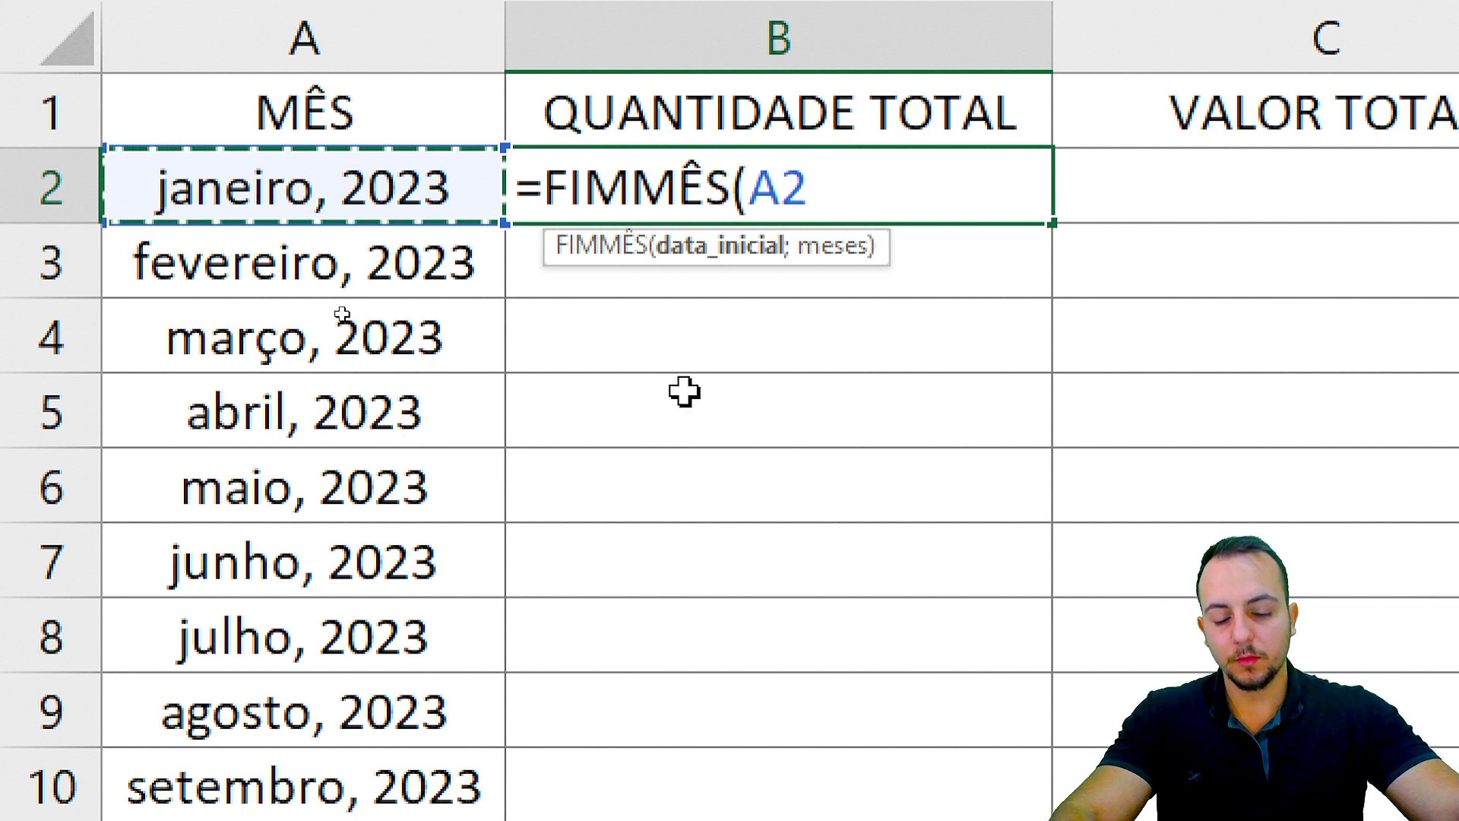
pyautogui.write(';')
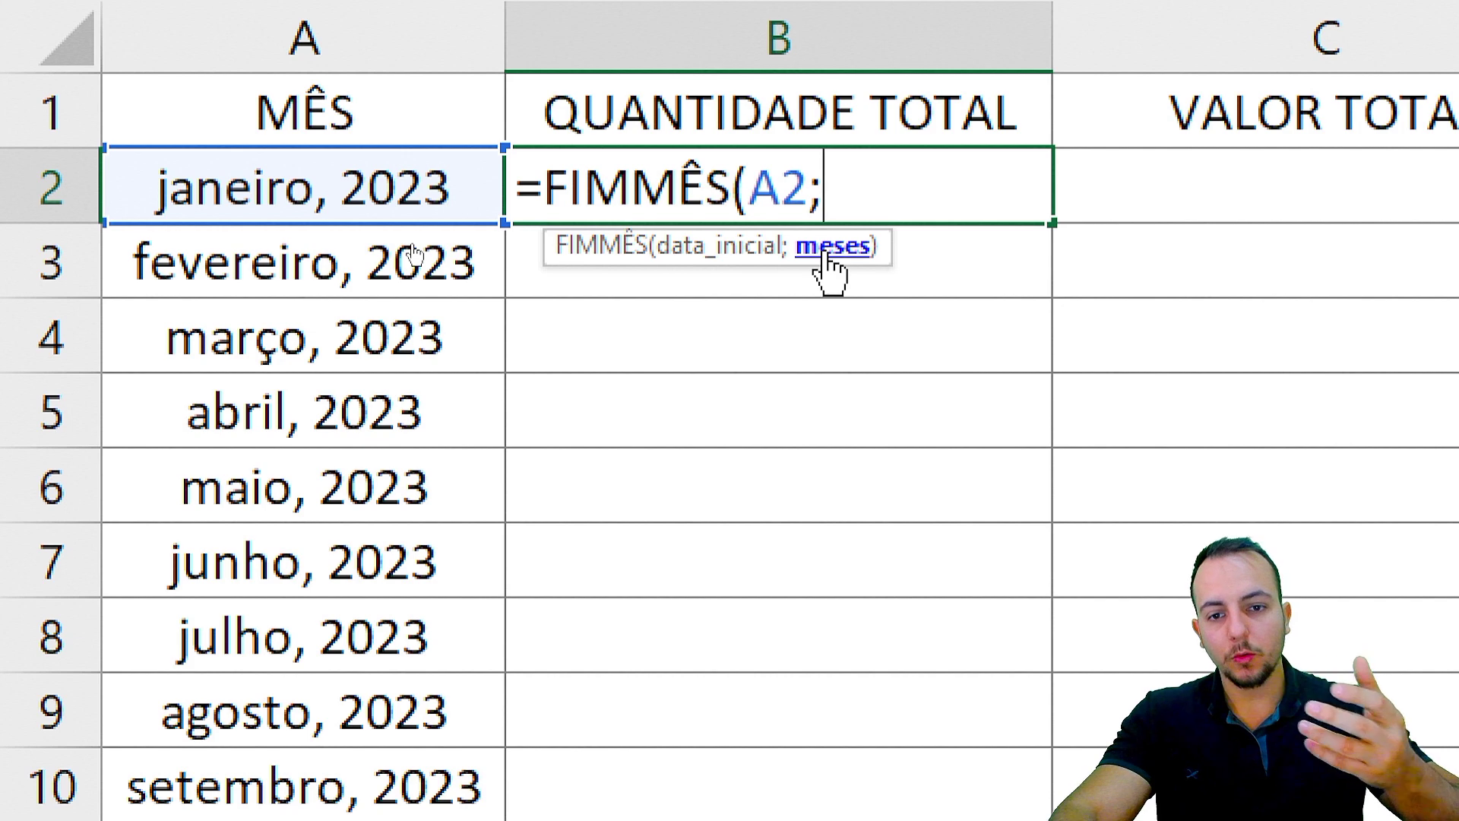
pyautogui.write('0)')
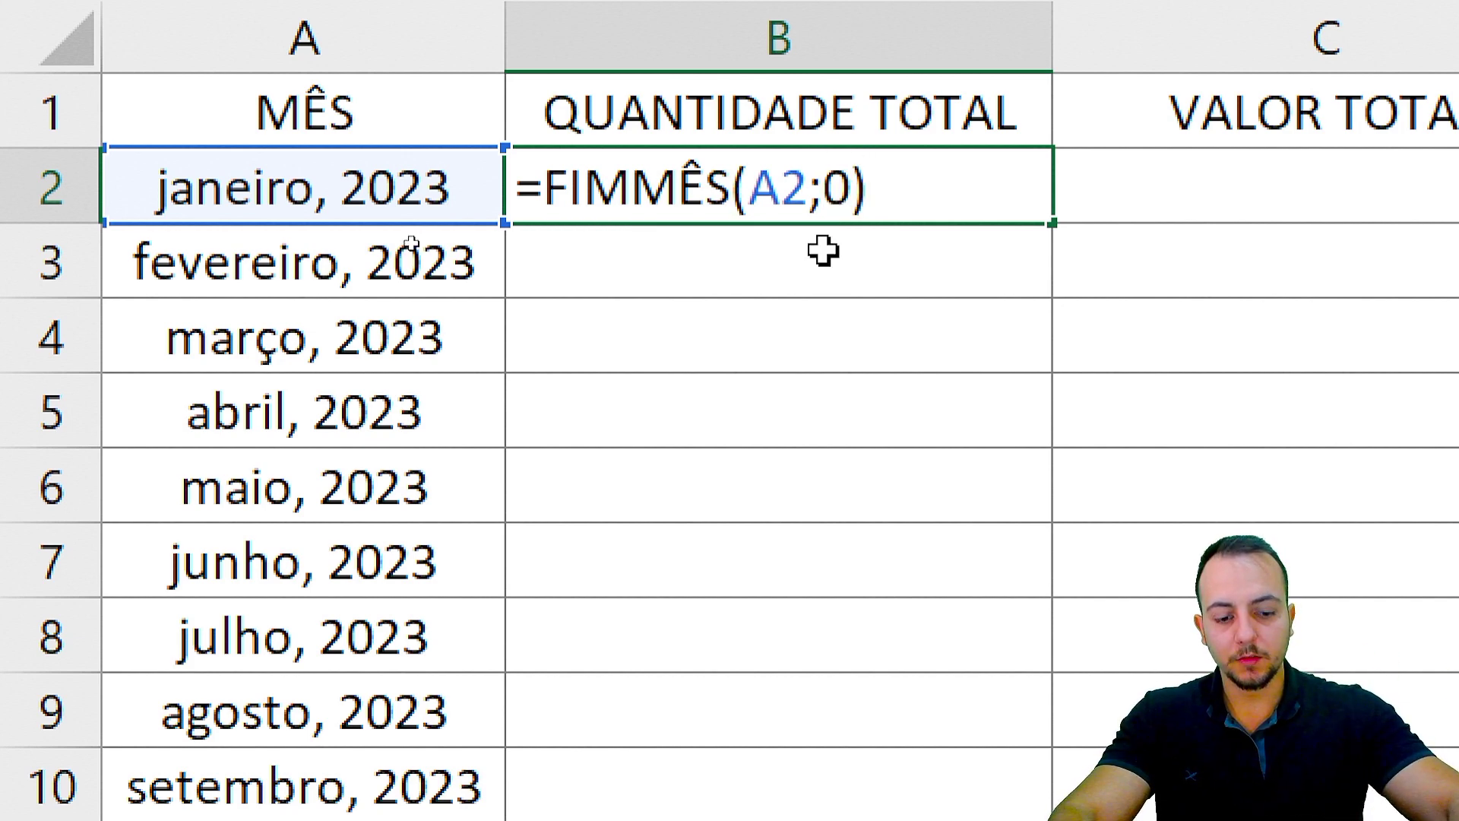
pyautogui.press('Return')
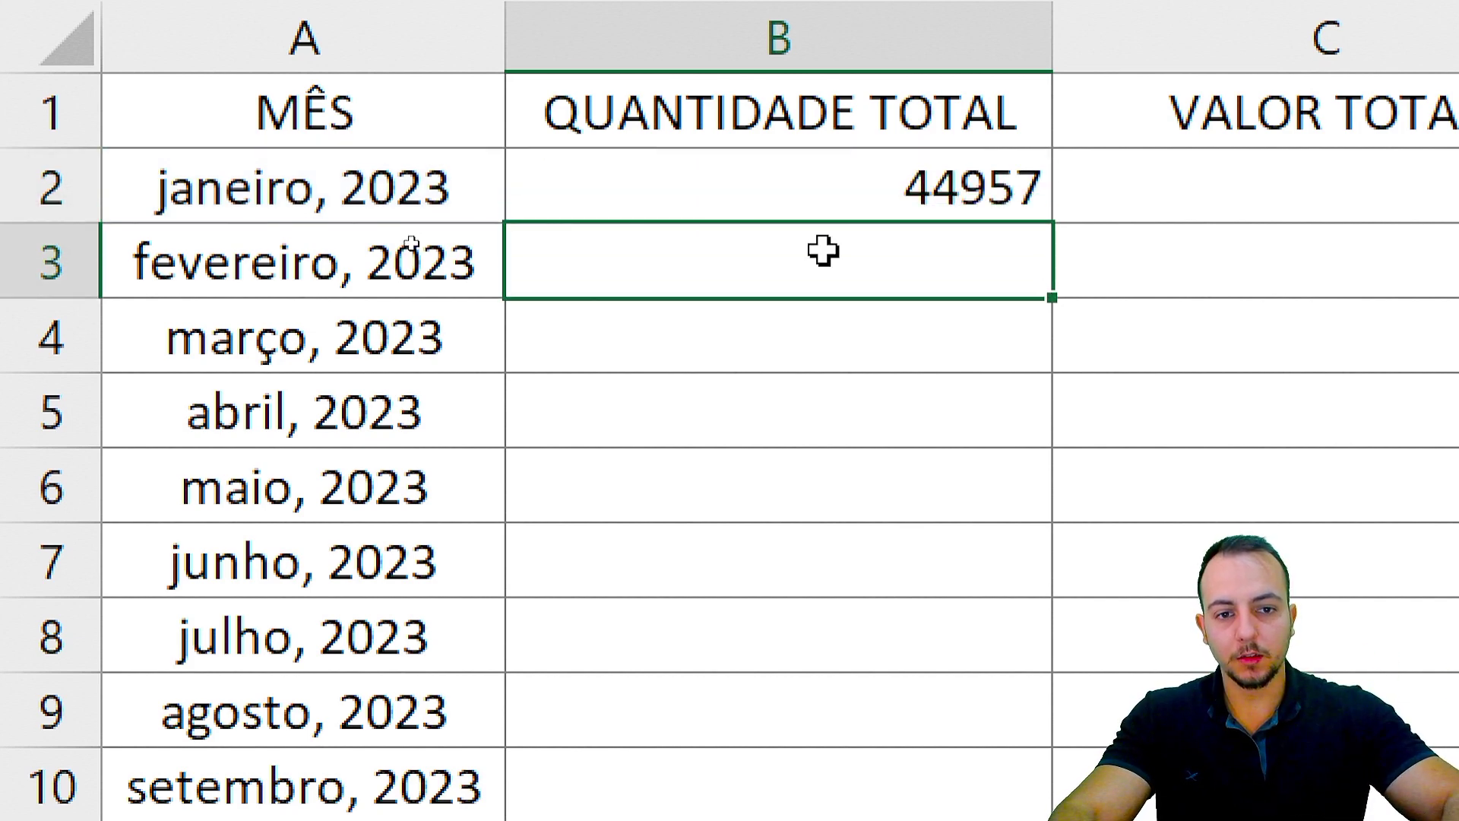
# Format the FIMMÊS result in B2 as Data Abreviada.
pyautogui.click(884, 197)
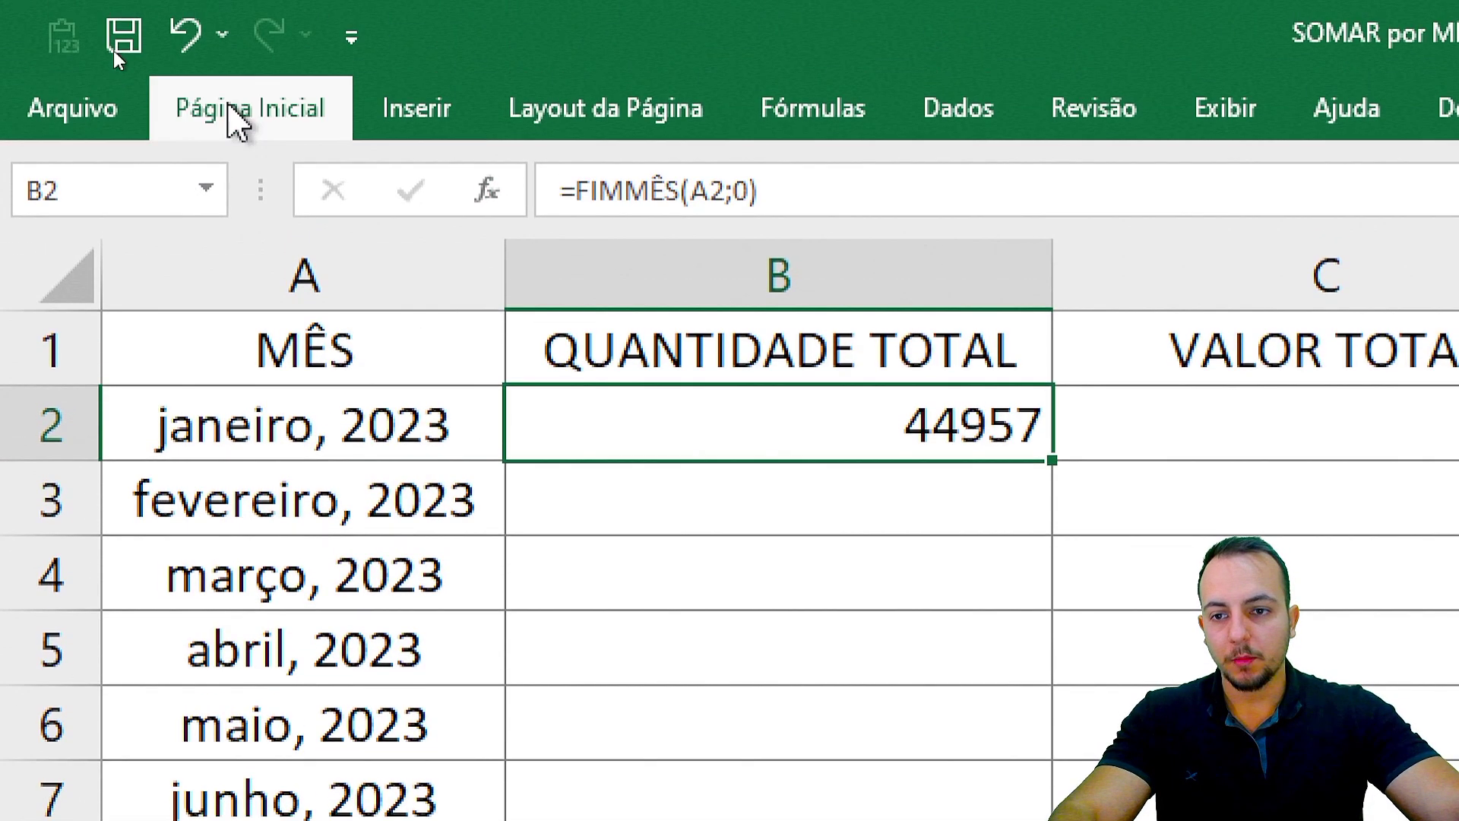
pyautogui.click(231, 114)
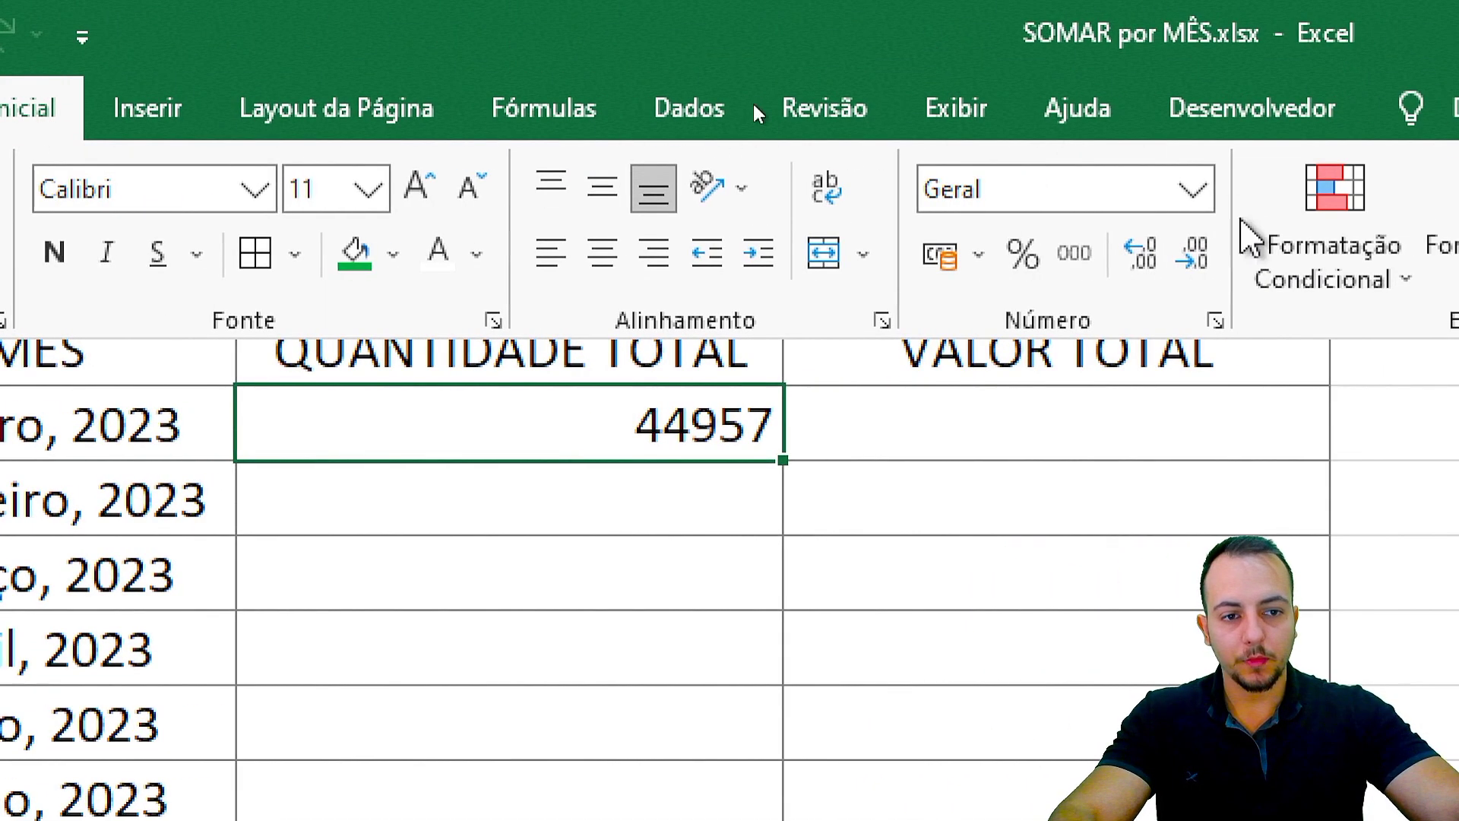
pyautogui.click(1193, 190)
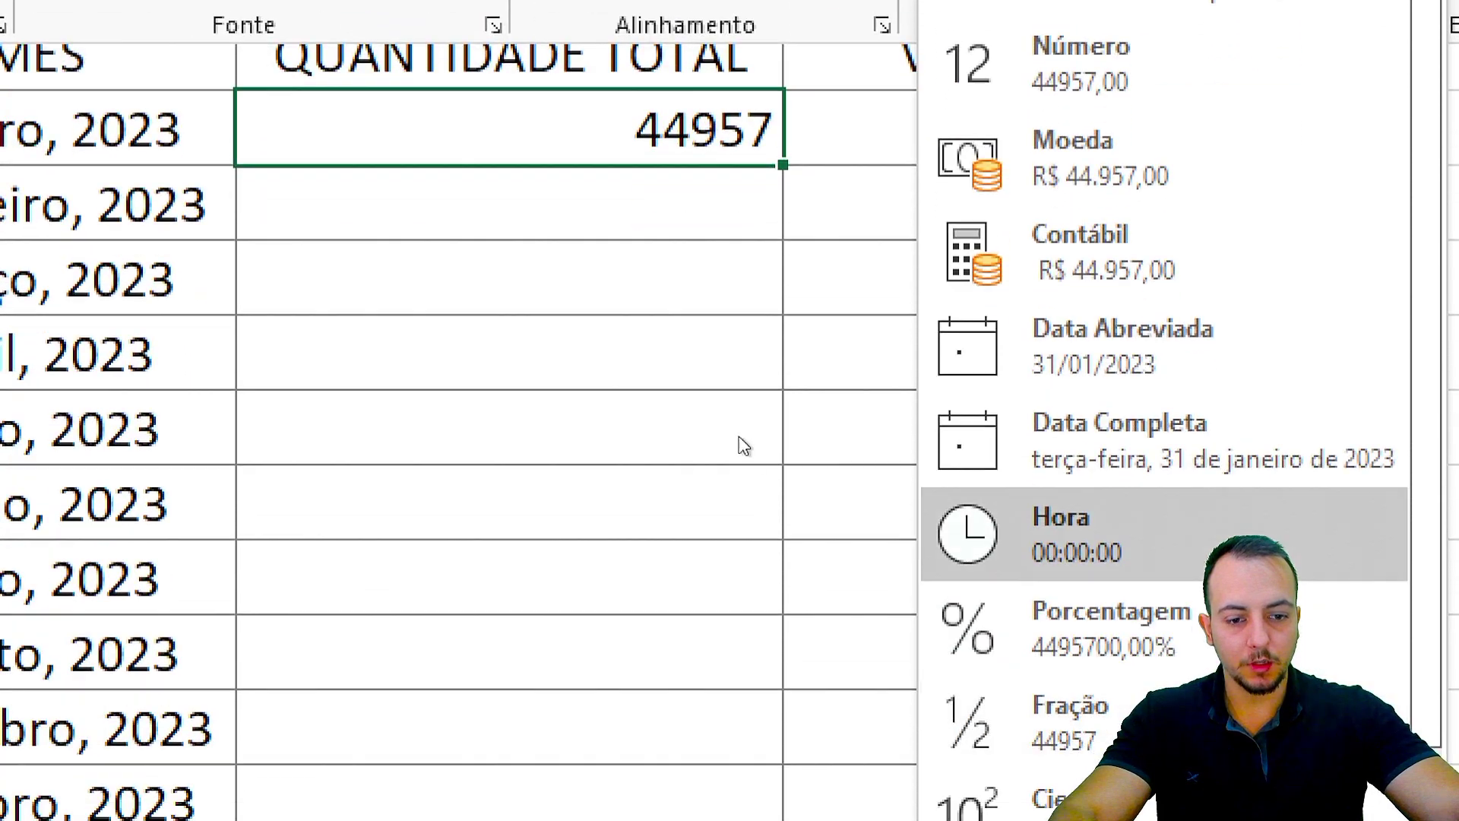
pyautogui.click(1227, 384)
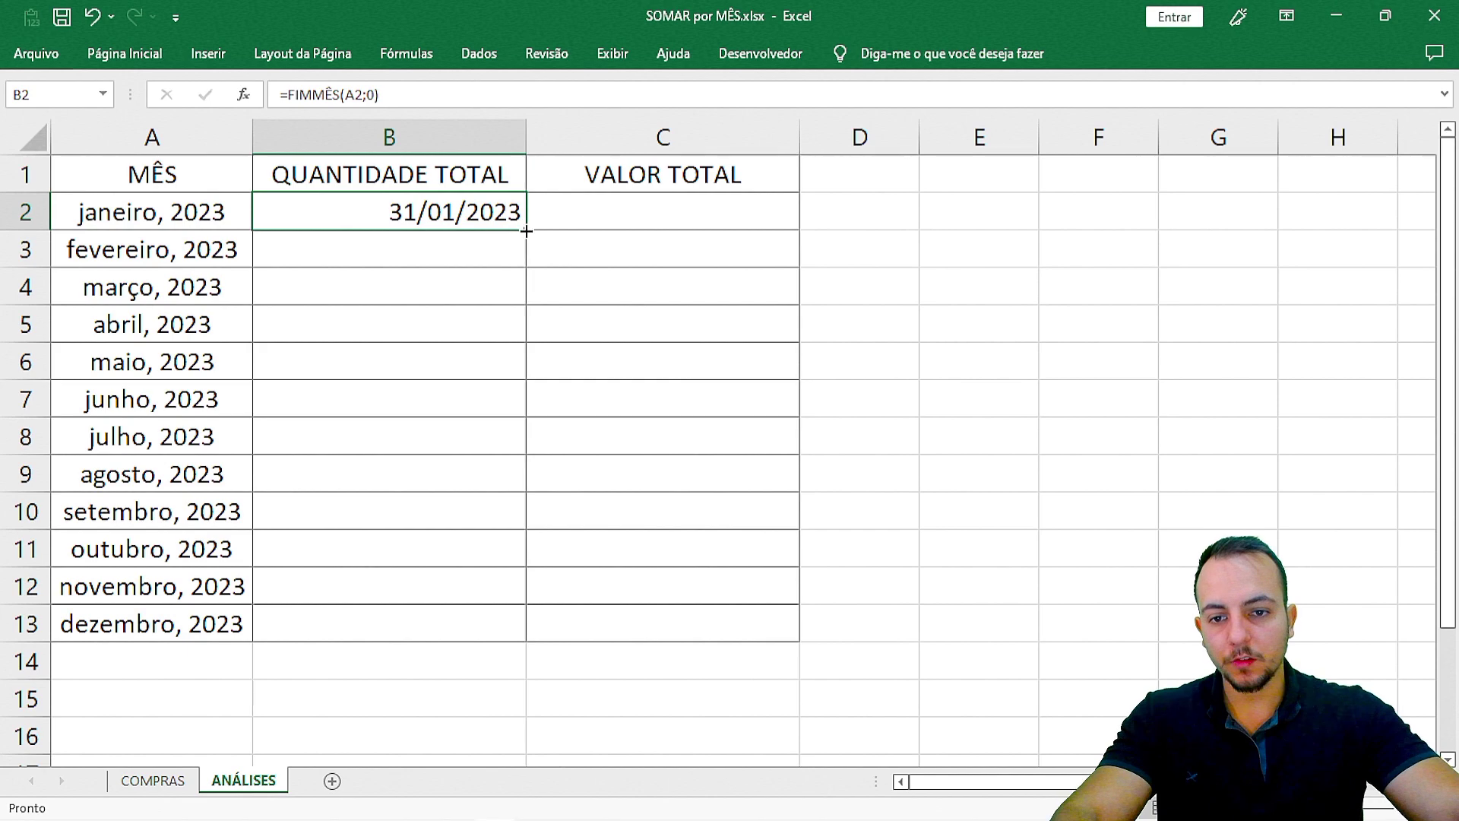
# Extend the FIMMÊS formula from B2 down to B13 and check the month-end date beside fevereiro, 2023.
pyautogui.moveTo(553, 220); pyautogui.dragTo(504, 526)
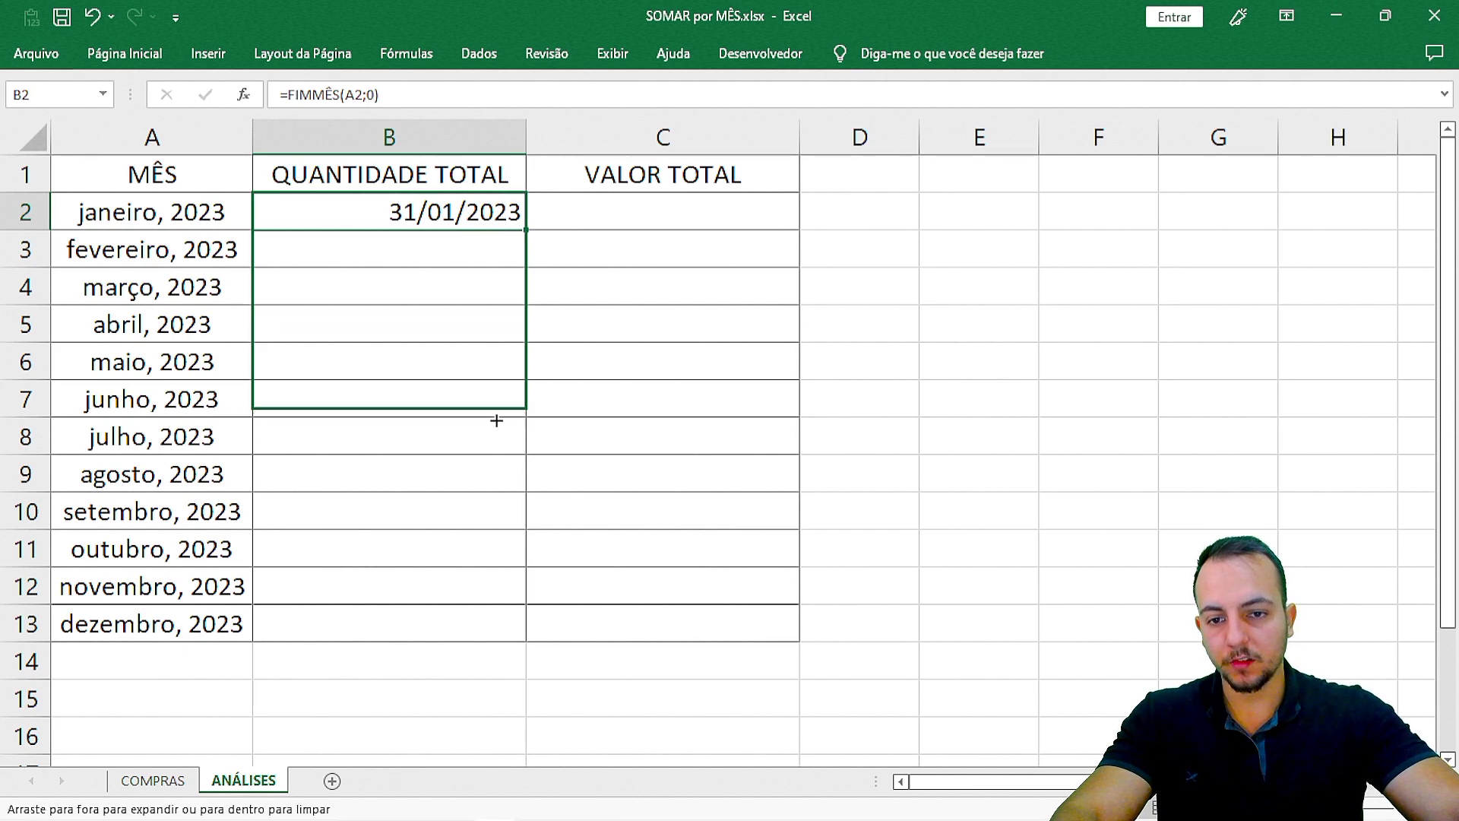
pyautogui.moveTo(497, 421); pyautogui.dragTo(476, 635)
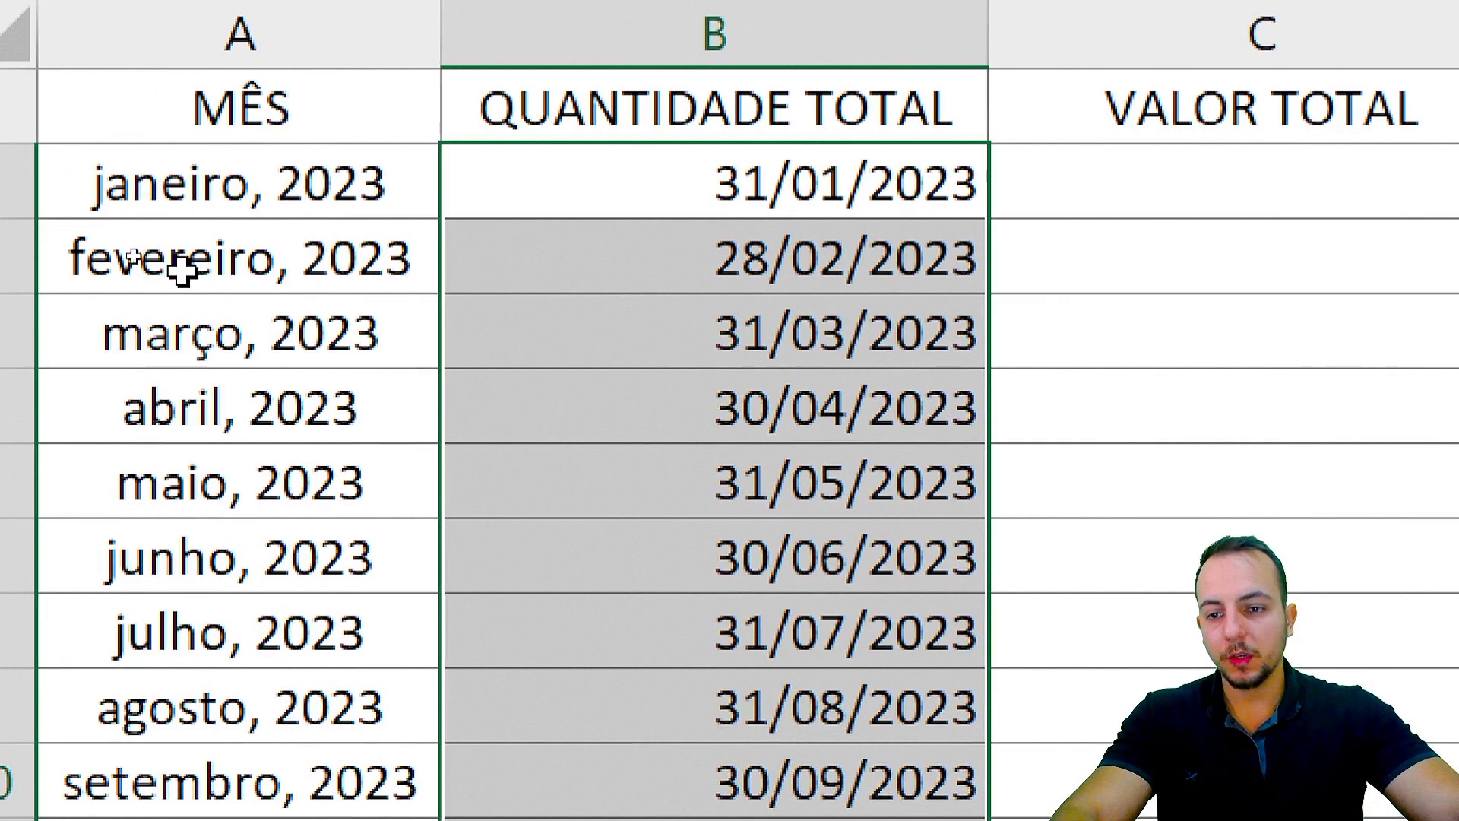
pyautogui.click(171, 253)
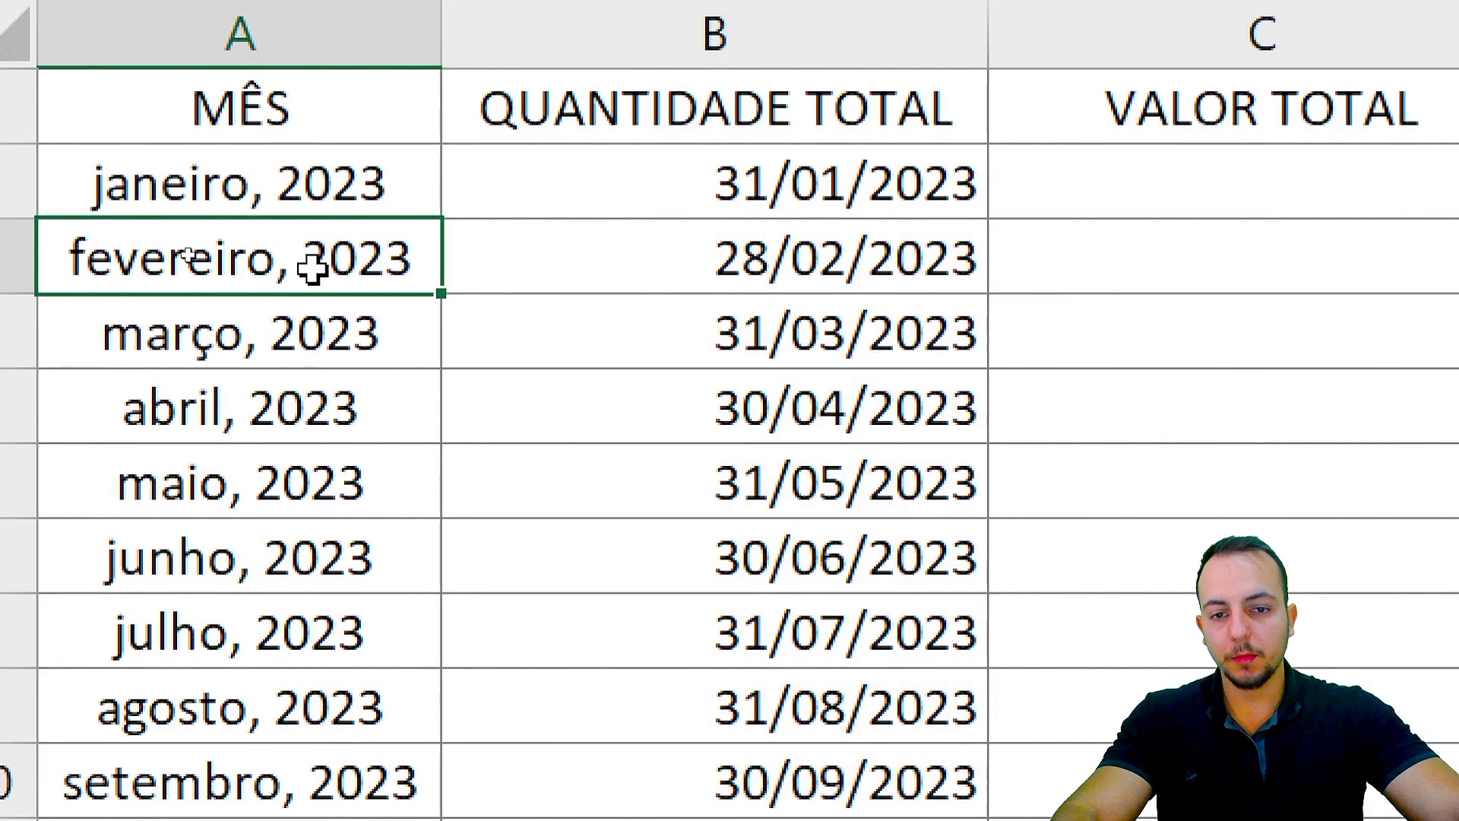
pyautogui.moveTo(445, 265); pyautogui.dragTo(665, 265)
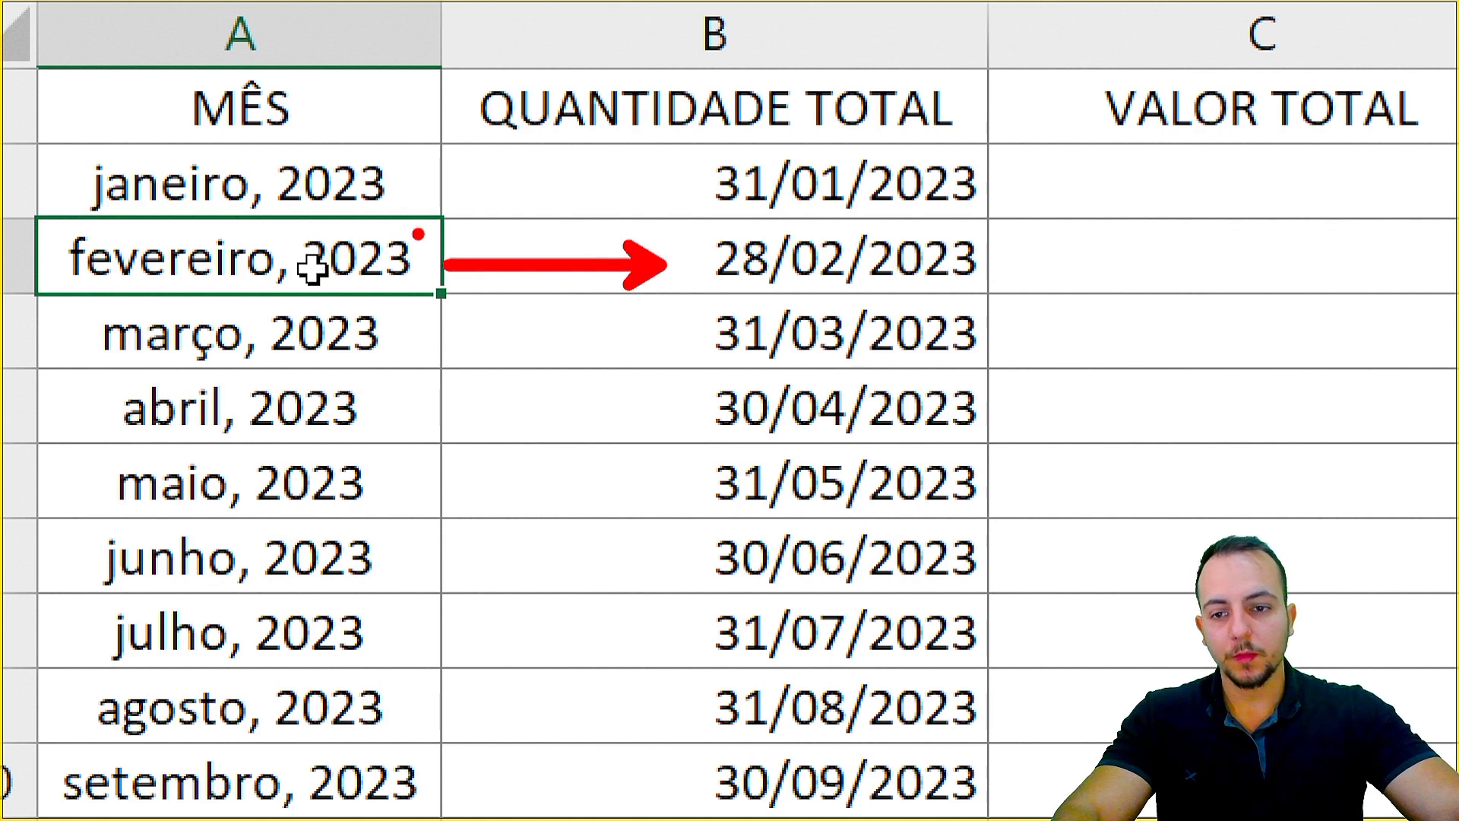
# Compare the months in column A with the month-end dates in column B.
pyautogui.moveTo(667, 336); pyautogui.dragTo(400, 337)
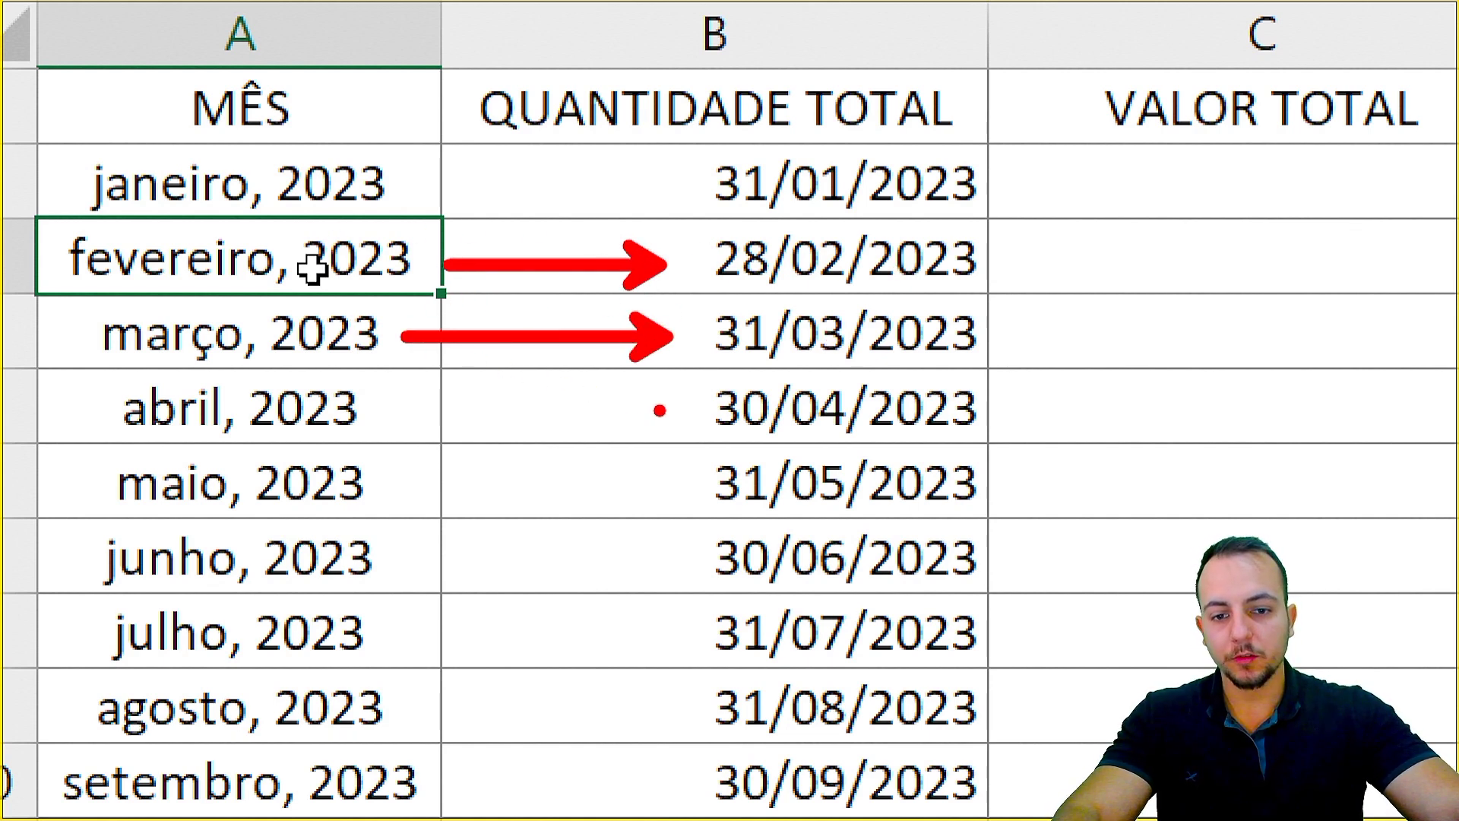
pyautogui.moveTo(661, 410); pyautogui.dragTo(397, 410)
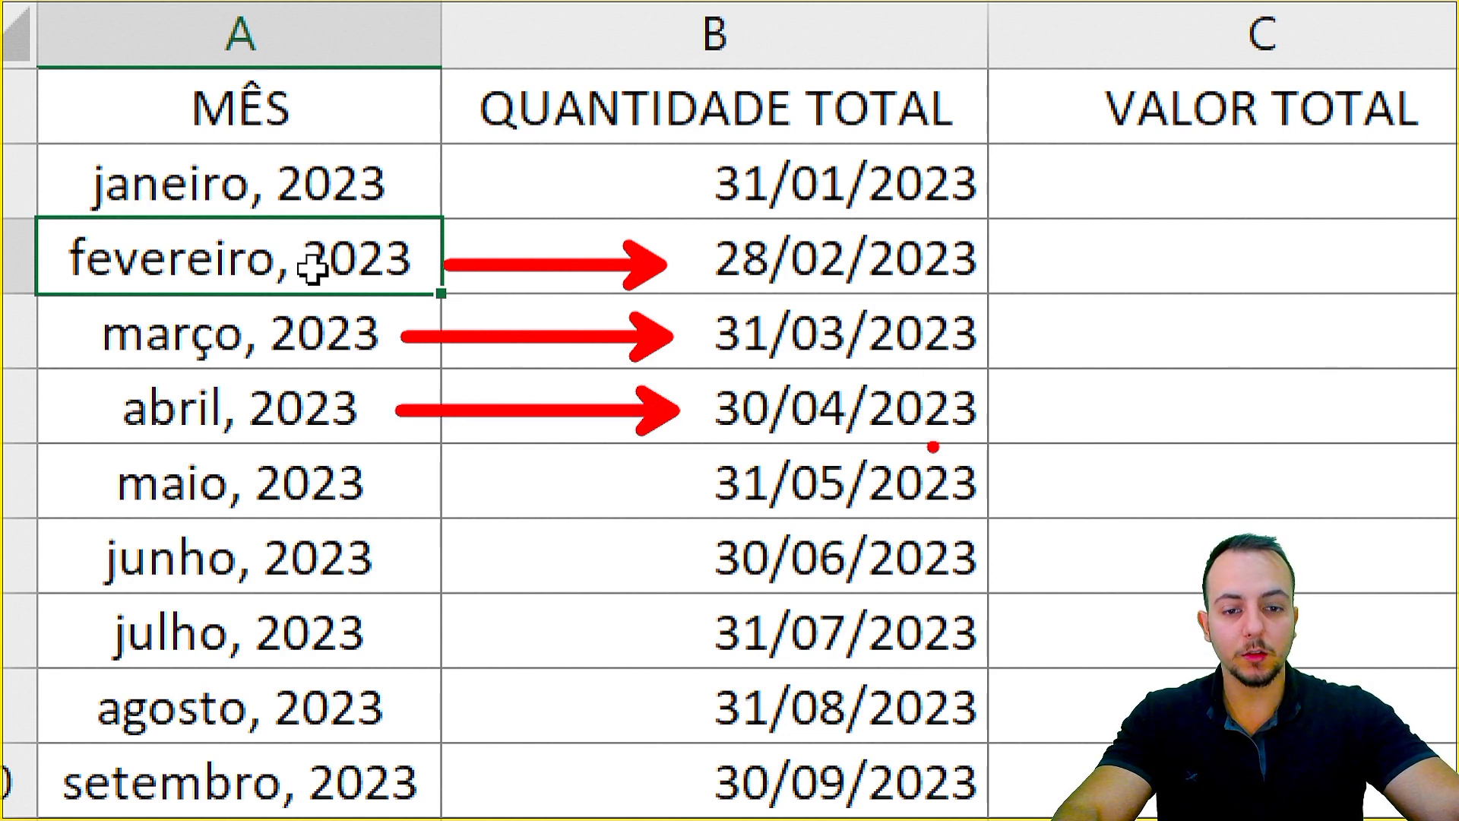
pyautogui.moveTo(668, 490); pyautogui.dragTo(393, 490)
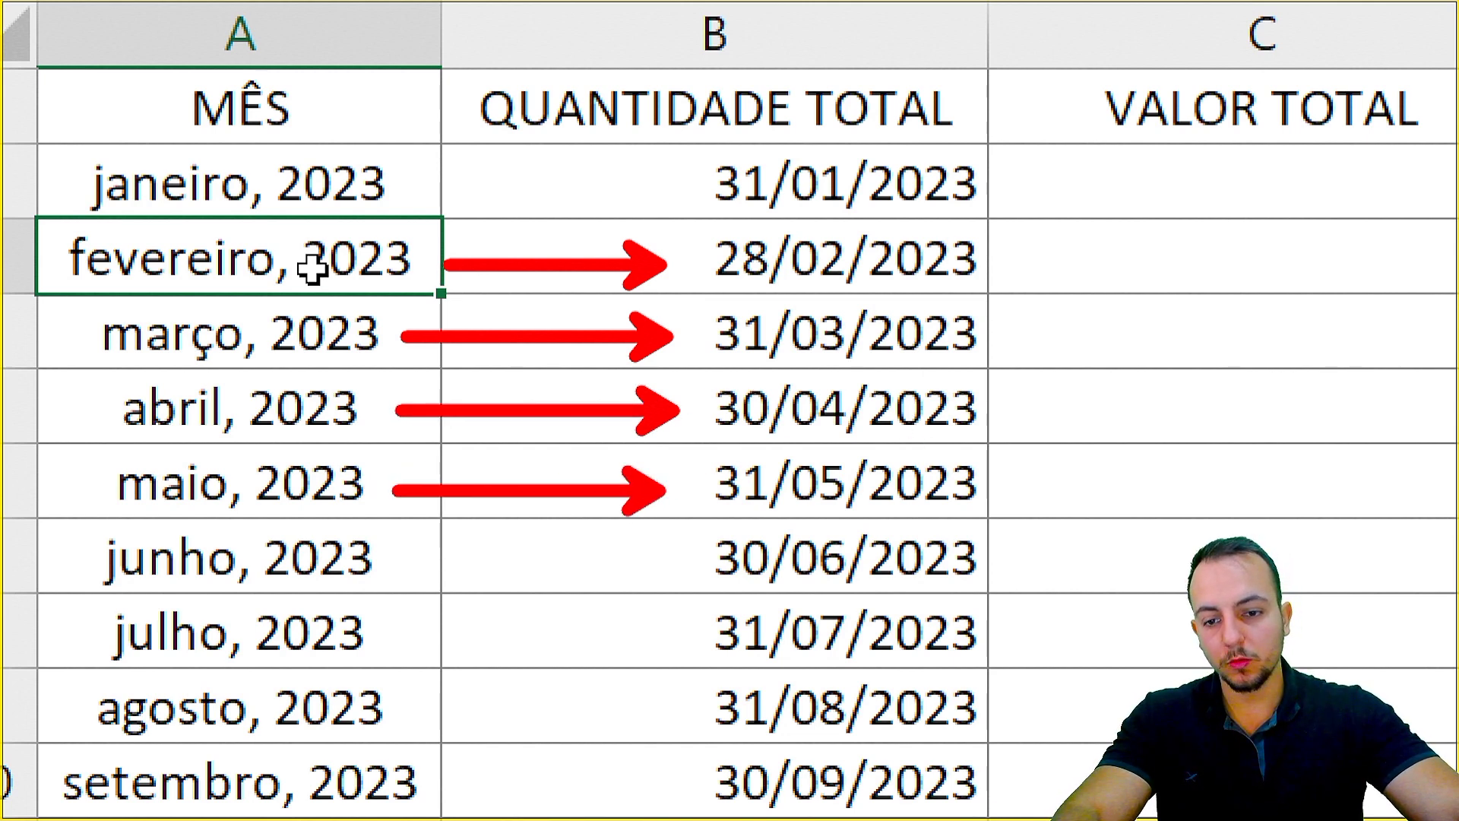
pyautogui.moveTo(692, 134)
pyautogui.mouseDown()
pyautogui.moveTo(721, 300)
pyautogui.moveTo(946, 718)
pyautogui.moveTo(995, 769)
pyautogui.mouseUp()
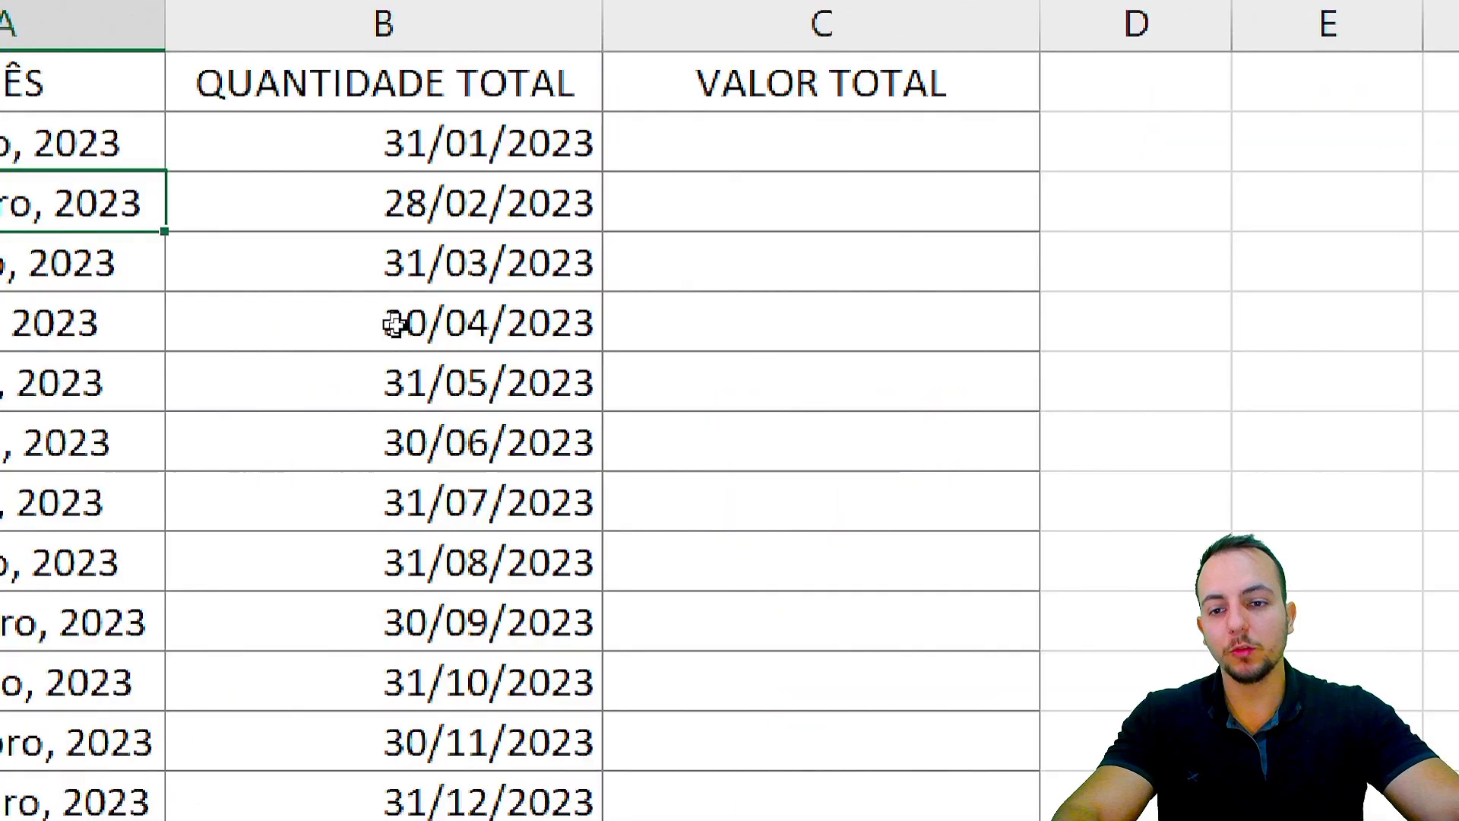
pyautogui.hotkey('ctrl', '2')
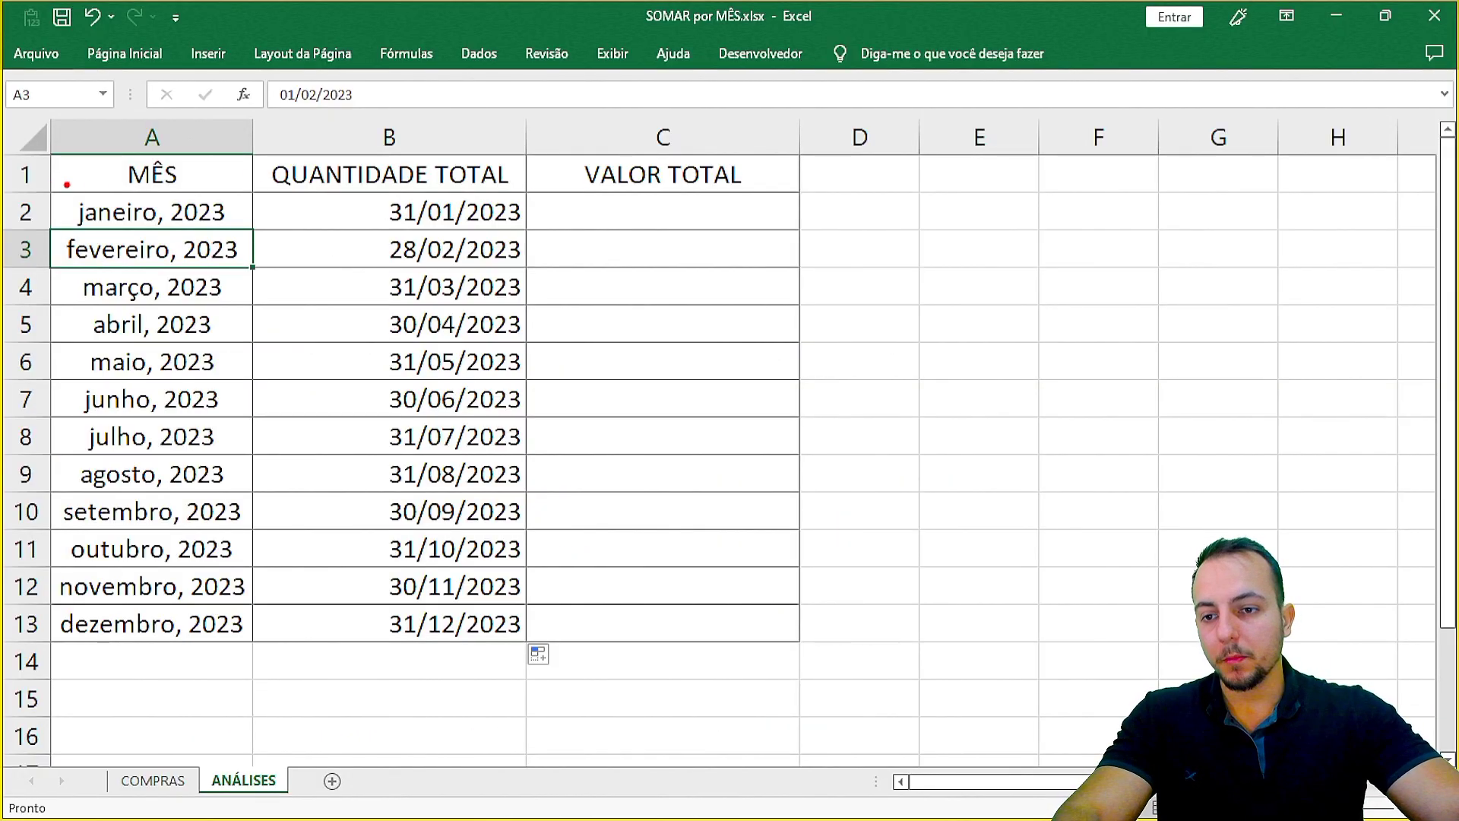
pyautogui.moveTo(60, 192); pyautogui.dragTo(245, 232)
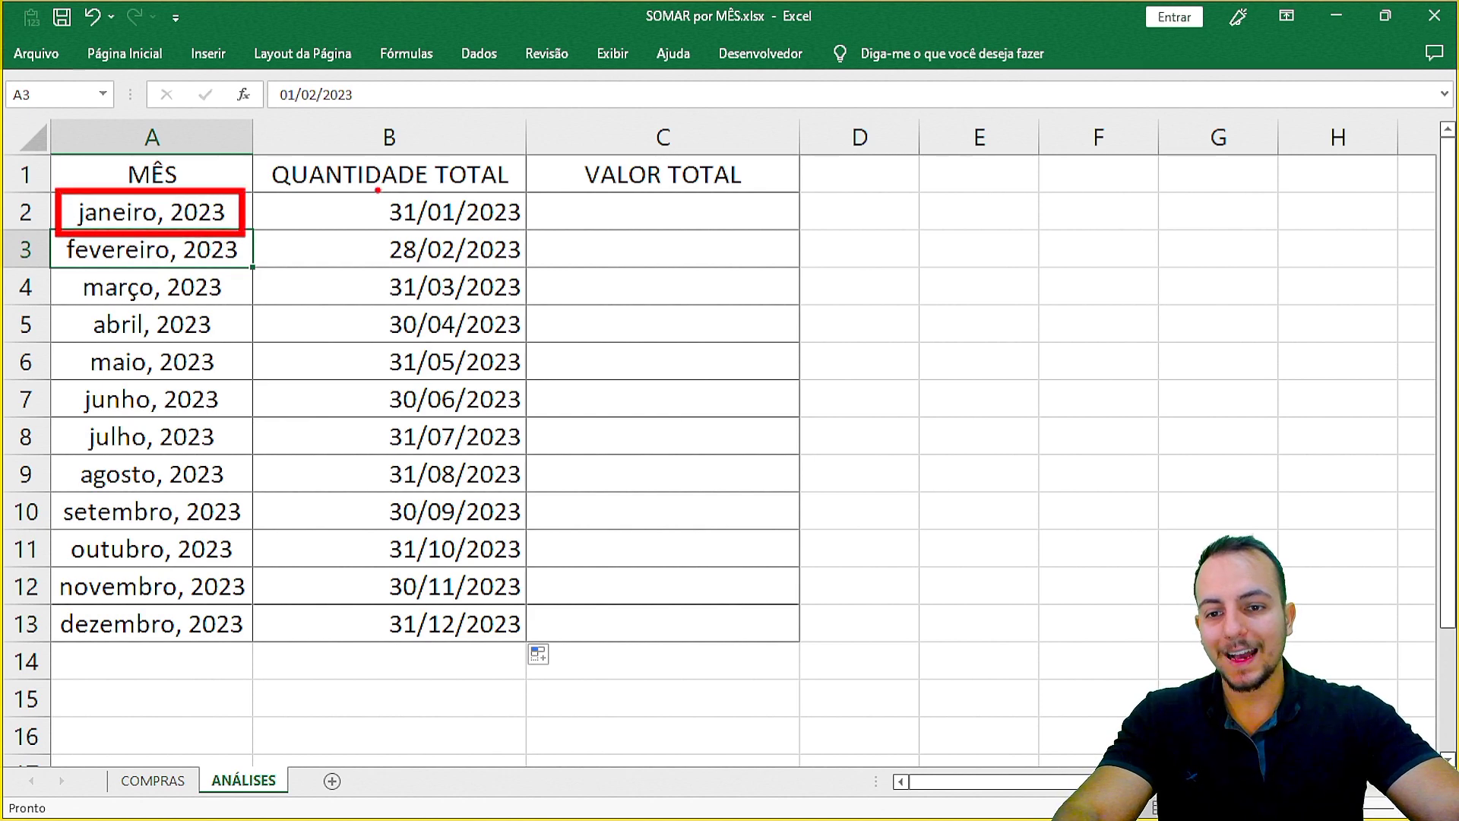
pyautogui.moveTo(378, 190)
pyautogui.mouseDown()
pyautogui.moveTo(497, 230)
pyautogui.moveTo(380, 193)
pyautogui.mouseUp()
pyautogui.moveTo(241, 144)
pyautogui.mouseDown()
pyautogui.moveTo(479, 100)
pyautogui.moveTo(348, 106)
pyautogui.moveTo(259, 185)
pyautogui.moveTo(59, 197)
pyautogui.moveTo(240, 228)
pyautogui.moveTo(198, 204)
pyautogui.mouseUp()
pyautogui.hotkey('ctrl', 'z')
pyautogui.hotkey('ctrl', 'z')
pyautogui.hotkey('ctrl', 'z')
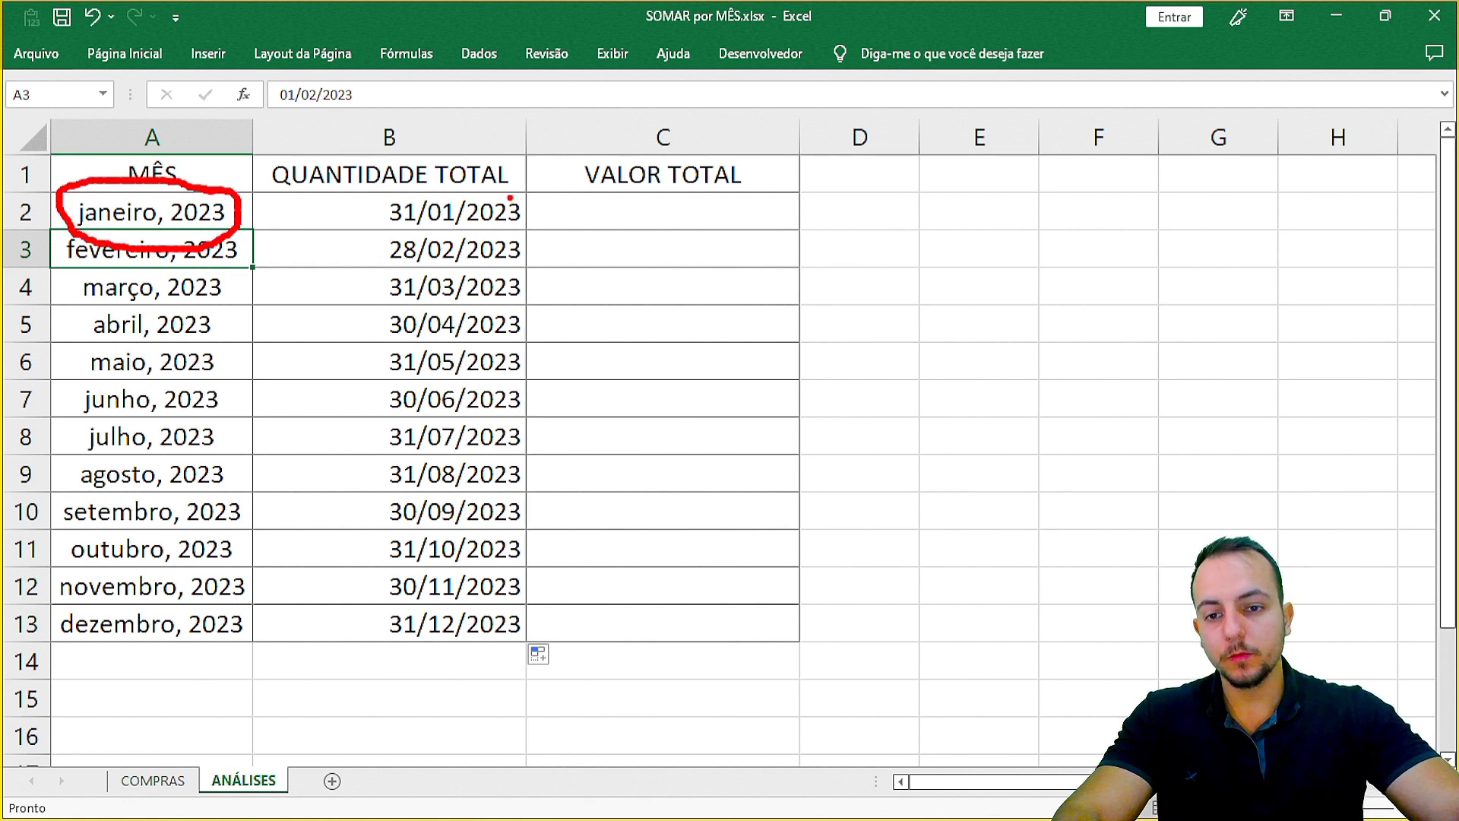
pyautogui.moveTo(510, 198)
pyautogui.mouseDown()
pyautogui.moveTo(378, 215)
pyautogui.moveTo(547, 223)
pyautogui.moveTo(478, 195)
pyautogui.mouseUp()
pyautogui.moveTo(545, 159)
pyautogui.mouseDown()
pyautogui.moveTo(754, 126)
pyautogui.moveTo(588, 134)
pyautogui.mouseUp()
pyautogui.press('Escape')
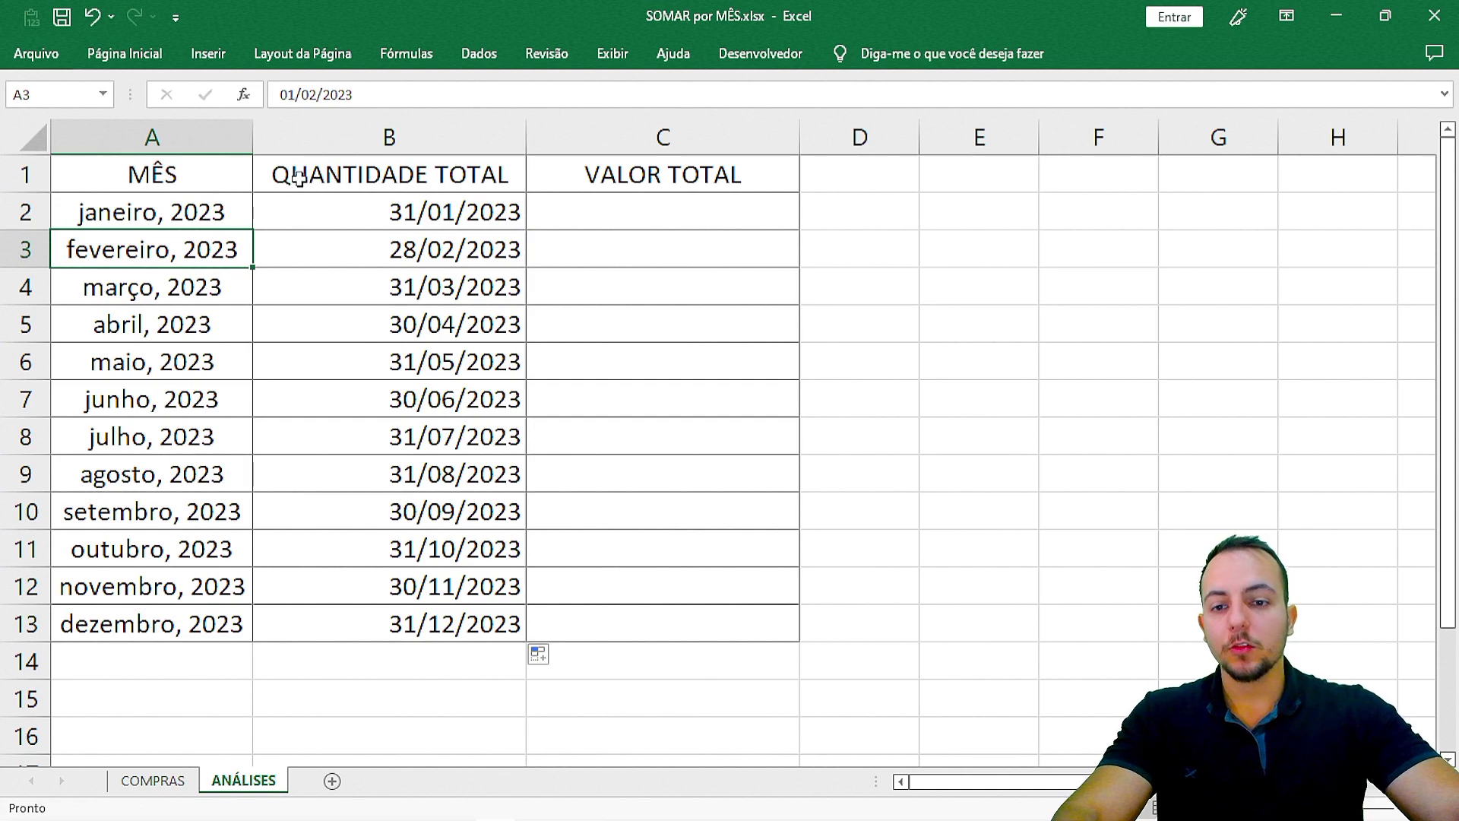
# Inspect the FIMMÊS formula in B2 and leave the cell without editing it.
pyautogui.click(330, 217)
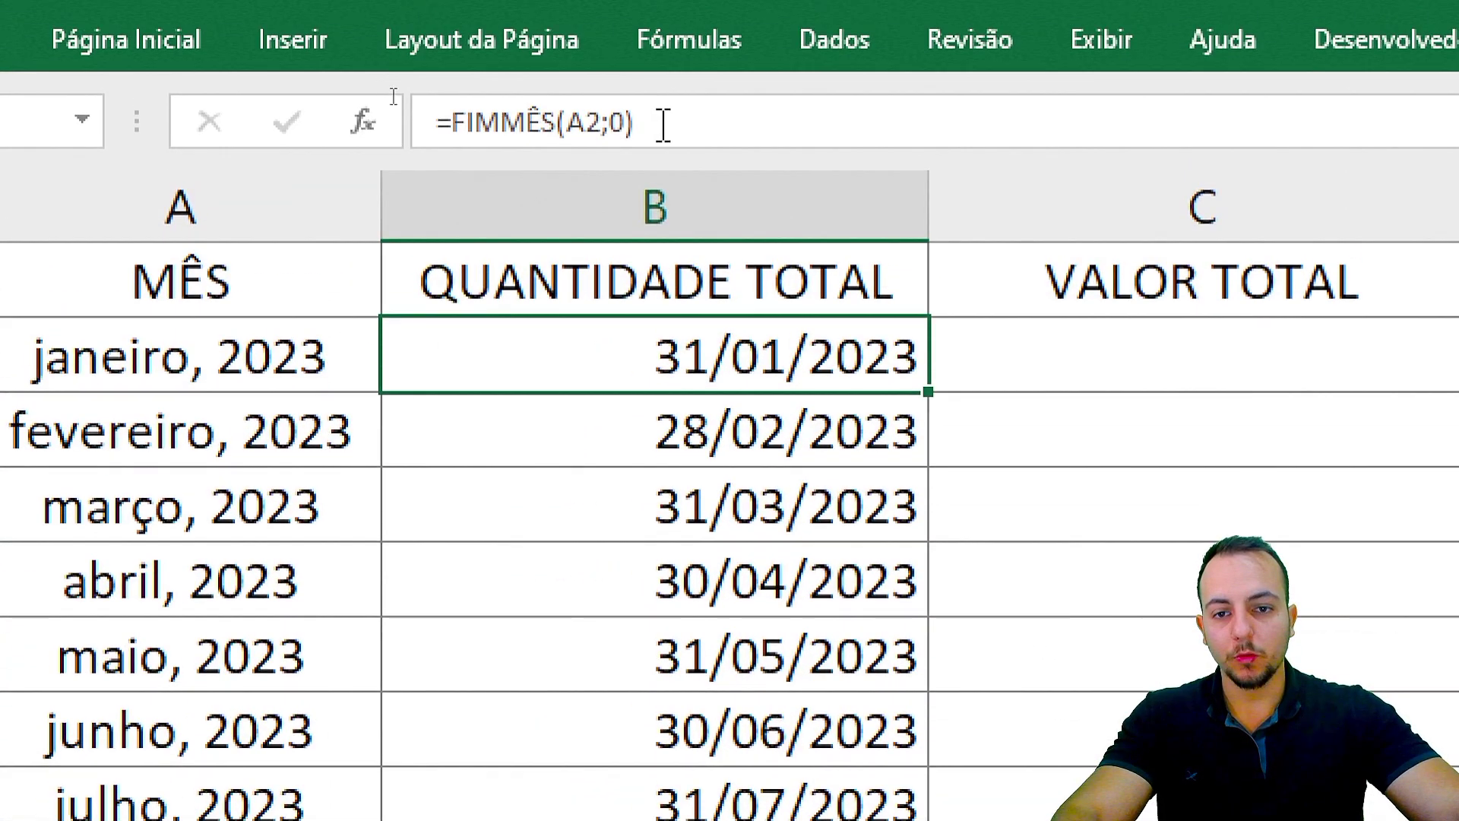
pyautogui.click(661, 4)
pyautogui.moveTo(776, 221); pyautogui.dragTo(405, 247)
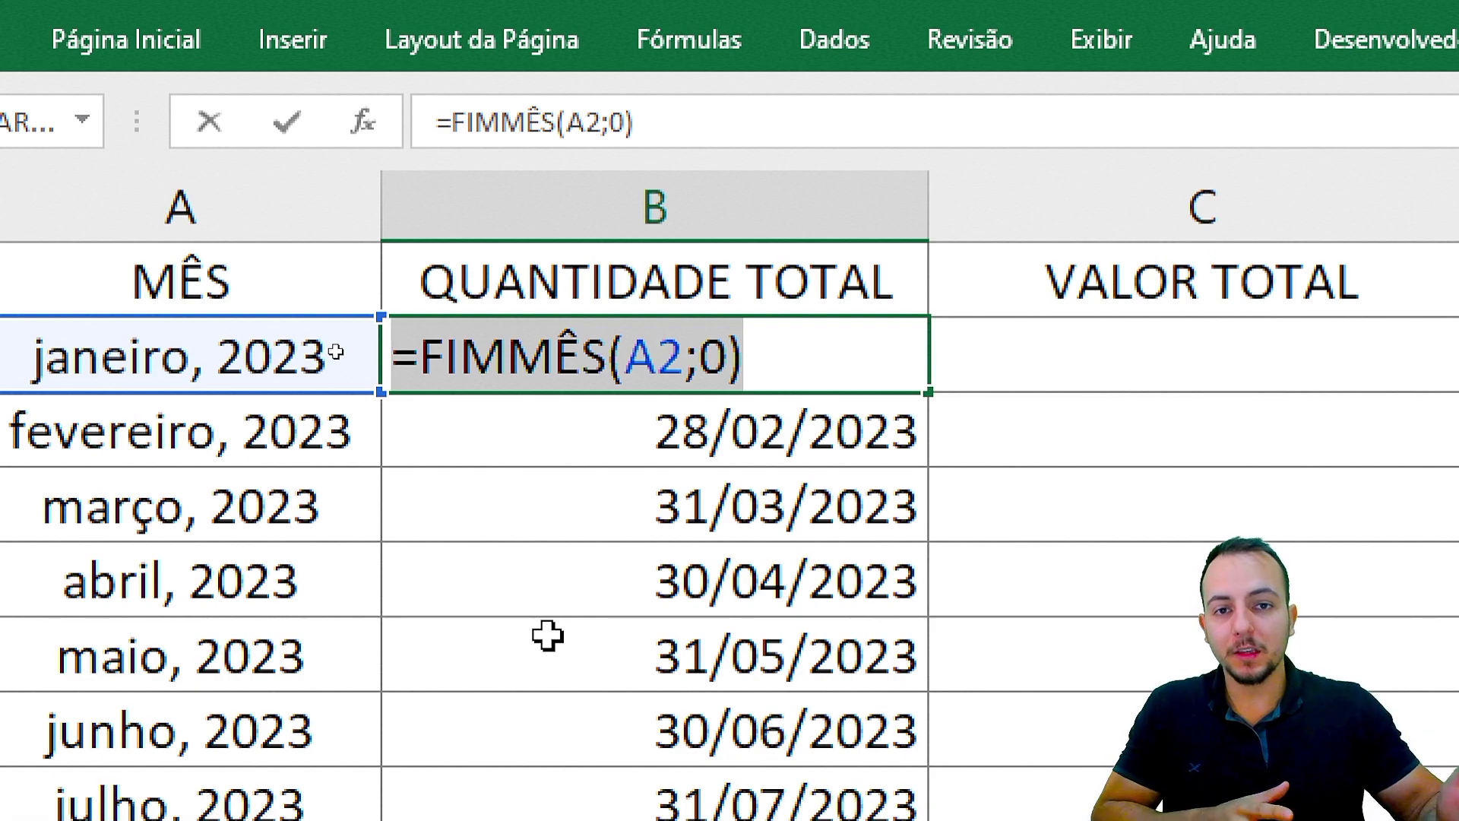
pyautogui.press('Escape')
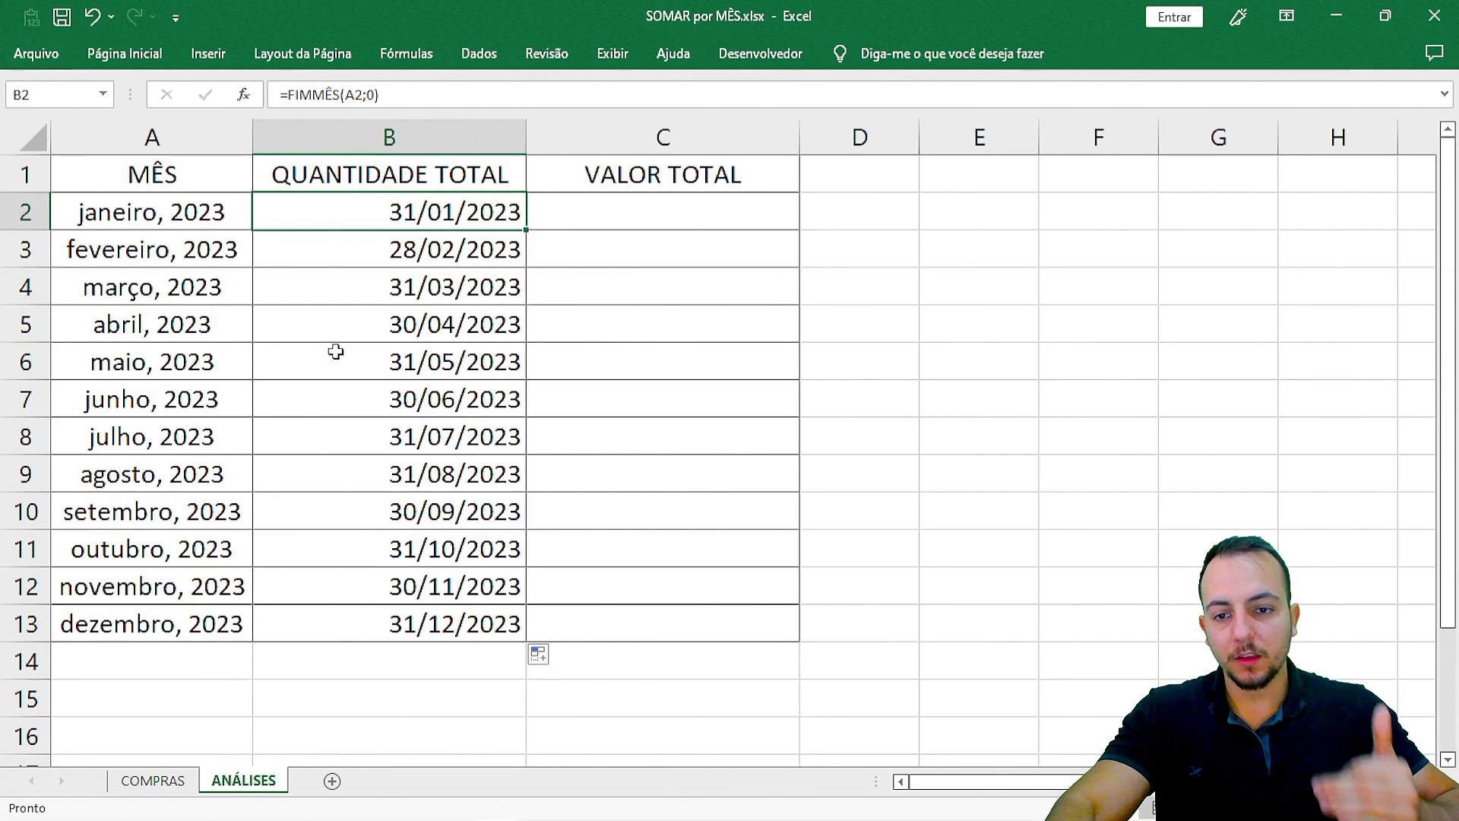
# Undo the FIMMÊS fill, the date format and the formula to empty column B below its header.
pyautogui.hotkey('ctrl', 'z')
pyautogui.hotkey('ctrl', 'z')
pyautogui.hotkey('ctrl', 'z')
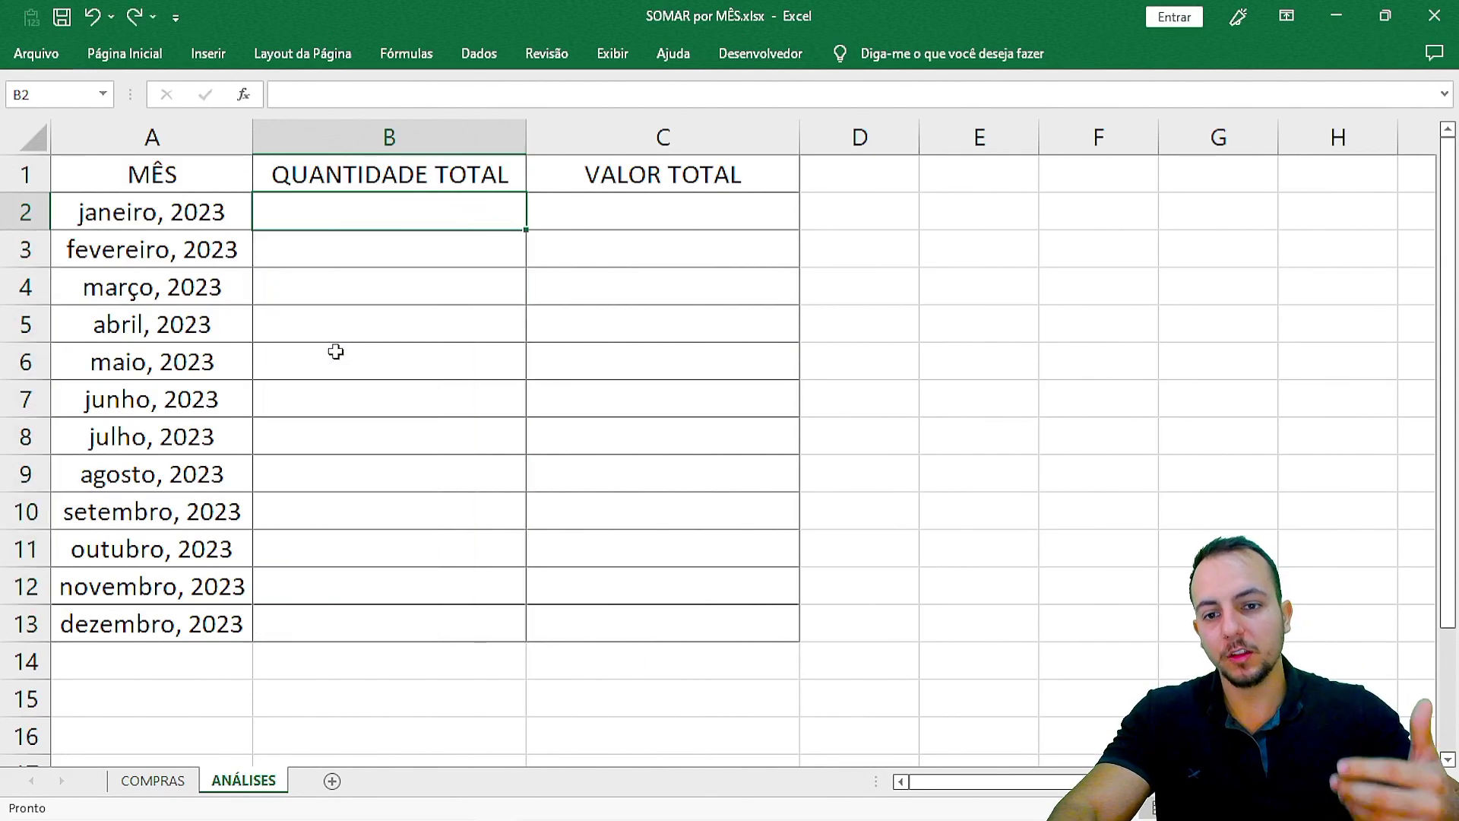
# Examine the QUANTIDADE TOTAL header and janeiro, 2023 on ANÁLISES, and the QTD and DATA COMPRA columns on the COMPRAS sheet.
pyautogui.hotkey('ctrl', '2')
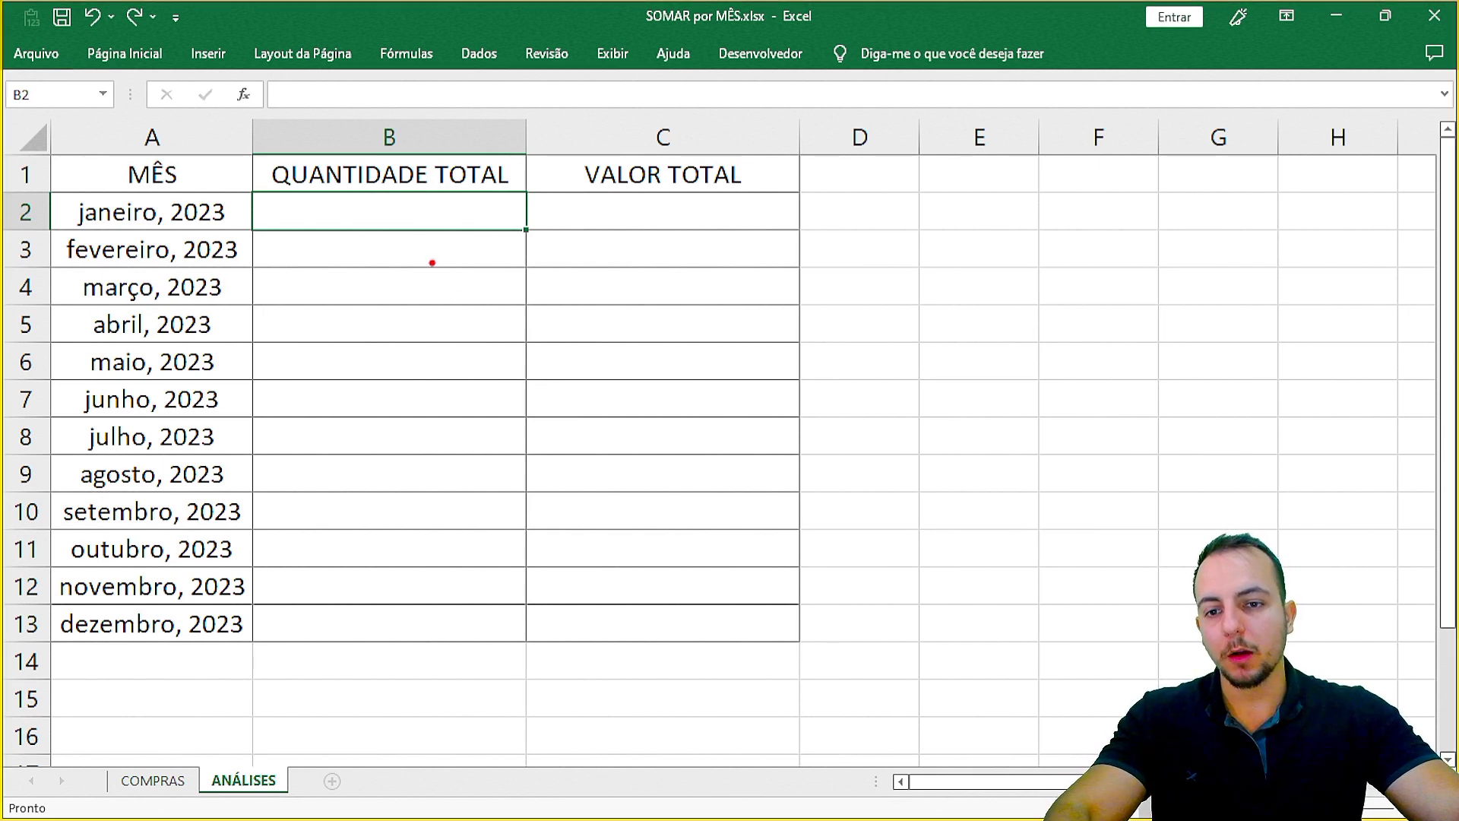
pyautogui.moveTo(264, 143)
pyautogui.mouseDown()
pyautogui.moveTo(349, 180)
pyautogui.moveTo(519, 198)
pyautogui.mouseUp()
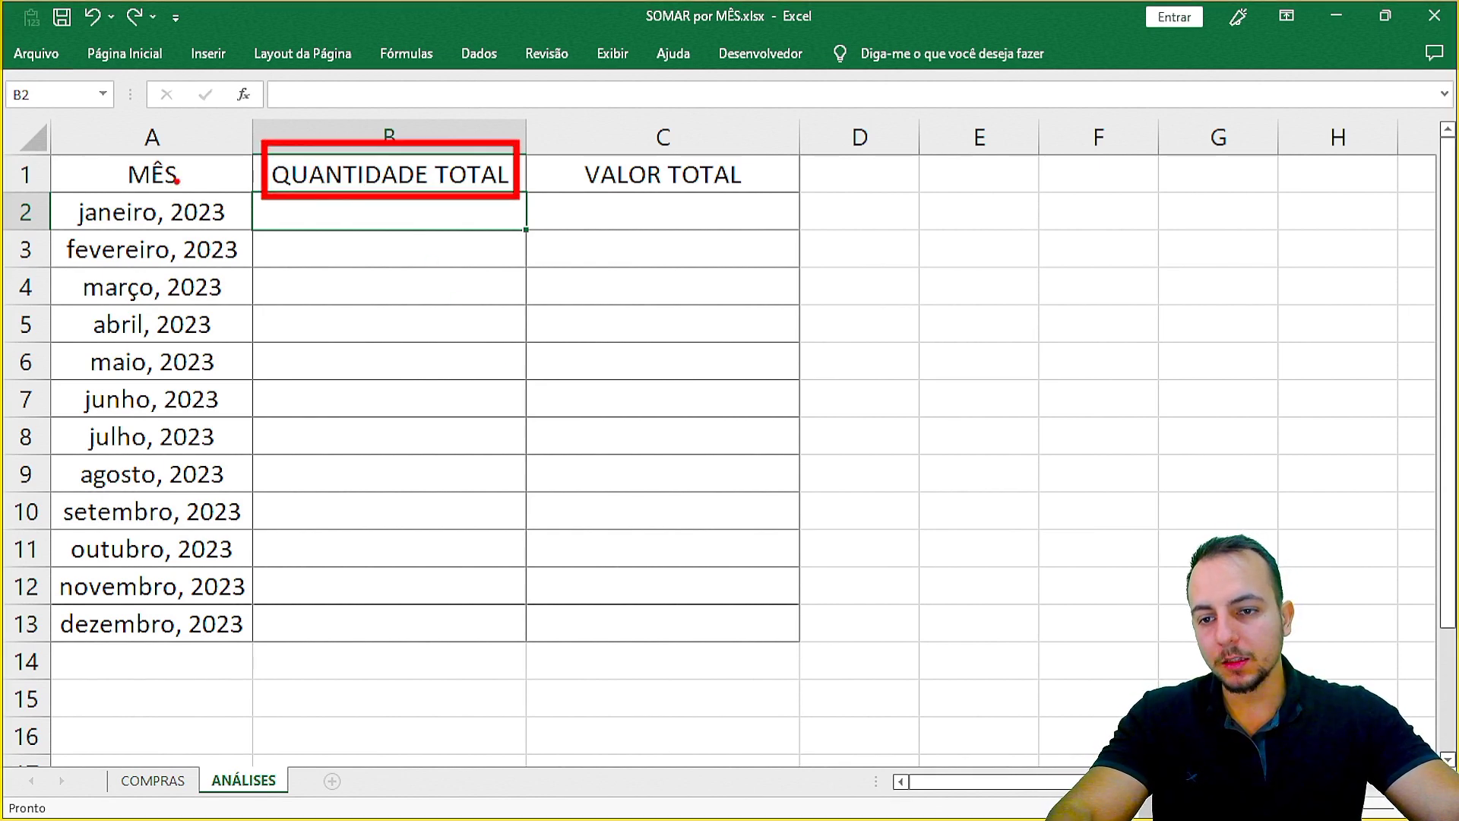
pyautogui.moveTo(58, 185); pyautogui.dragTo(245, 236)
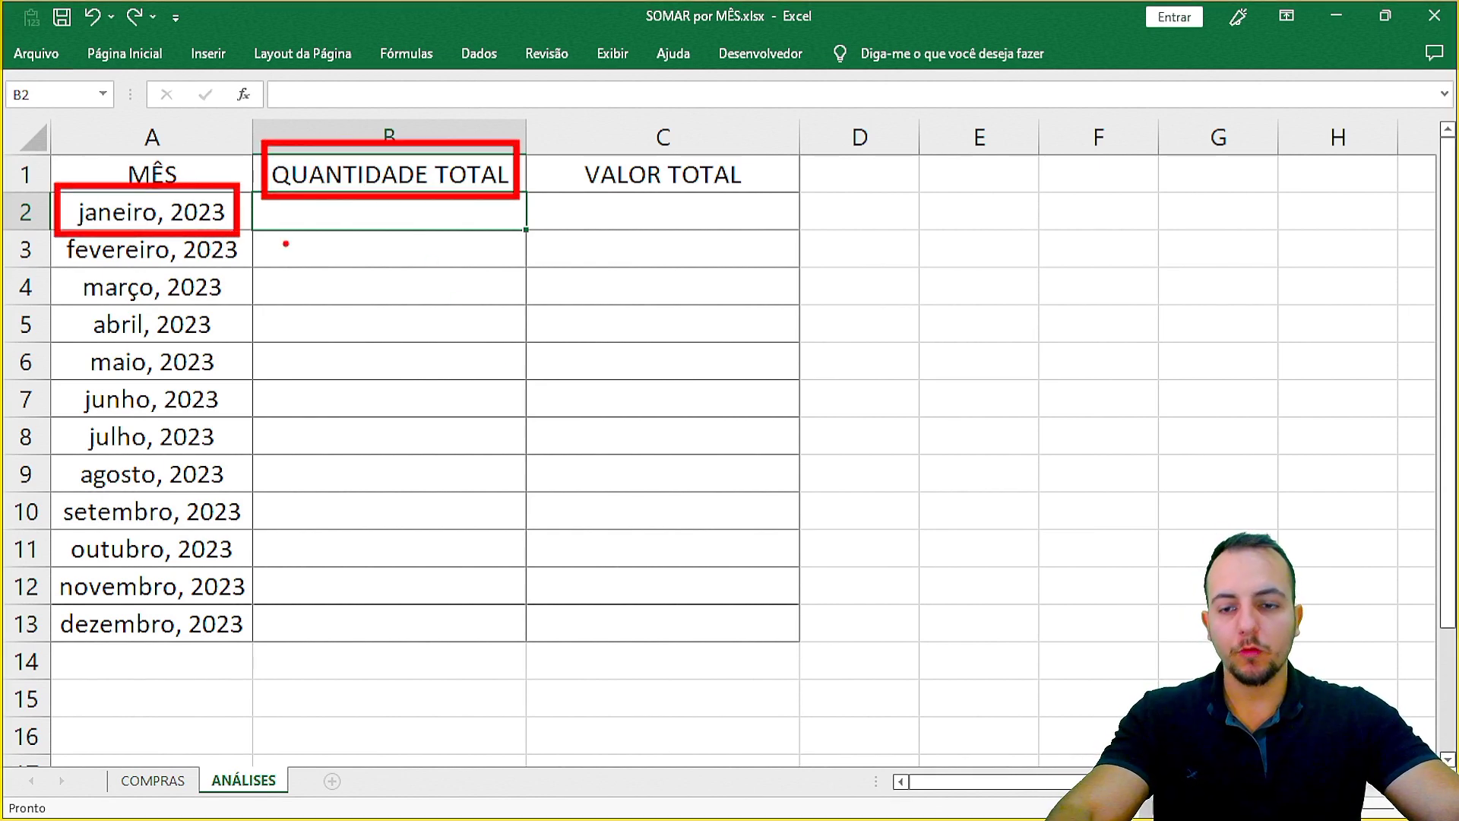
pyautogui.press('Escape')
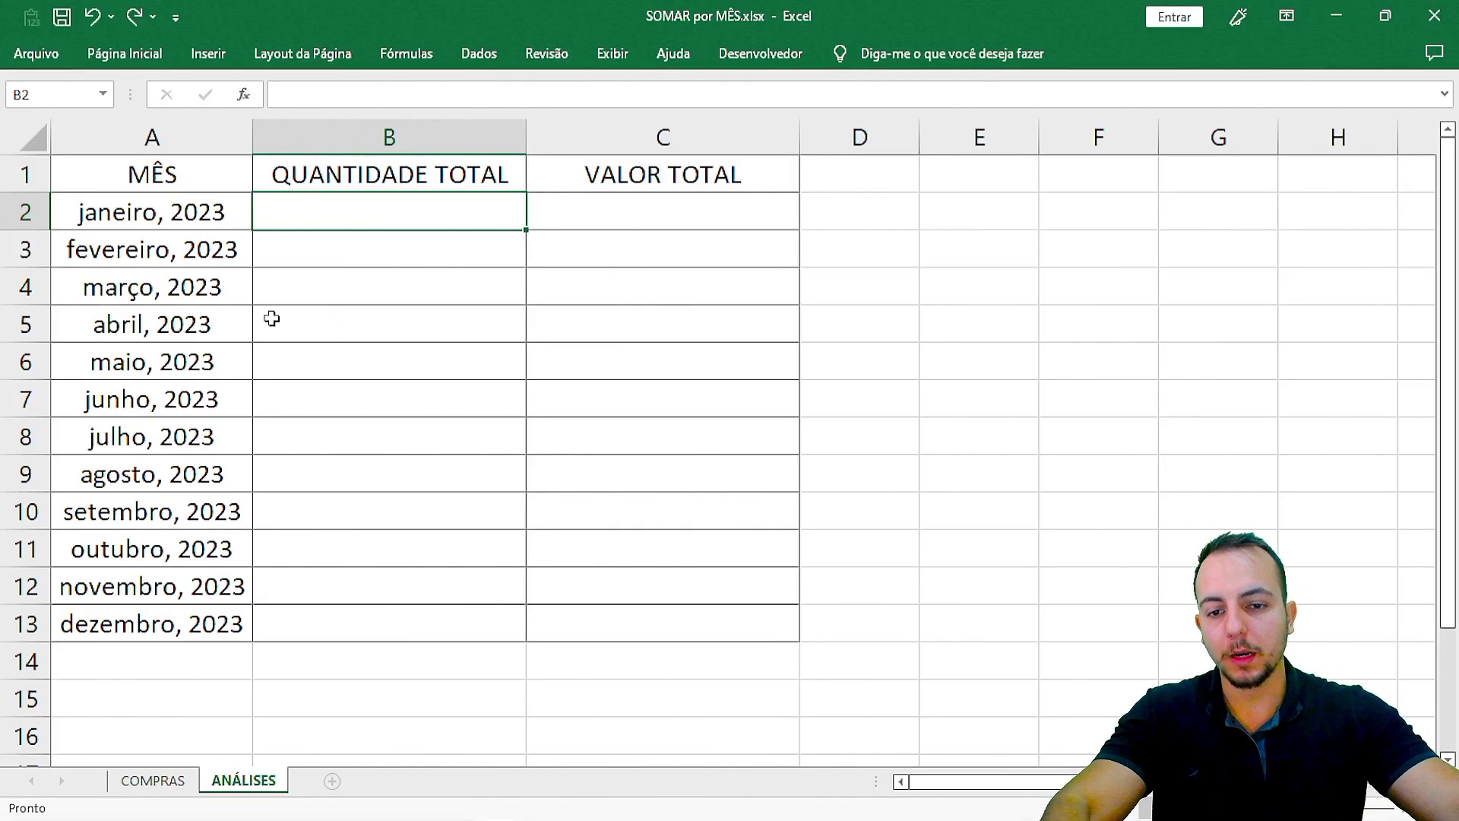
pyautogui.click(149, 783)
pyautogui.hotkey('ctrl', '2')
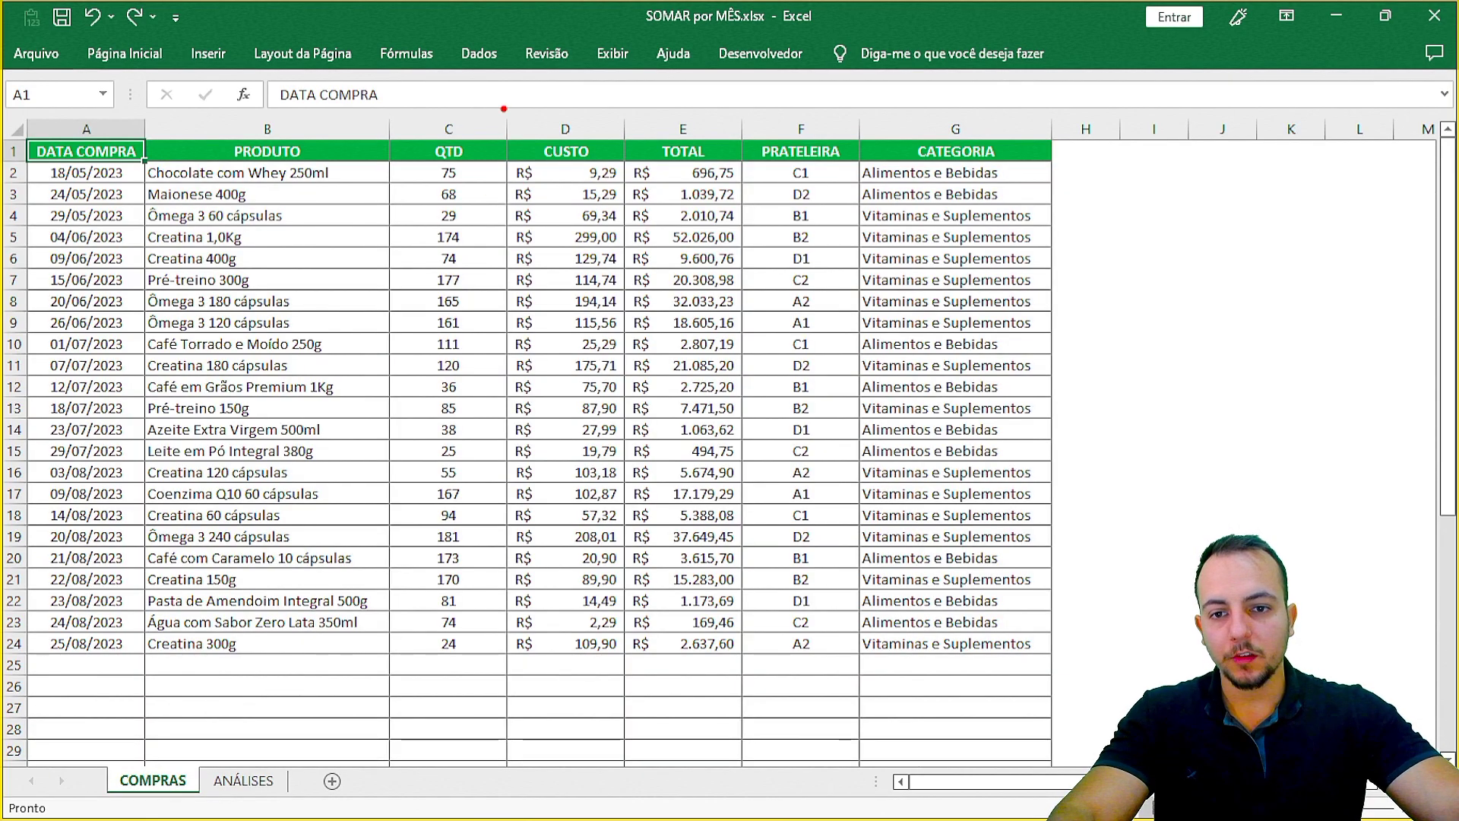
pyautogui.moveTo(408, 119)
pyautogui.mouseDown()
pyautogui.moveTo(487, 539)
pyautogui.moveTo(483, 673)
pyautogui.moveTo(561, 732)
pyautogui.mouseUp()
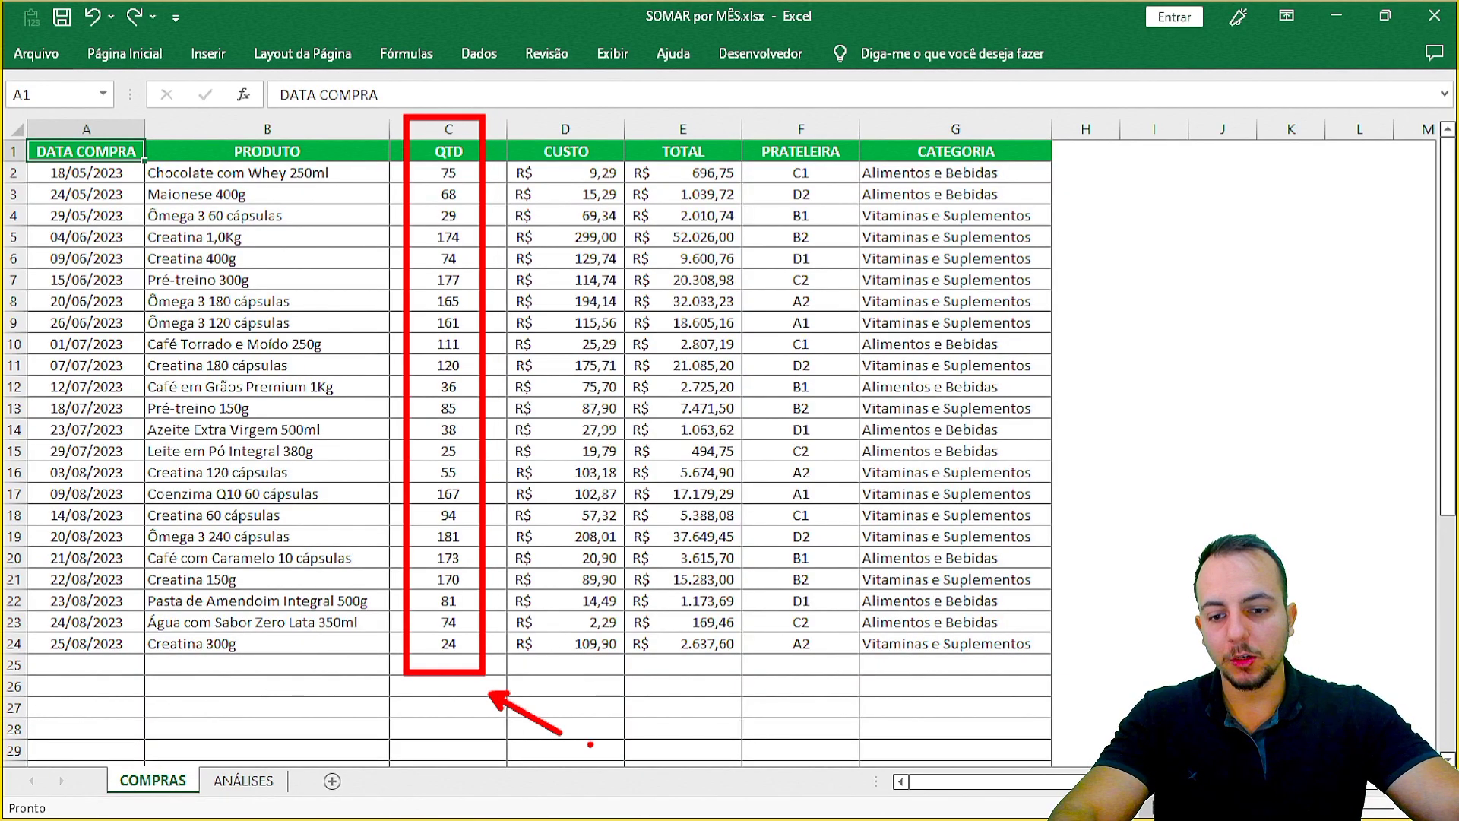
pyautogui.press('e')
pyautogui.moveTo(412, 116); pyautogui.dragTo(476, 228)
pyautogui.moveTo(36, 145); pyautogui.dragTo(130, 237)
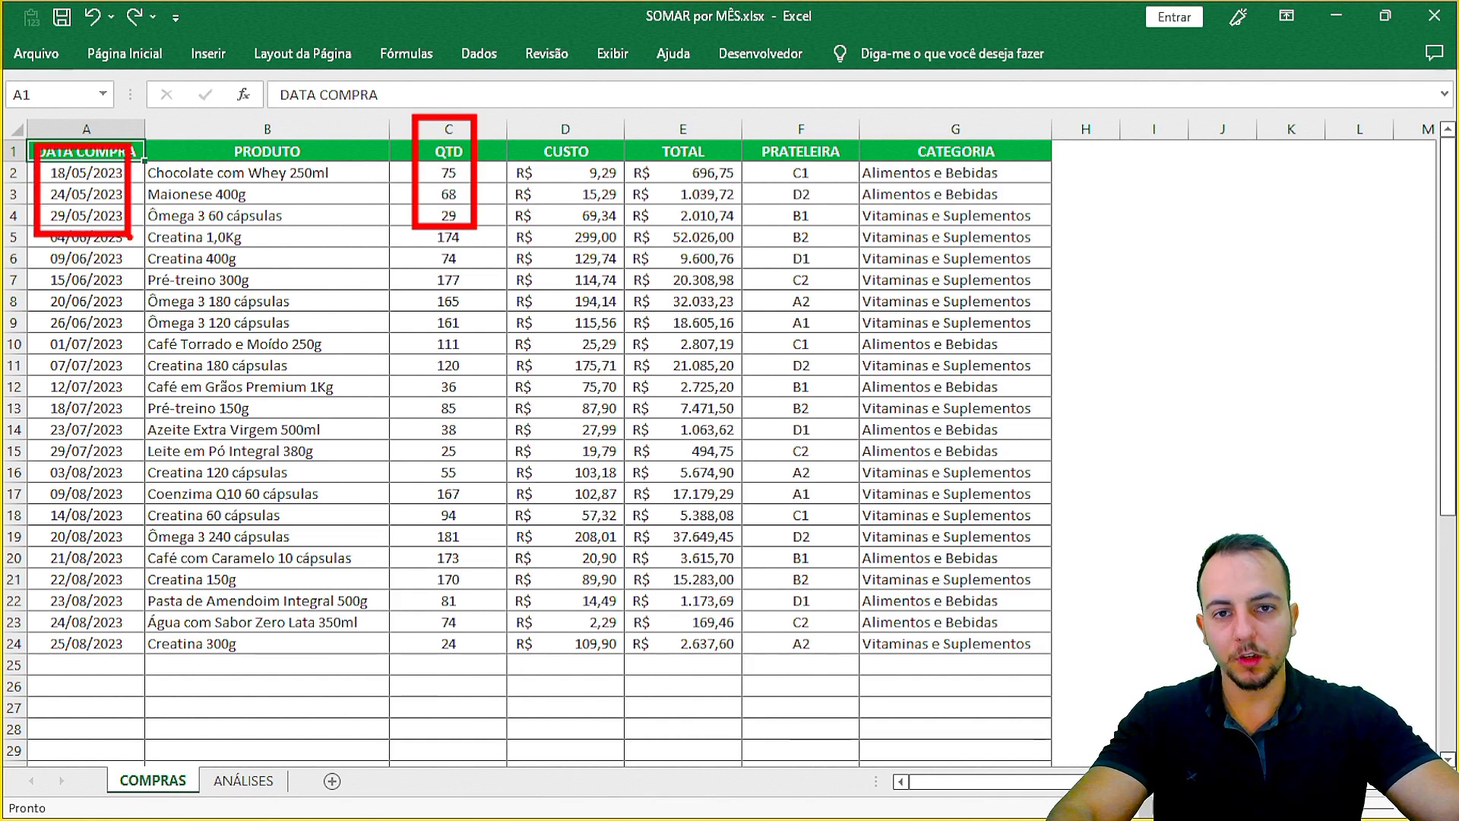
pyautogui.hotkey('ctrl', 'z')
pyautogui.hotkey('ctrl', 'z')
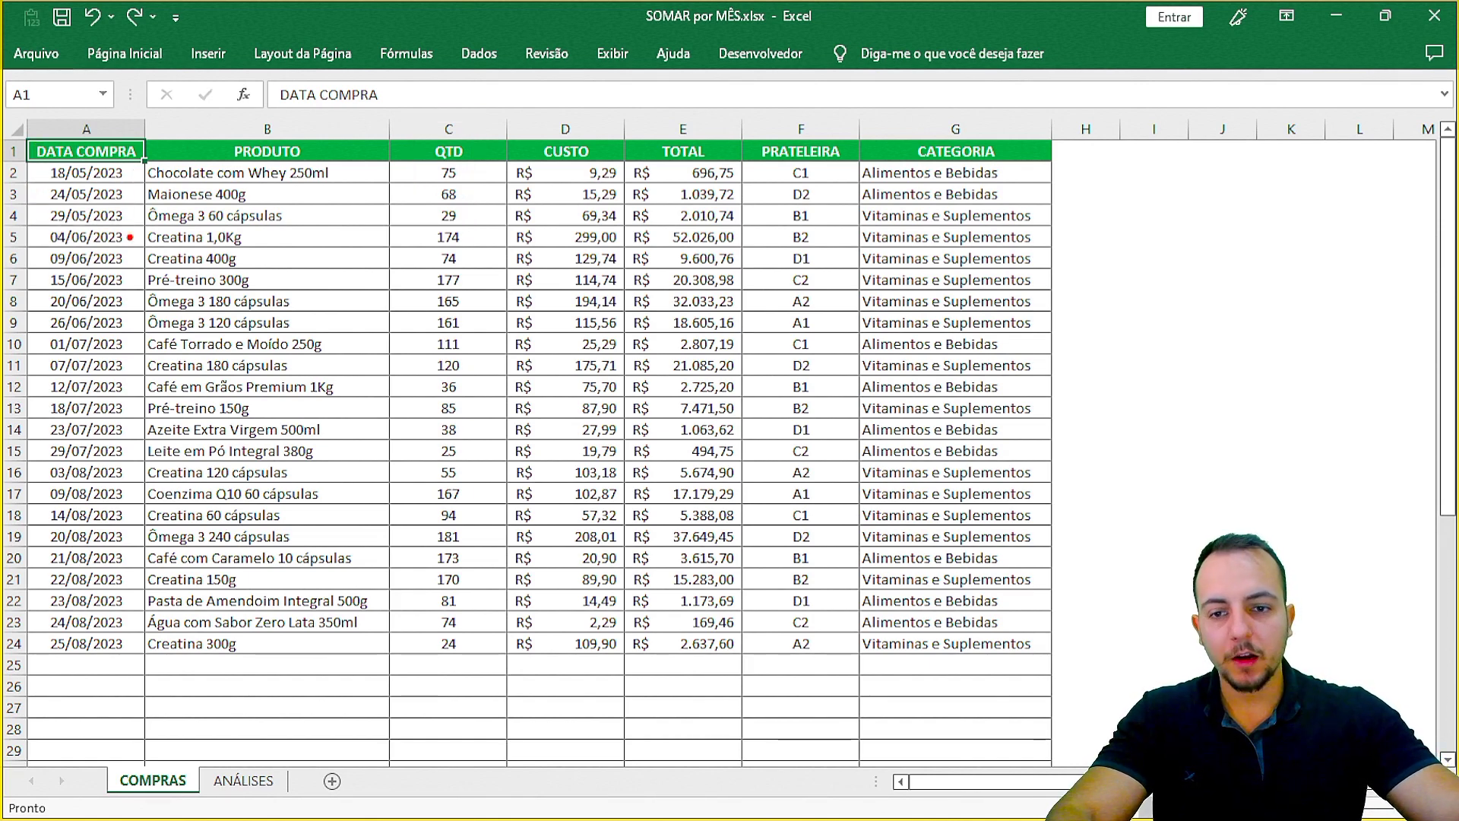
pyautogui.moveTo(415, 115); pyautogui.dragTo(494, 672)
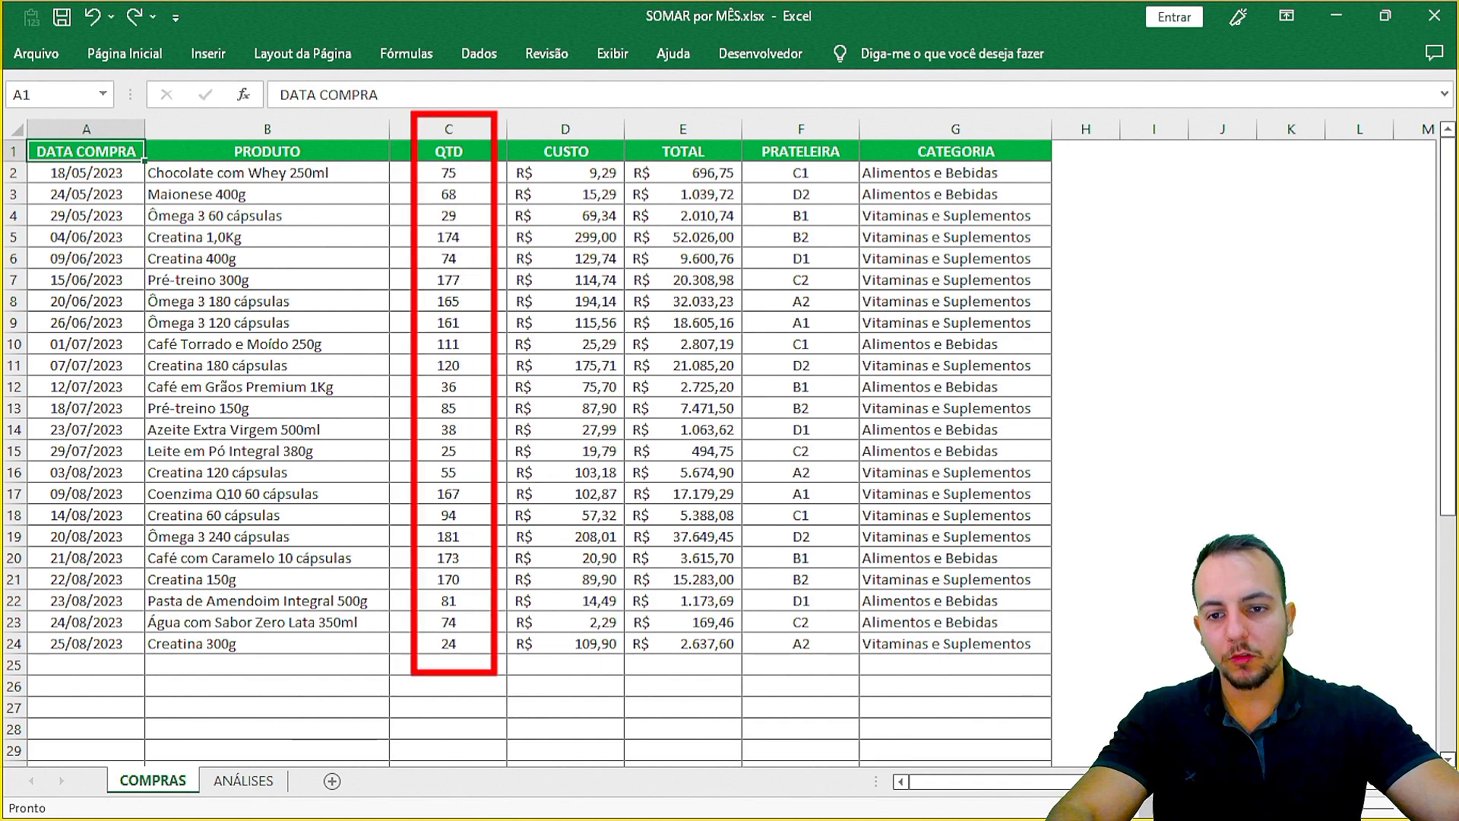
pyautogui.hotkey('ctrl', 'z')
pyautogui.moveTo(480, 173); pyautogui.dragTo(466, 157)
pyautogui.moveTo(475, 260); pyautogui.dragTo(429, 264)
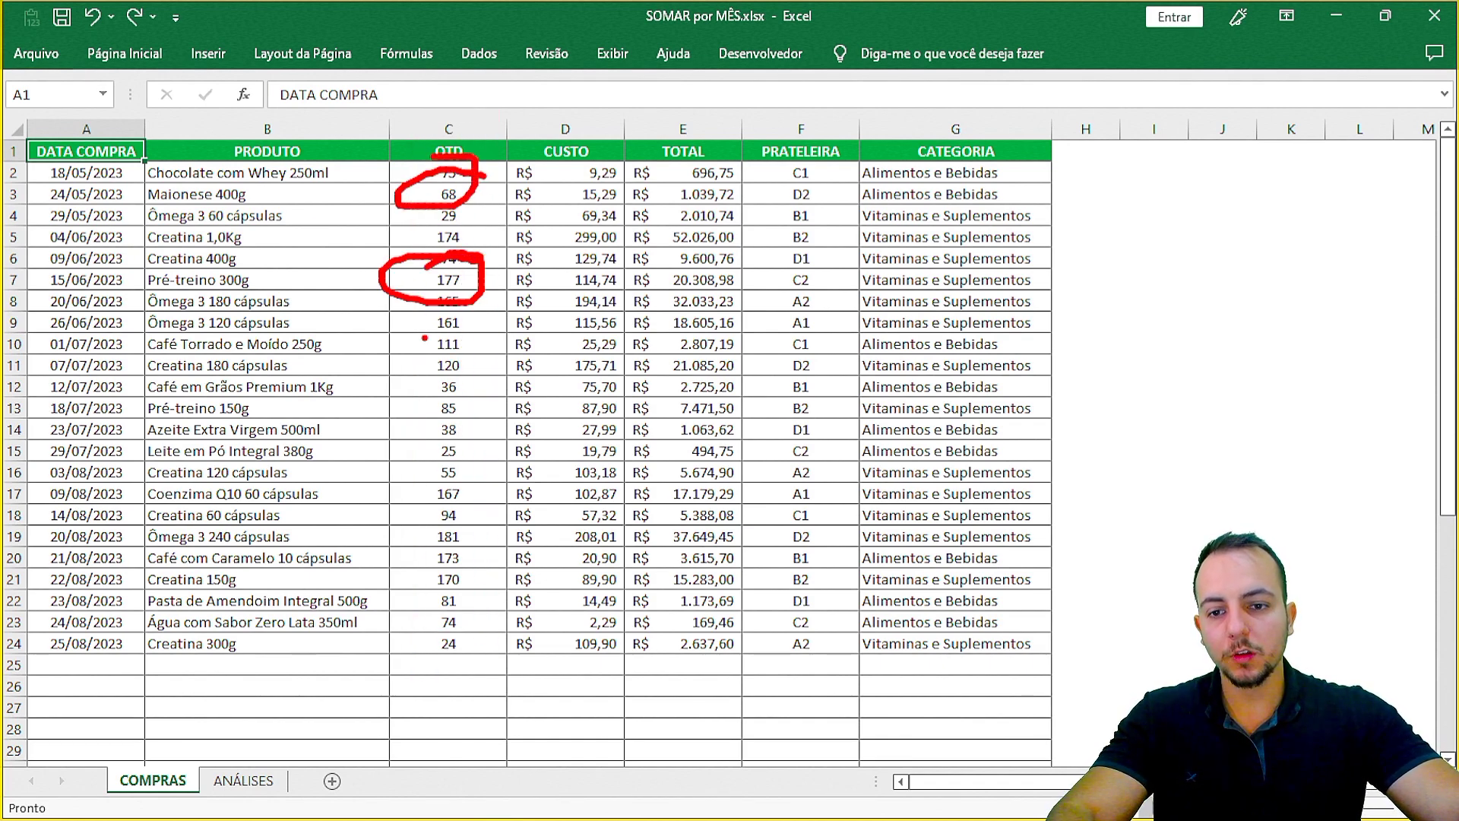
pyautogui.moveTo(459, 363); pyautogui.dragTo(430, 382)
pyautogui.moveTo(468, 456)
pyautogui.mouseDown()
pyautogui.moveTo(420, 463)
pyautogui.moveTo(465, 454)
pyautogui.mouseUp()
pyautogui.press('Escape')
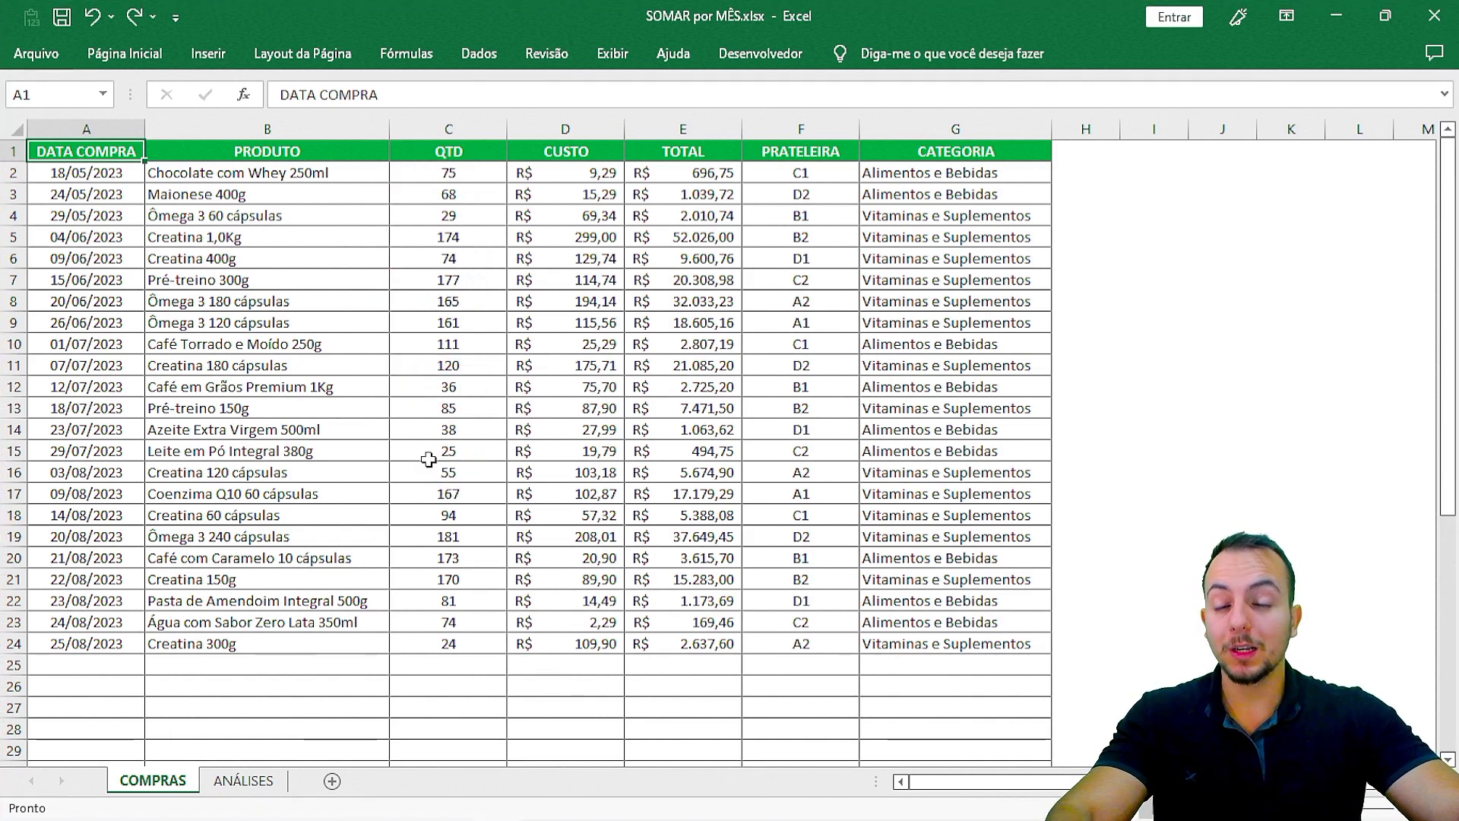
# Start a SOMASES formula in B2 of ANÁLISES with COMPRAS column C (QTD) as the sum range.
pyautogui.click(243, 781)
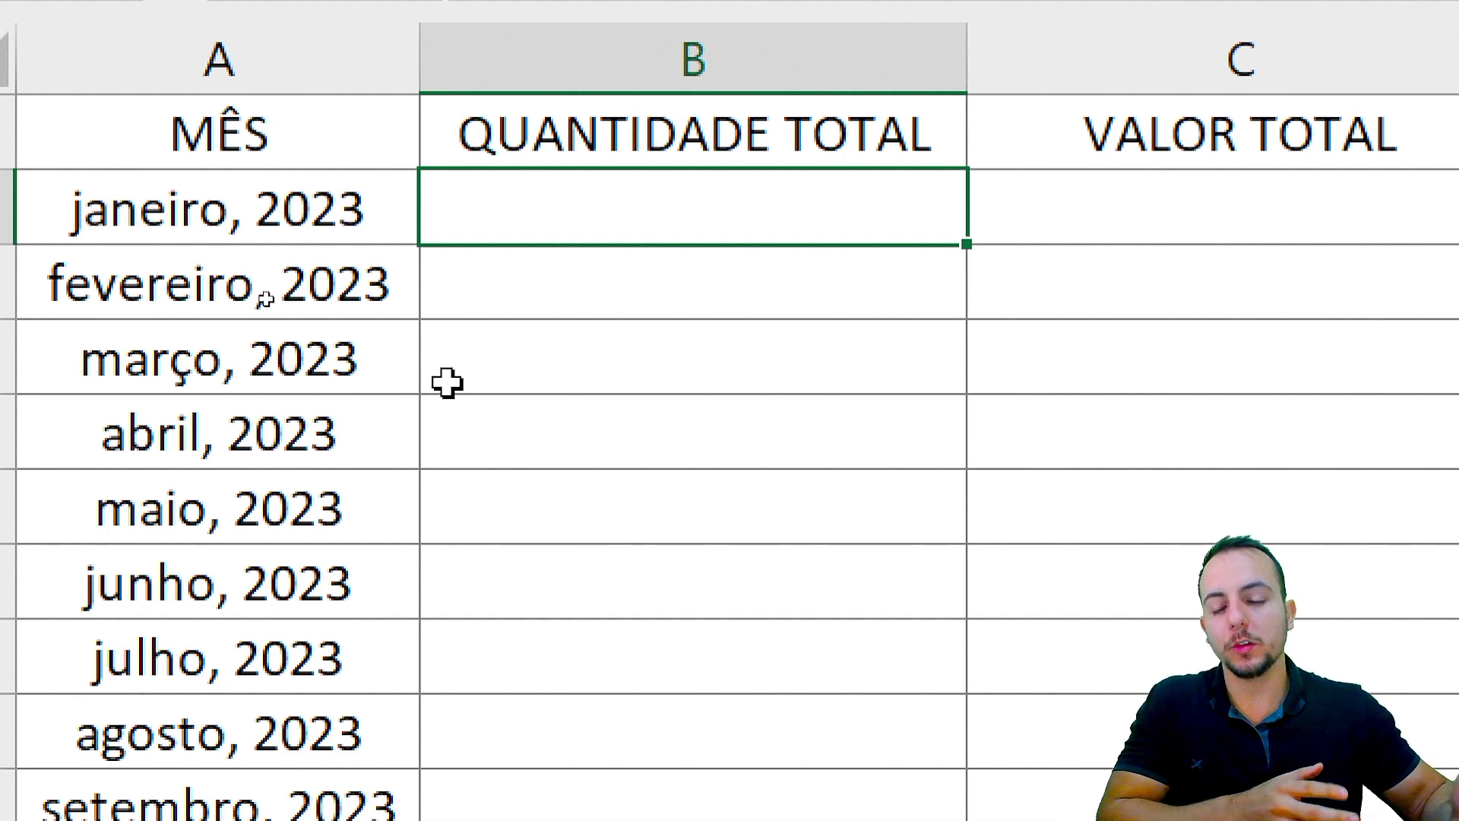
pyautogui.write('=SOMASES')
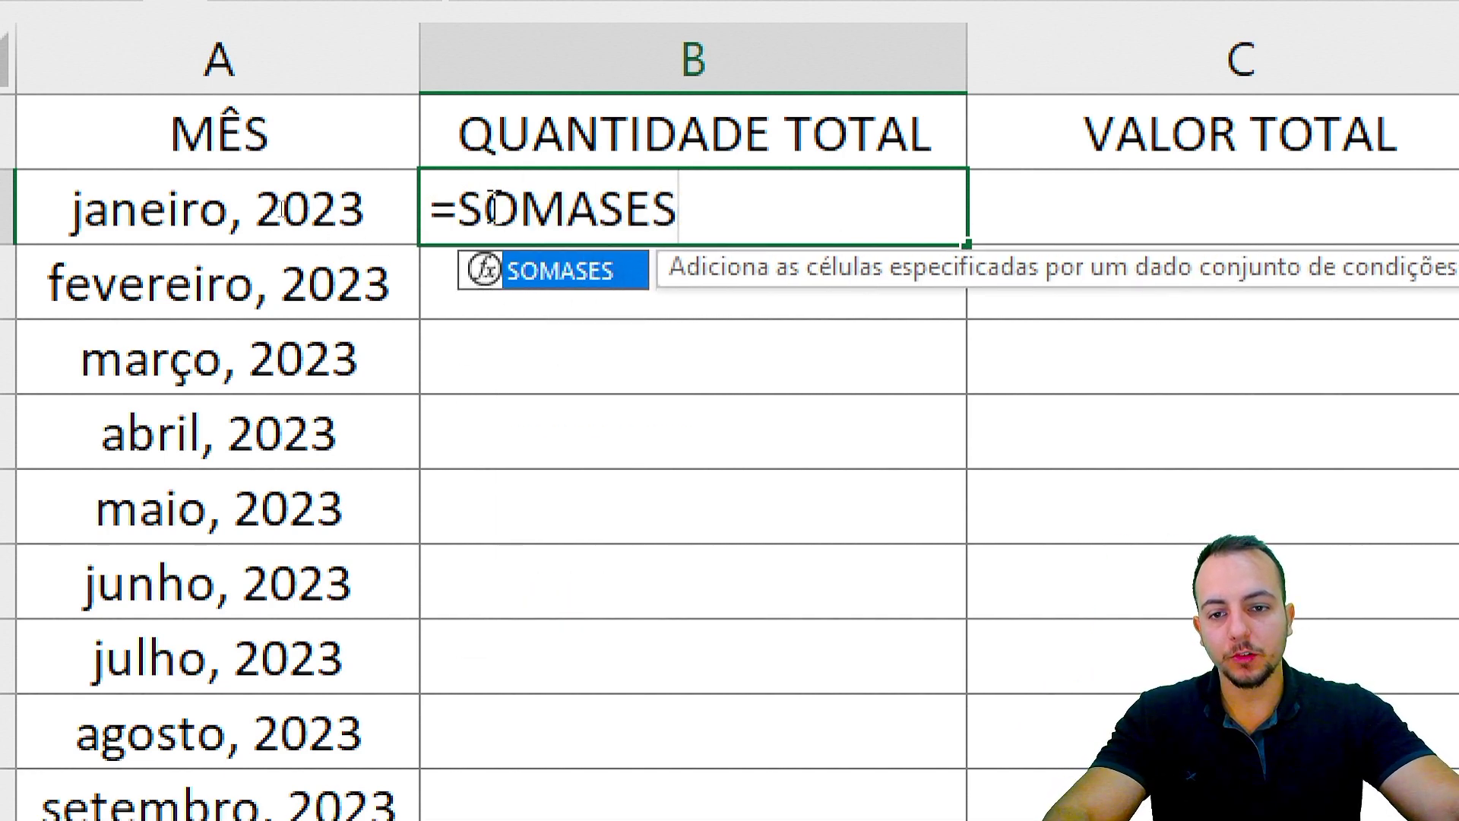
pyautogui.doubleClick(546, 278)
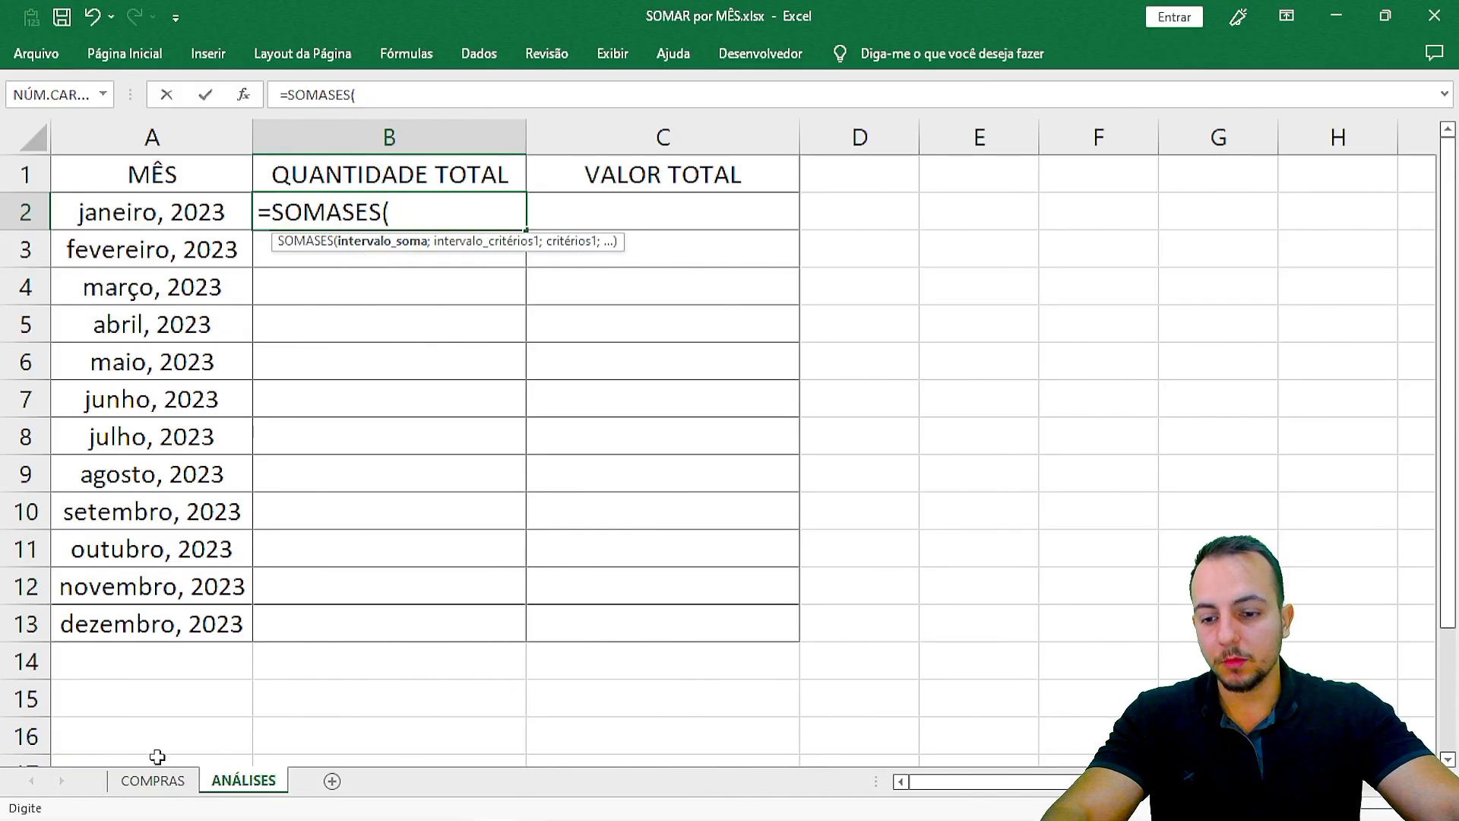
pyautogui.click(156, 780)
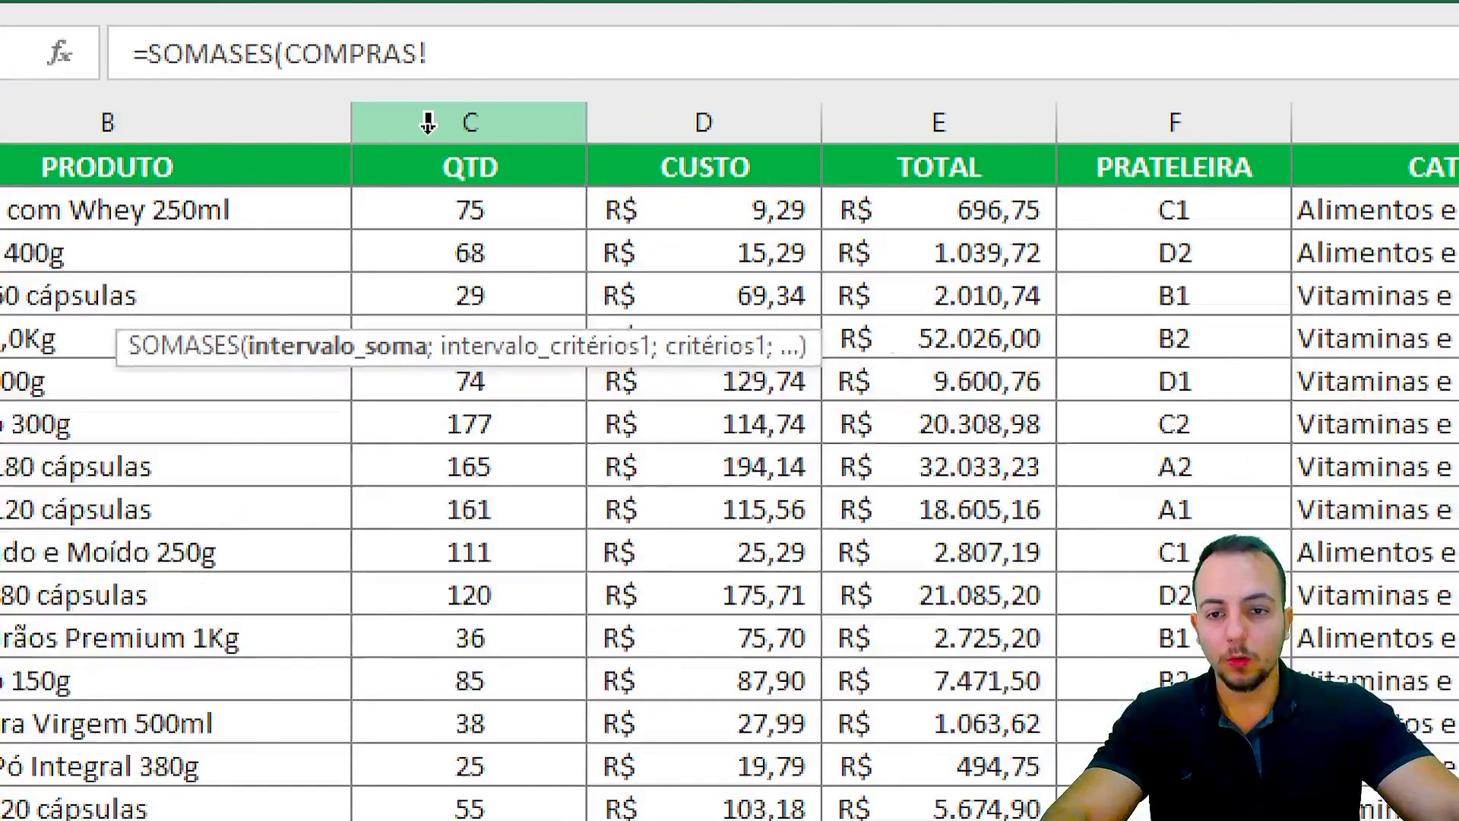
pyautogui.click(428, 129)
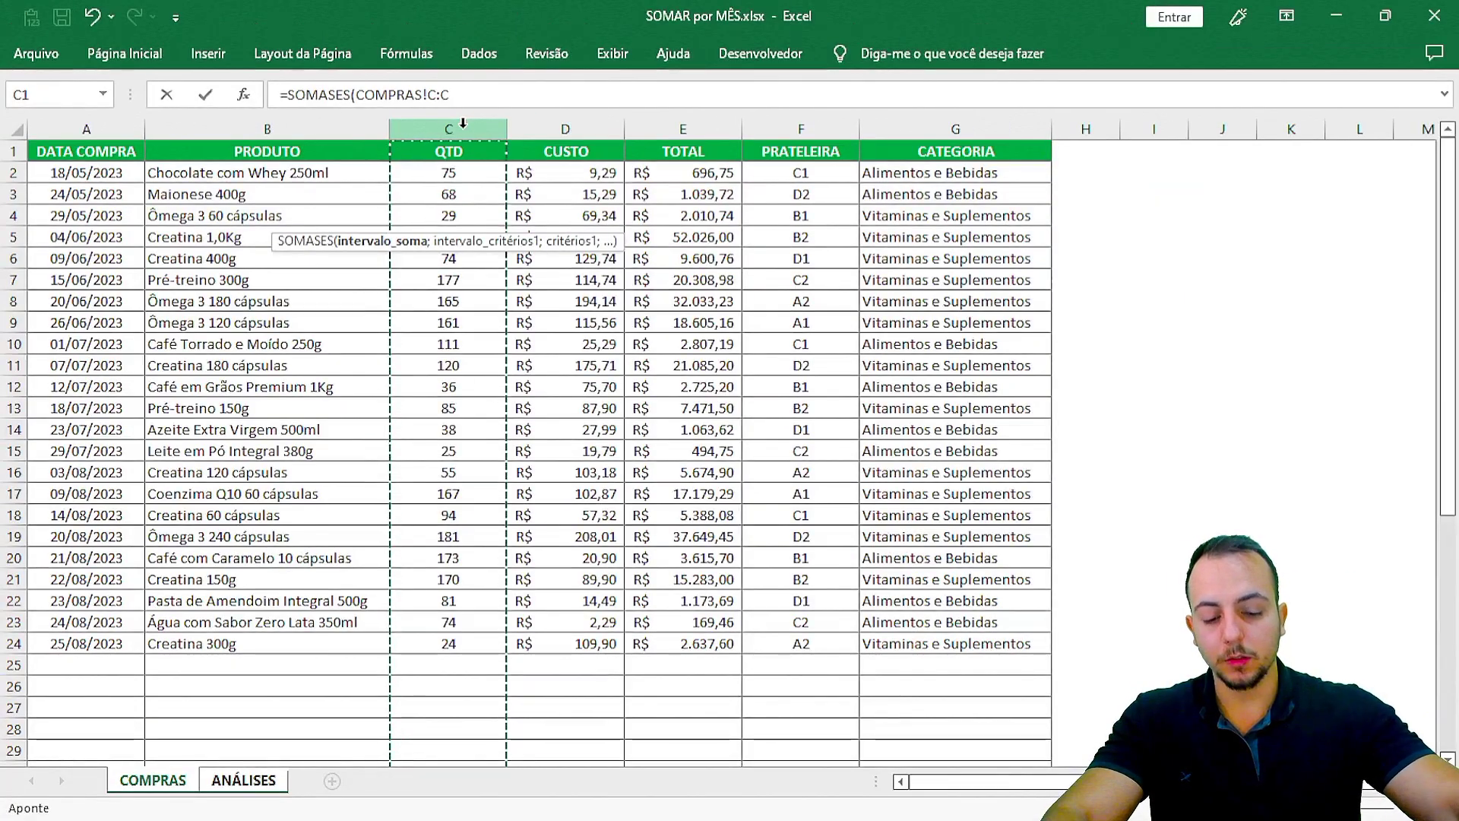
pyautogui.write(';')
# Add COMPRAS column A as the first criteria range of the SOMASES formula, with the criterion ">="&ANÁLISES!A2.
pyautogui.click(489, 99)
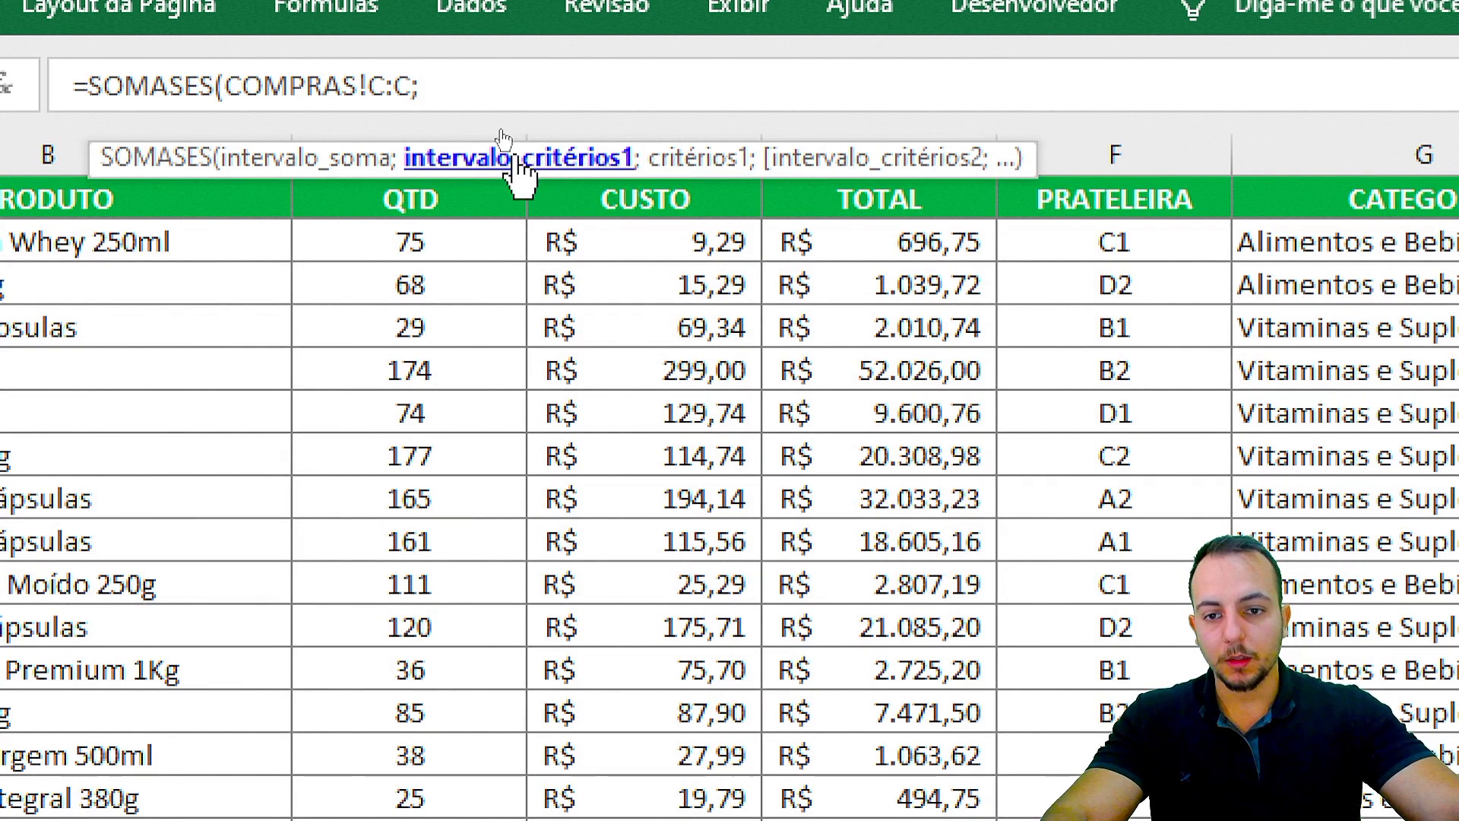
pyautogui.click(173, 152)
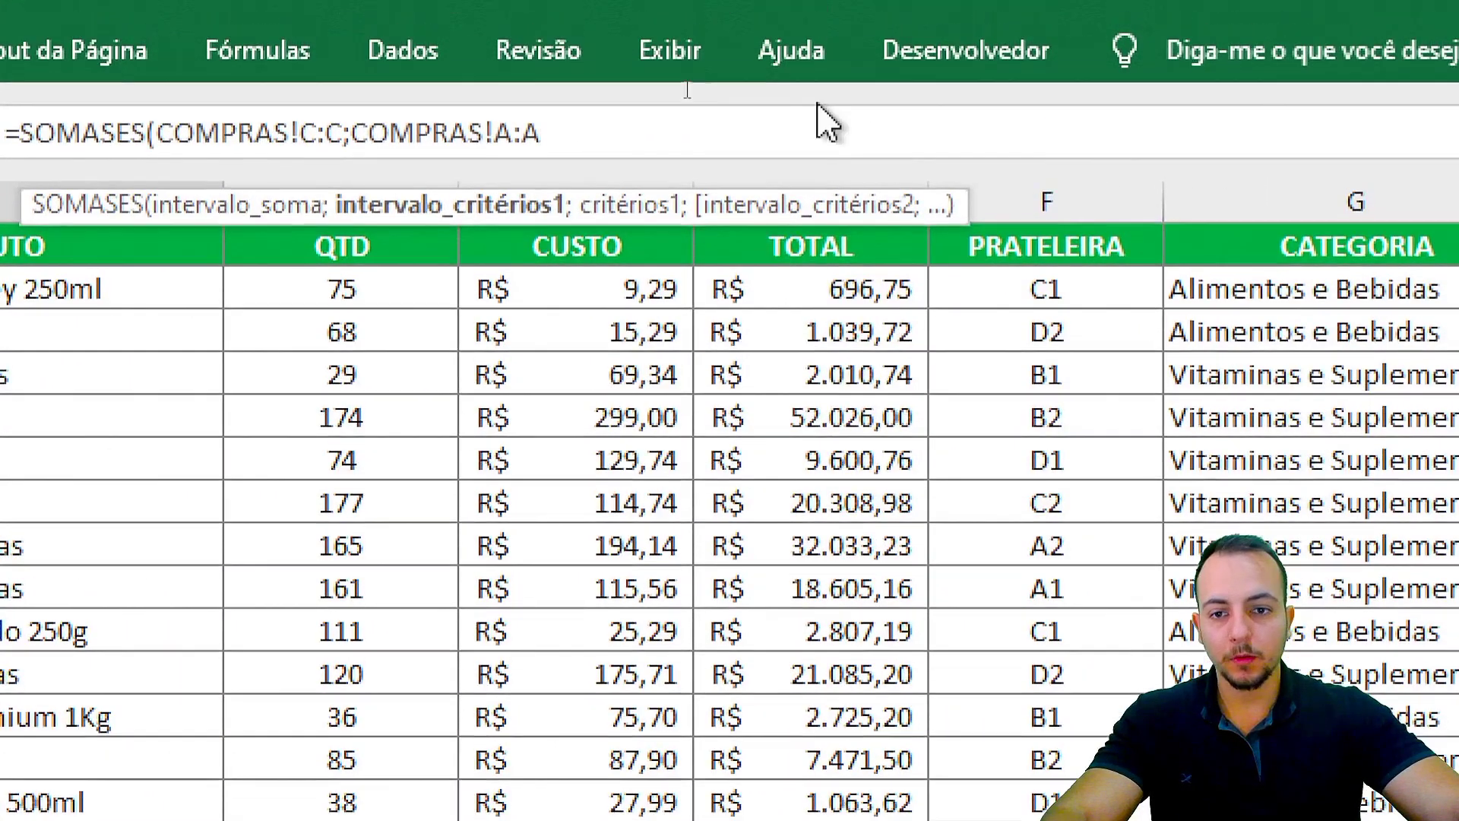
pyautogui.write(';')
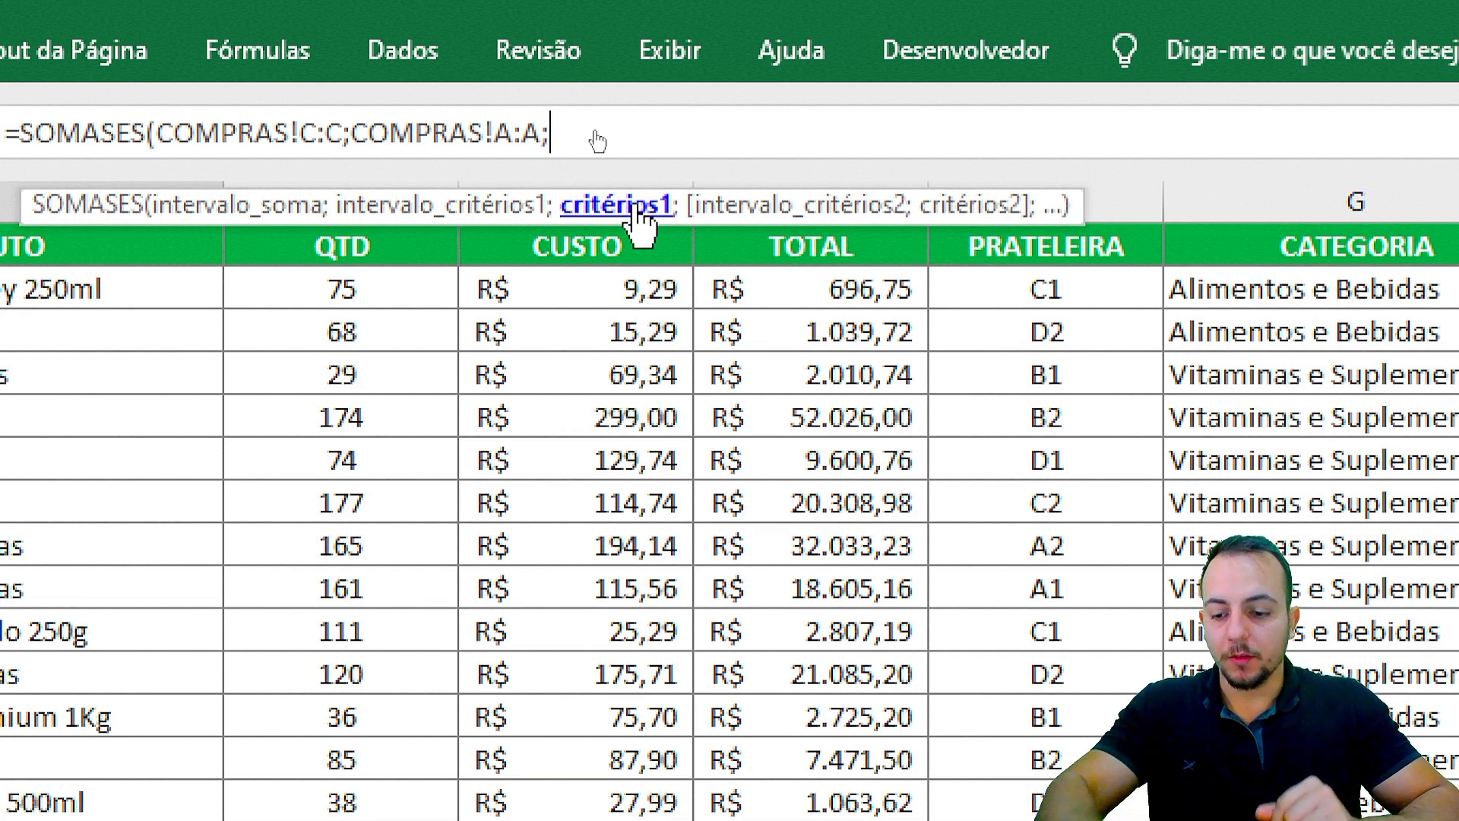
pyautogui.write('>')
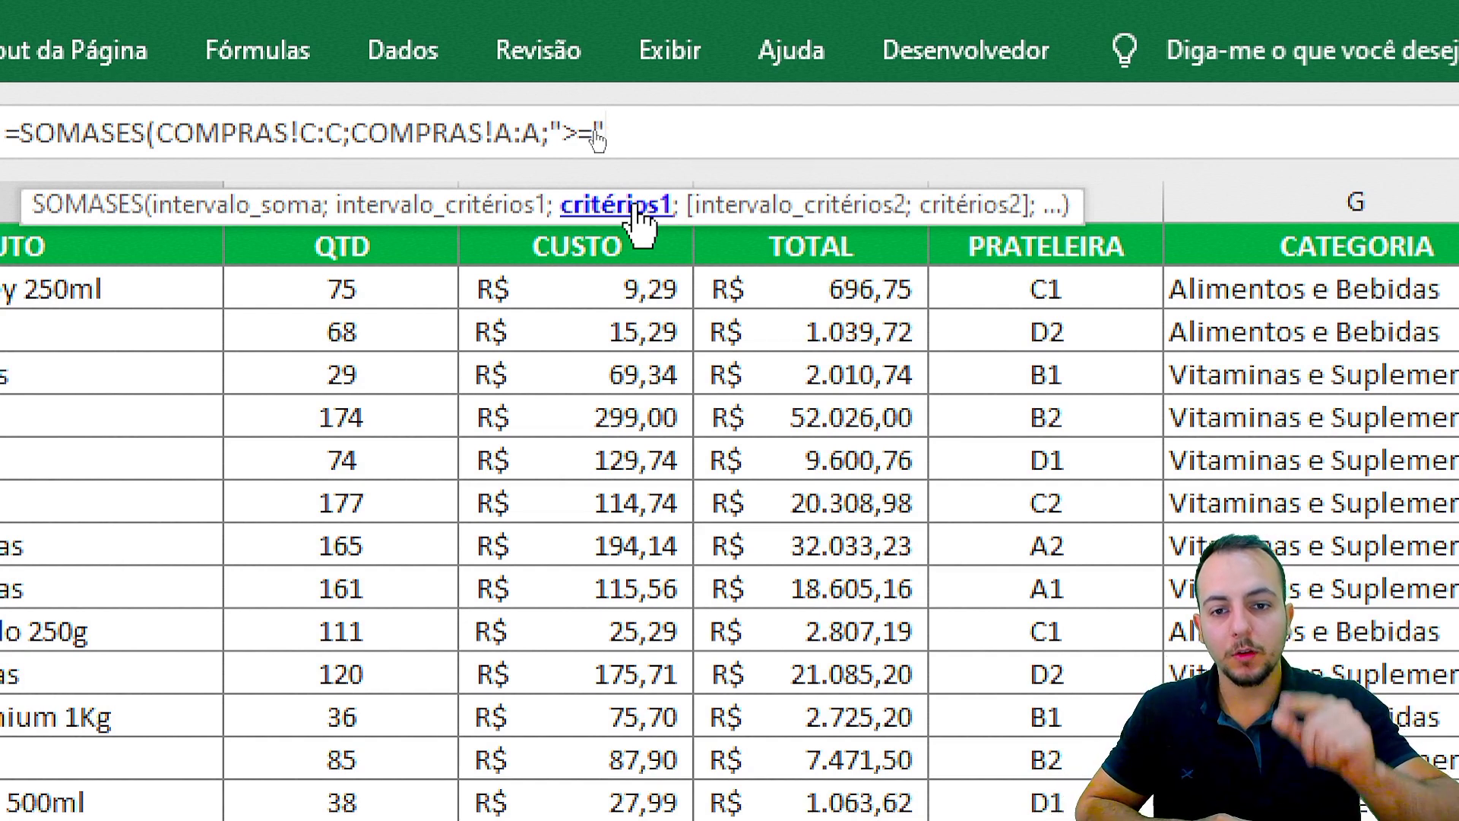
pyautogui.write('="&')
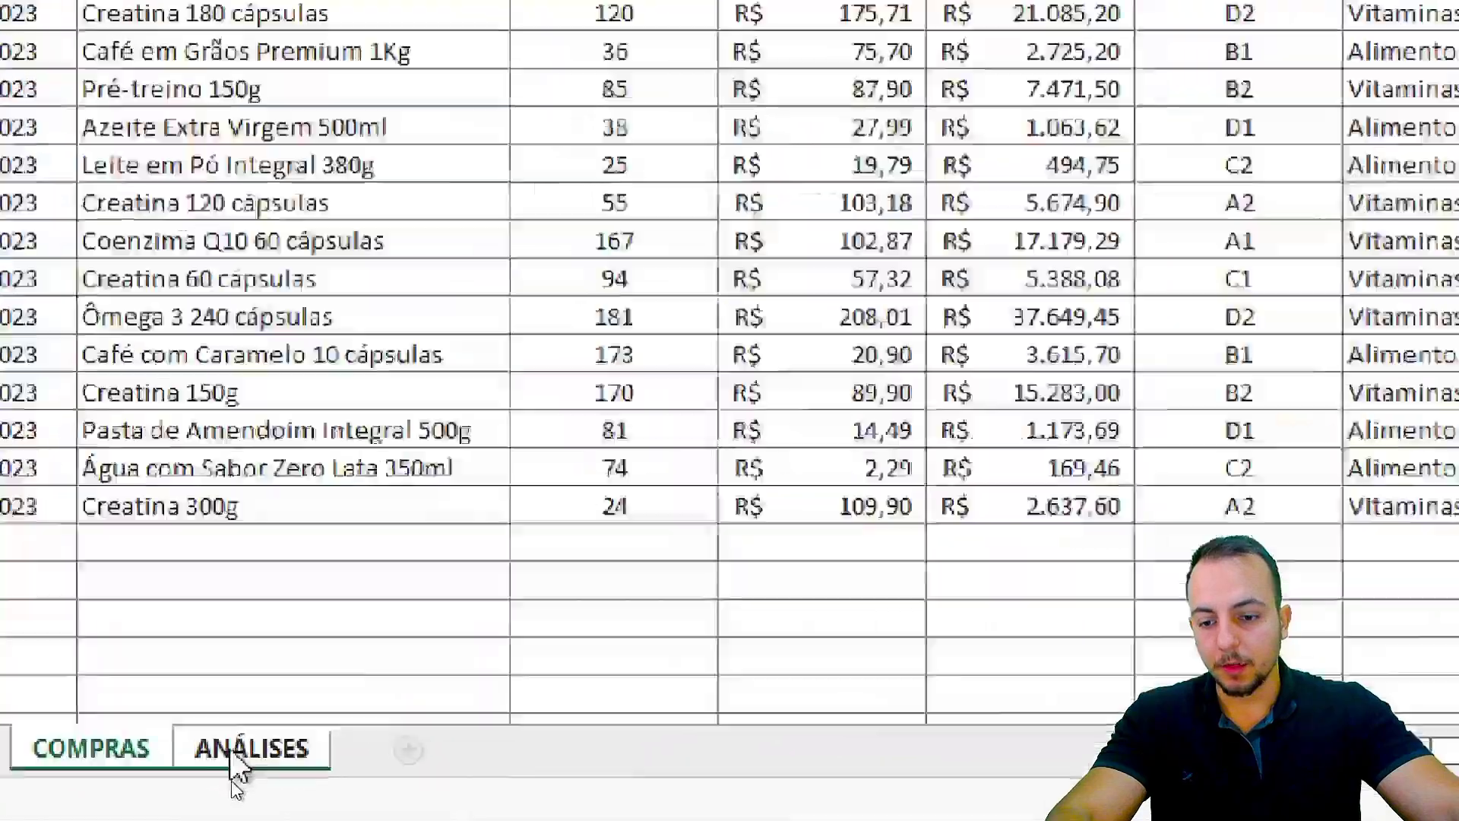
pyautogui.click(244, 781)
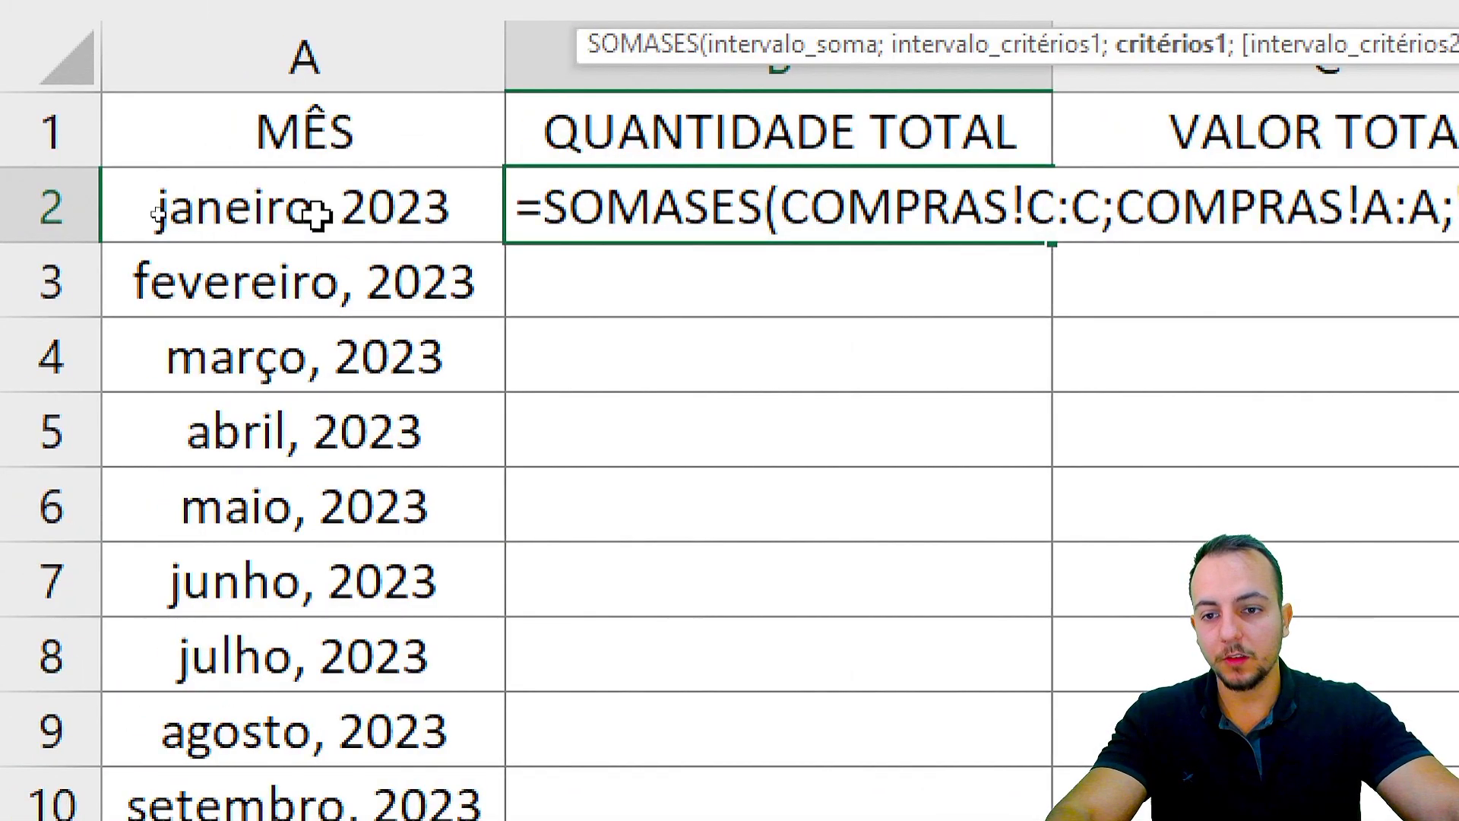
pyautogui.click(281, 197)
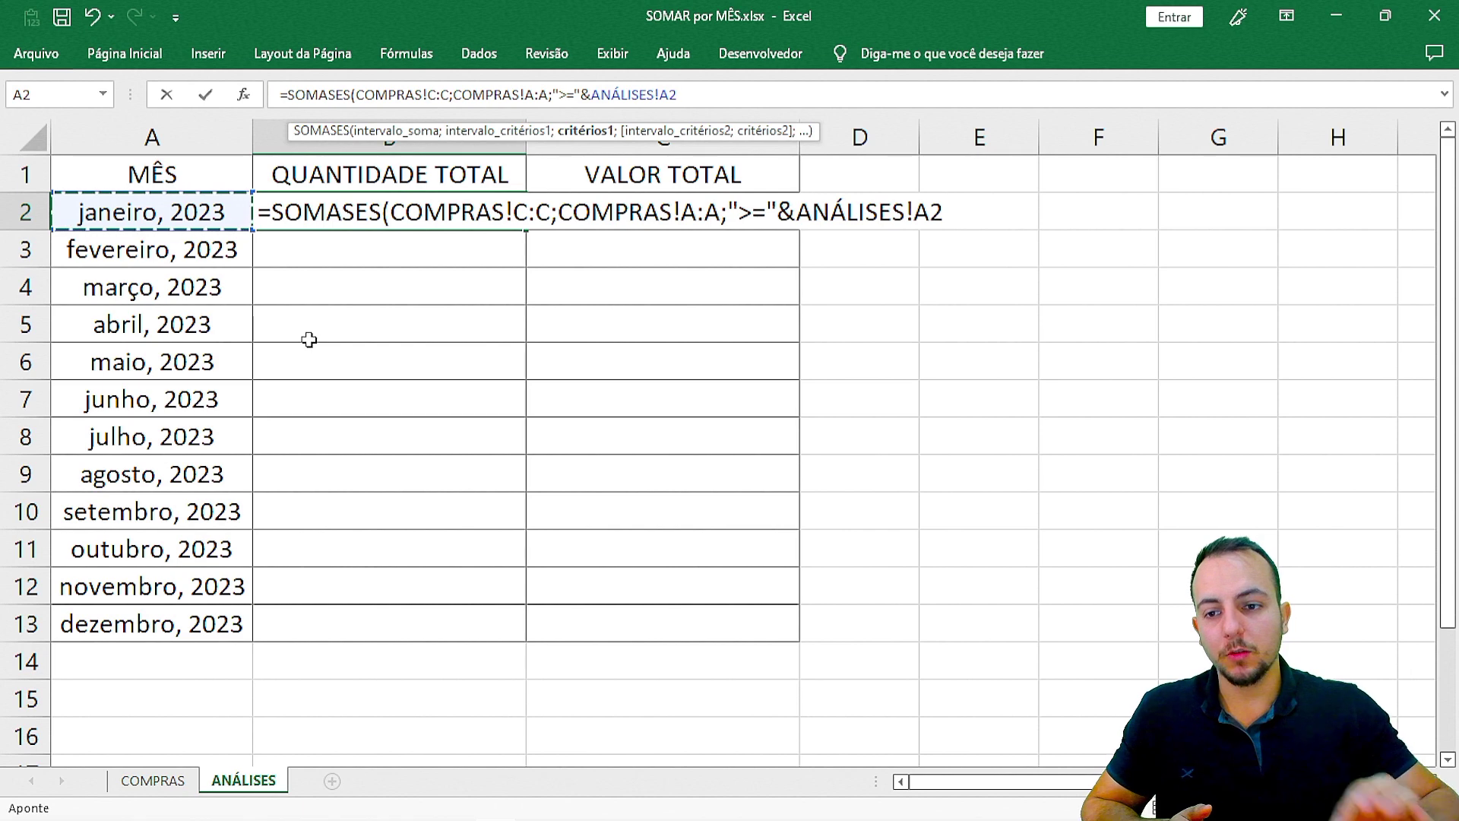
pyautogui.hotkey('ctrl', '2')
pyautogui.moveTo(215, 219); pyautogui.dragTo(334, 302)
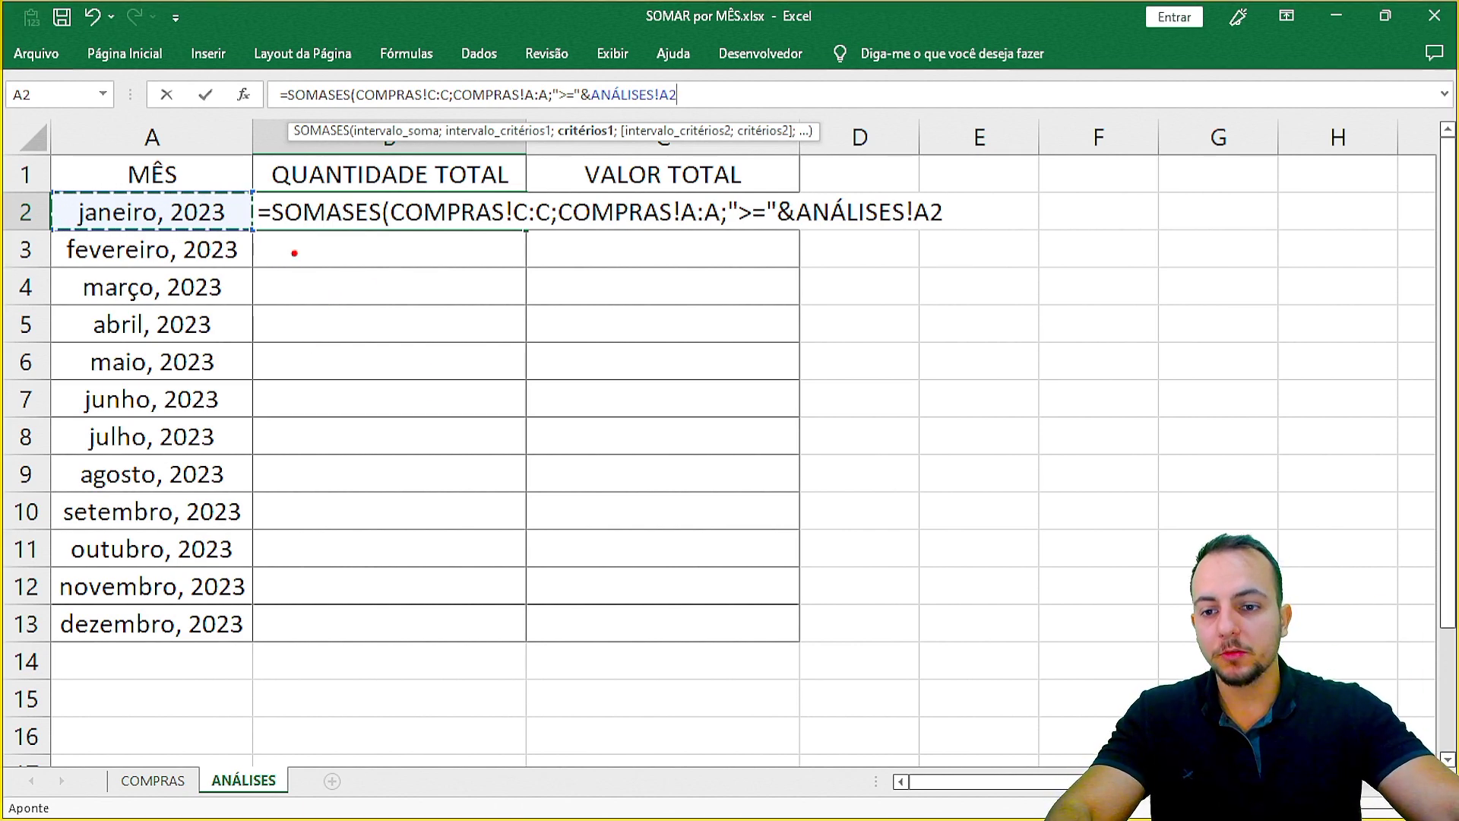
pyautogui.moveTo(227, 251); pyautogui.dragTo(443, 332)
pyautogui.moveTo(232, 290); pyautogui.dragTo(342, 316)
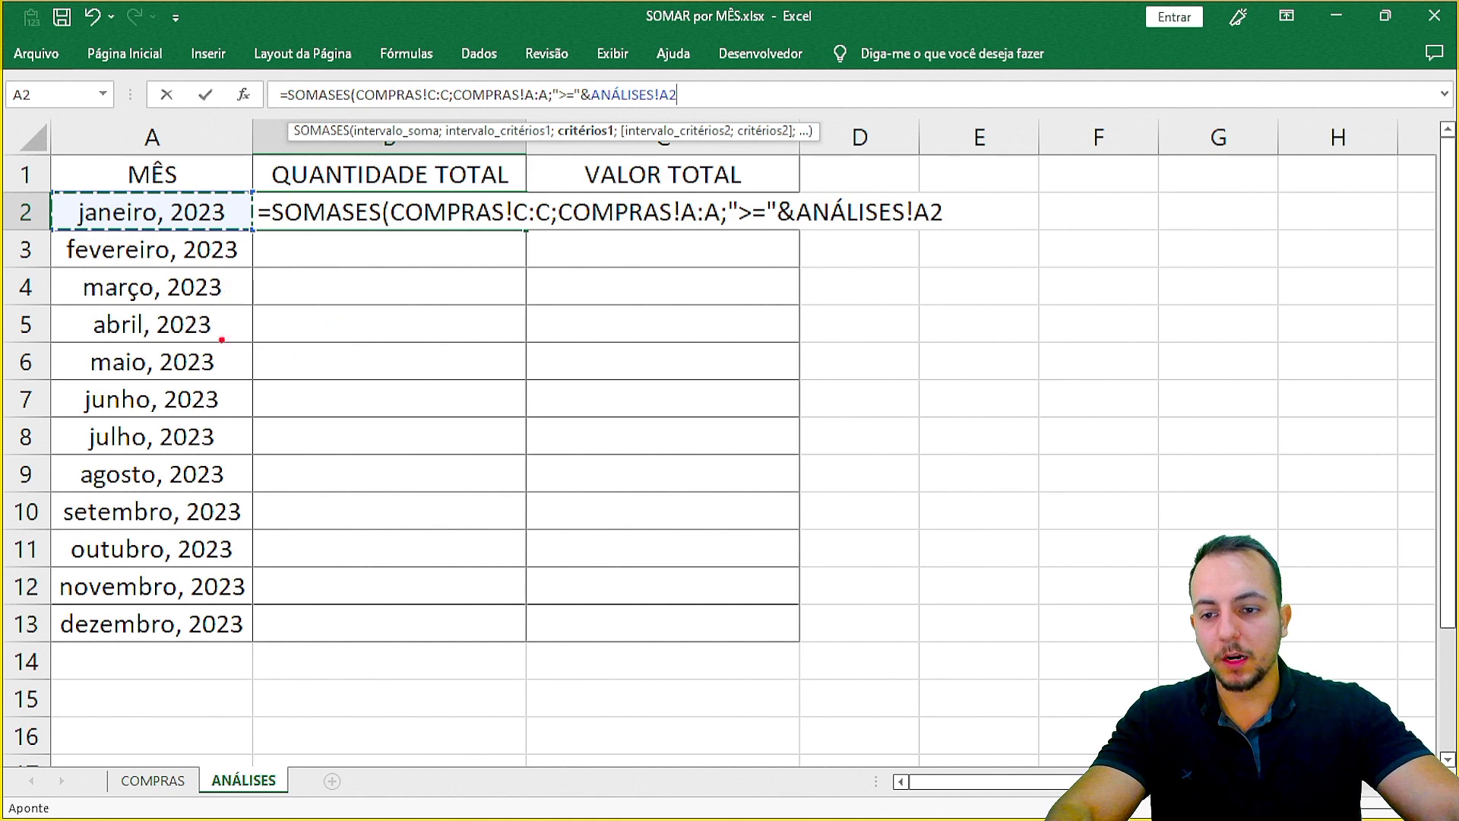
pyautogui.moveTo(216, 327); pyautogui.dragTo(384, 384)
pyautogui.moveTo(387, 248)
pyautogui.mouseDown()
pyautogui.moveTo(373, 302)
pyautogui.moveTo(367, 617)
pyautogui.moveTo(396, 592)
pyautogui.mouseUp()
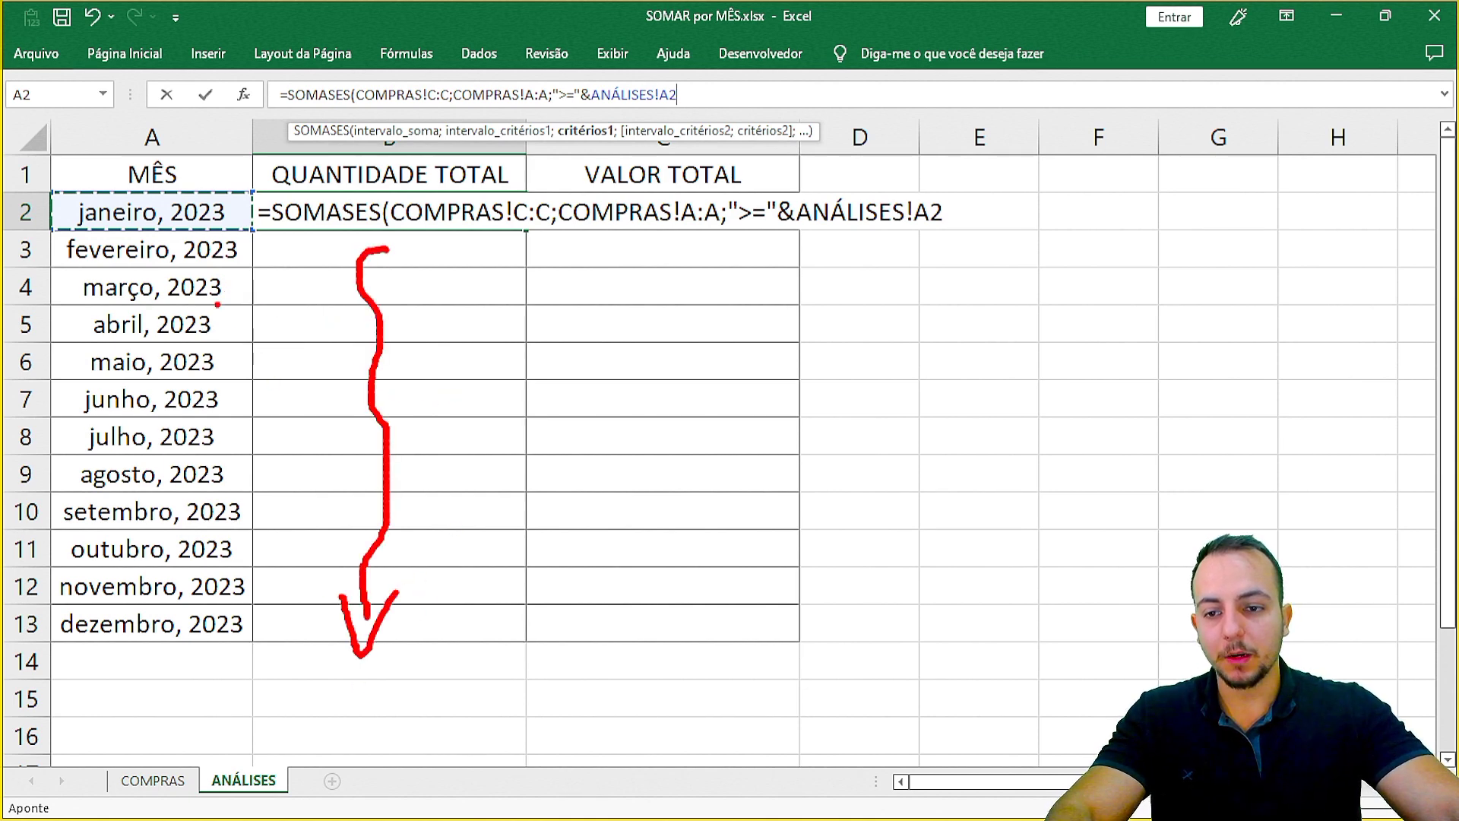
pyautogui.moveTo(204, 248)
pyautogui.mouseDown()
pyautogui.moveTo(203, 691)
pyautogui.moveTo(247, 665)
pyautogui.mouseUp()
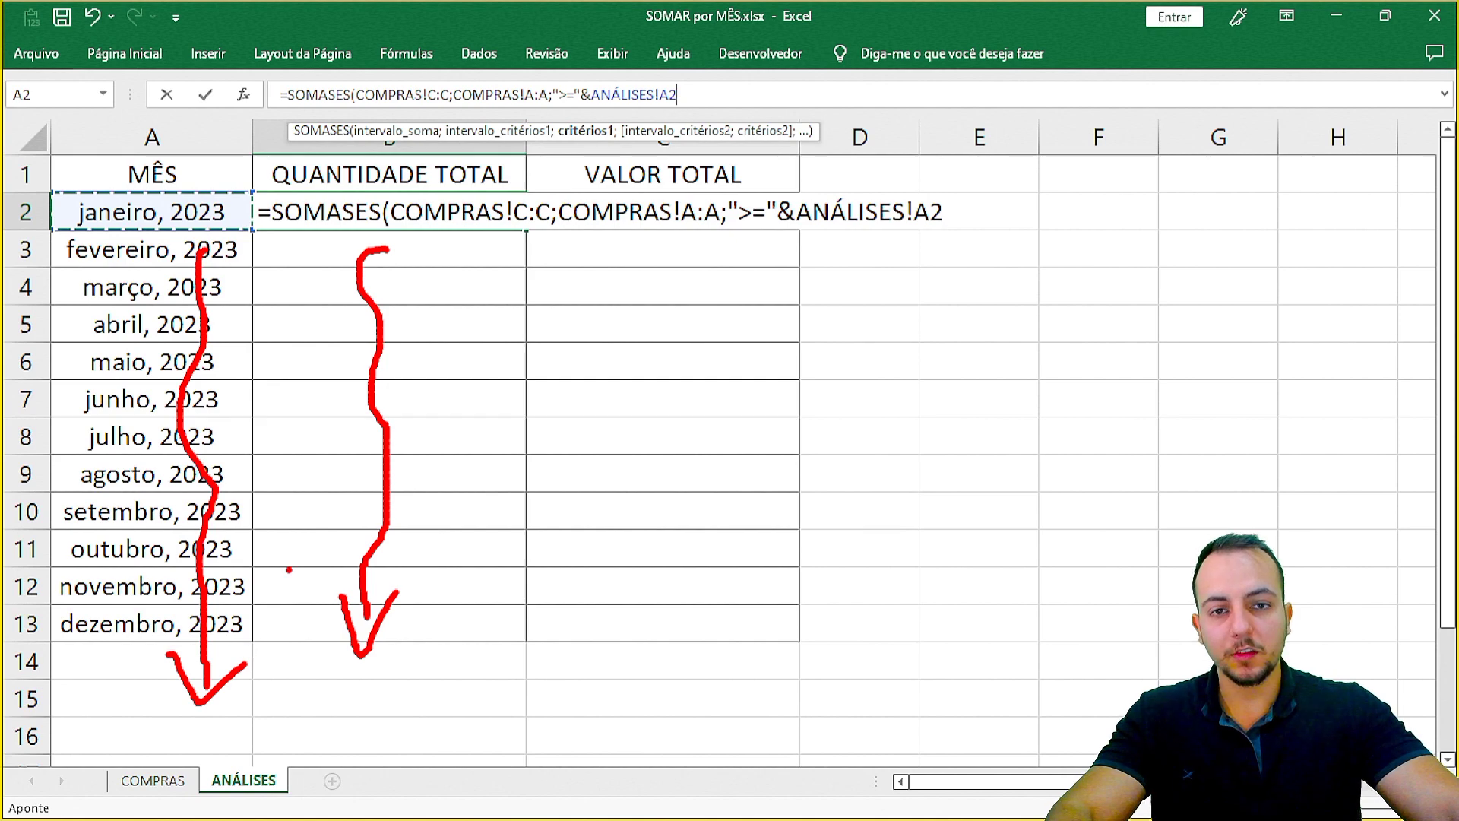
pyautogui.press('Escape')
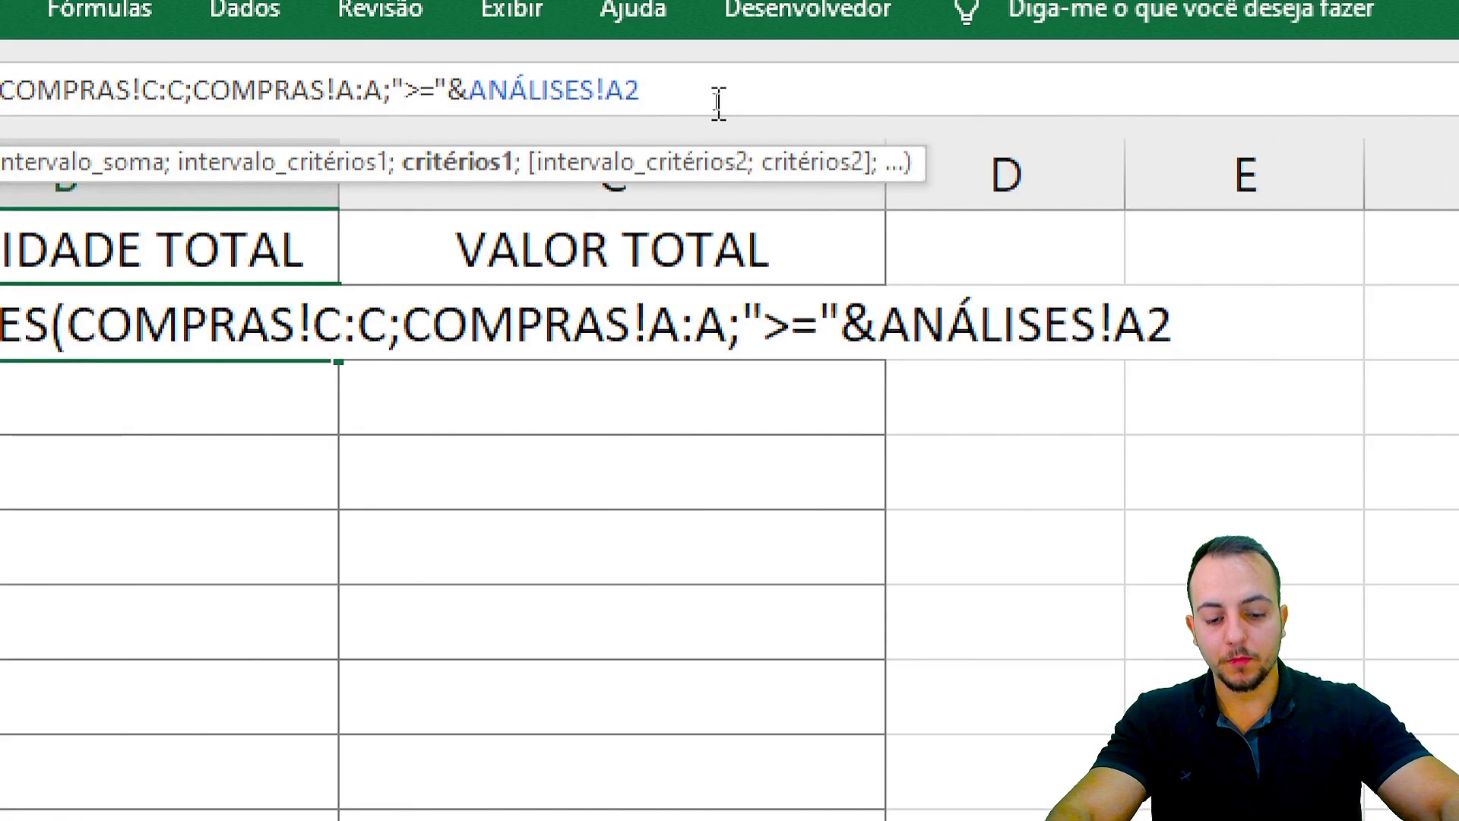
# Add COMPRAS column A as the second criteria range of the SOMASES formula and begin its criterion with "<="&.
pyautogui.write(';')
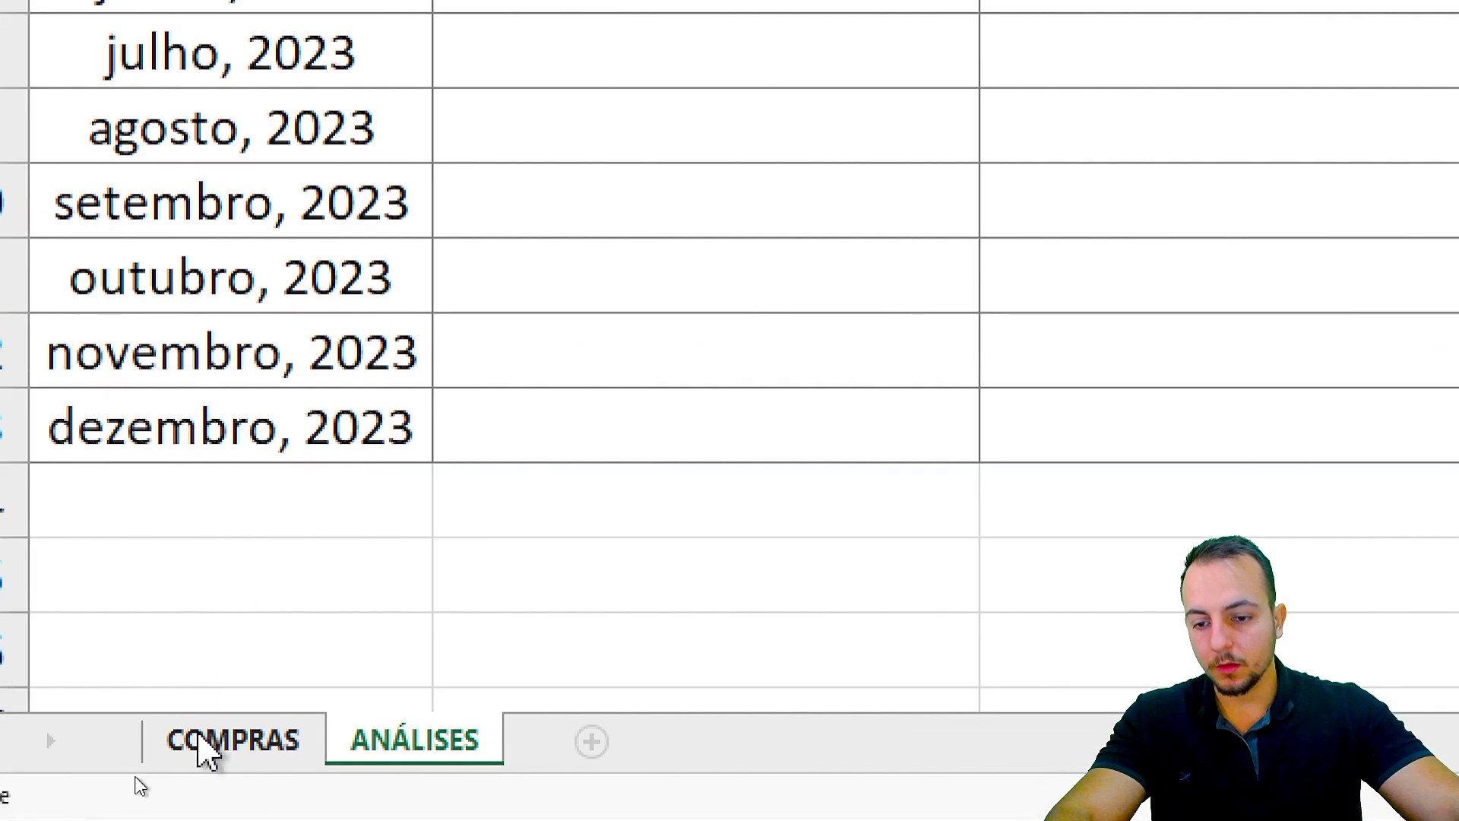
pyautogui.click(202, 740)
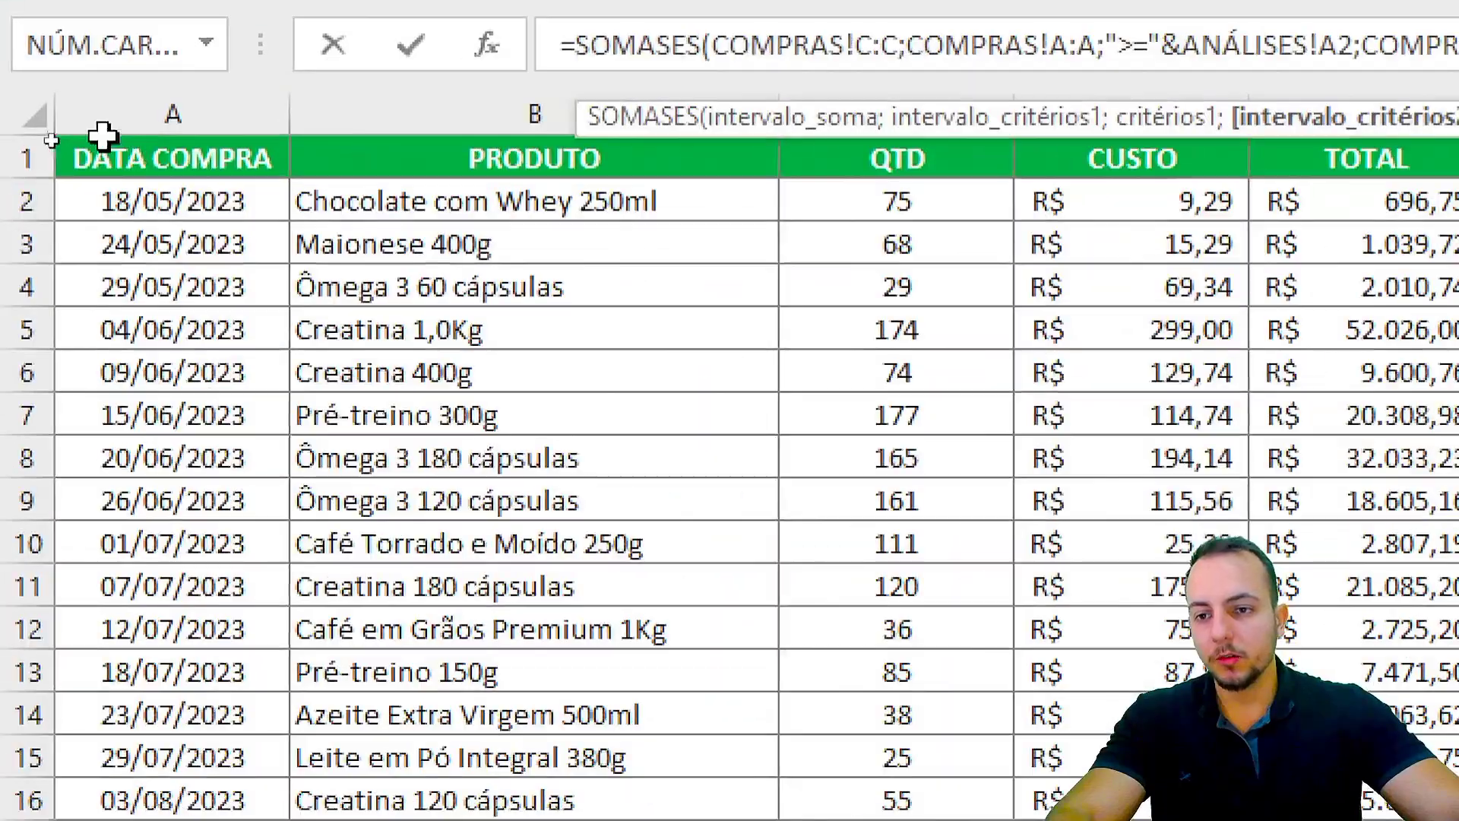
pyautogui.click(52, 129)
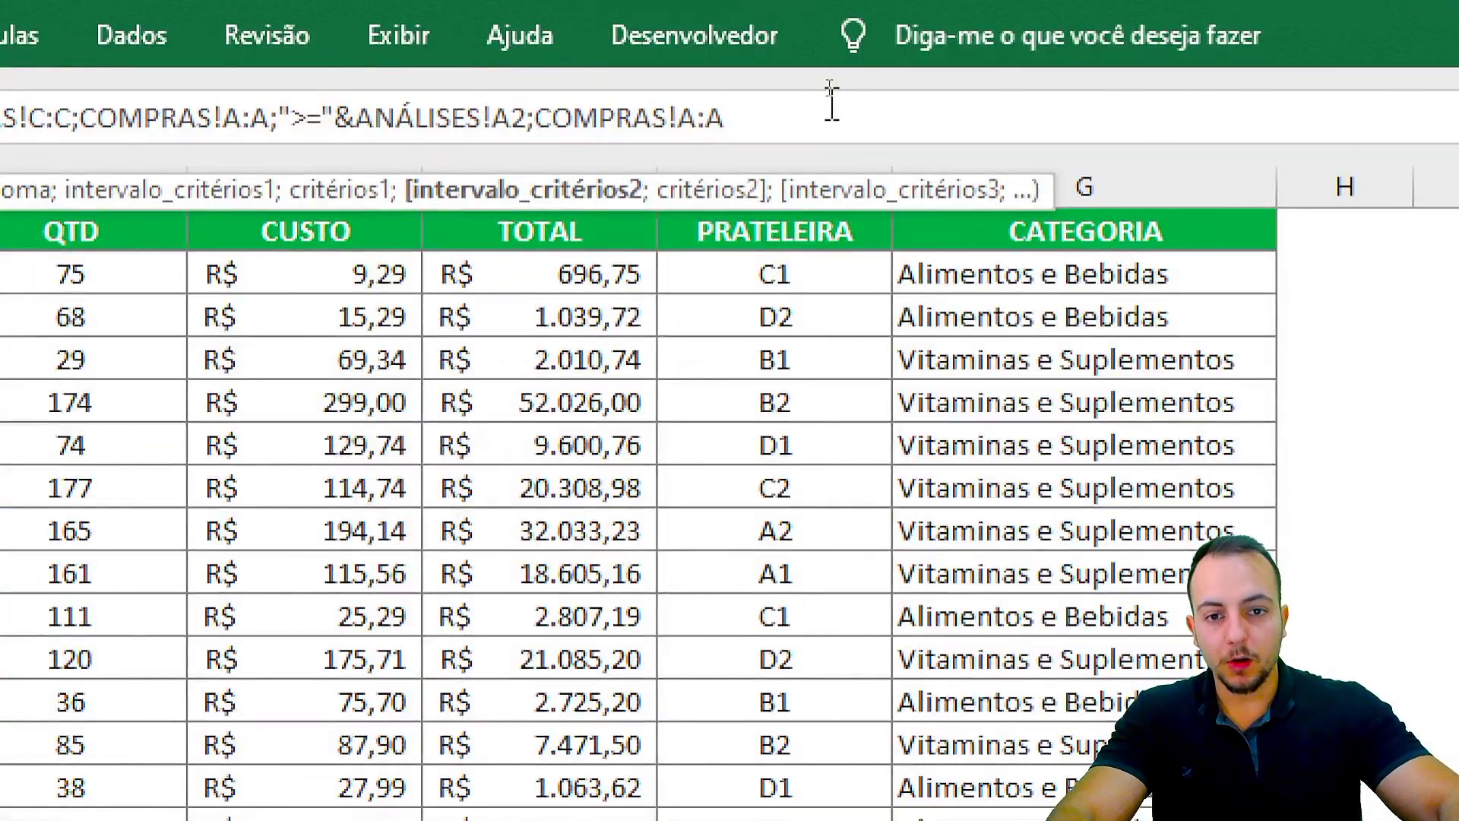
pyautogui.write(';')
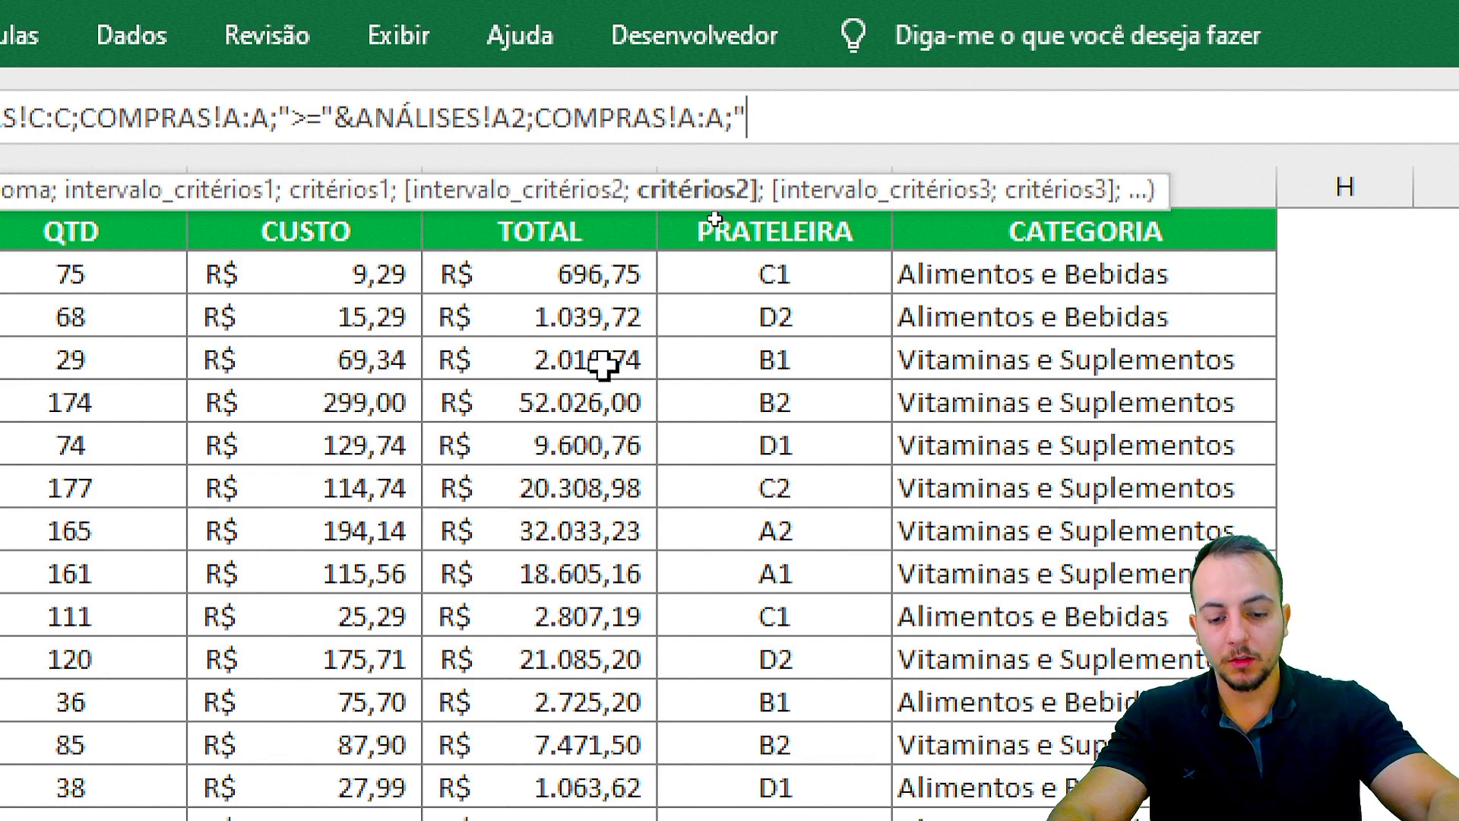
pyautogui.write('<')
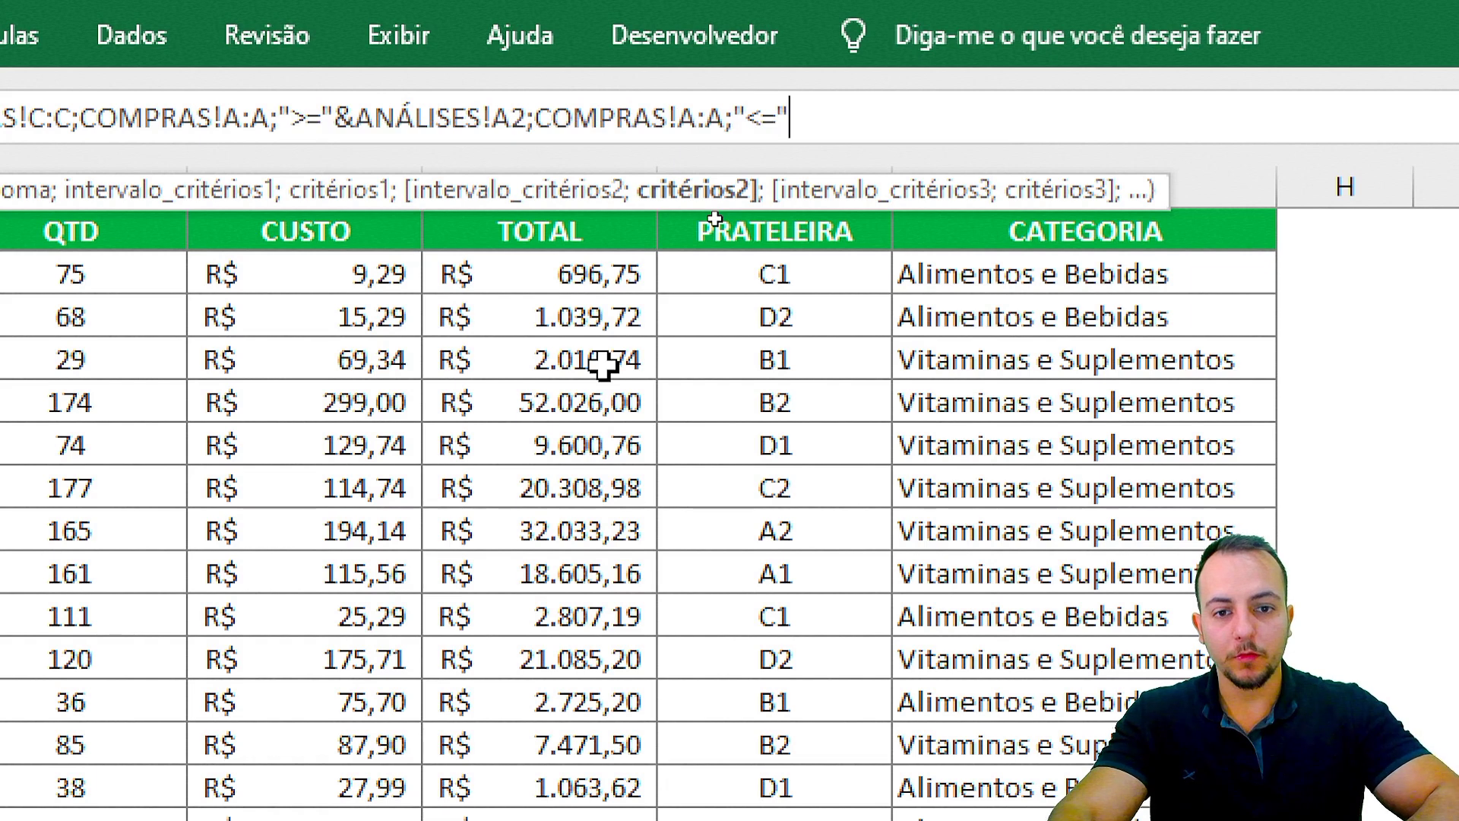
pyautogui.write('="&')
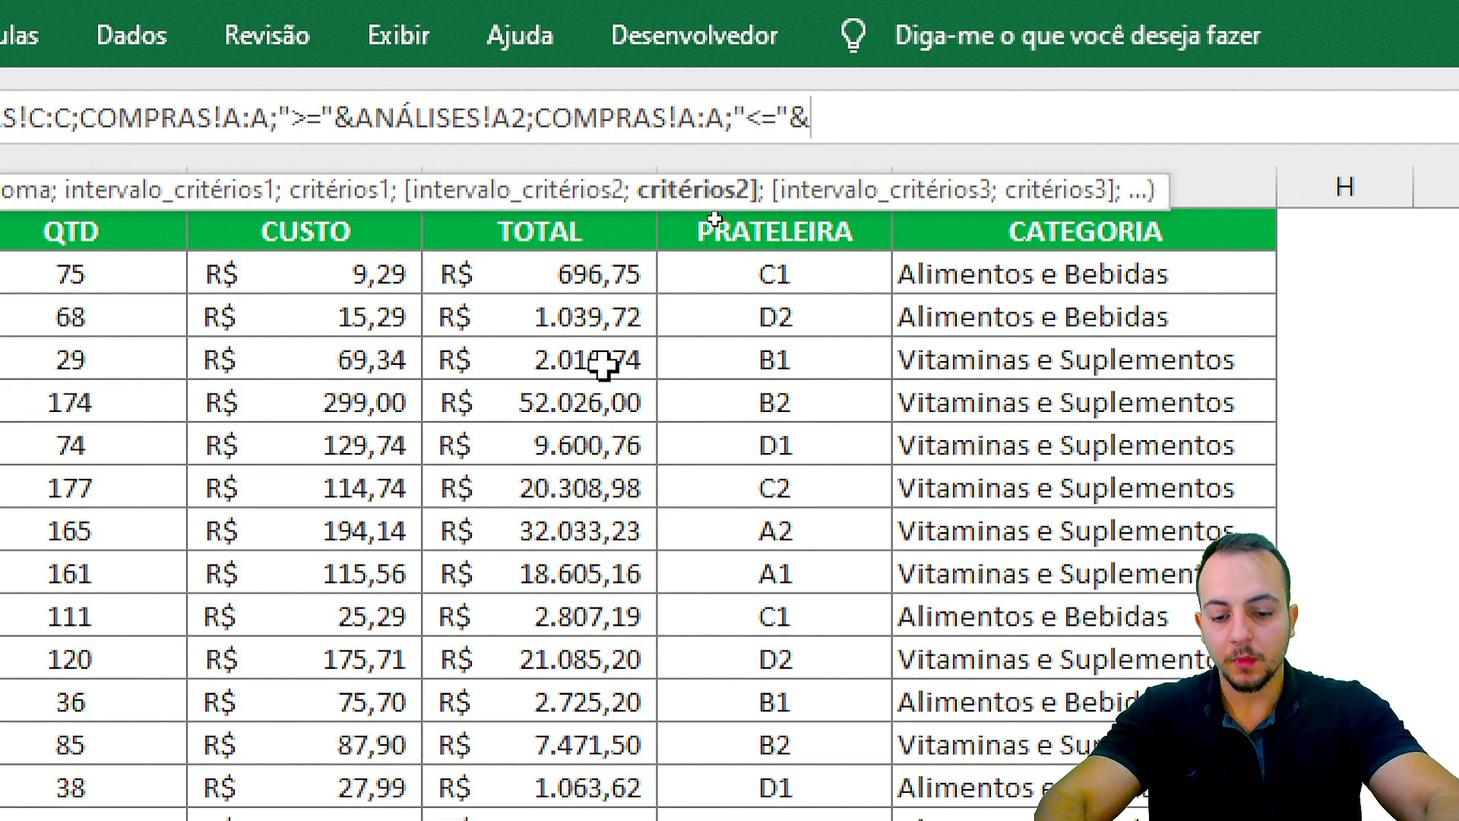
# Complete the second criterion with FIMMÊS(ANÁLISES!A2;0), close the SOMASES formula and enter it in B2.
pyautogui.write('FIM')
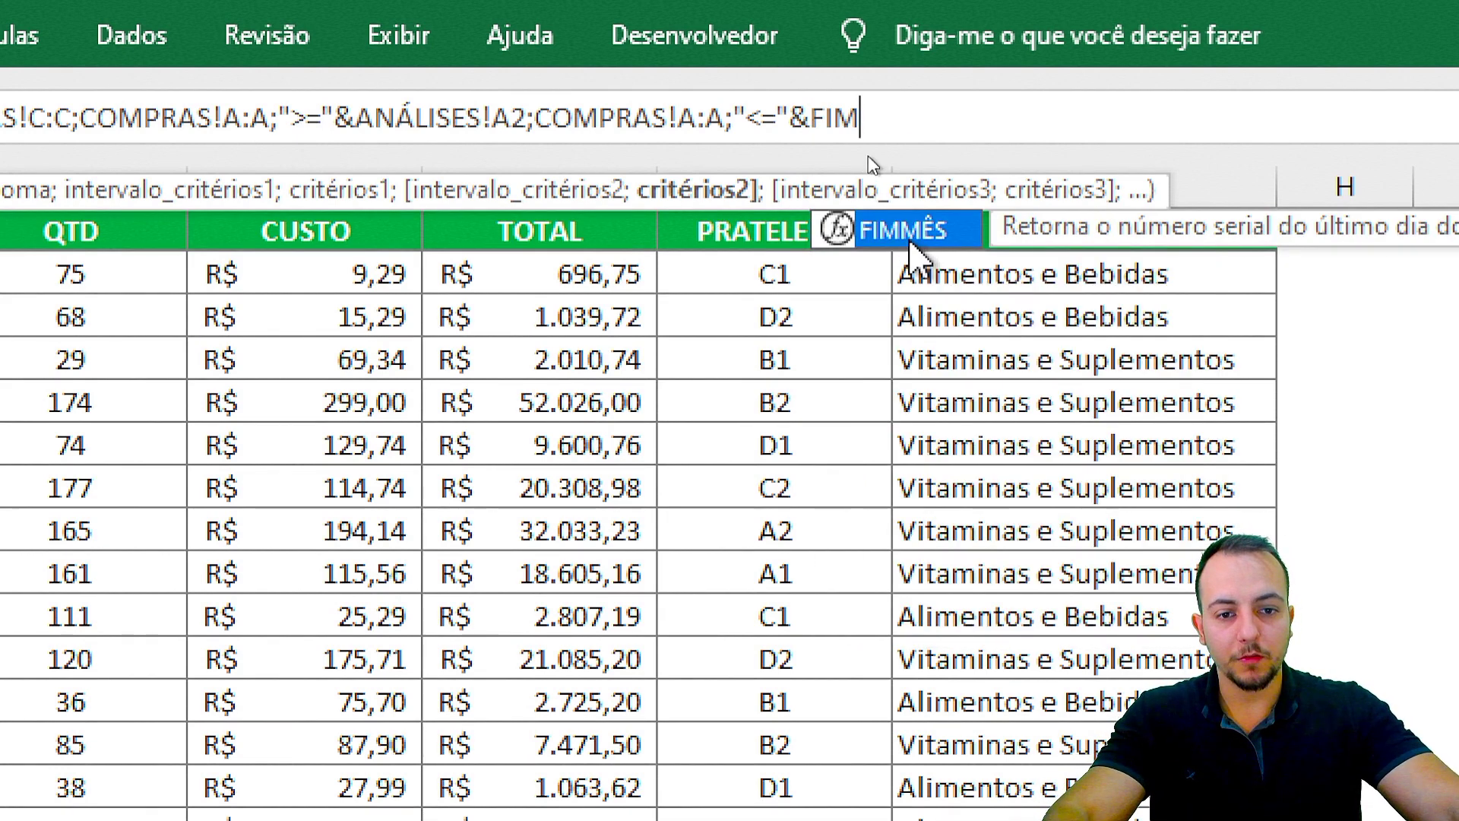
pyautogui.press('Tab')
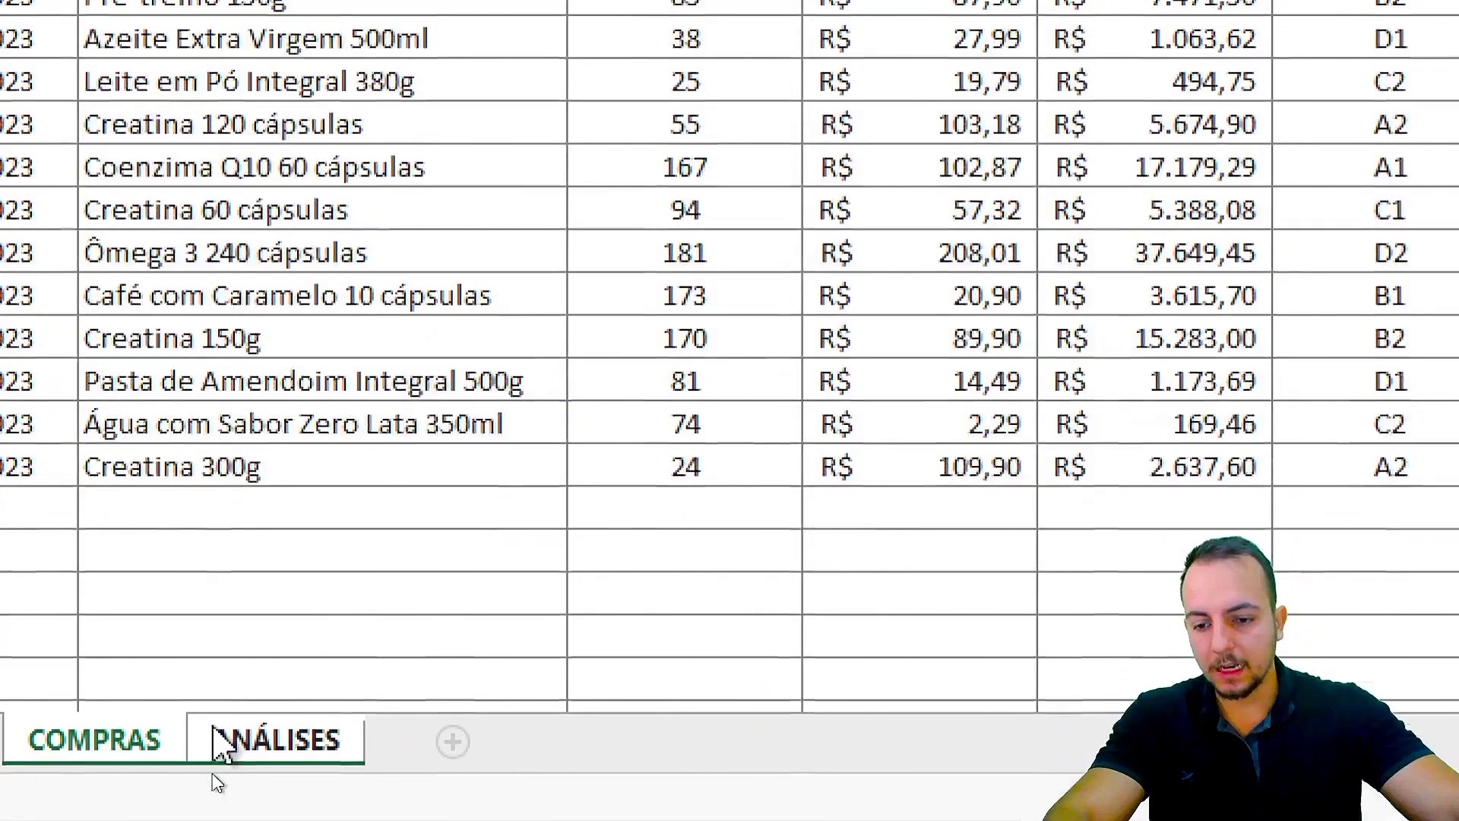
pyautogui.click(220, 741)
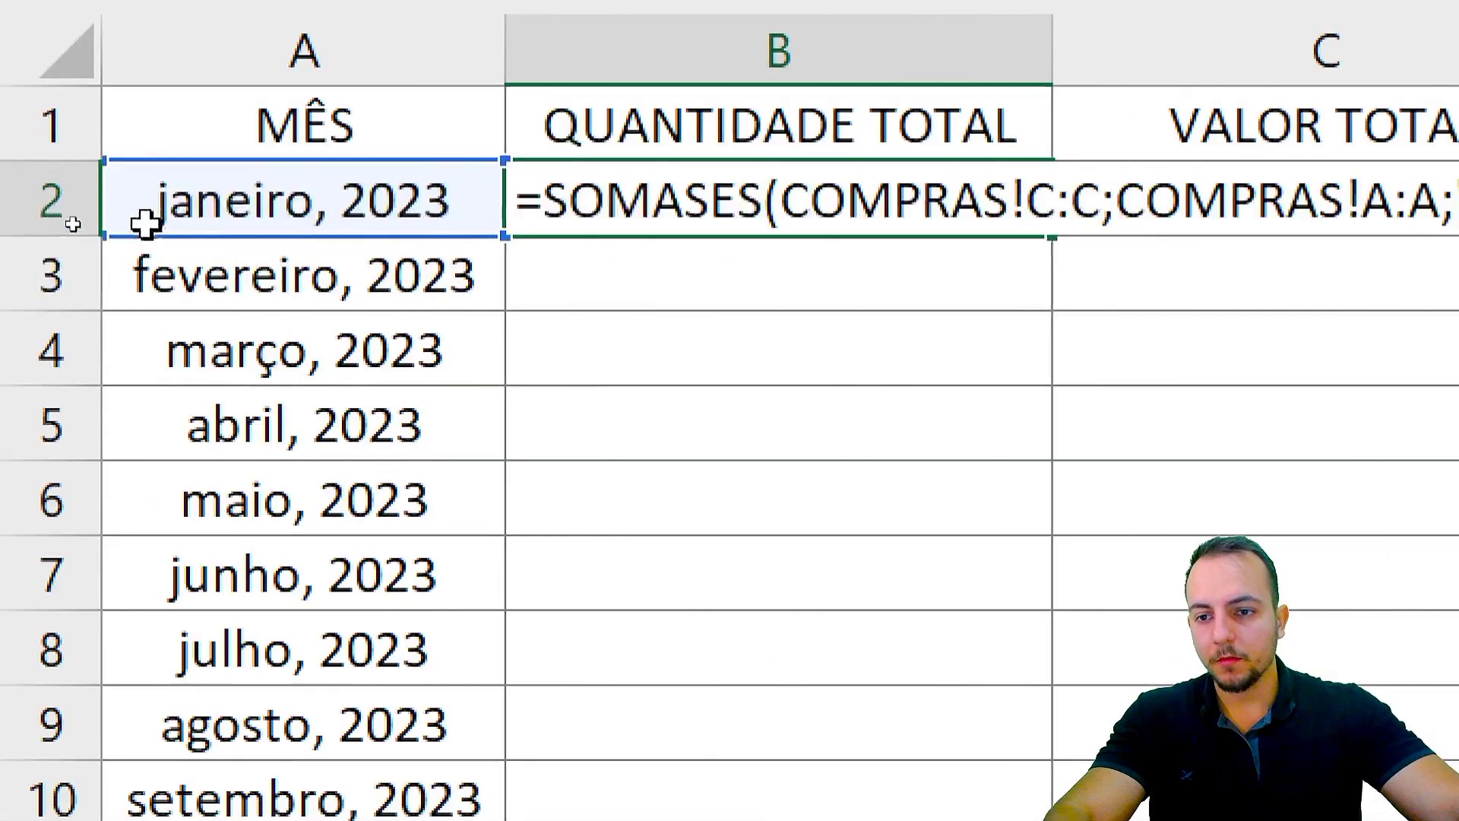
pyautogui.click(76, 207)
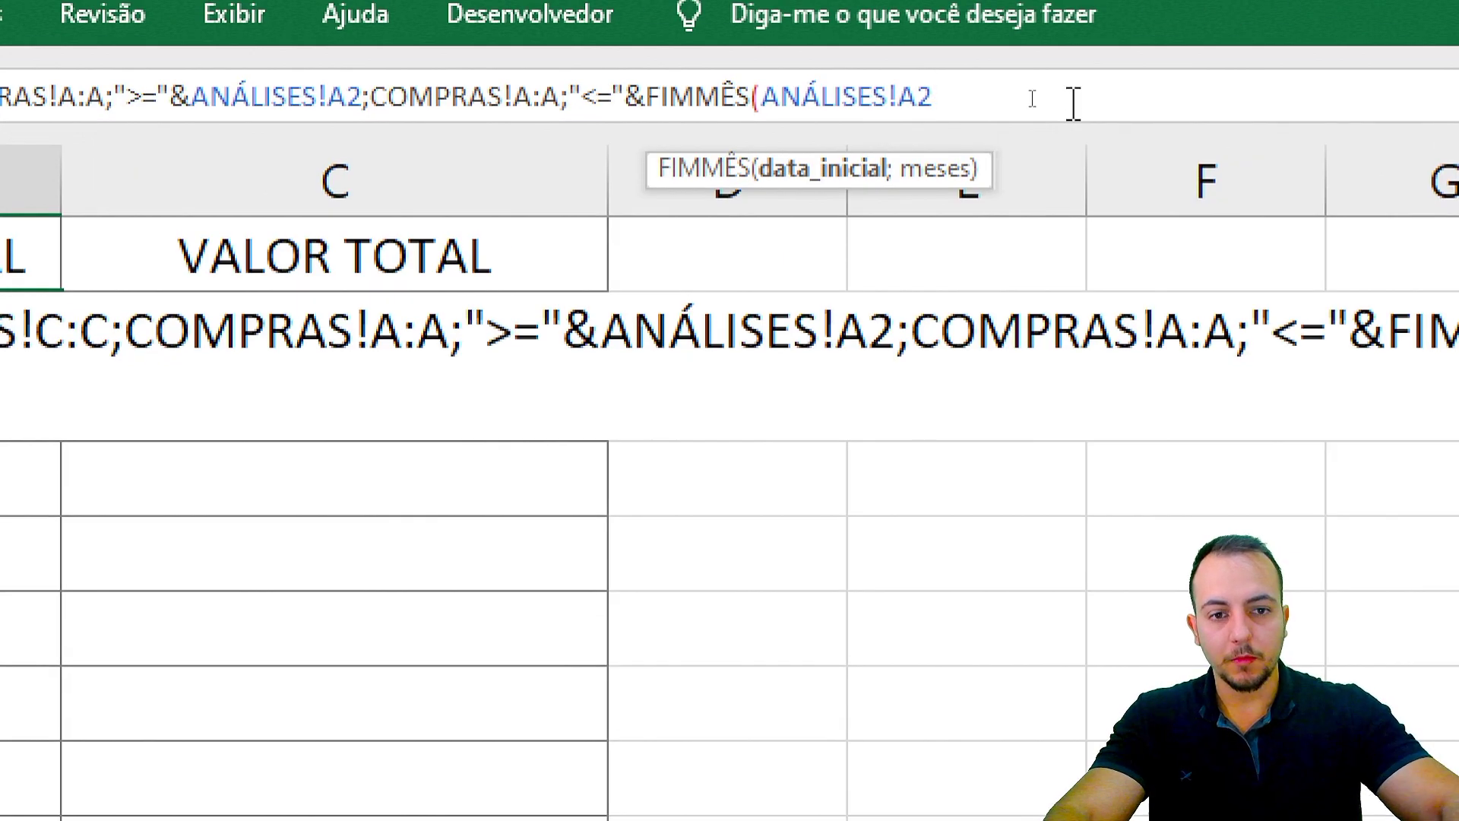
pyautogui.write(';')
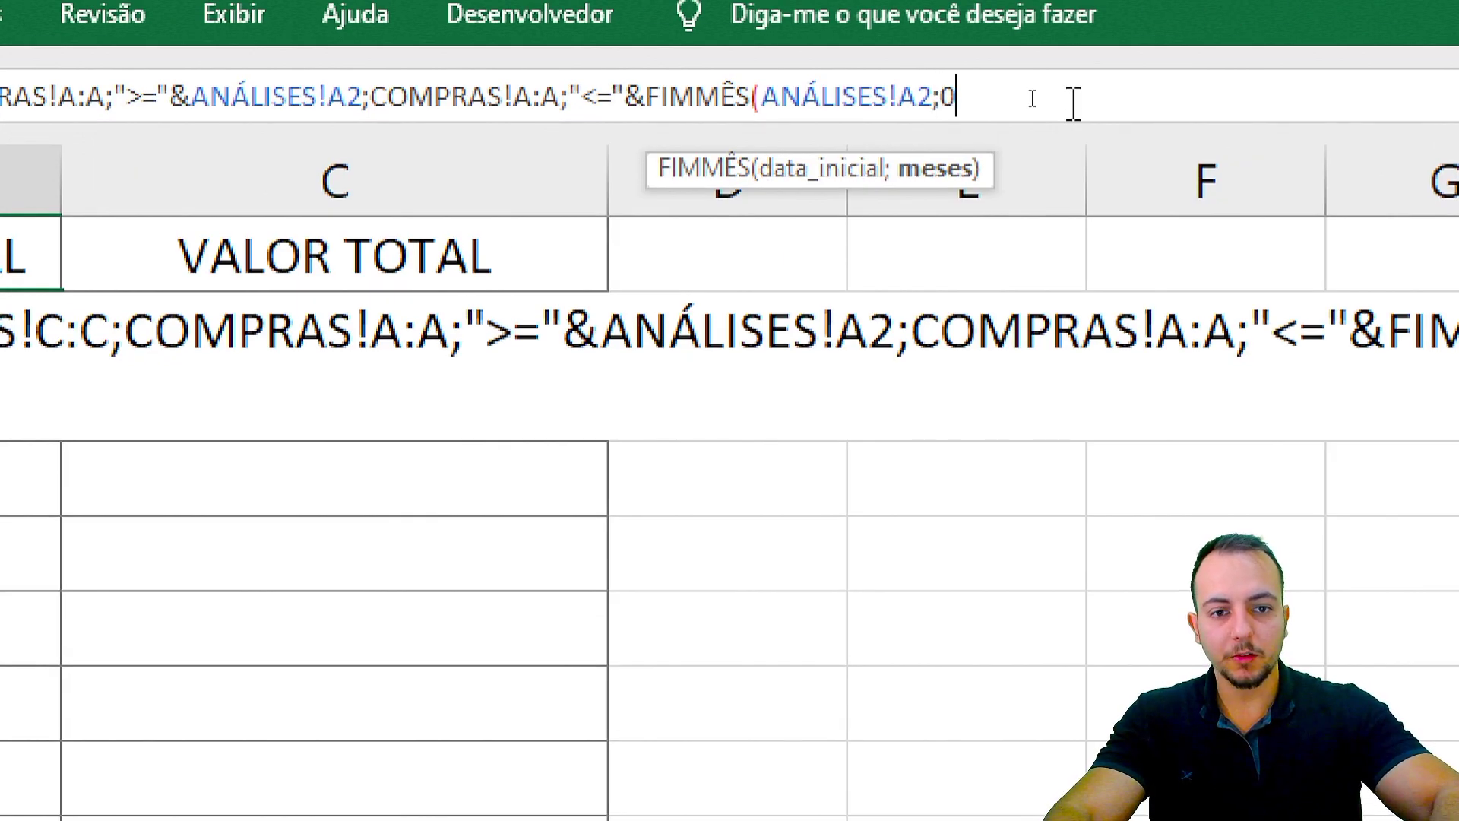
pyautogui.write('0)')
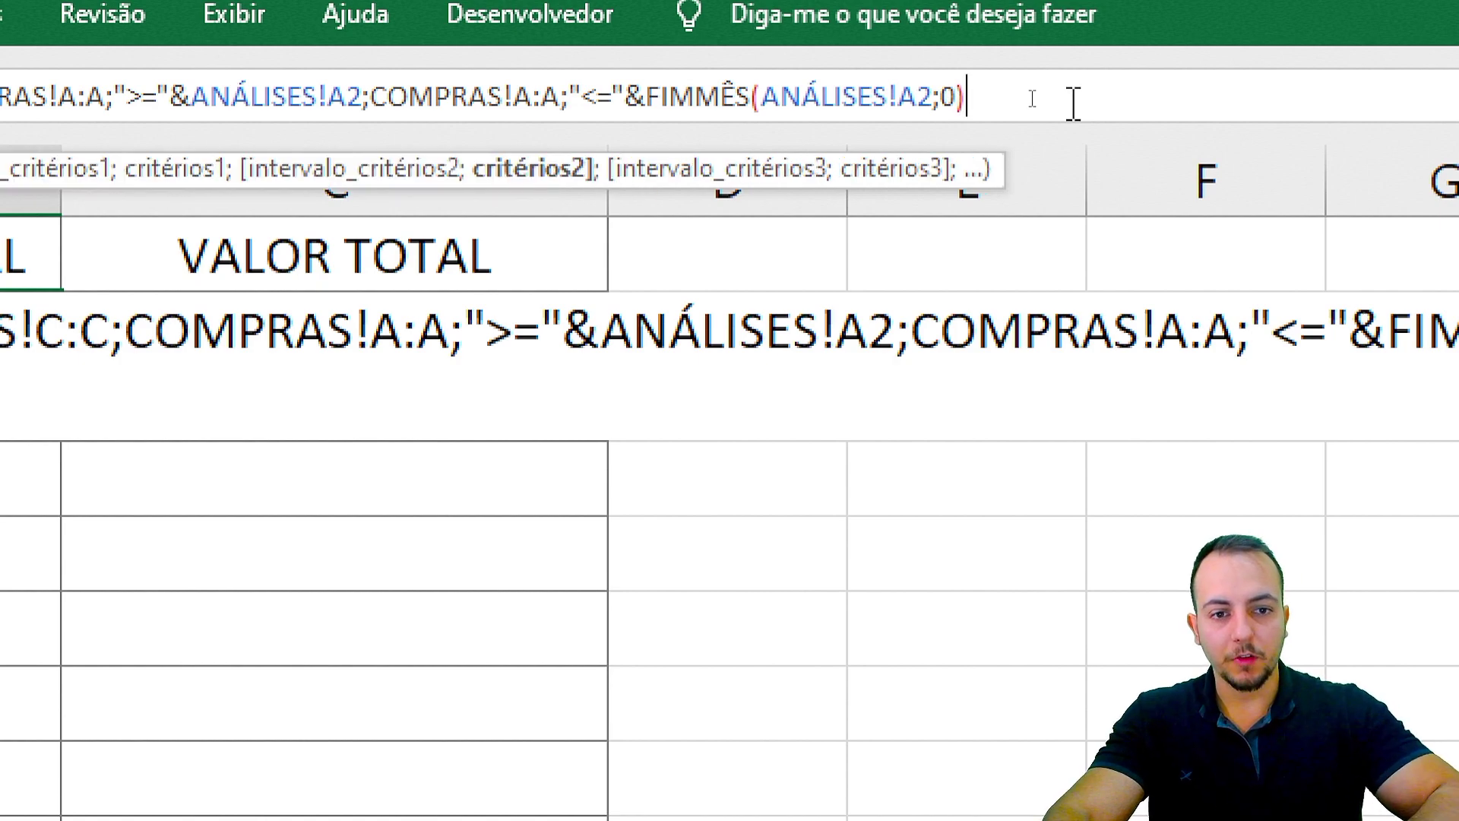
pyautogui.write(')')
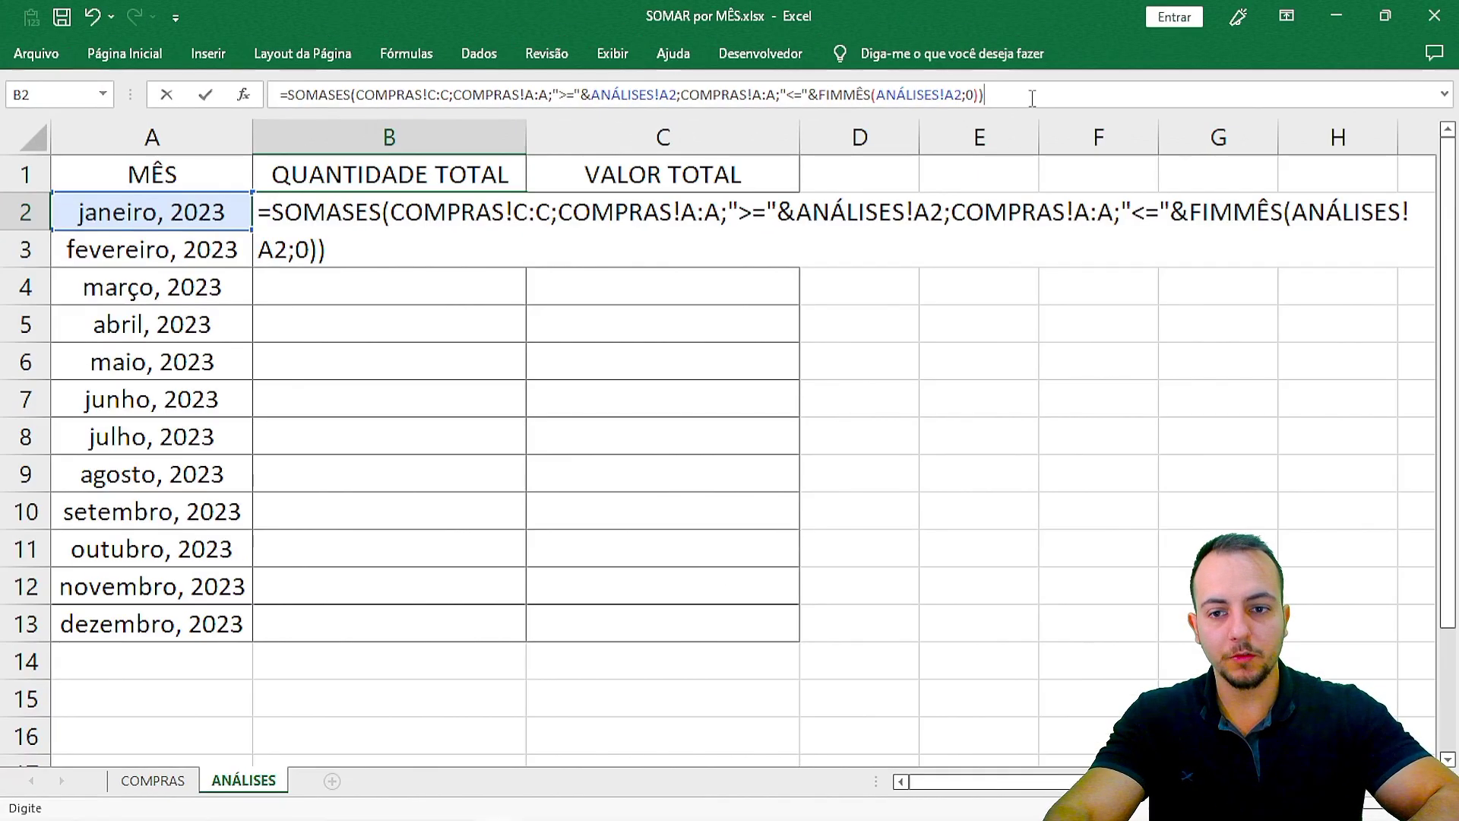
pyautogui.press('Return')
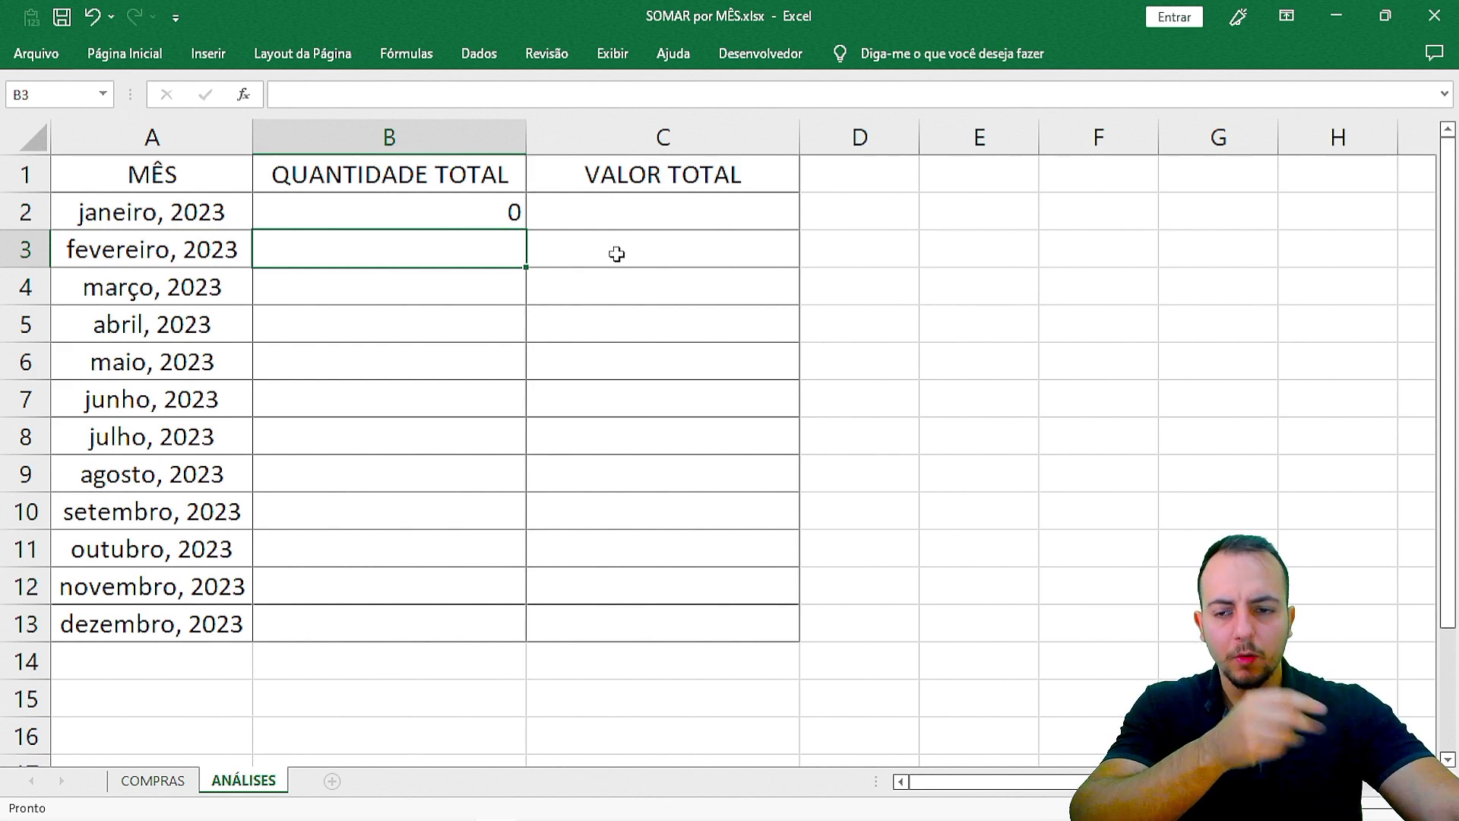
# Fill the SOMASES formula from B2 down the QUANTIDADE TOTAL column to dezembro, 2023 in B13.
pyautogui.click(170, 780)
pyautogui.click(232, 780)
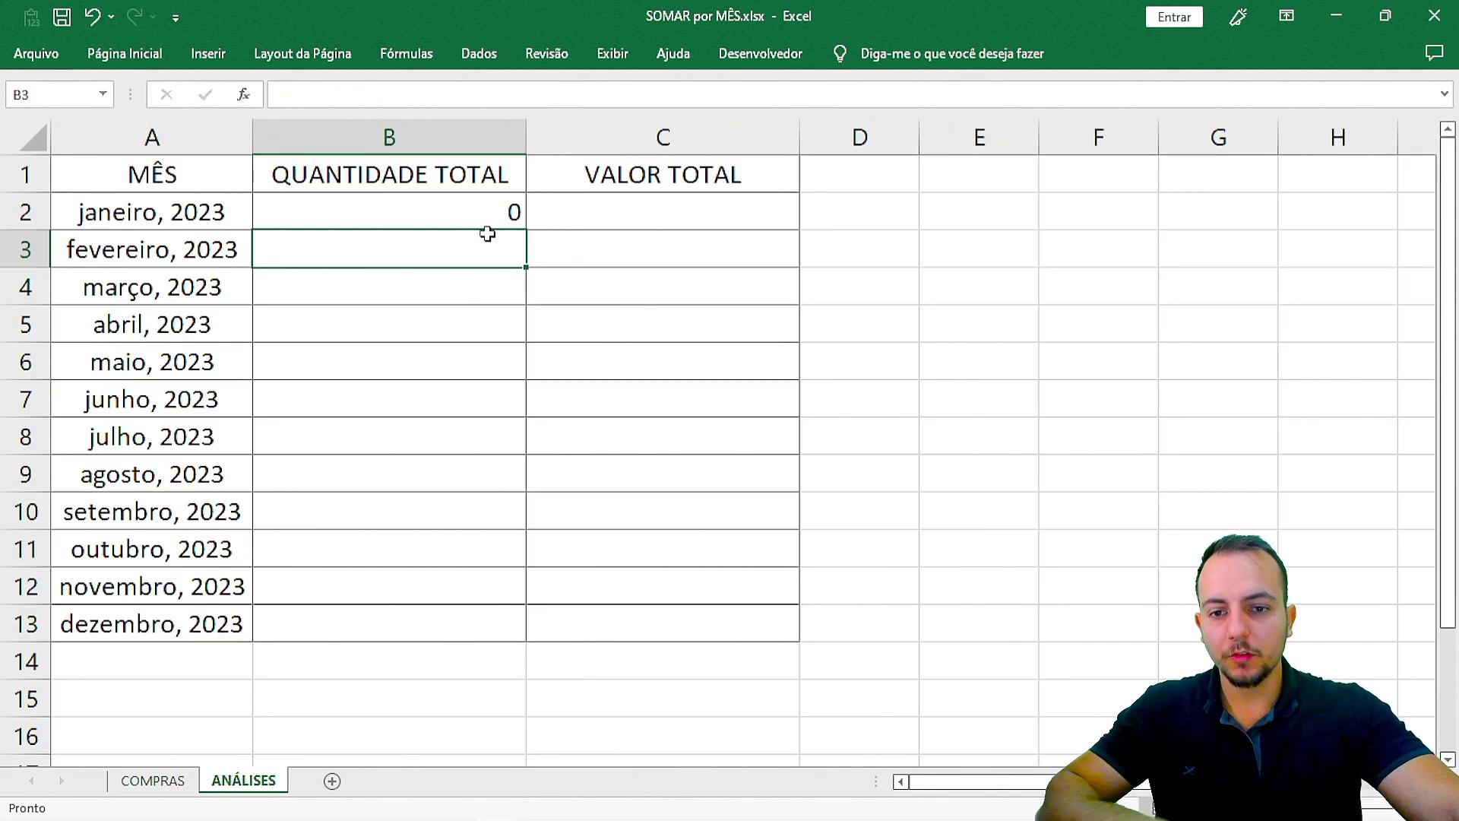
pyautogui.click(503, 213)
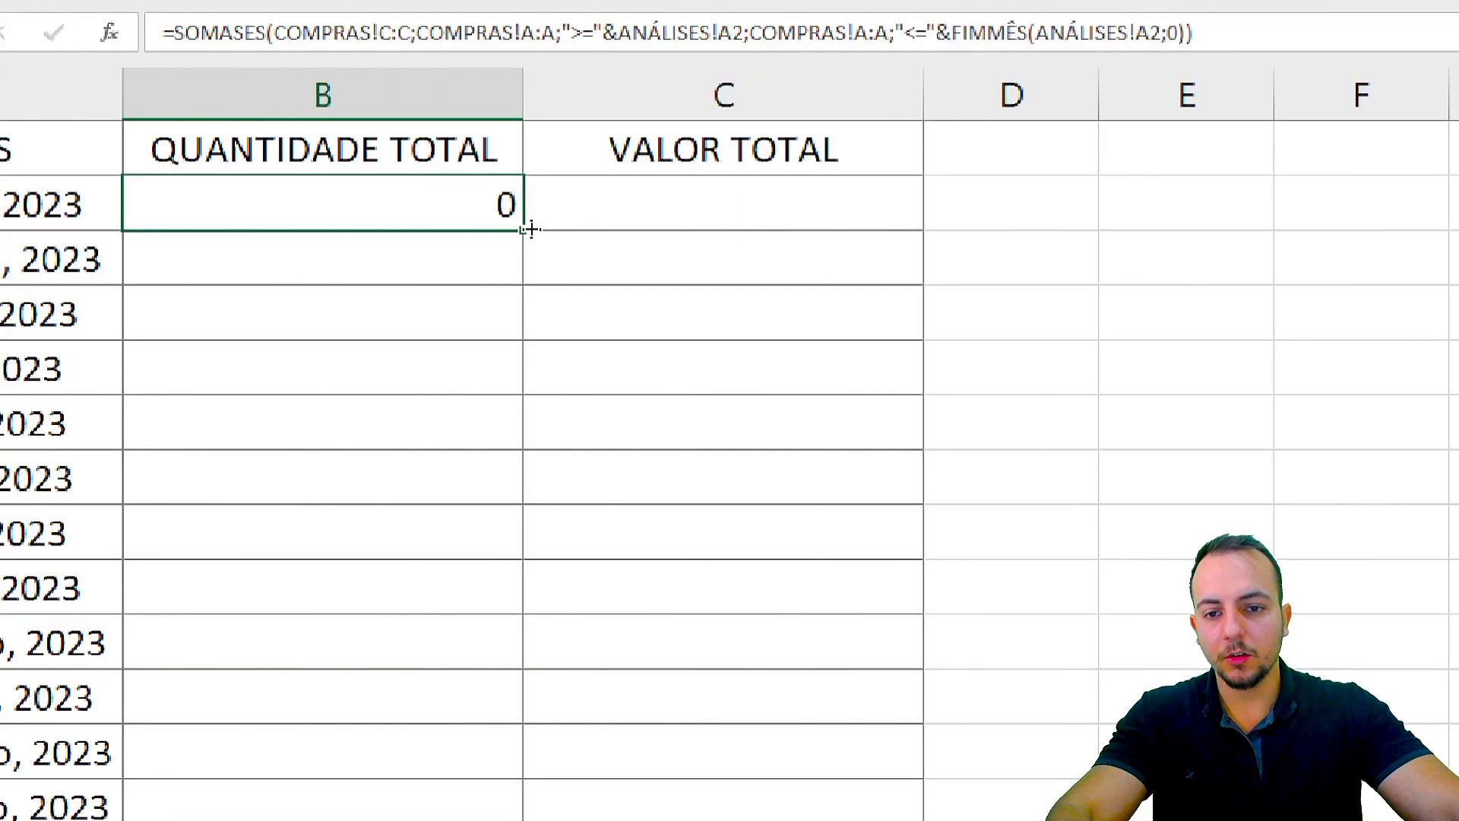
pyautogui.moveTo(552, 213); pyautogui.dragTo(550, 215)
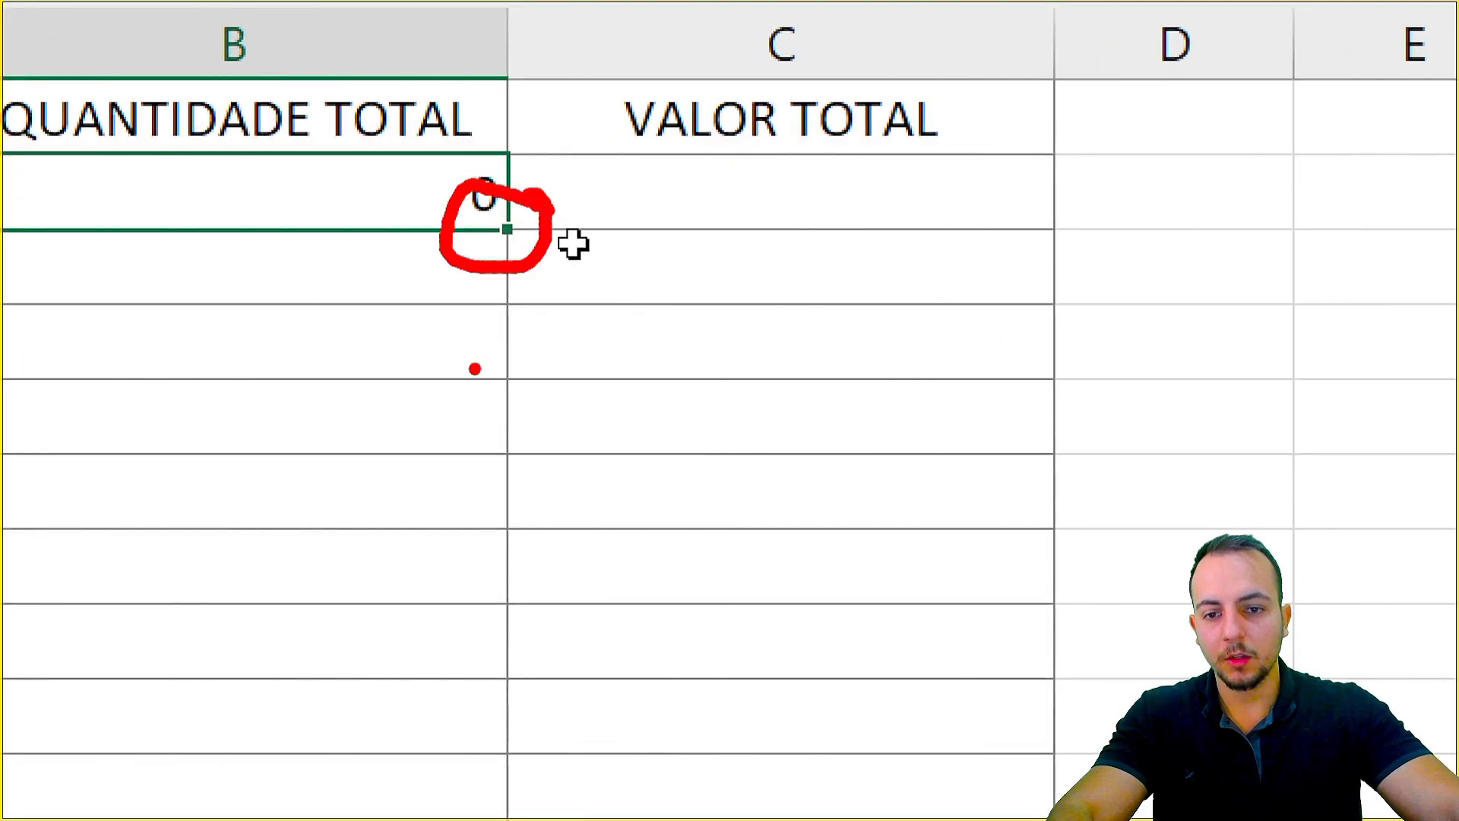
pyautogui.moveTo(495, 313); pyautogui.dragTo(495, 414)
pyautogui.press('w')
pyautogui.press('Escape')
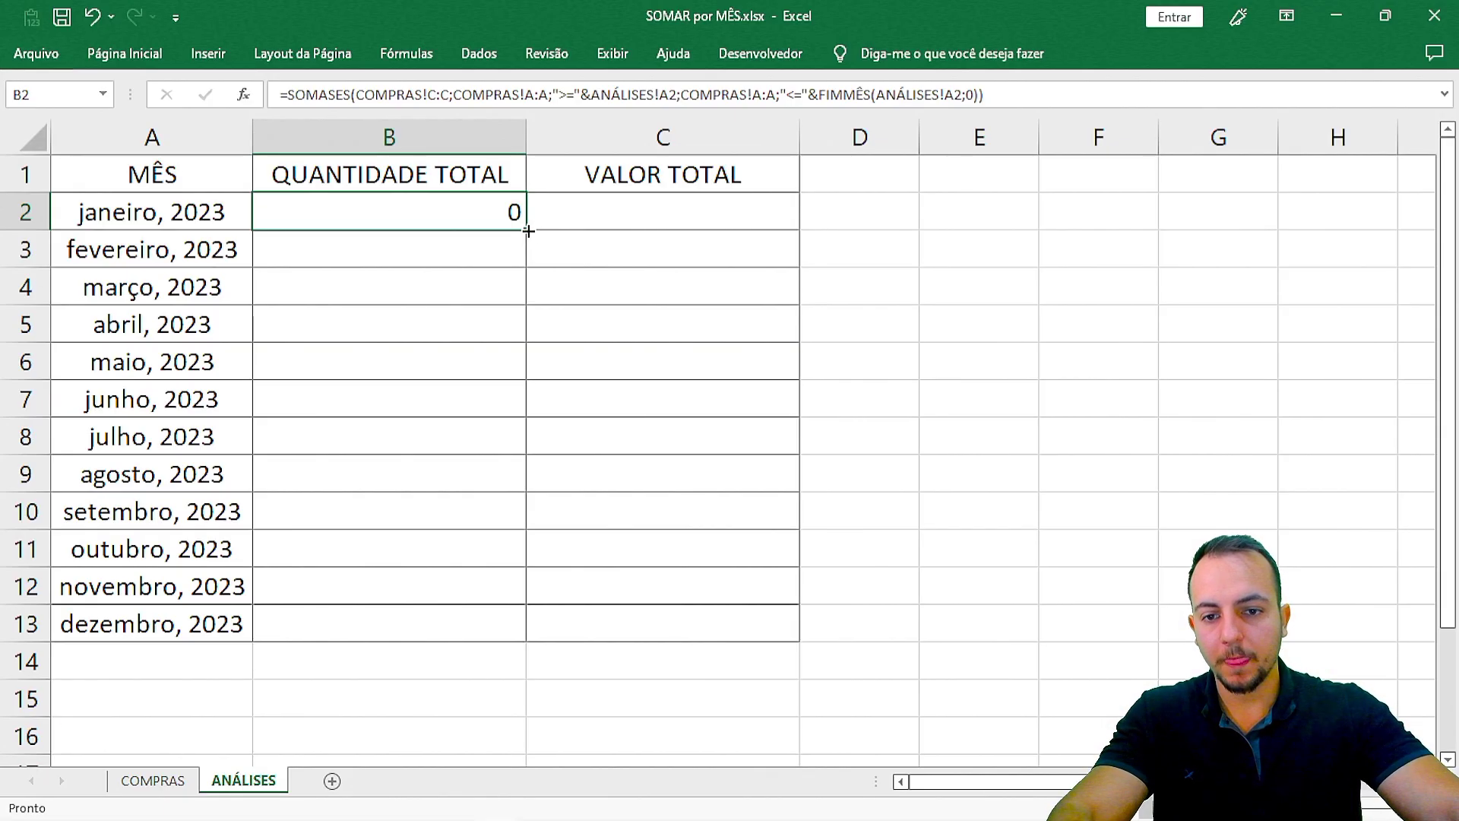
pyautogui.moveTo(525, 229); pyautogui.dragTo(500, 630)
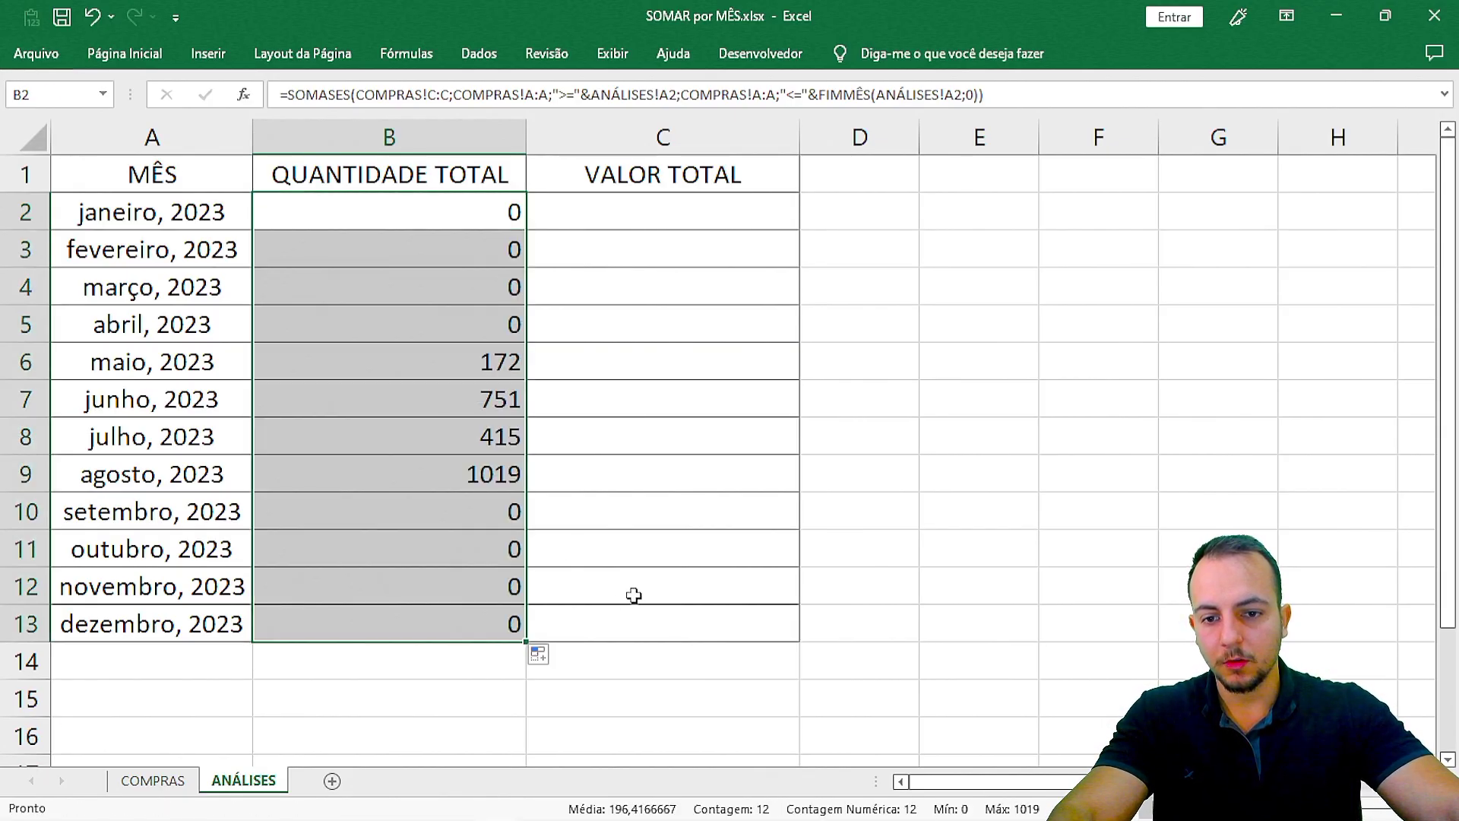
# Examine the QUANTIDADE TOTAL results for maio to agosto, 2023, focusing on the maio row.
pyautogui.click(190, 370)
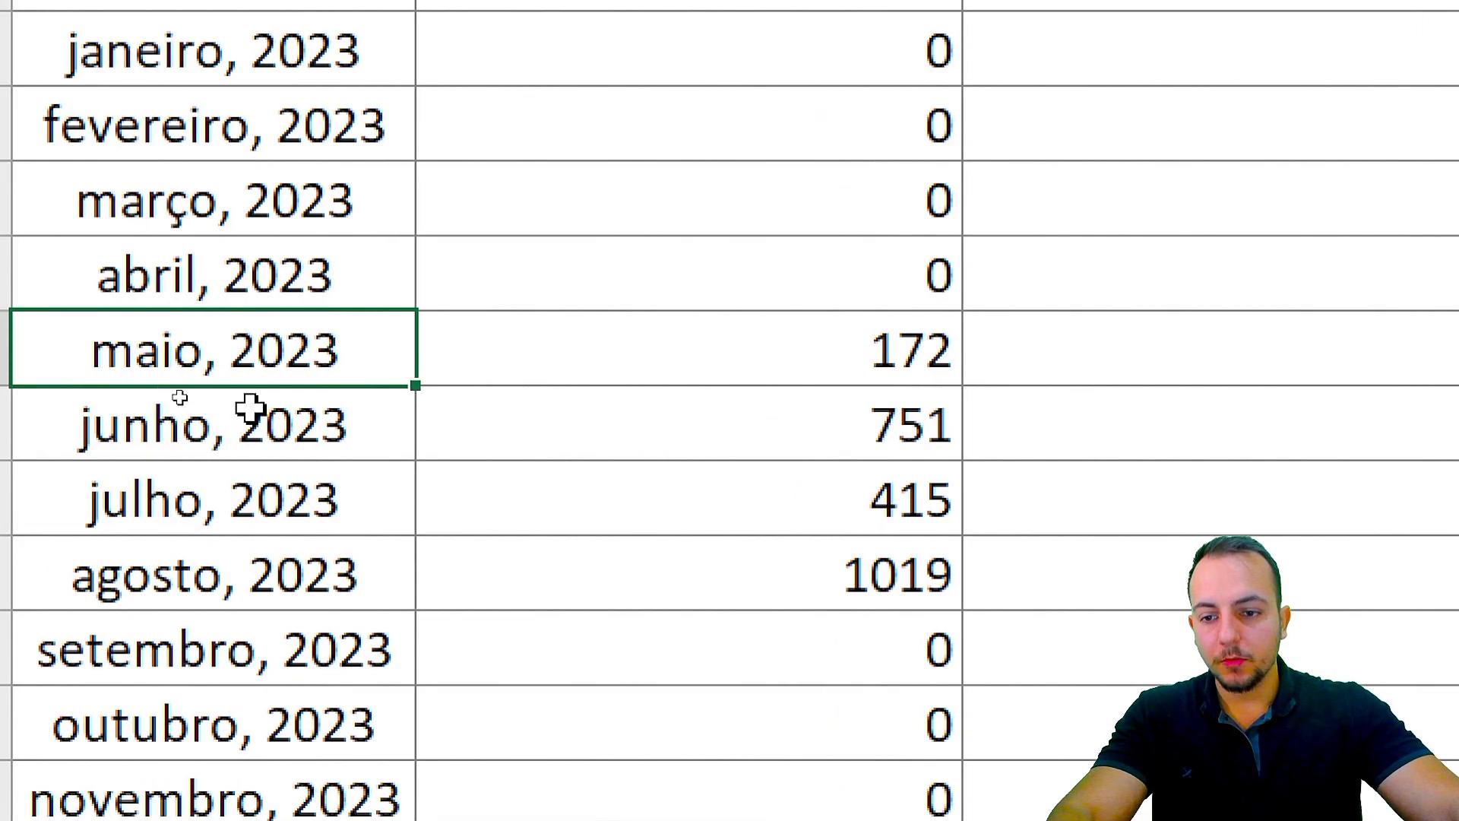
pyautogui.click(228, 405)
pyautogui.click(181, 446)
pyautogui.click(273, 549)
pyautogui.click(391, 364)
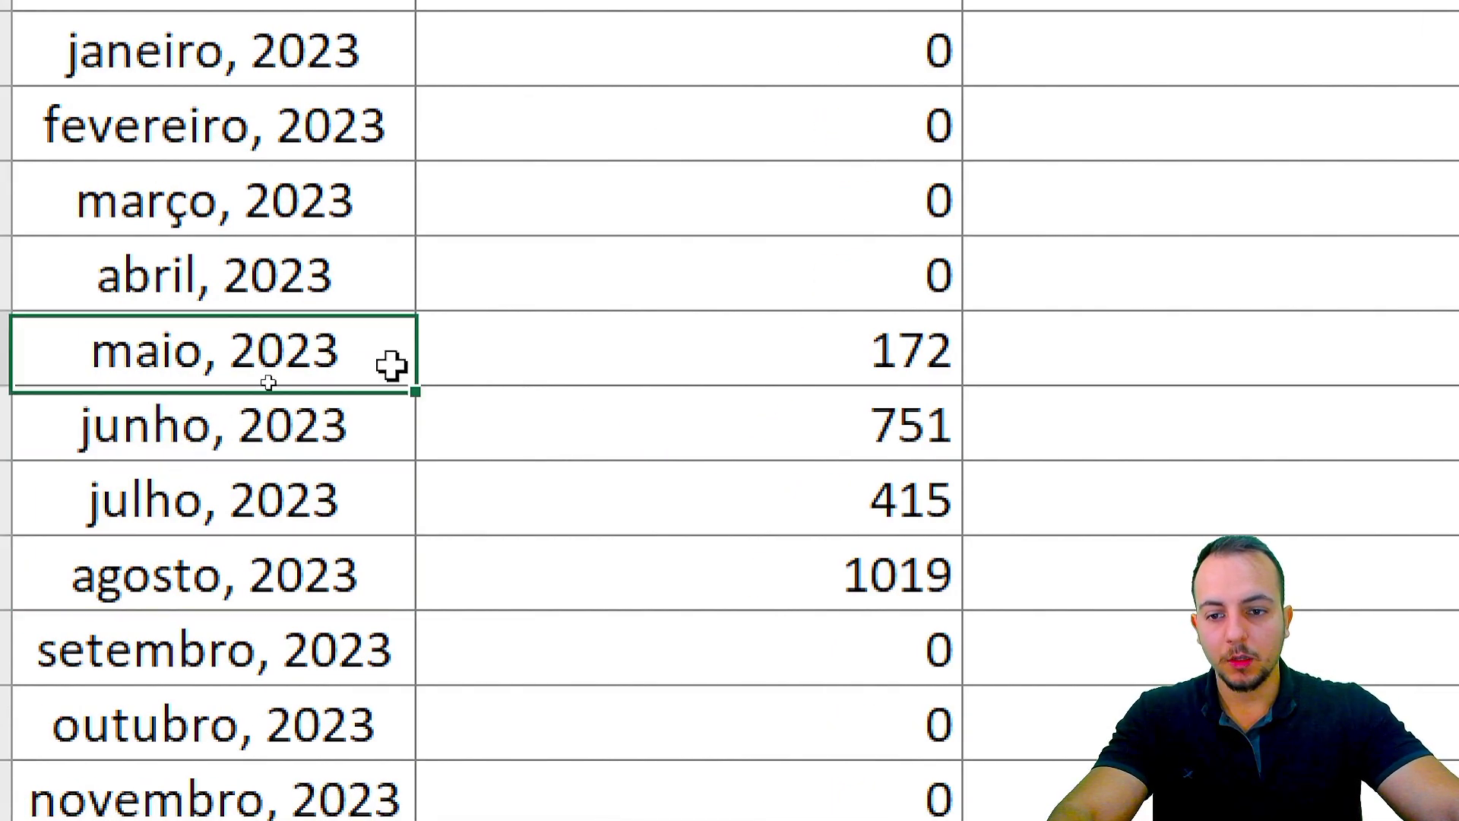
pyautogui.moveTo(390, 365); pyautogui.dragTo(840, 573)
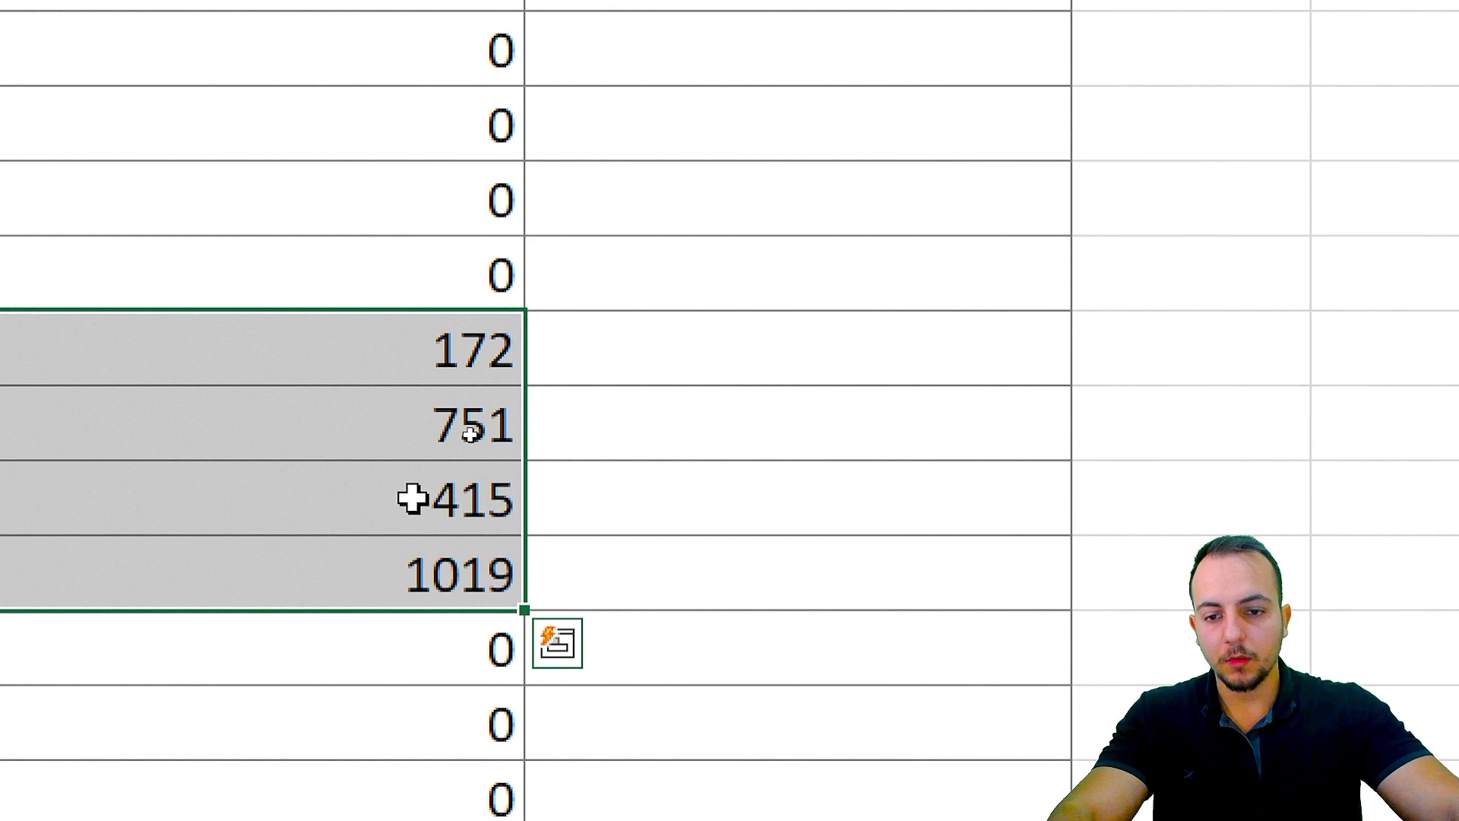
pyautogui.click(294, 352)
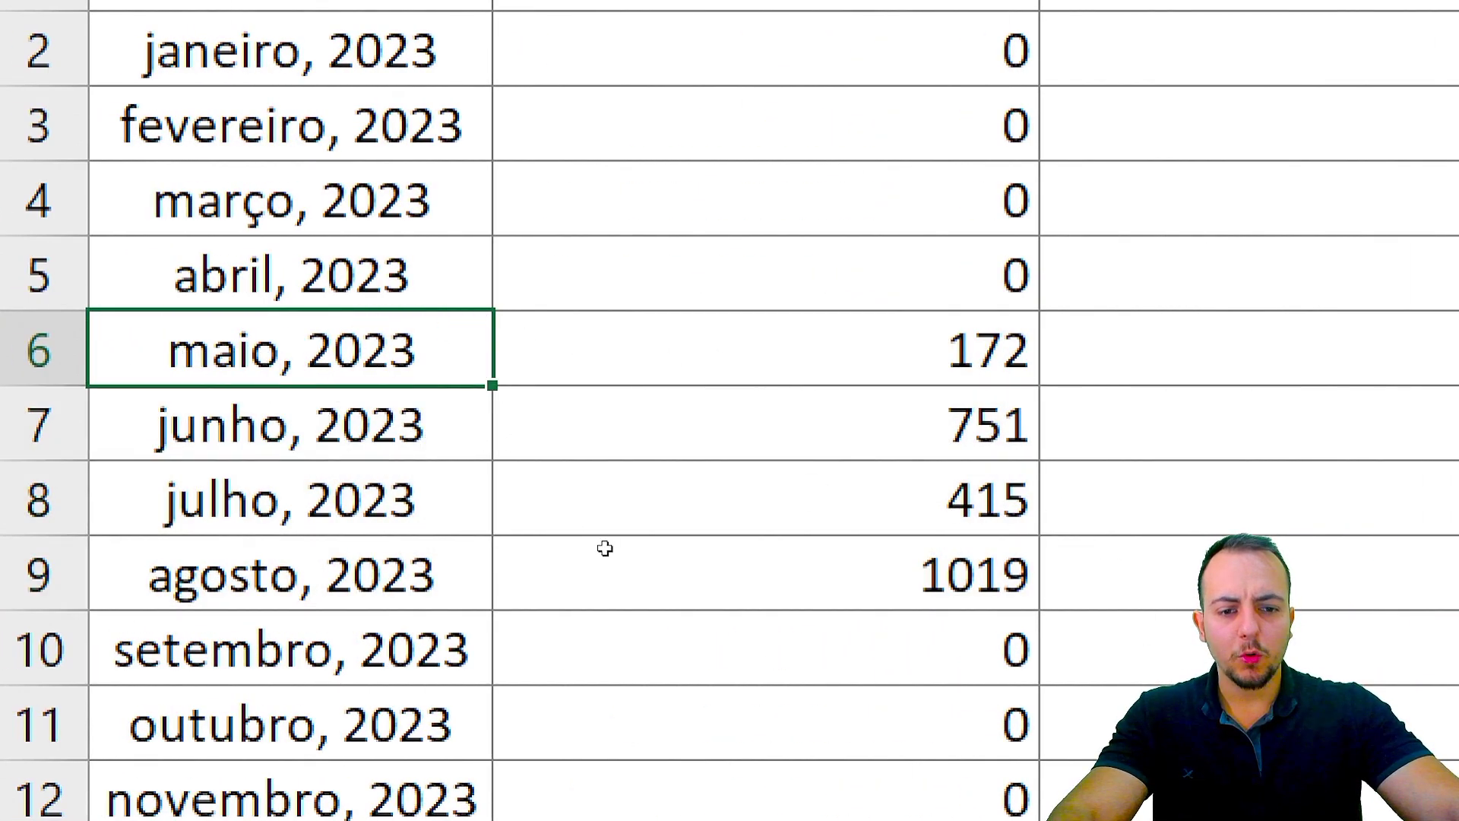
pyautogui.moveTo(446, 295); pyautogui.dragTo(788, 297)
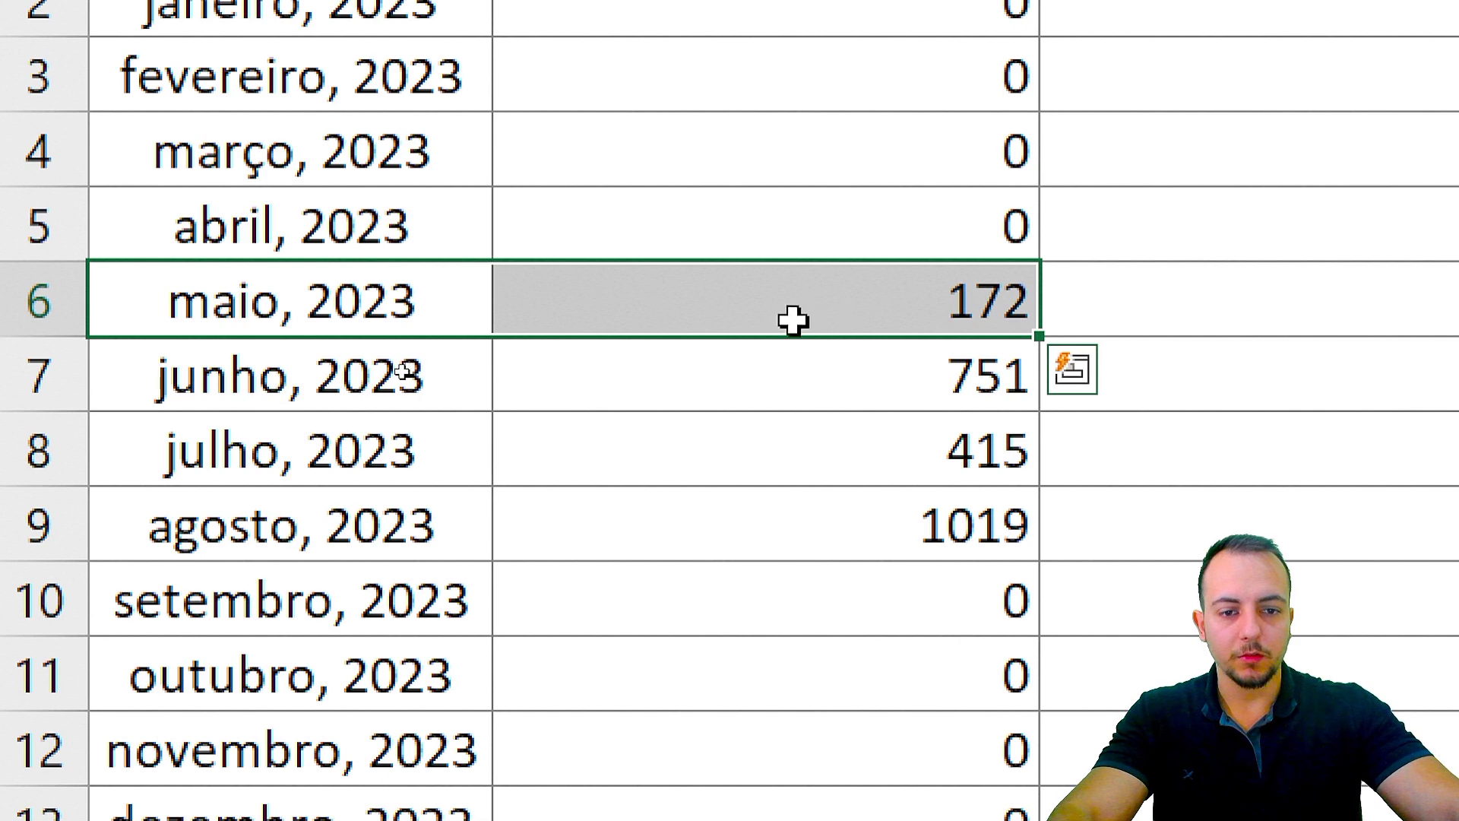
pyautogui.hotkey('ctrl', 'q')
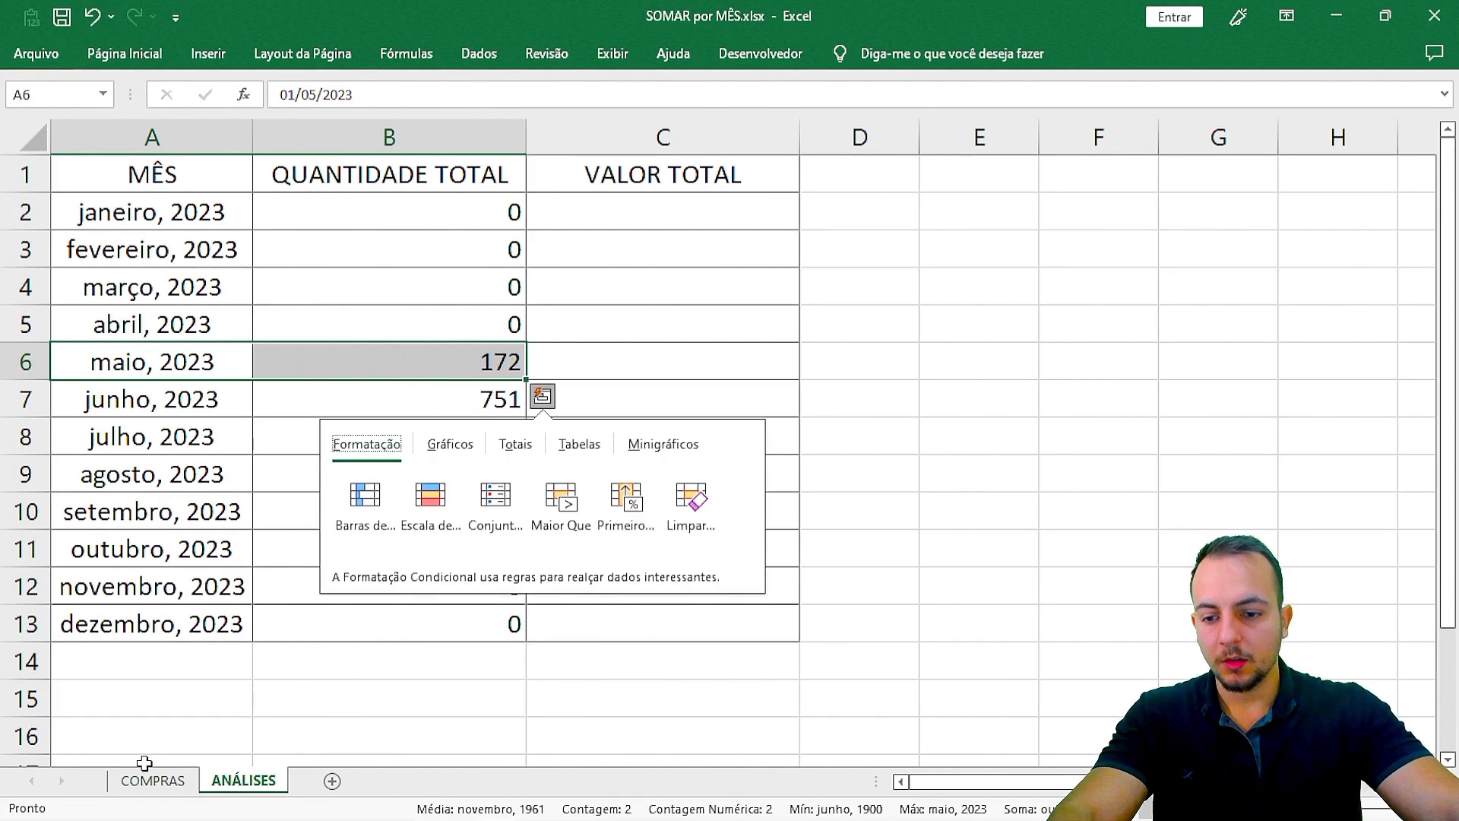
# Check the May quantity on the COMPRAS sheet by entering =75+68+29 in the empty cell I3.
pyautogui.click(153, 780)
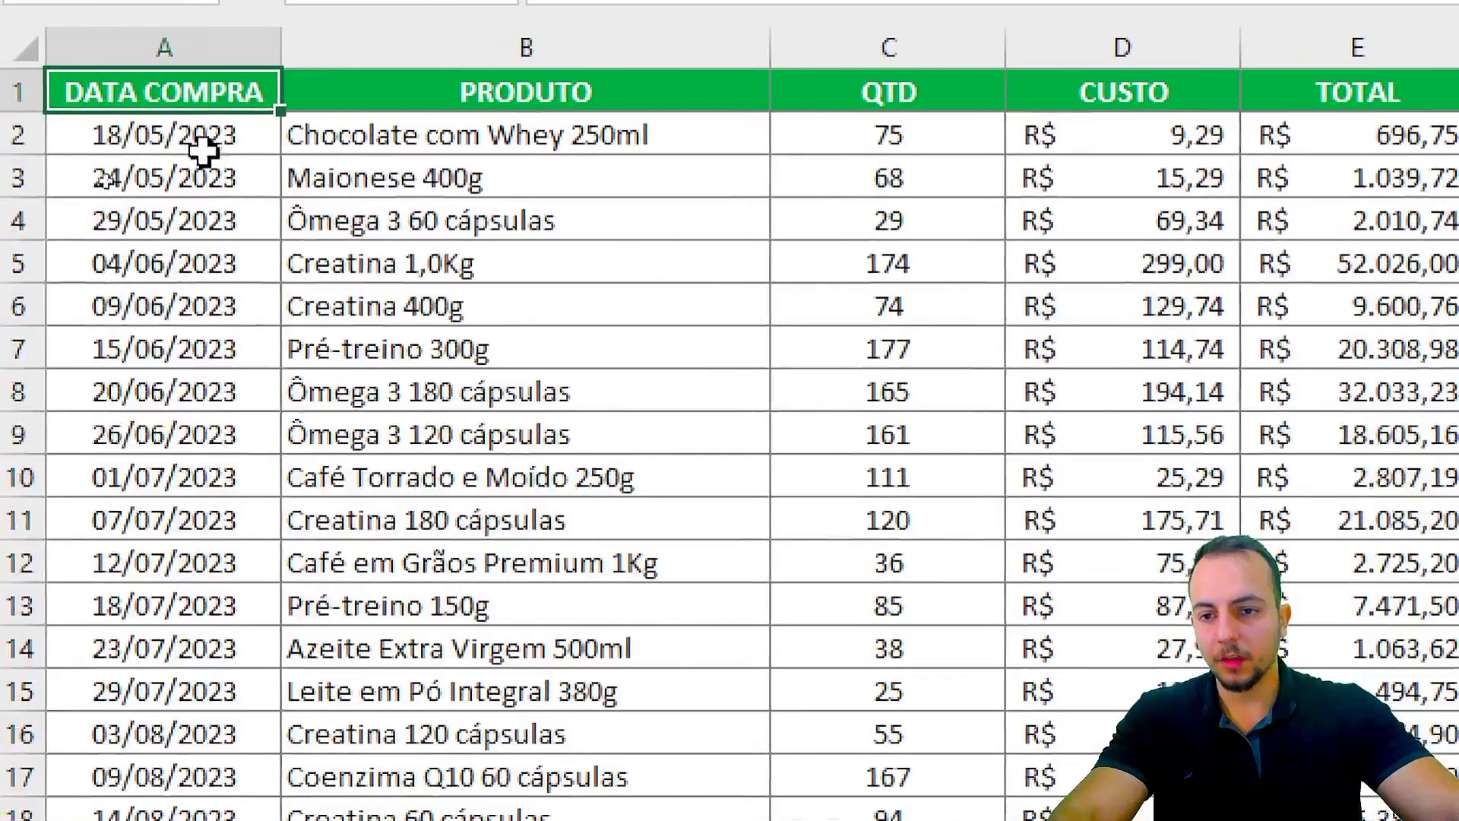
pyautogui.moveTo(105, 176); pyautogui.dragTo(130, 220)
pyautogui.moveTo(253, 228); pyautogui.dragTo(897, 221)
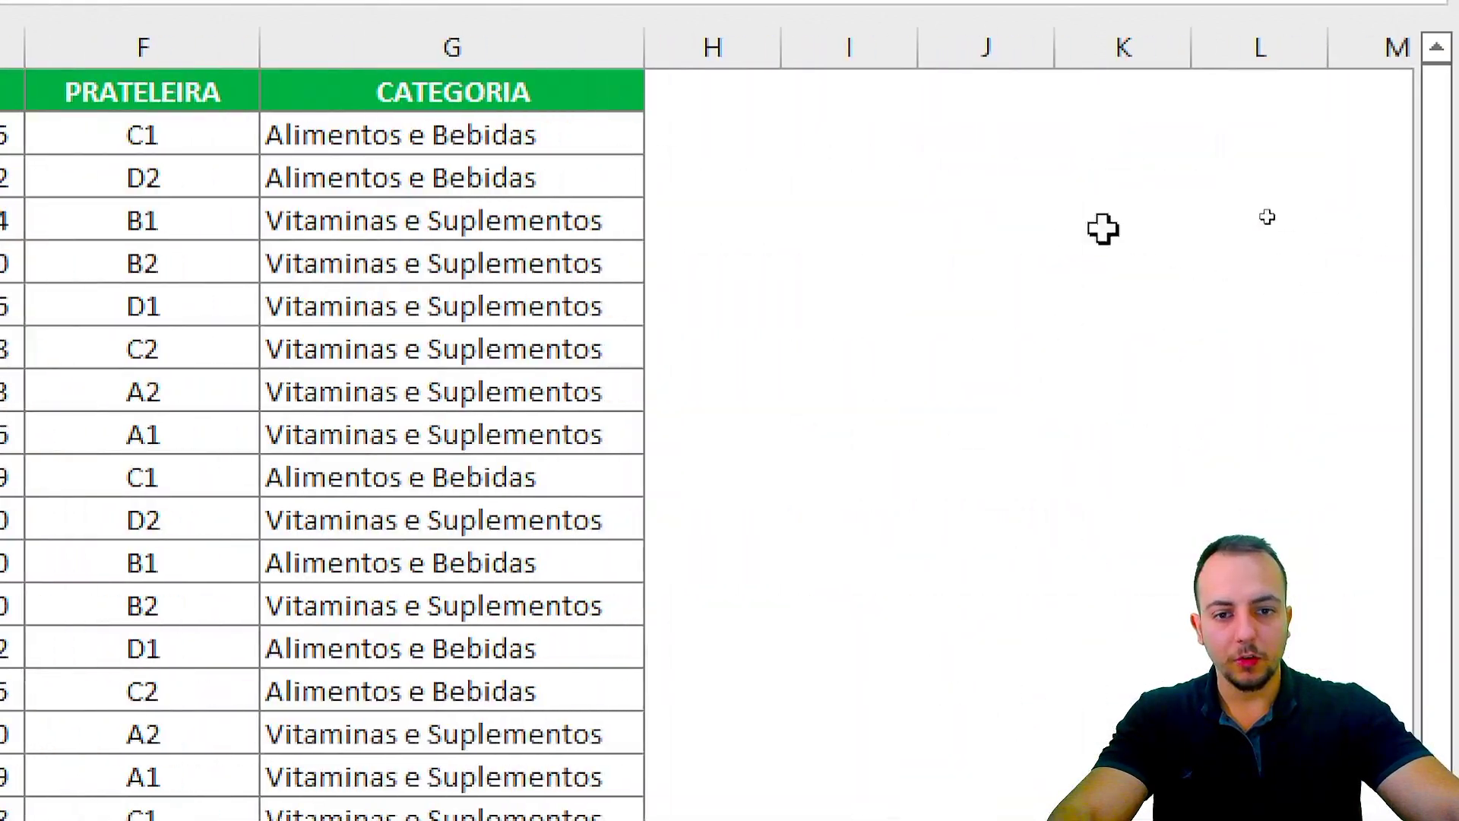
pyautogui.click(896, 175)
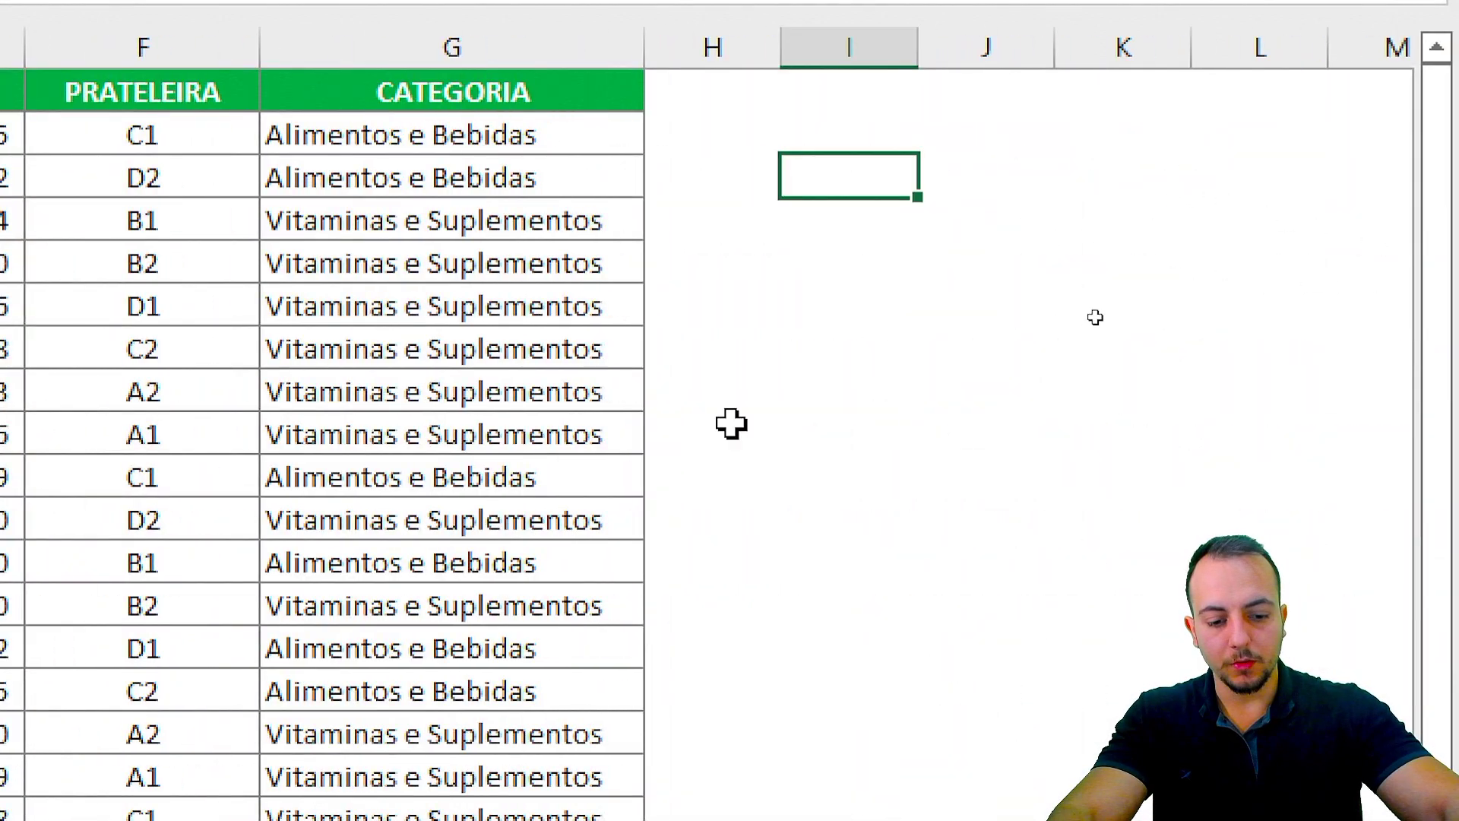
pyautogui.write('=75+68')
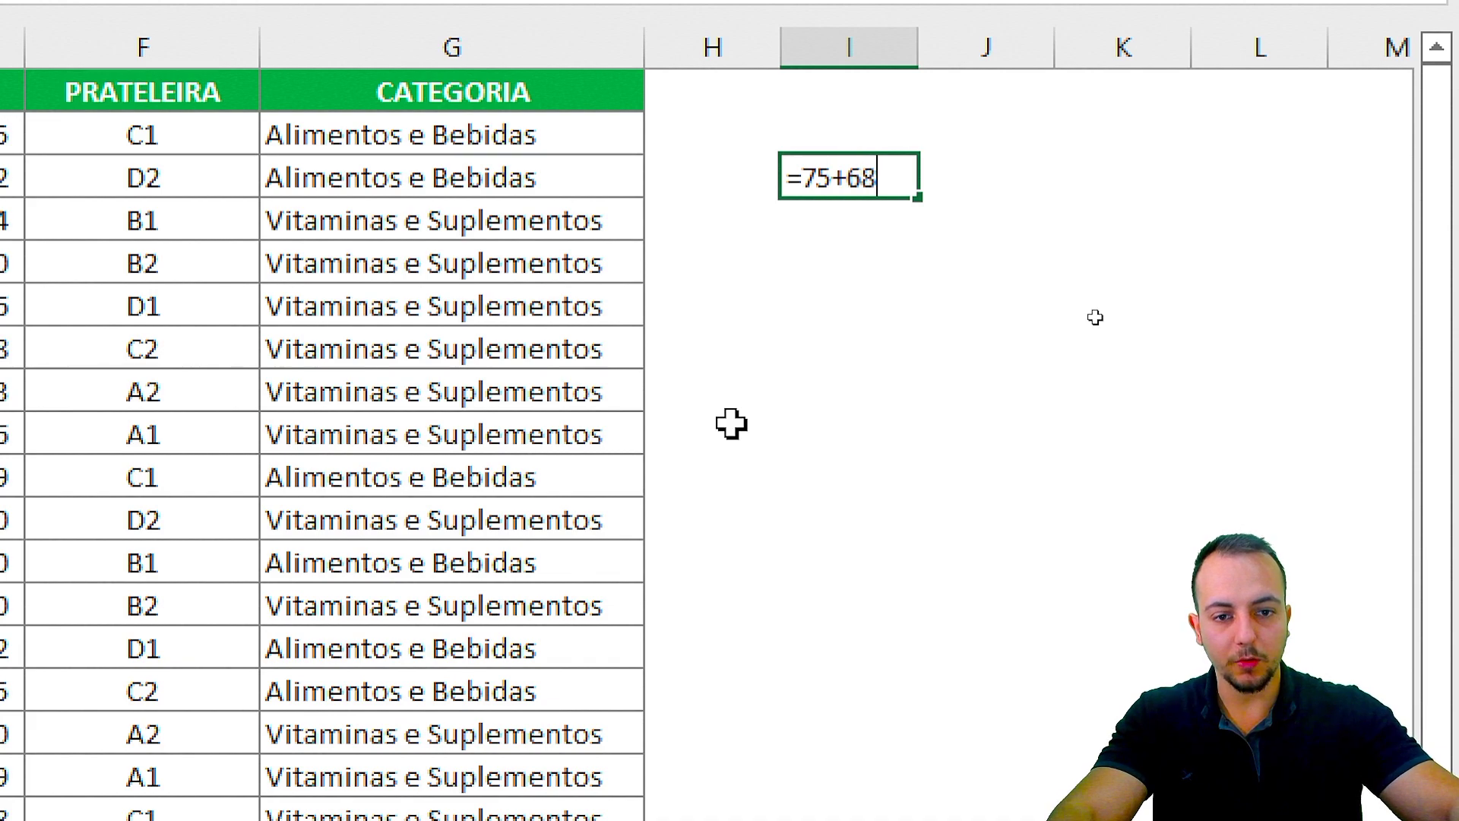
pyautogui.write('+29')
pyautogui.press('Return')
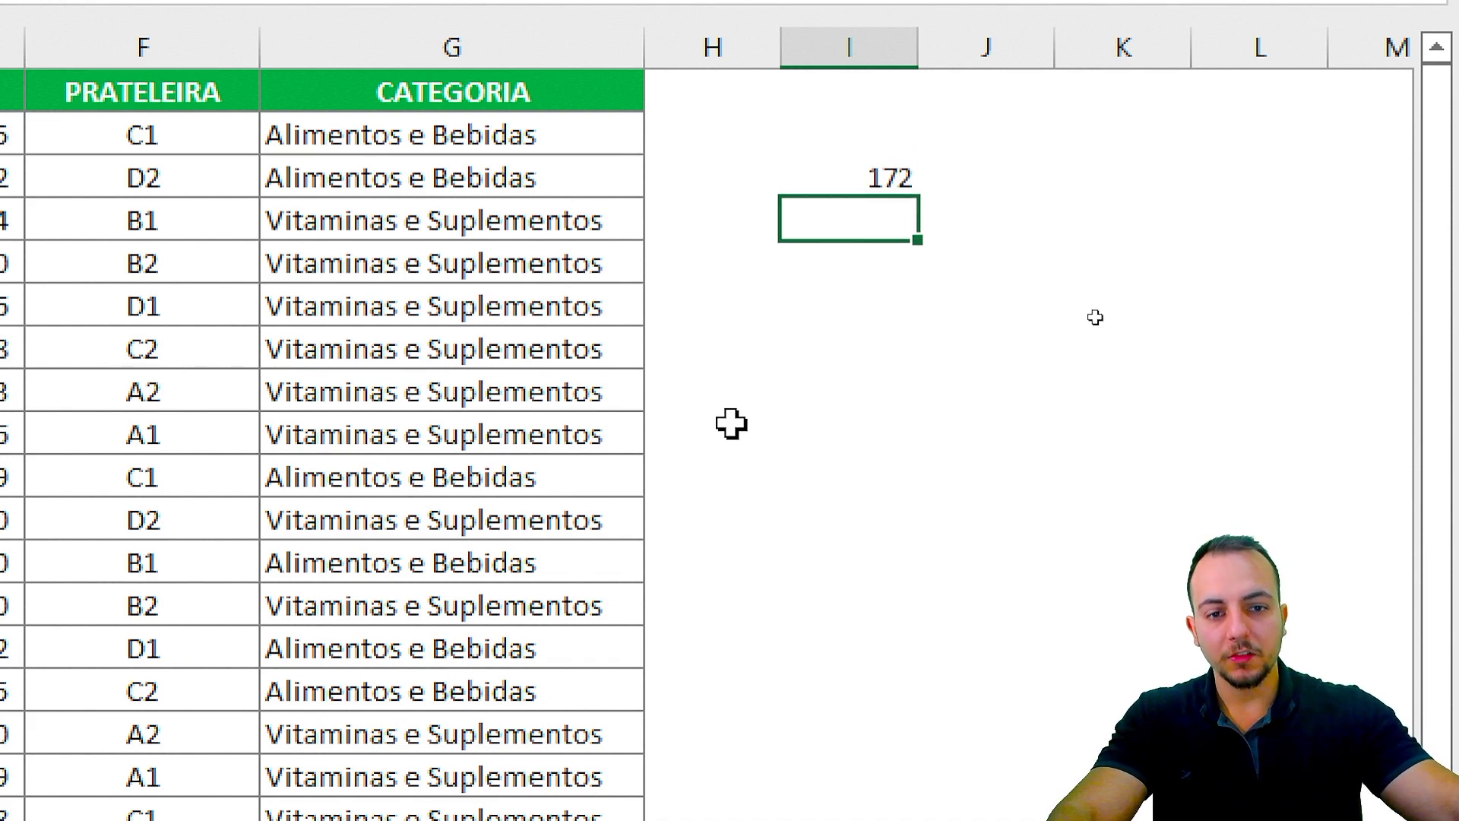
# Clear the check sum from cell I3 on COMPRAS and return to the ANÁLISES sheet.
pyautogui.click(845, 171)
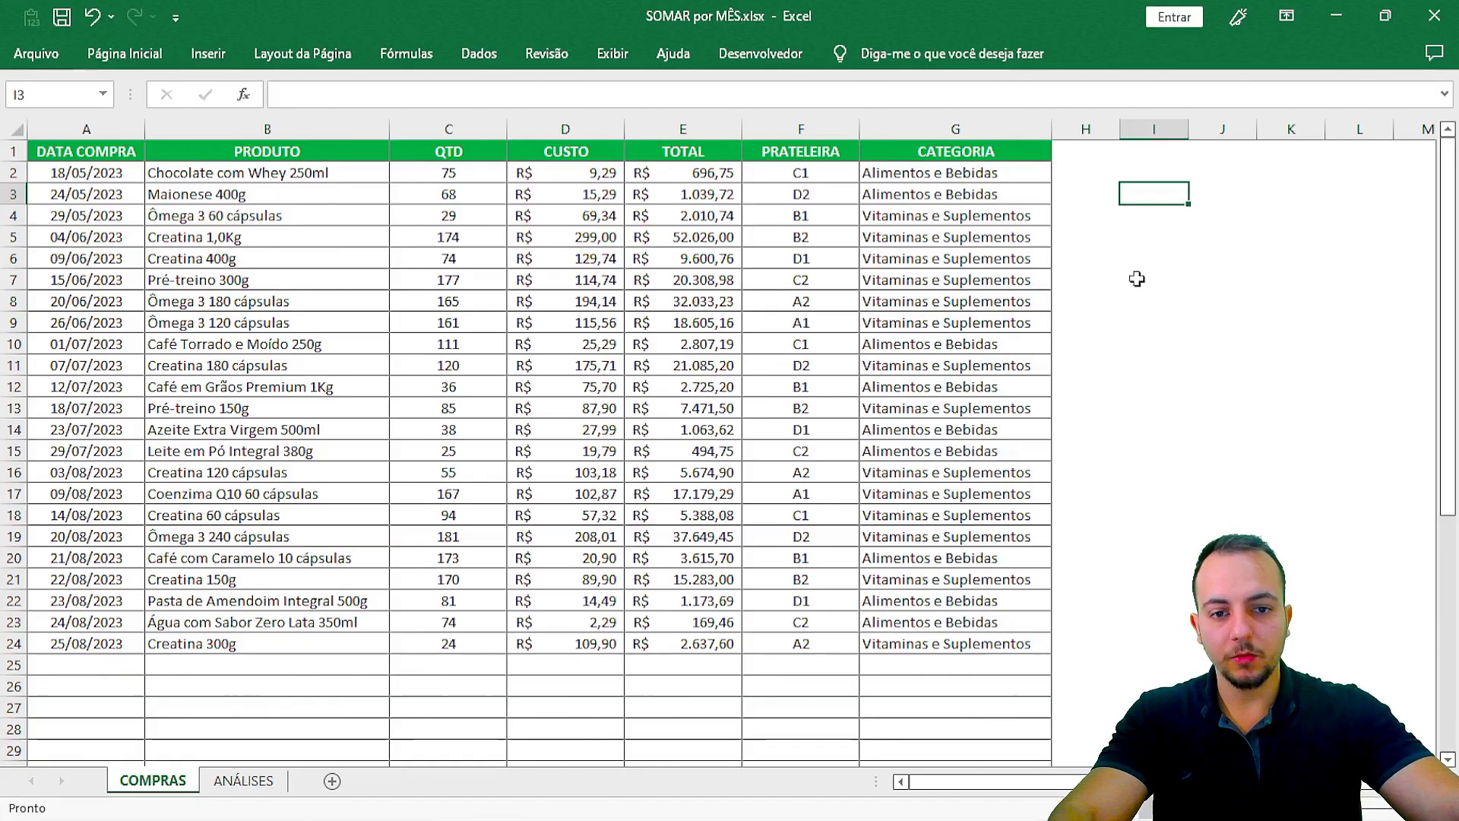
pyautogui.click(243, 780)
pyautogui.hotkey('ctrl', 'q')
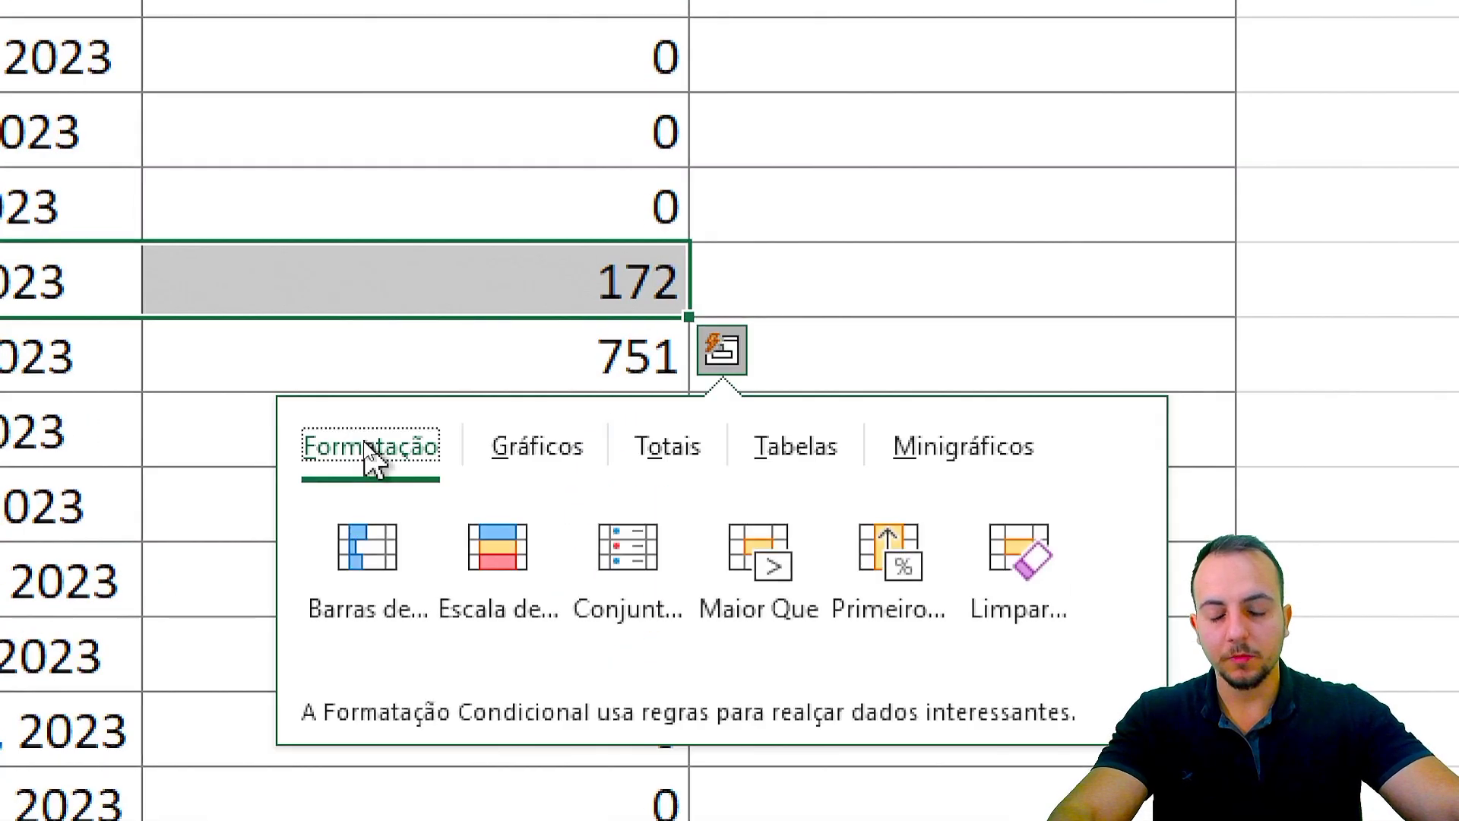
pyautogui.press('Escape')
pyautogui.click(411, 54)
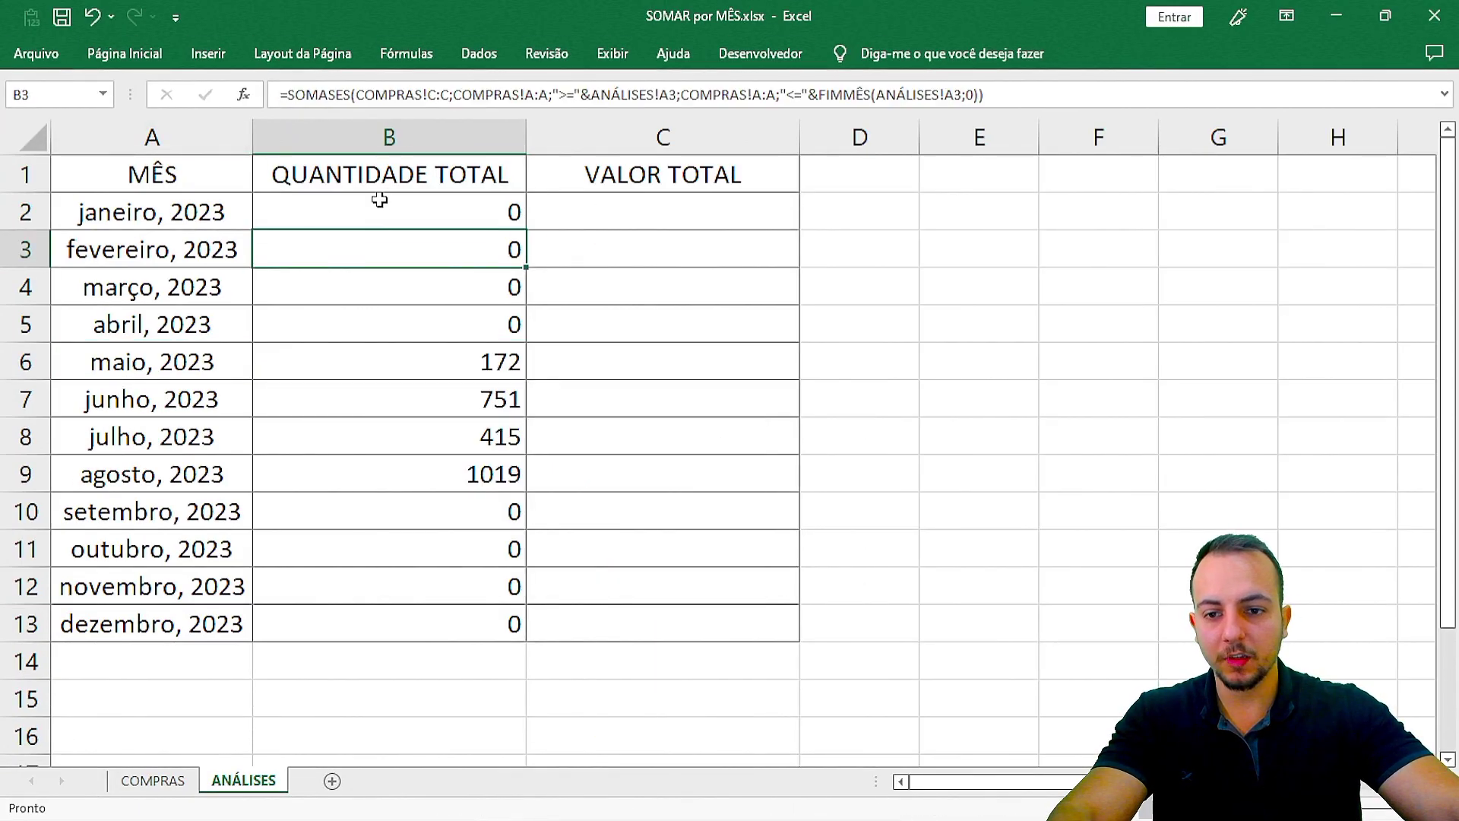
# Center the QUANTIDADE TOTAL values in B2:B13 horizontally.
pyautogui.moveTo(374, 201); pyautogui.dragTo(352, 616)
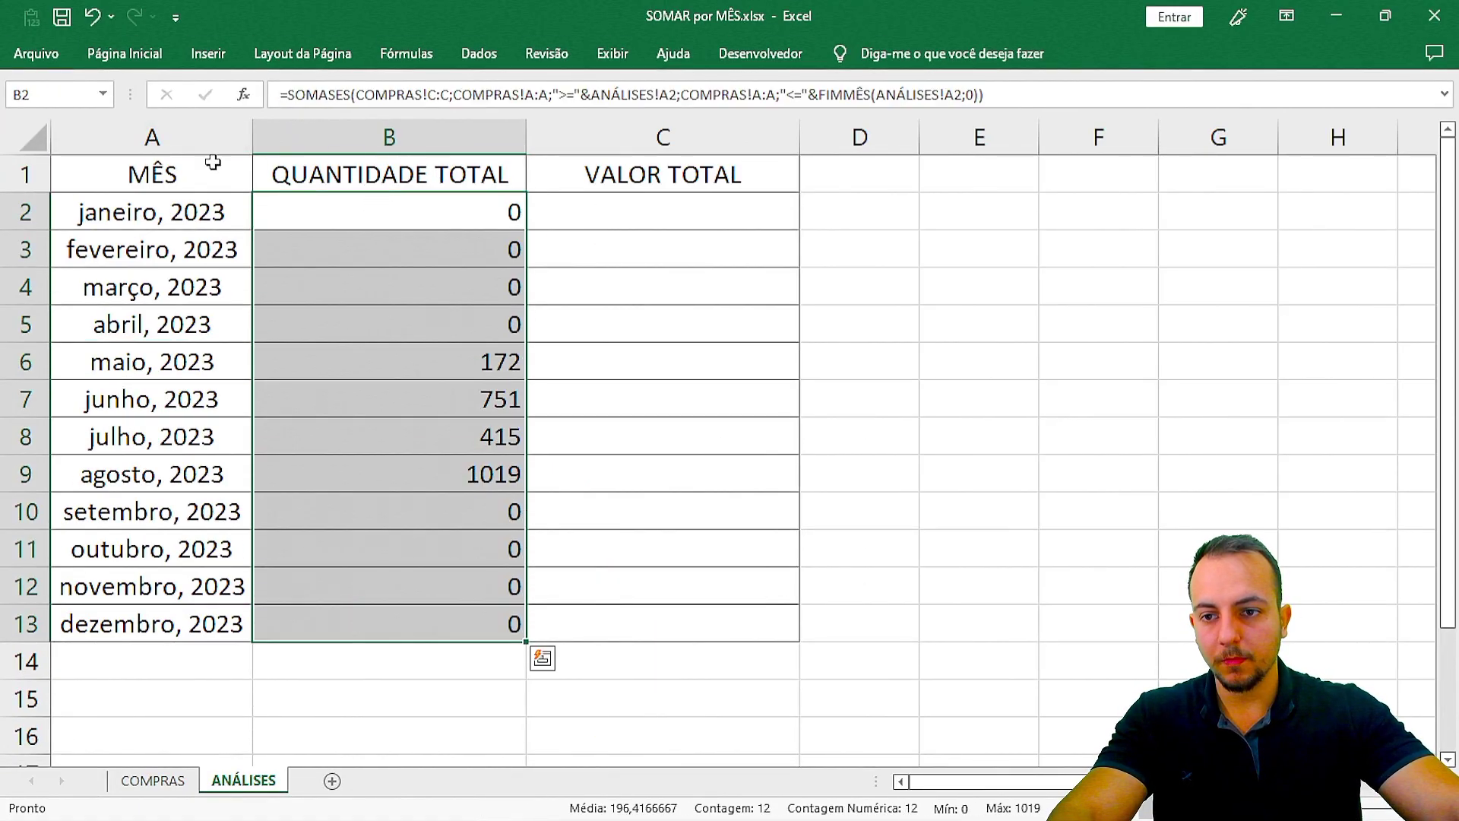
pyautogui.click(121, 53)
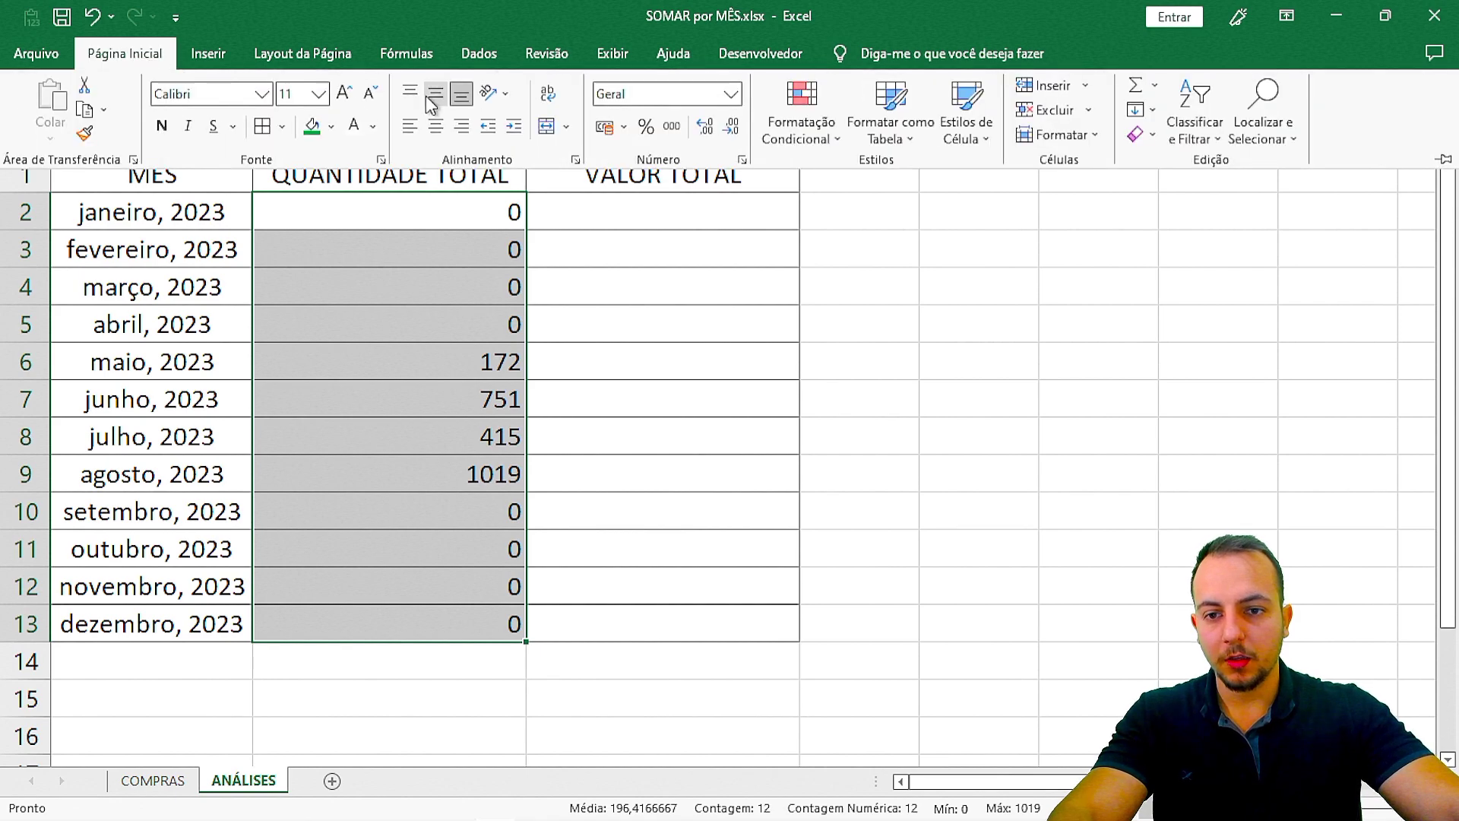
pyautogui.click(435, 134)
# Start a SOMASES formula in C2 under VALOR TOTAL with the TOTAL column COMPRAS!E:E as the sum range.
pyautogui.click(658, 226)
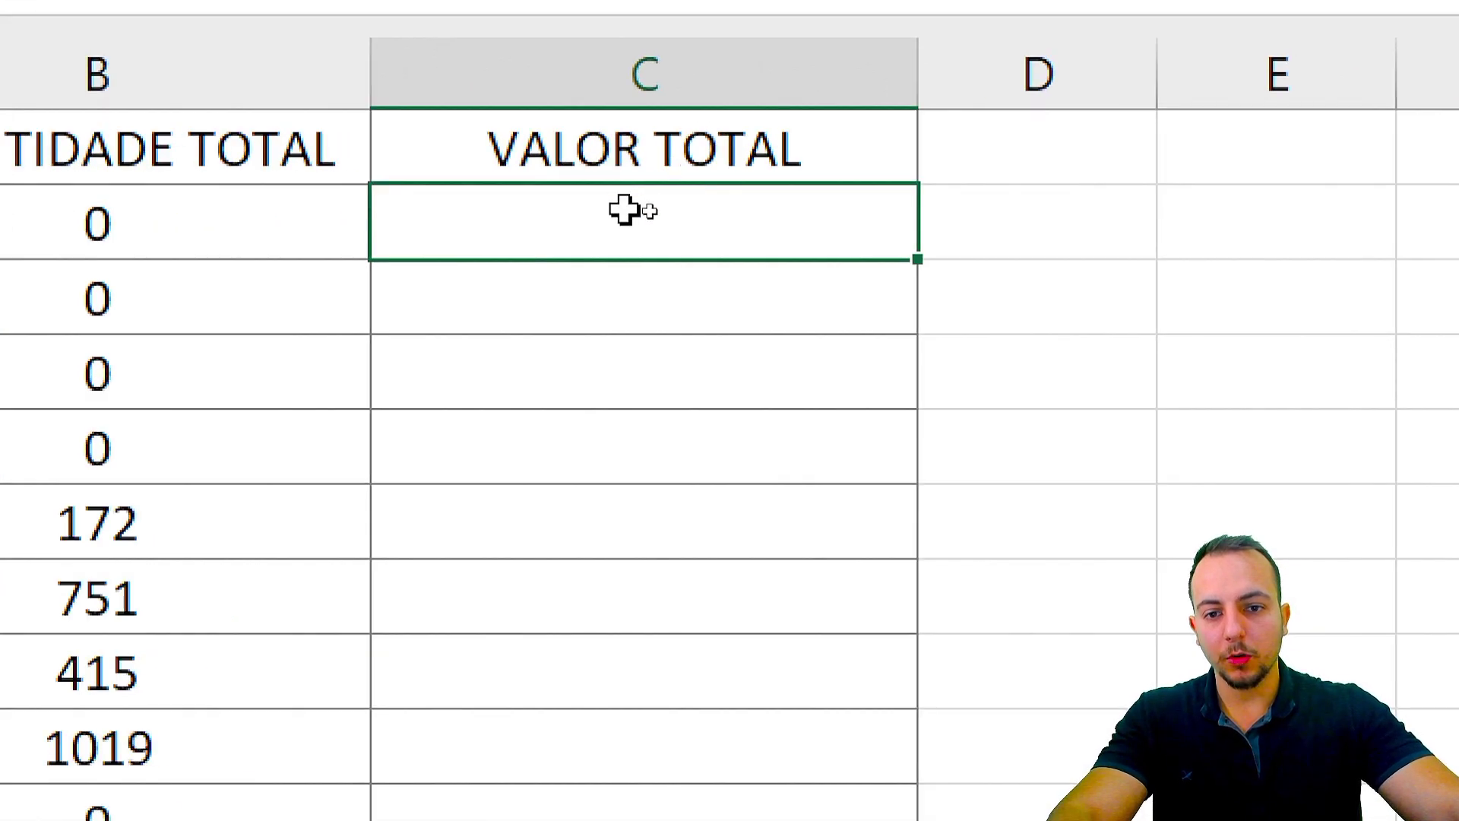
pyautogui.moveTo(626, 208); pyautogui.dragTo(575, 718)
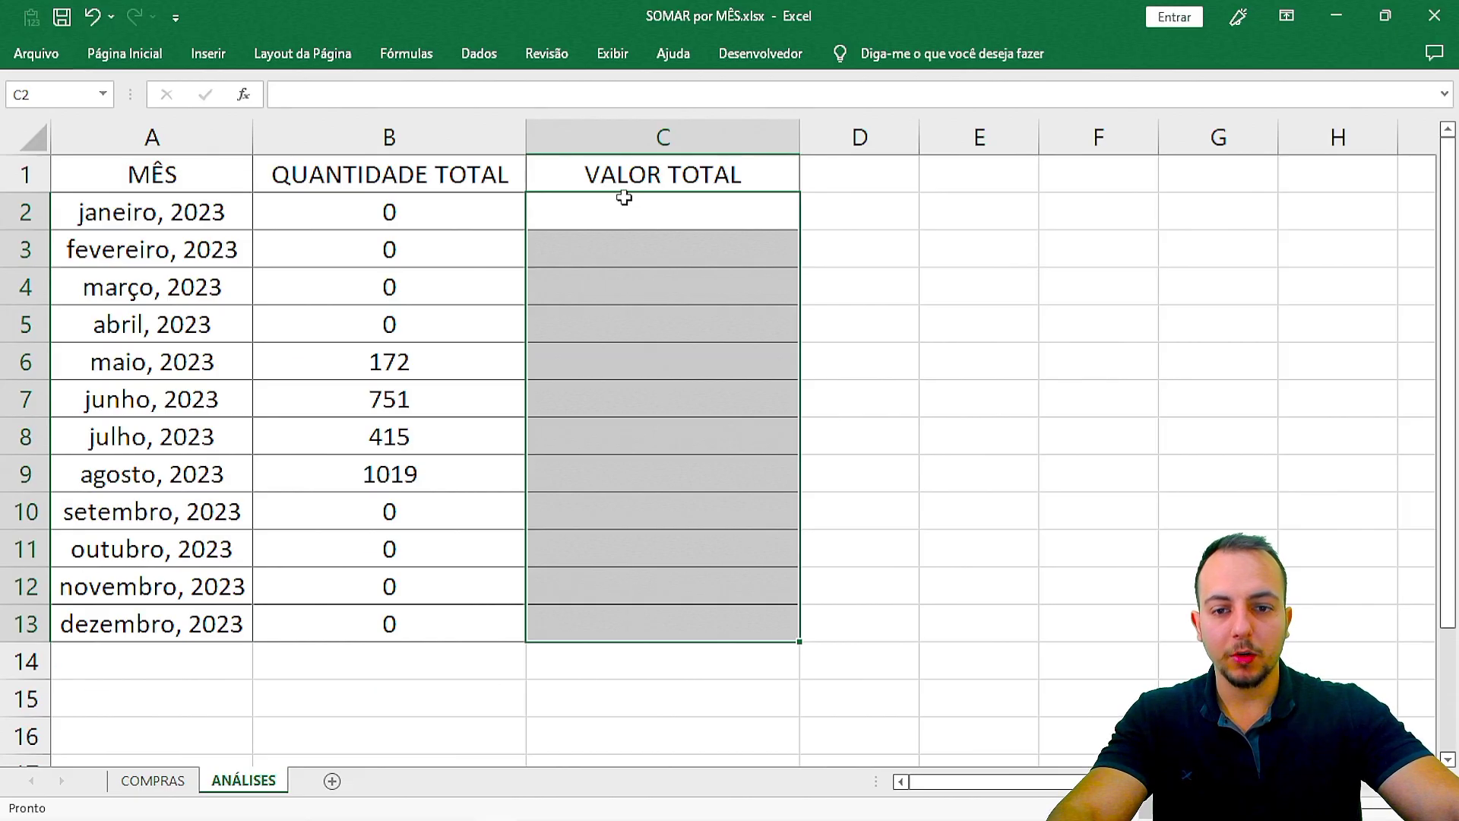
pyautogui.click(623, 199)
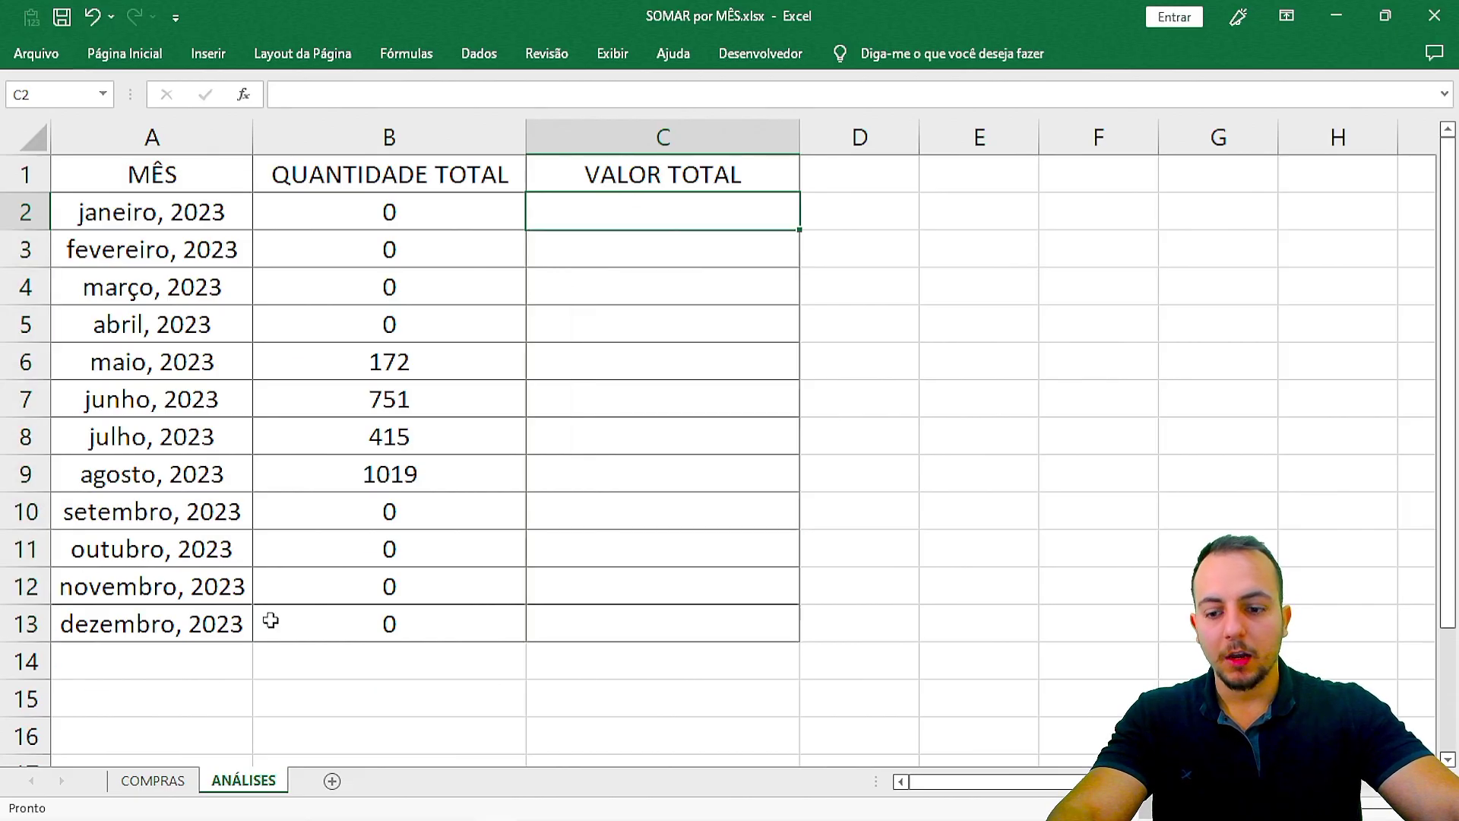
pyautogui.click(158, 787)
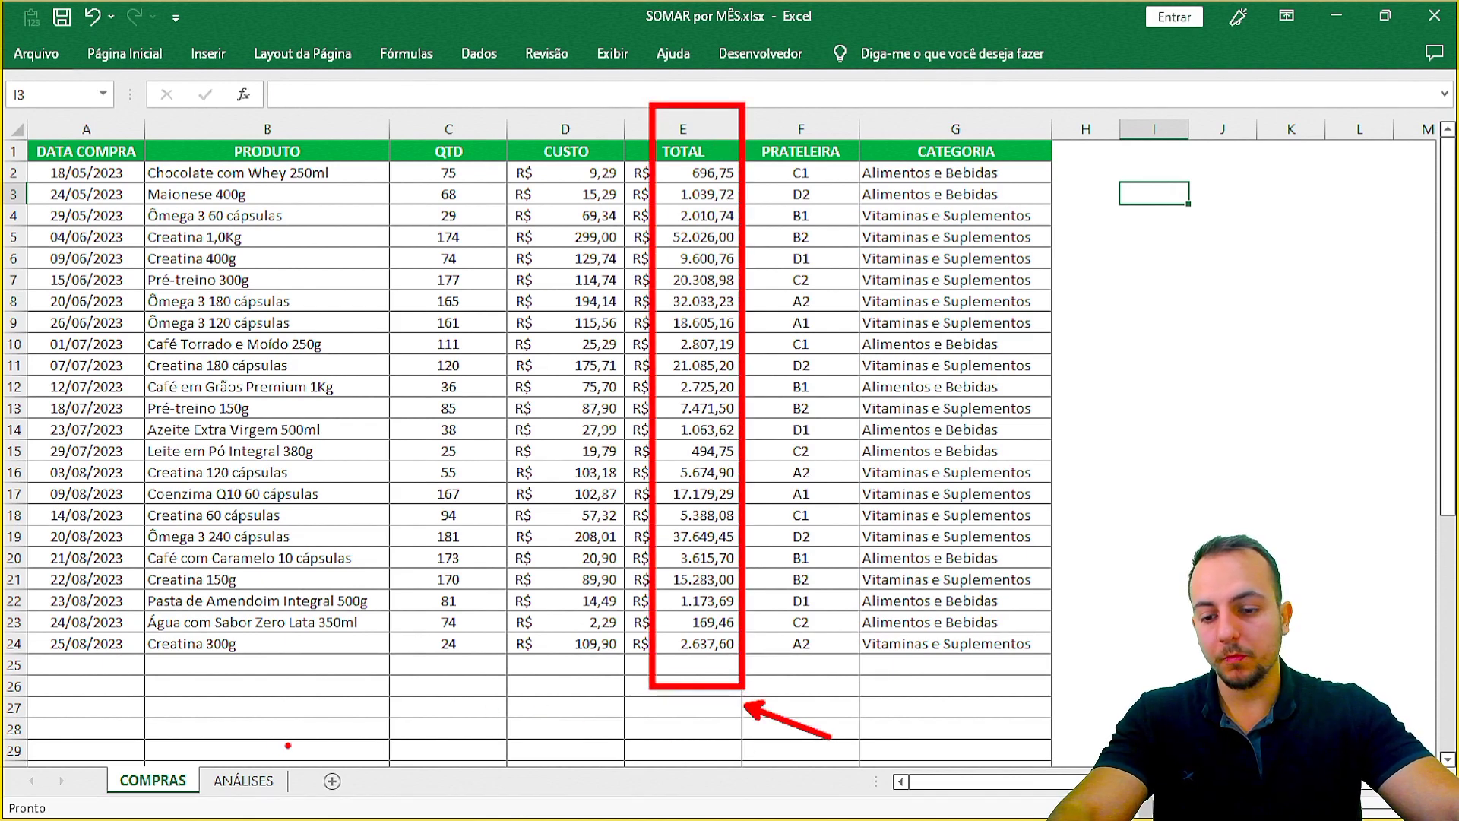
pyautogui.click(241, 781)
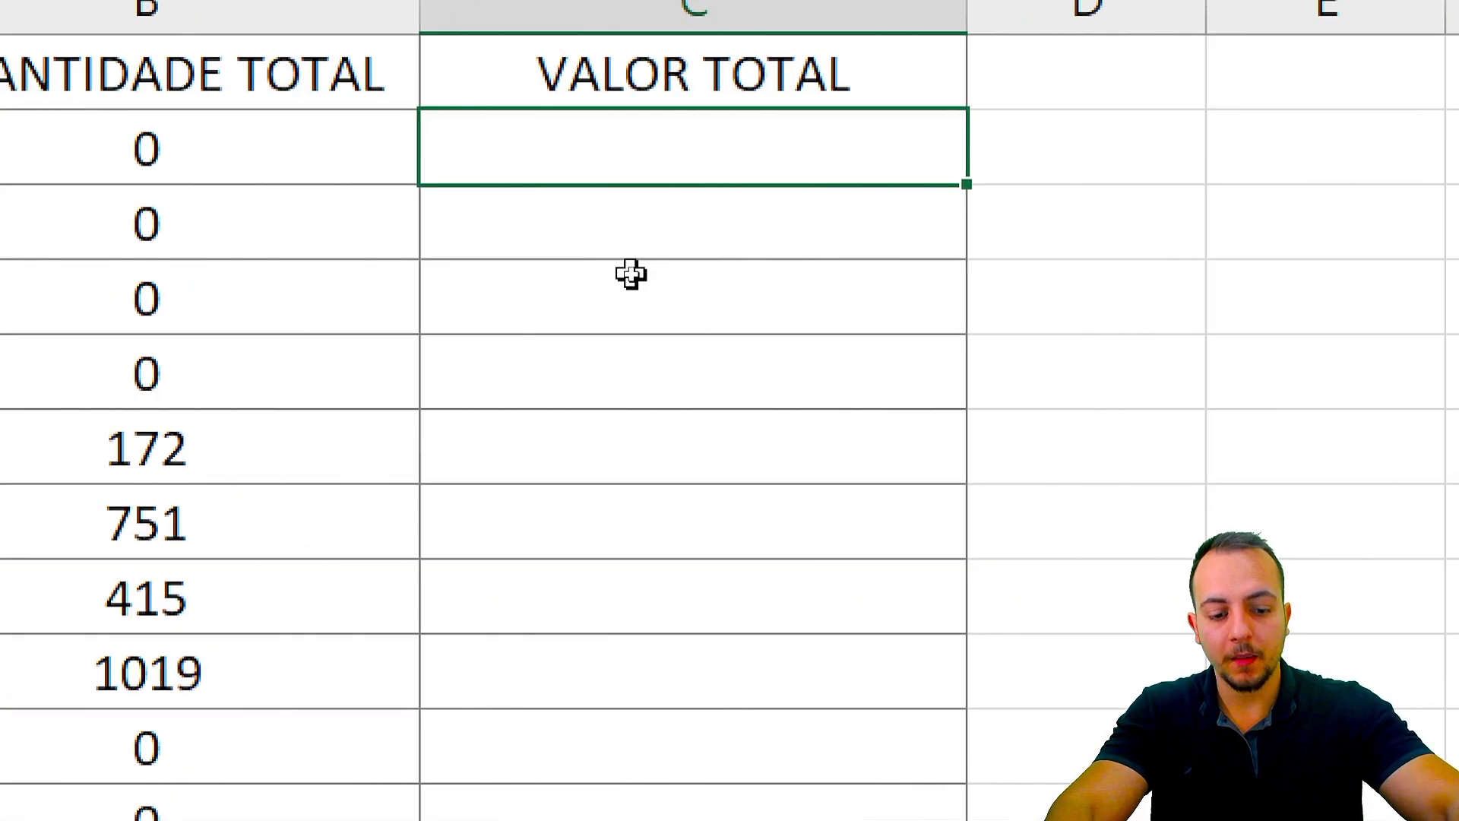
pyautogui.write('=SOM')
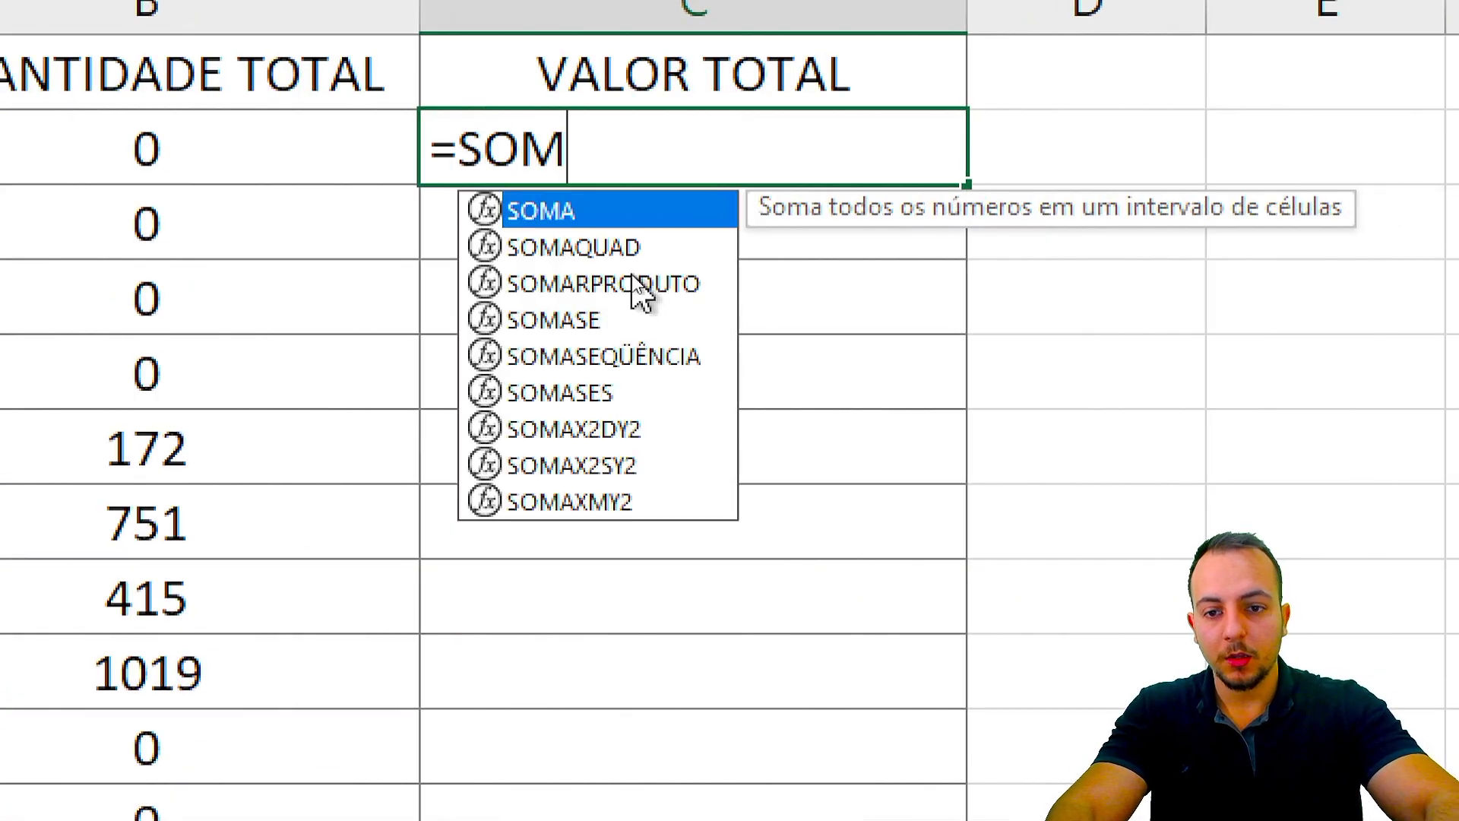
pyautogui.write('ASES')
pyautogui.doubleClick(563, 213)
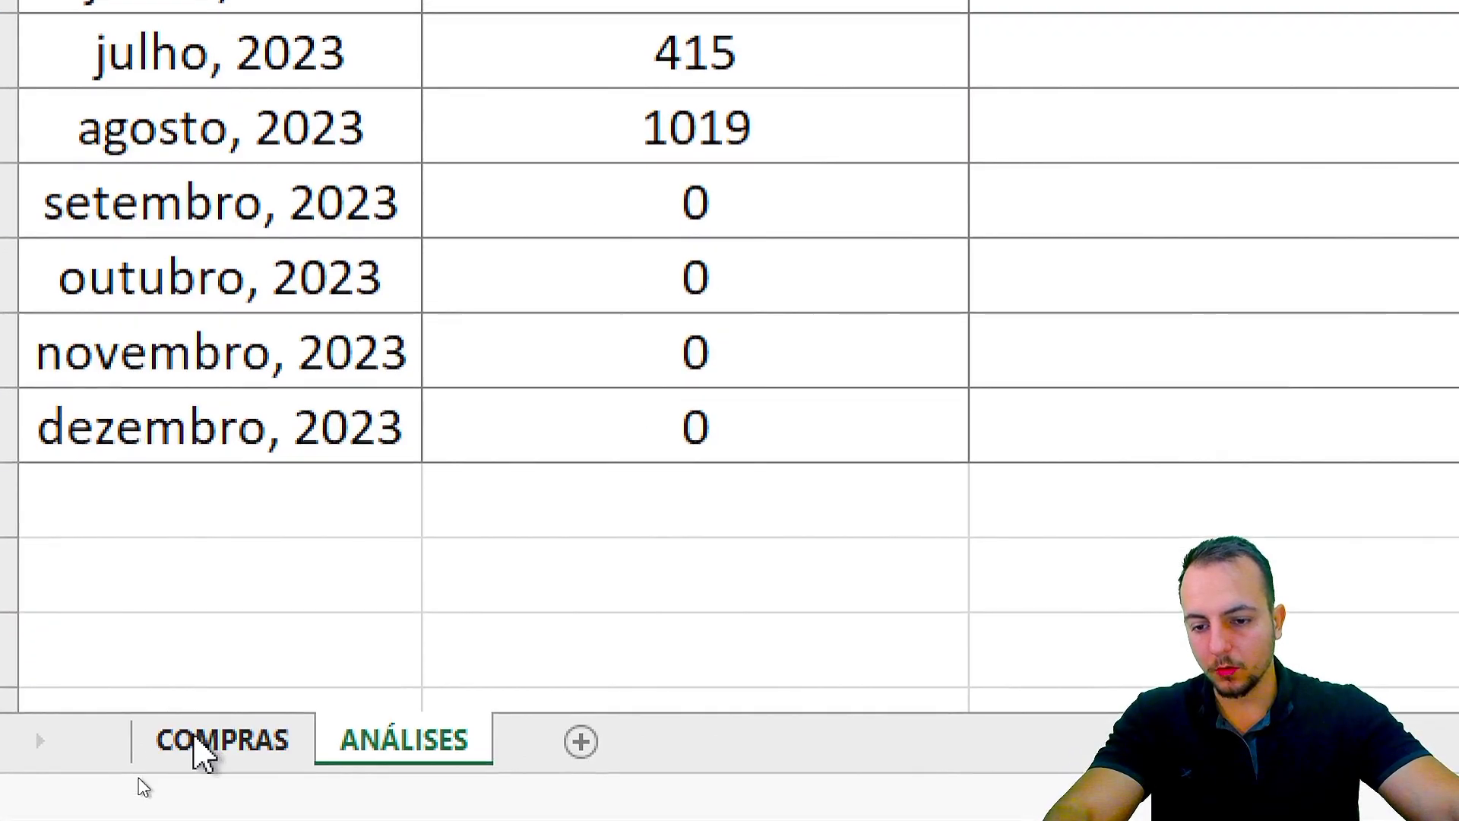
pyautogui.click(202, 753)
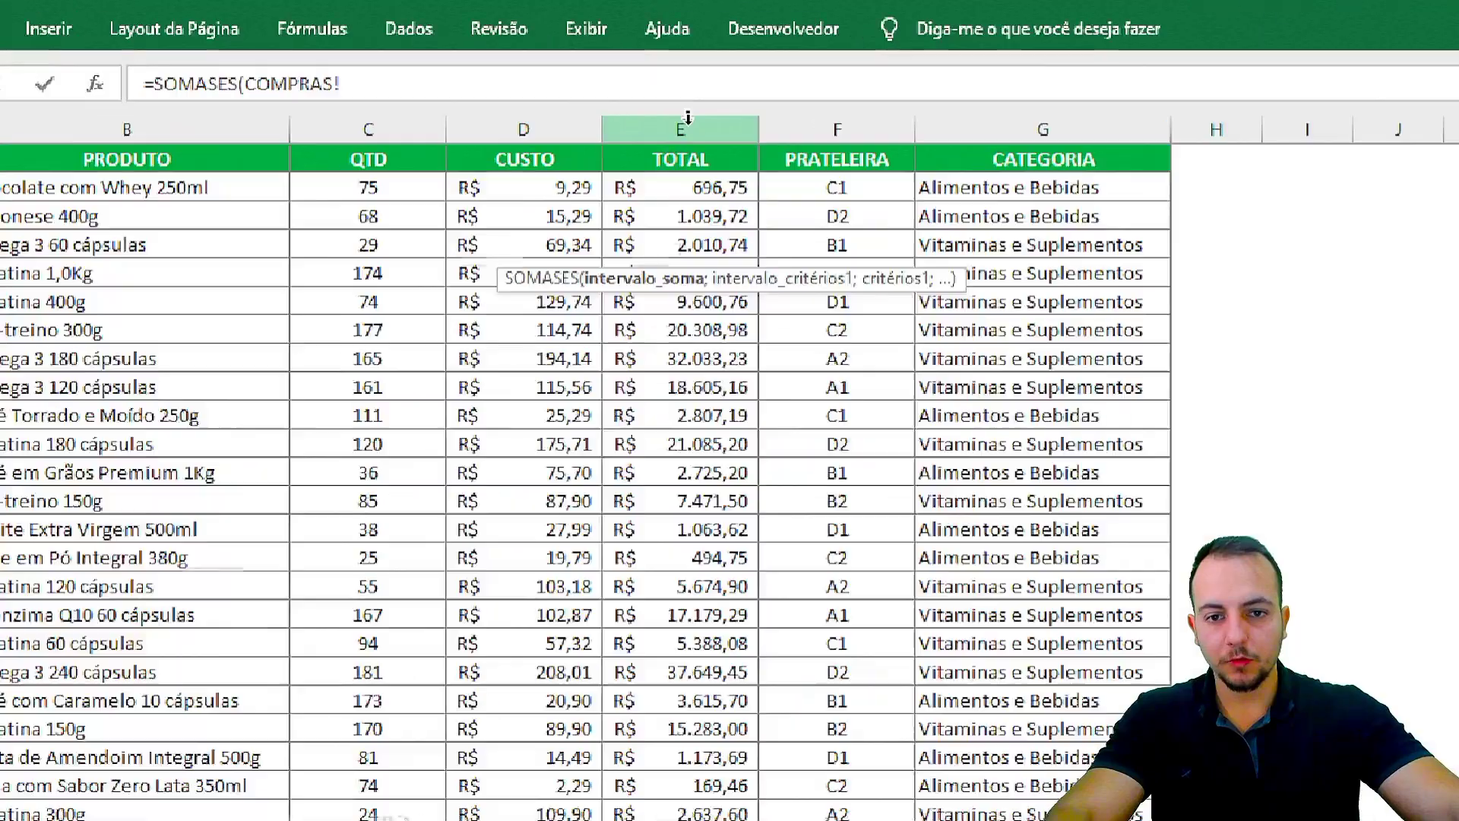
pyautogui.click(676, 108)
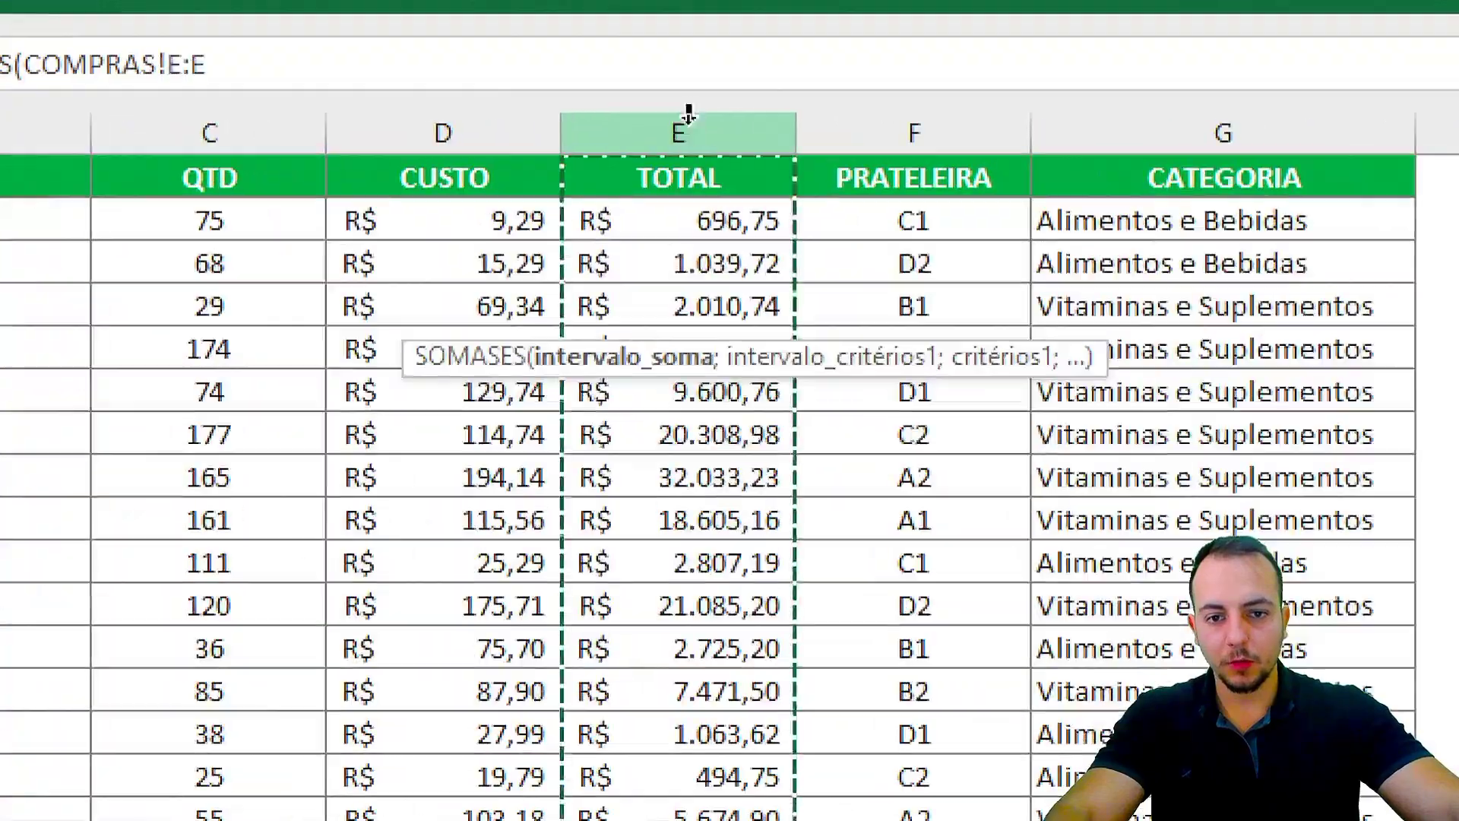
pyautogui.write(';')
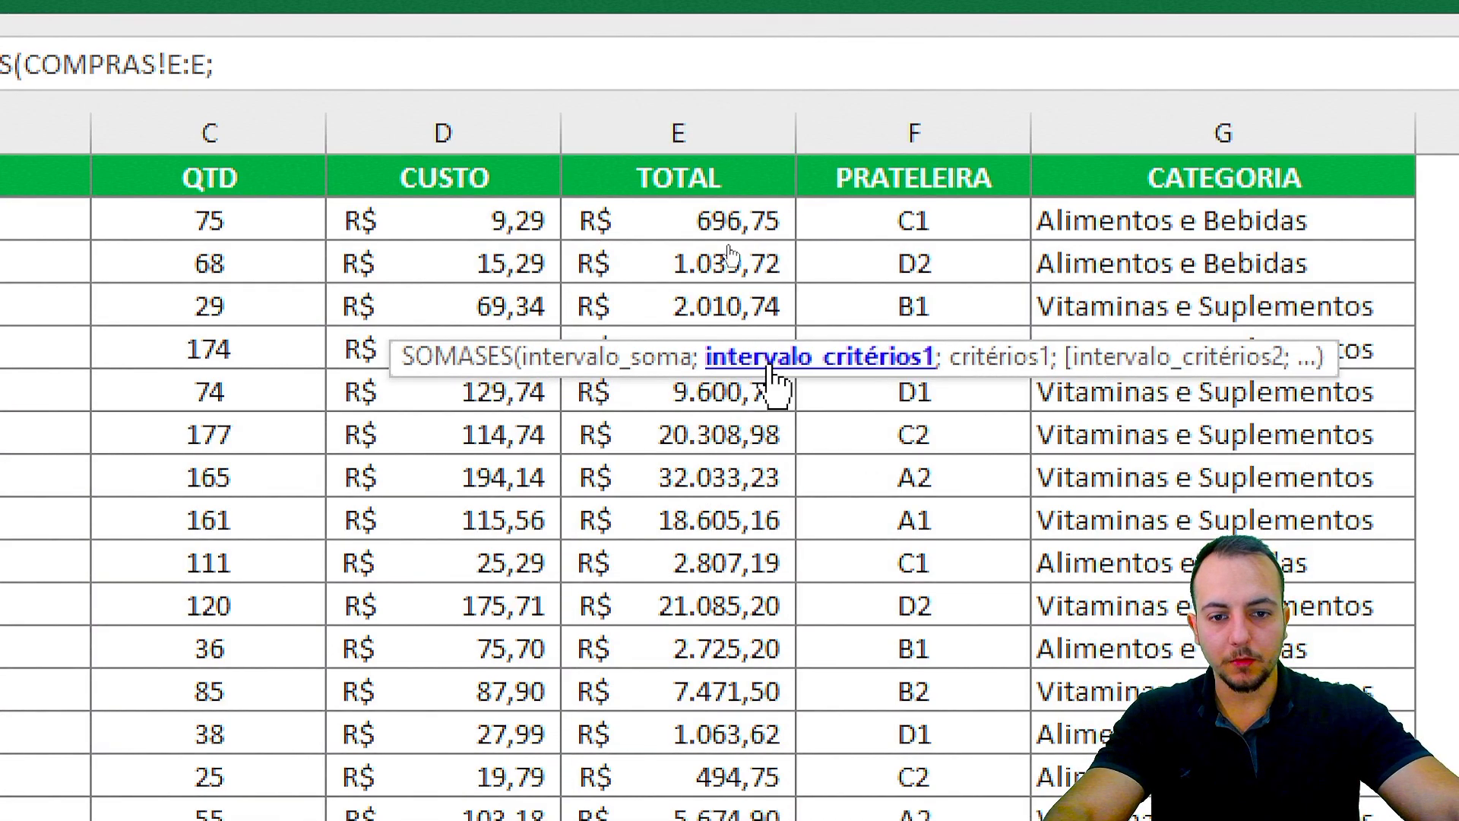
# Add COMPRAS!A:A as the first criteria range with the criterion ">="&ANÁLISES!A2.
pyautogui.click(174, 131)
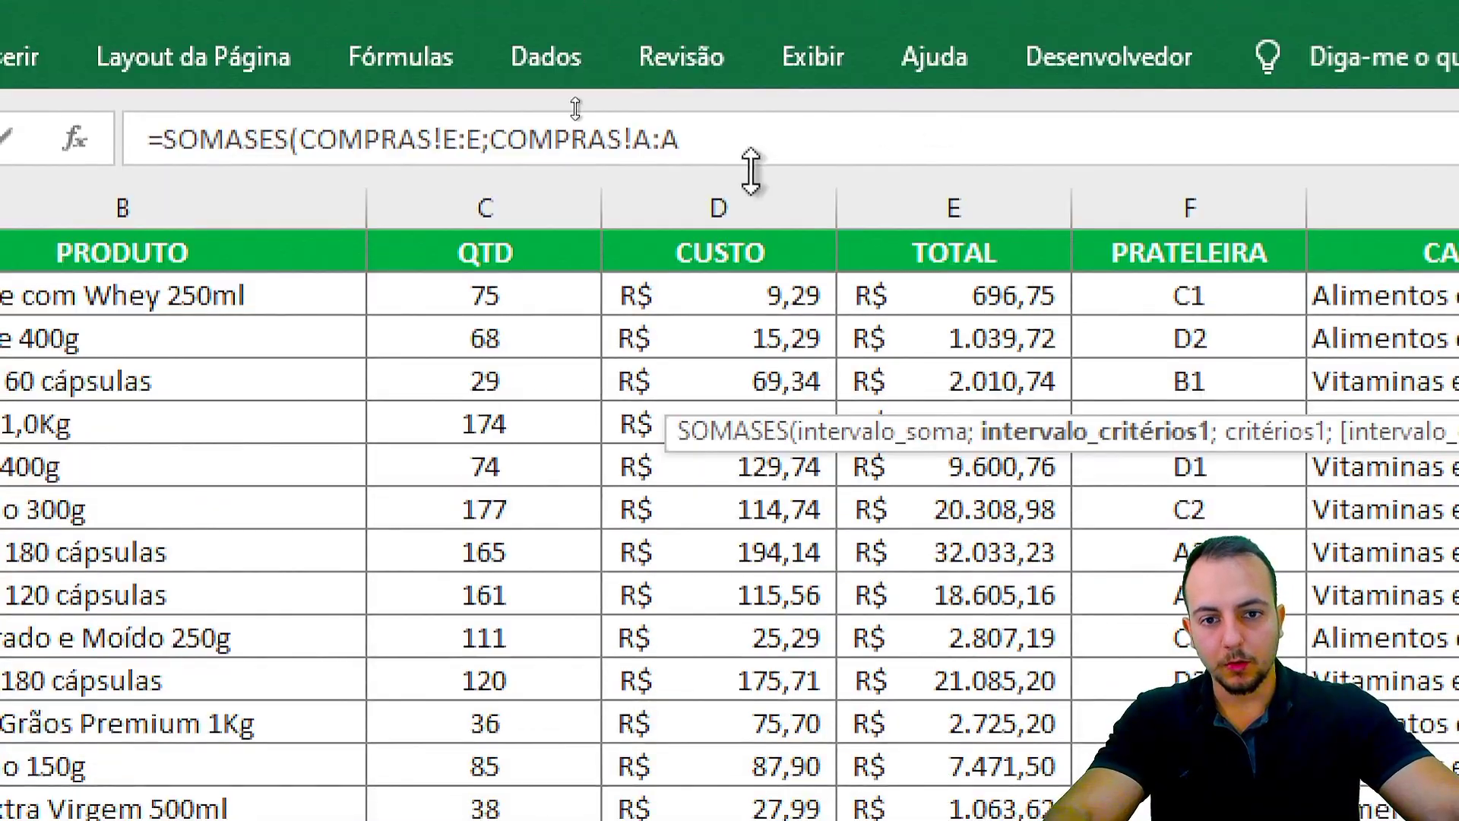
pyautogui.click(1117, 73)
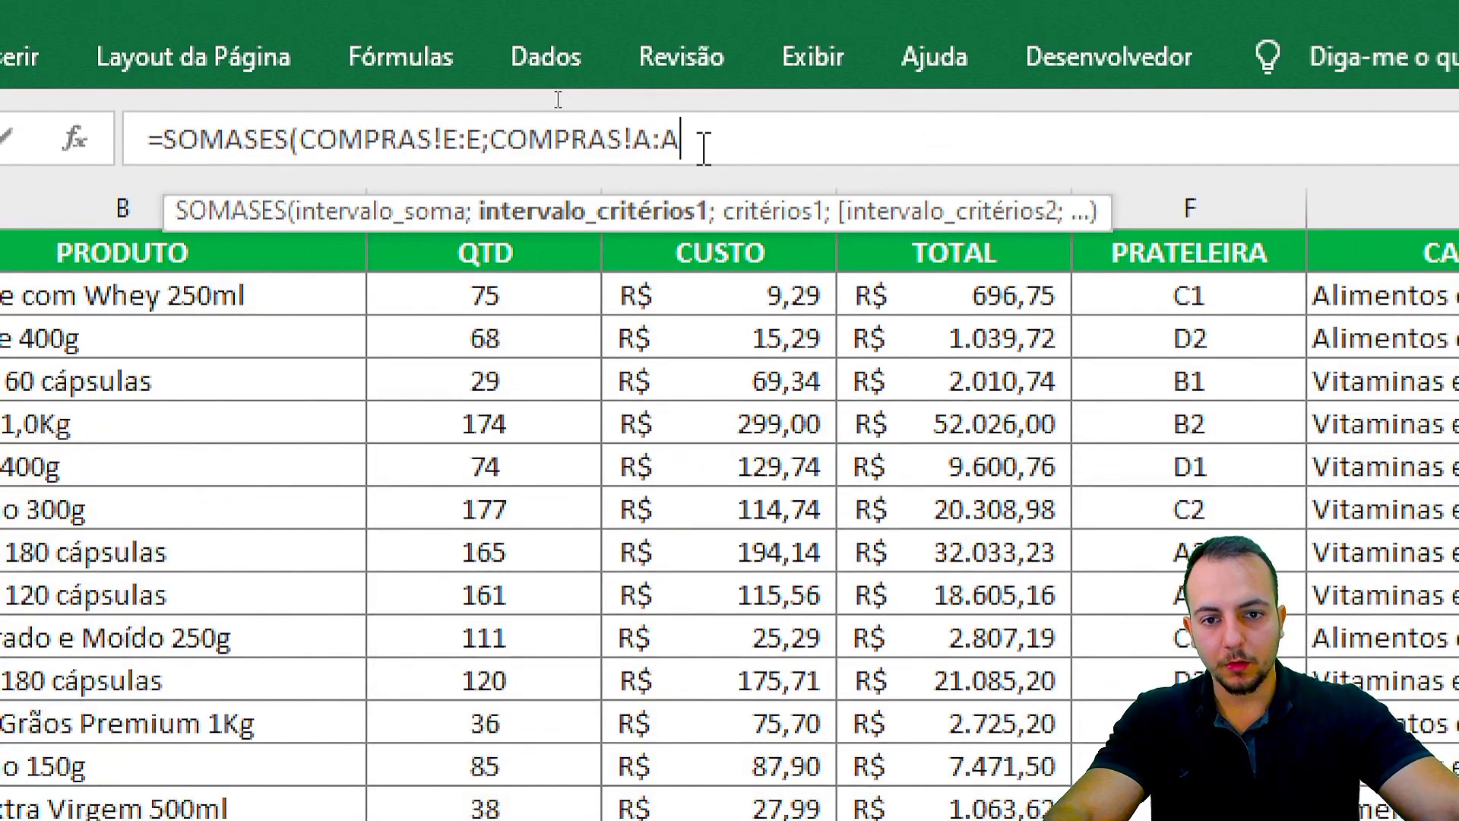
pyautogui.write(';')
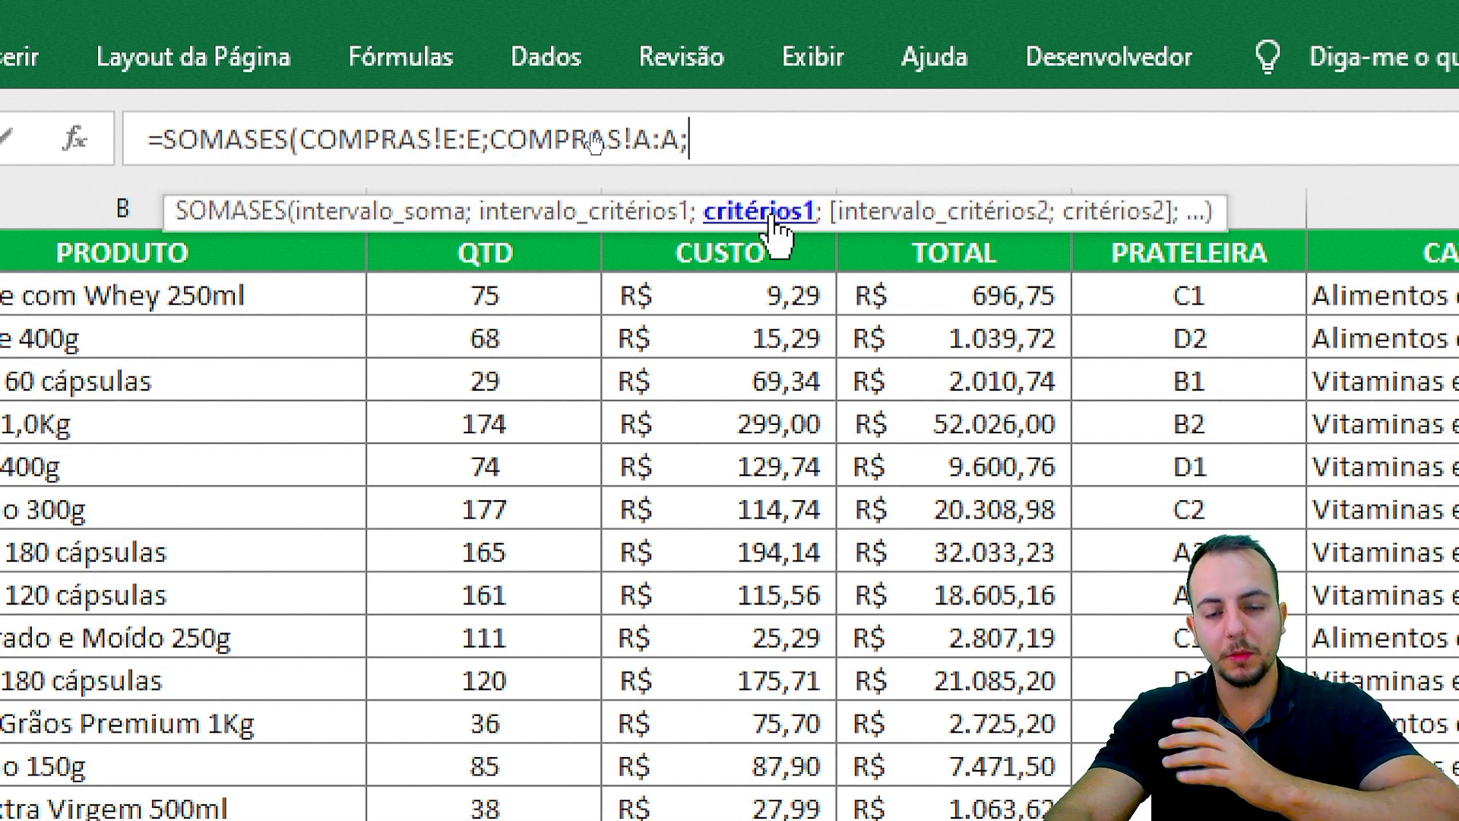
pyautogui.write('"')
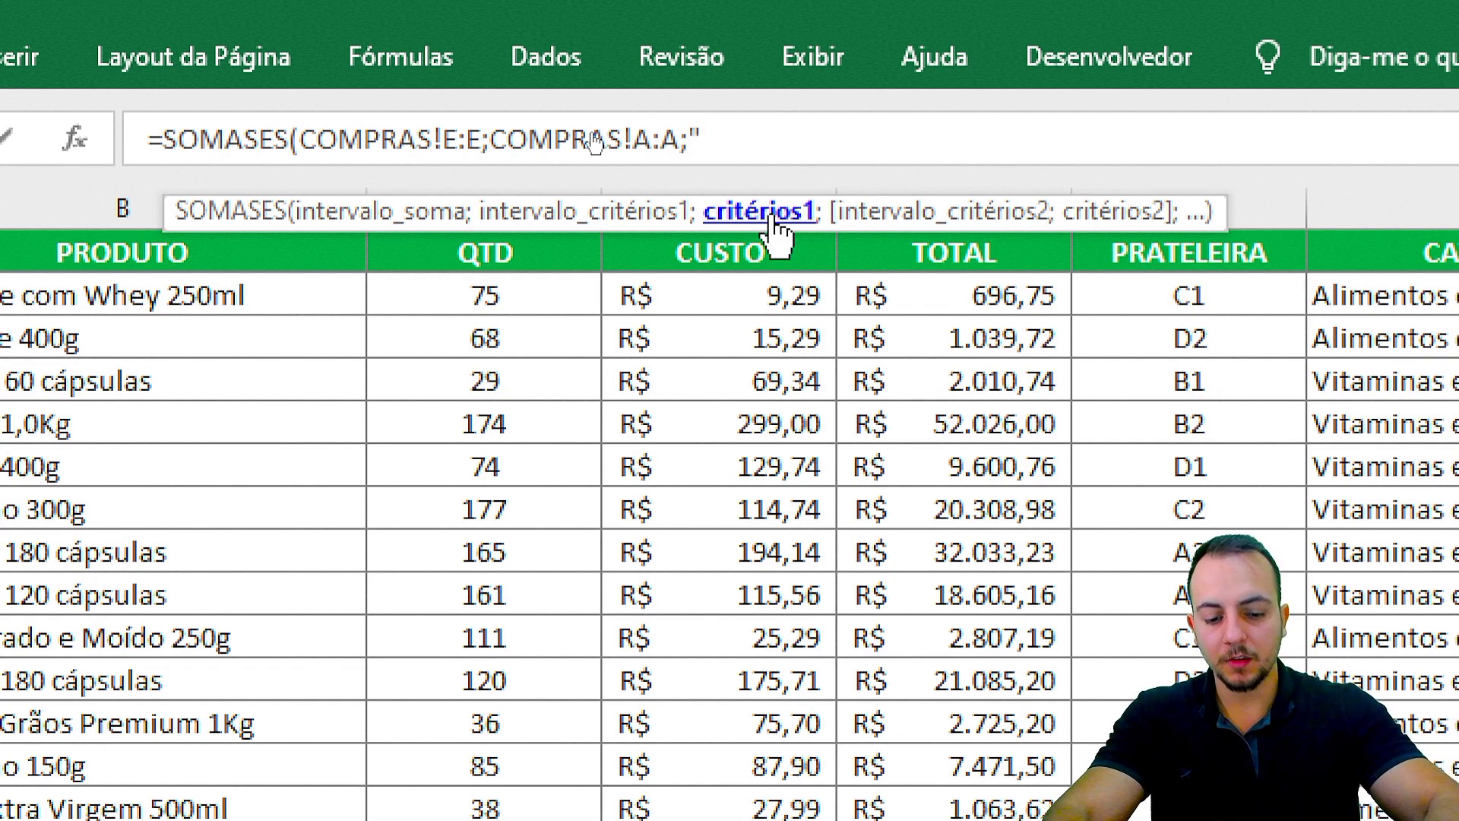
pyautogui.write('>="')
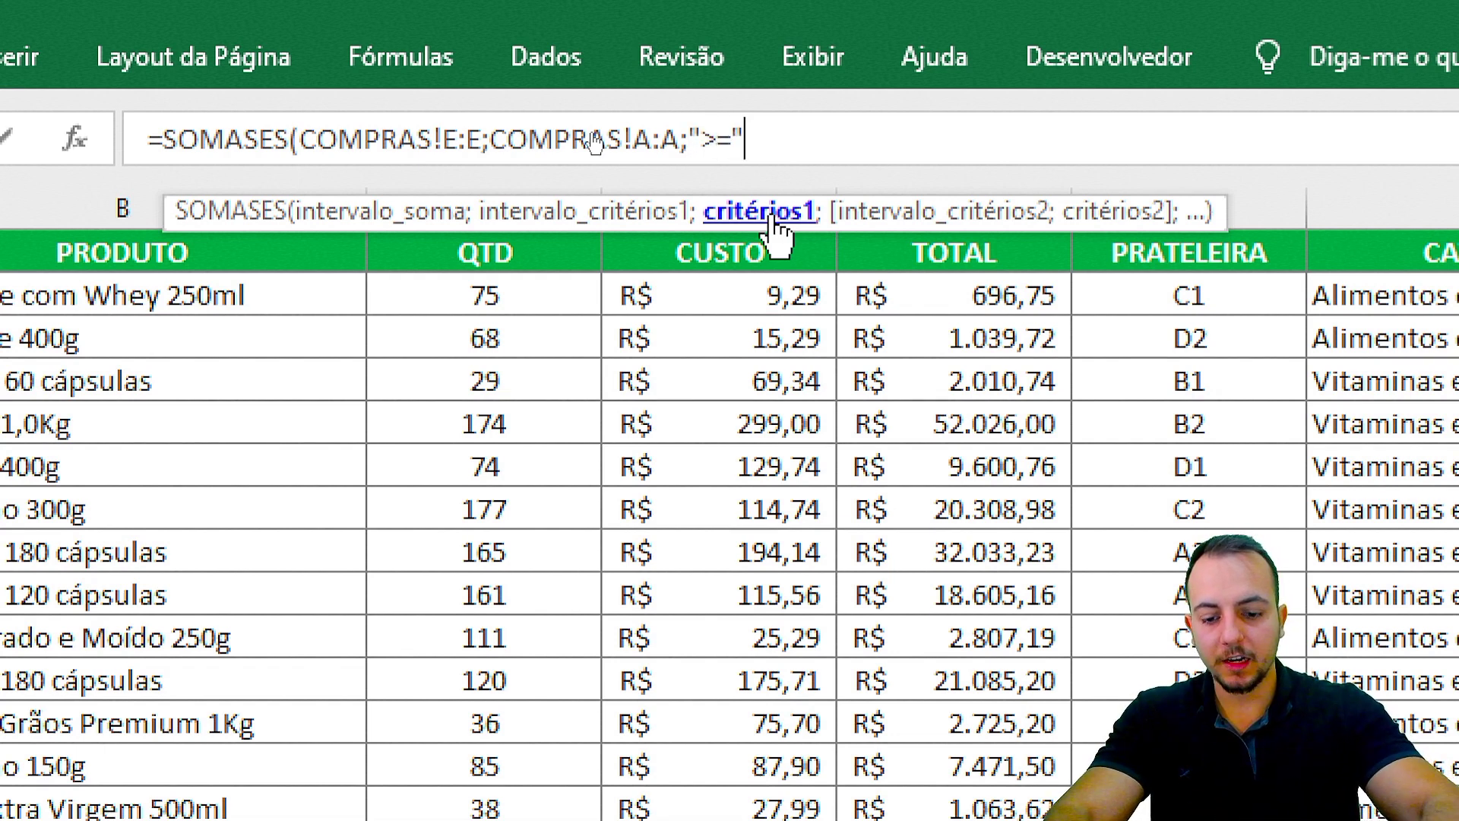
pyautogui.write('&')
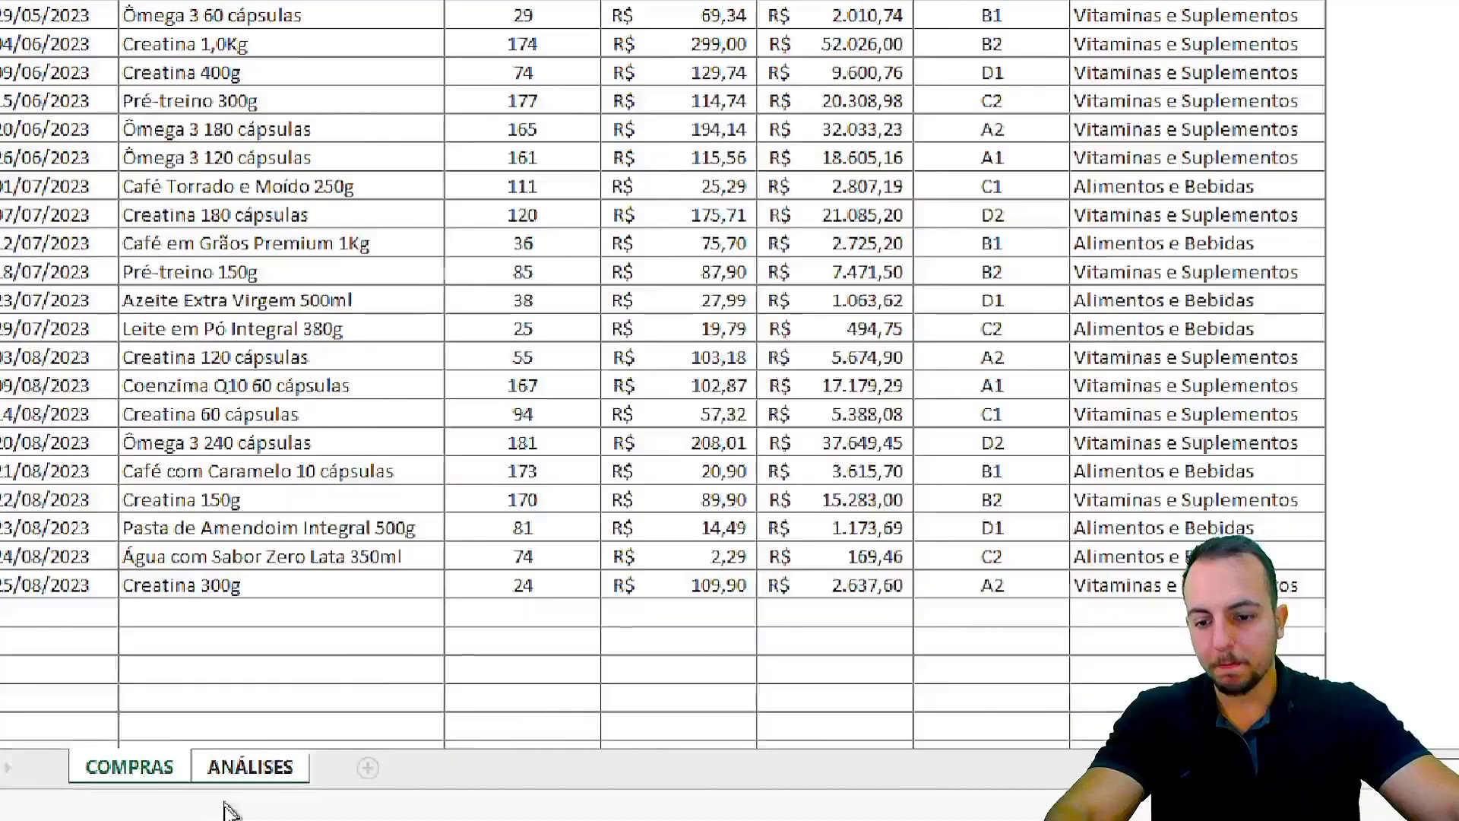
pyautogui.click(250, 741)
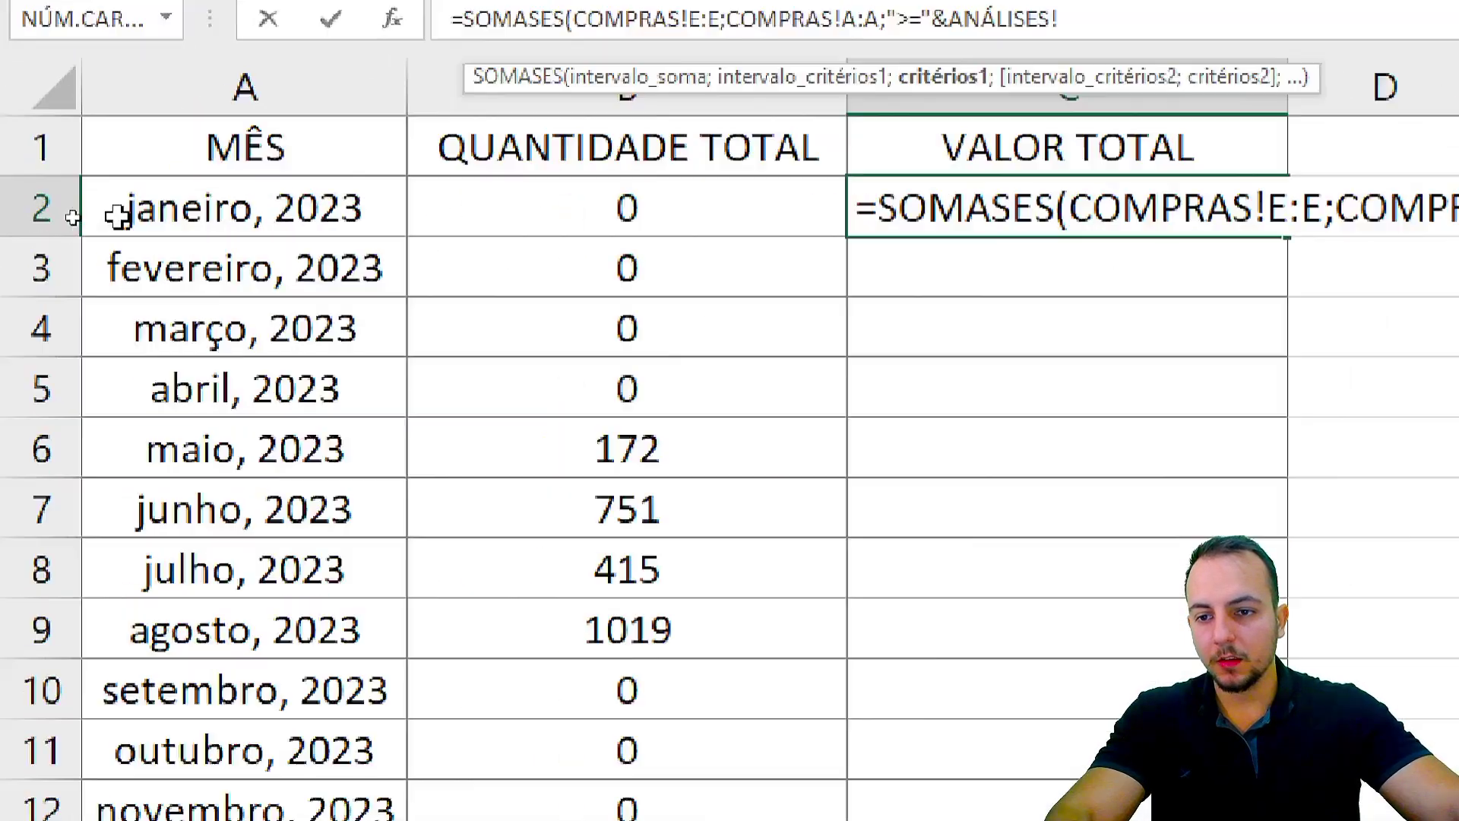
pyautogui.click(152, 220)
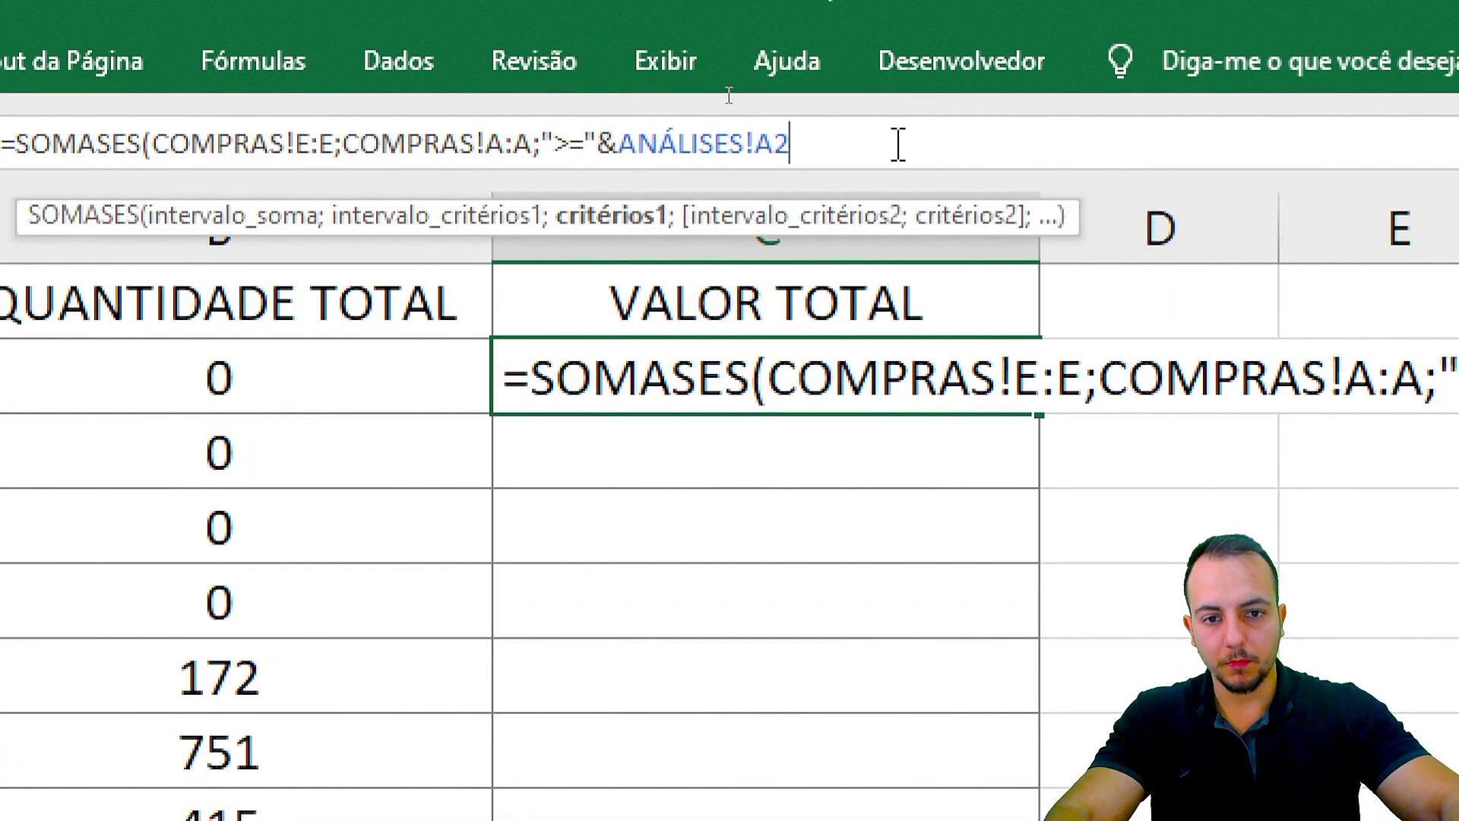
pyautogui.write(';')
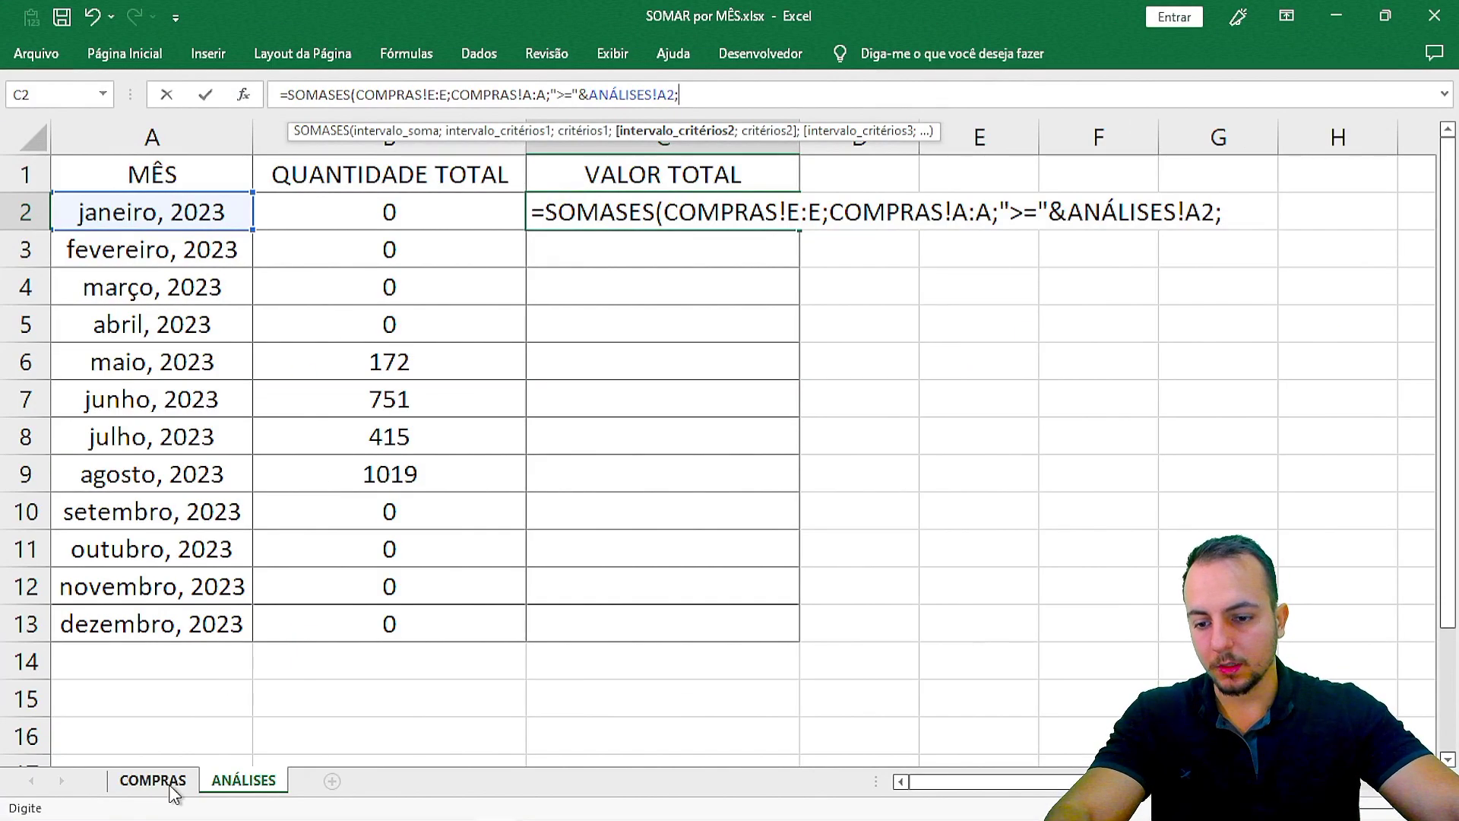
# Add COMPRAS!A:A as the second criteria range and begin its criterion with "<="&.
pyautogui.click(152, 780)
pyautogui.click(70, 123)
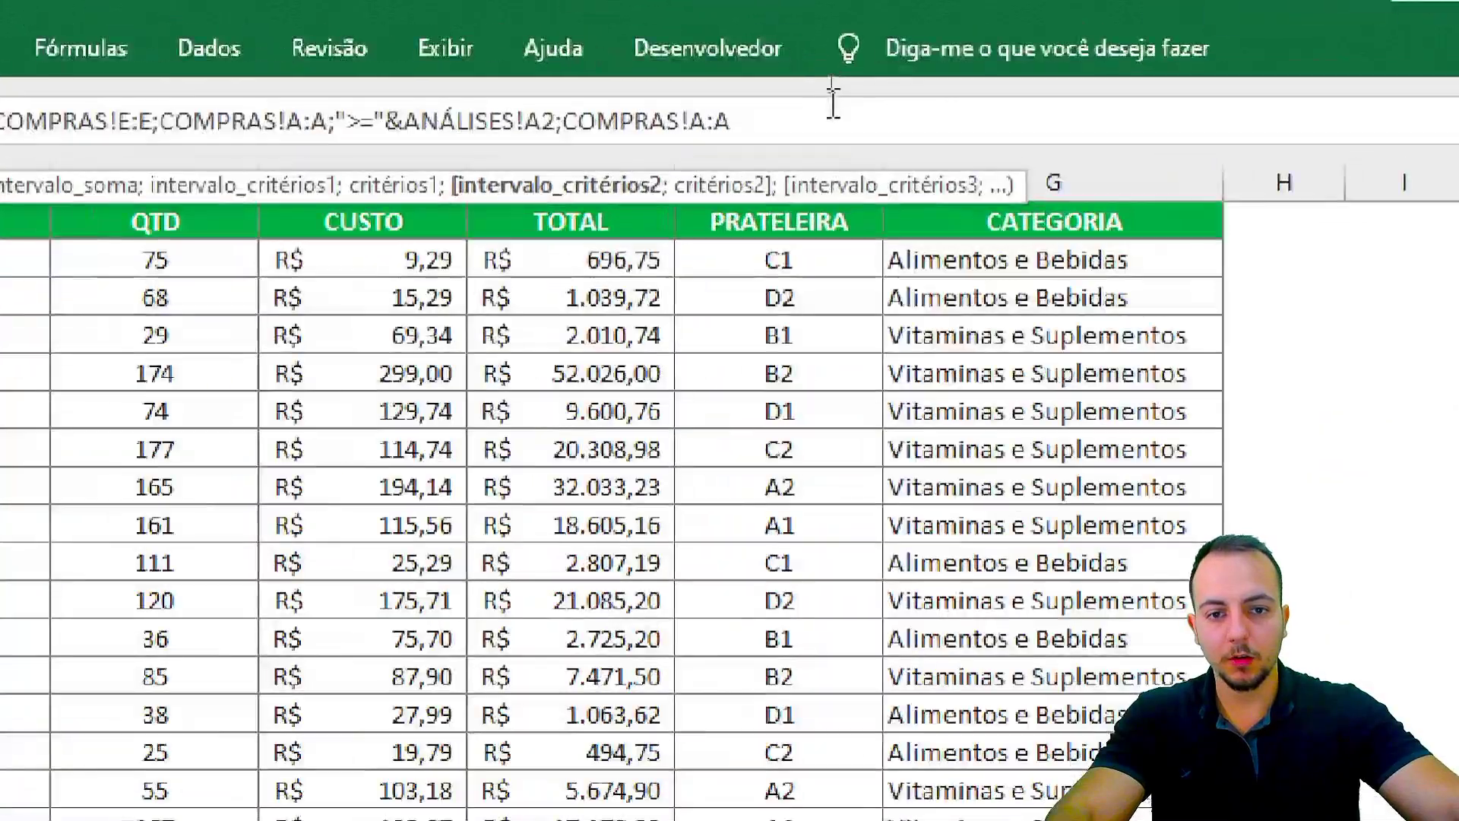
pyautogui.write(';')
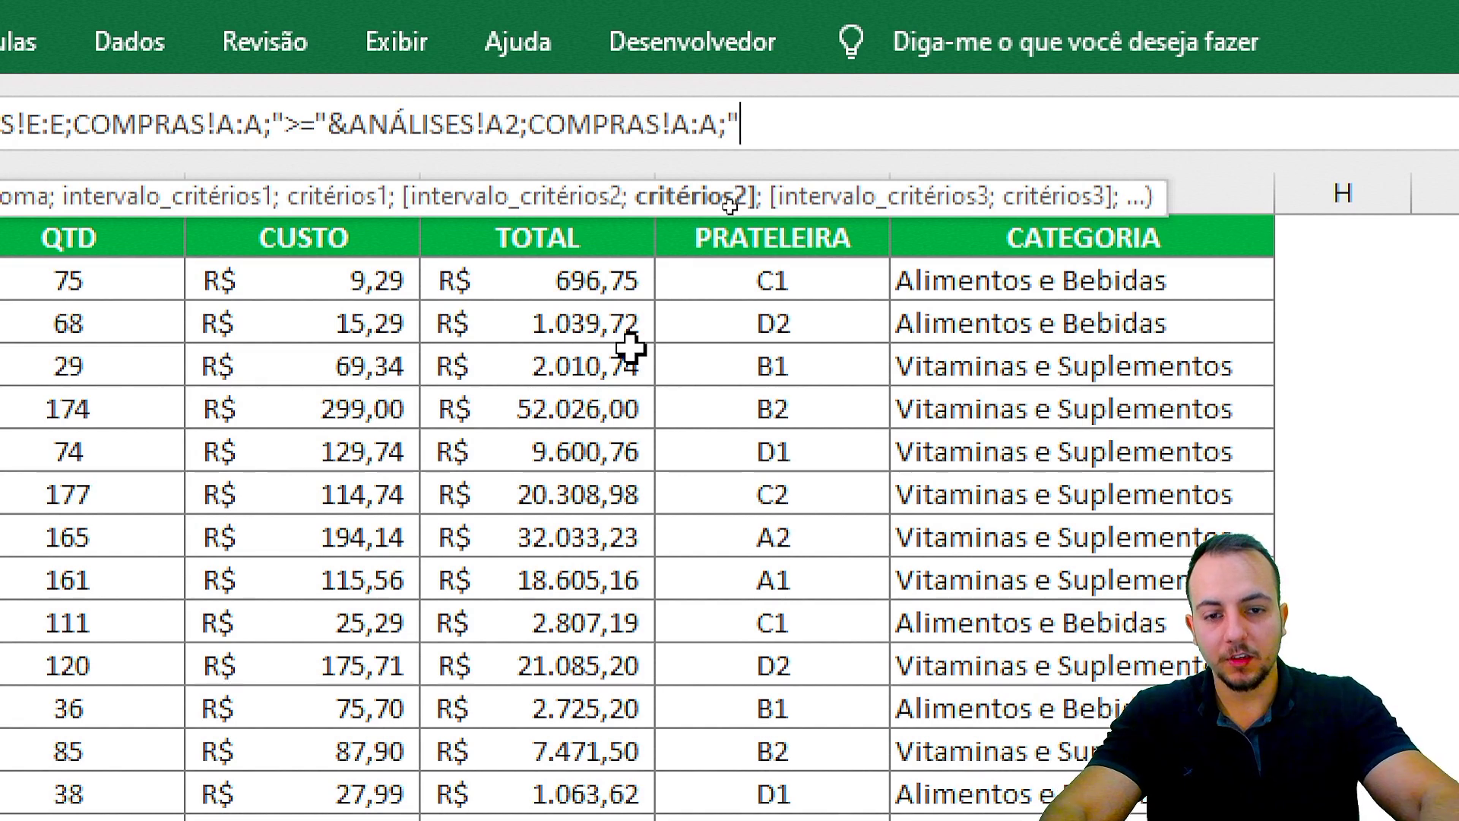
pyautogui.write('<')
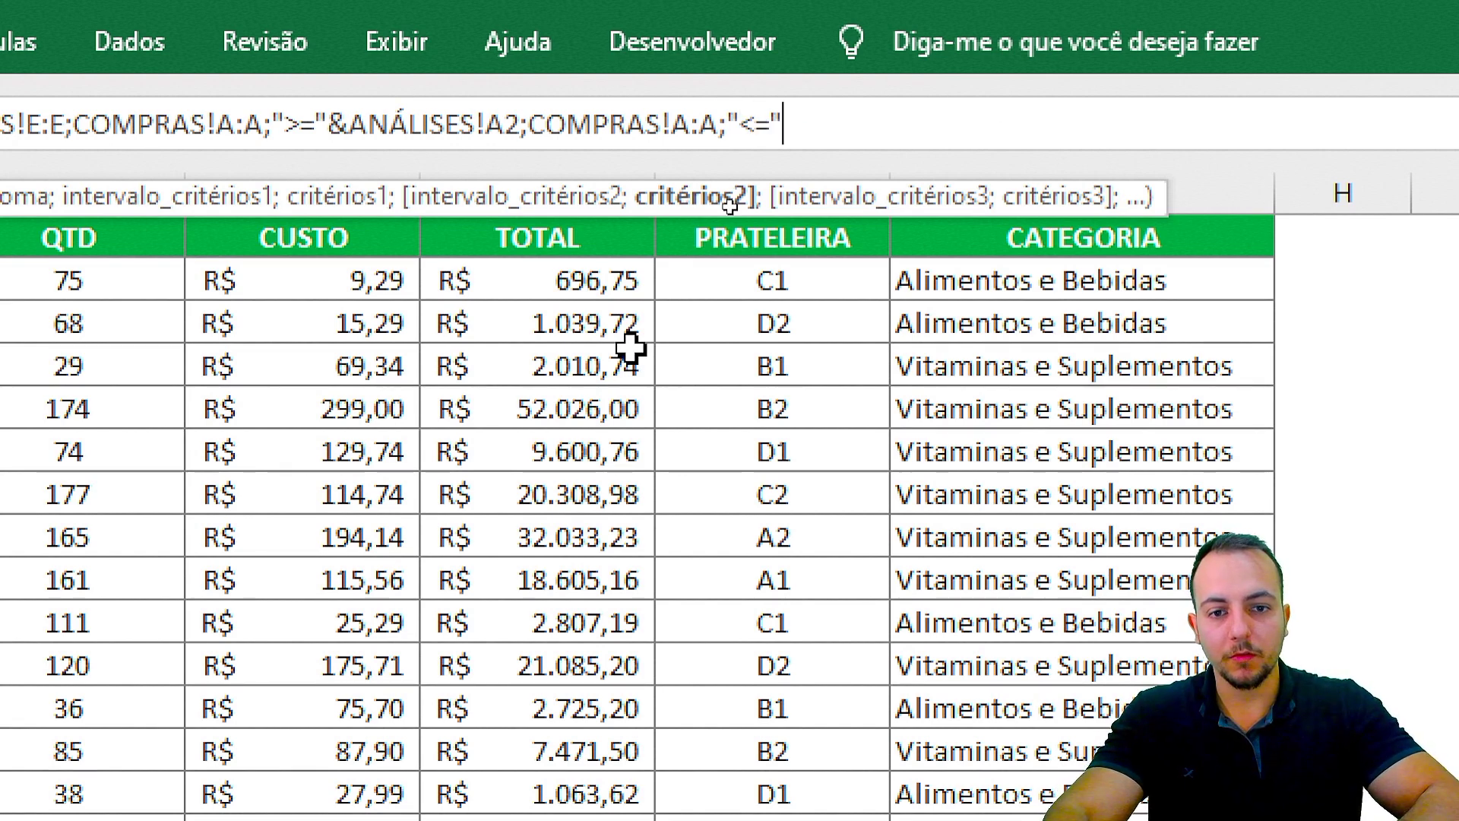
pyautogui.write('="&')
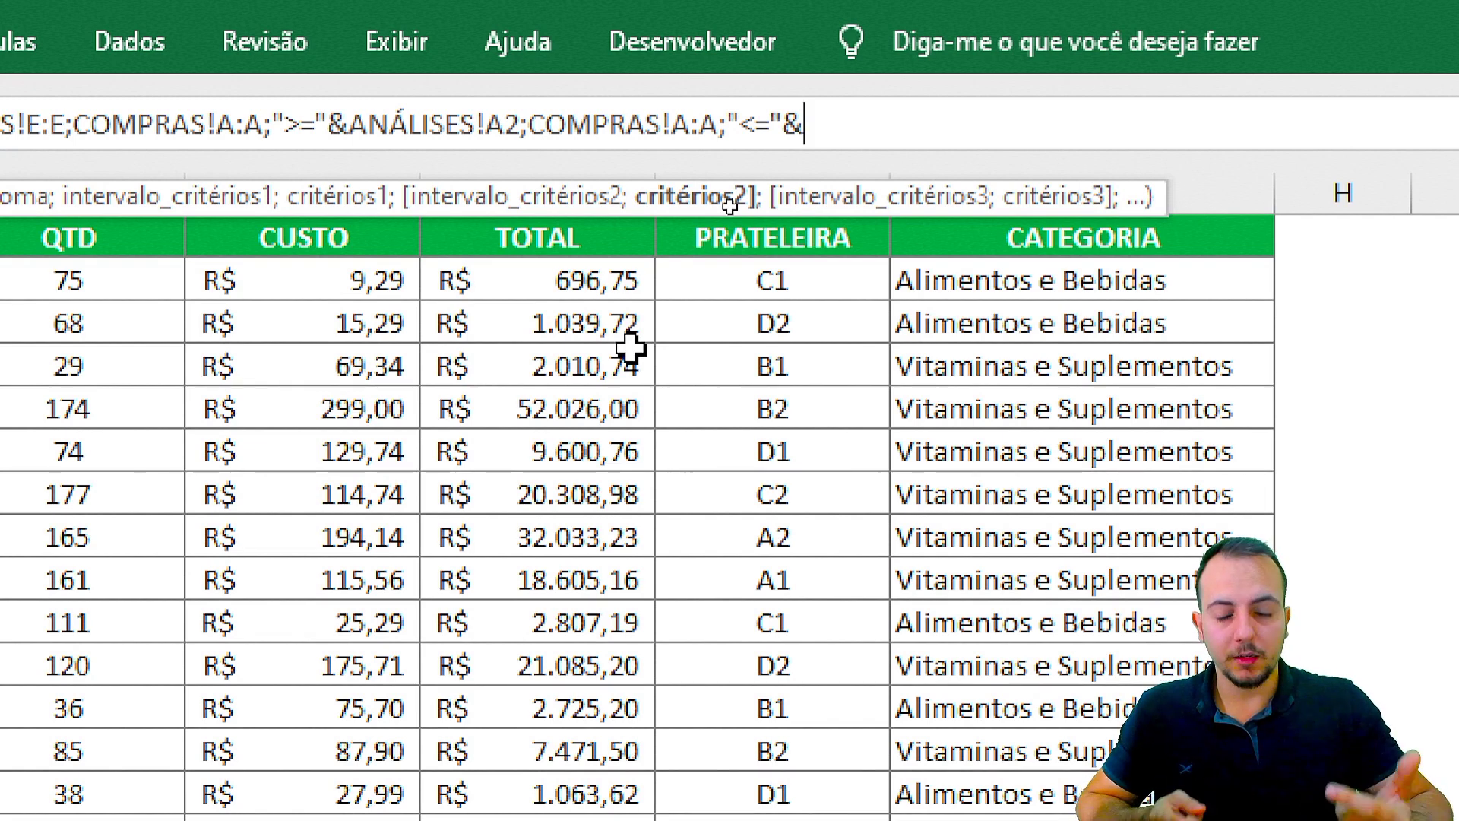
# Complete the second criterion with FIMMÊS(ANÁLISES!A2;0), close the VALOR TOTAL formula and enter it in C2.
pyautogui.write('FIMM')
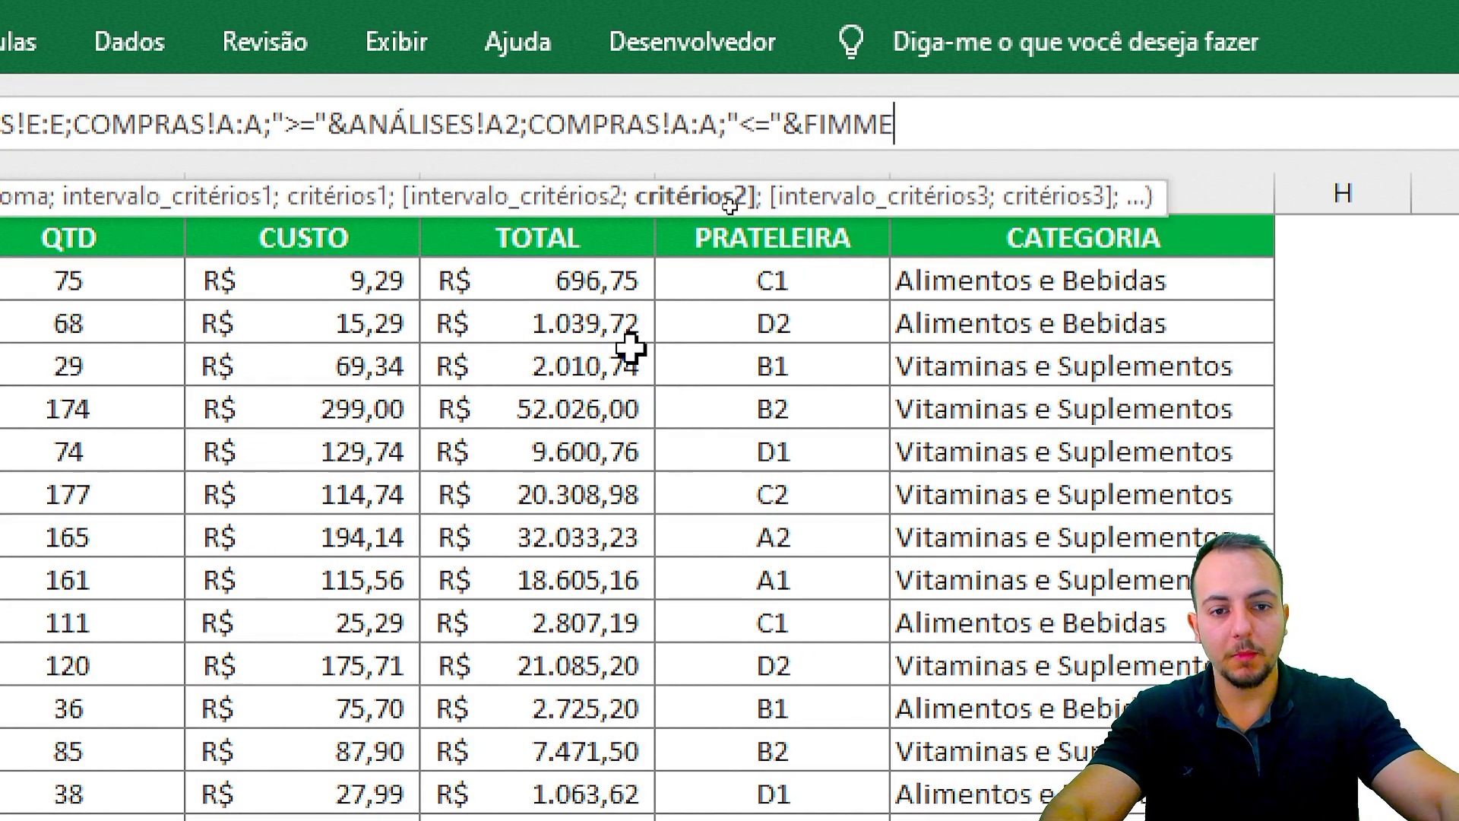
pyautogui.press('Tab')
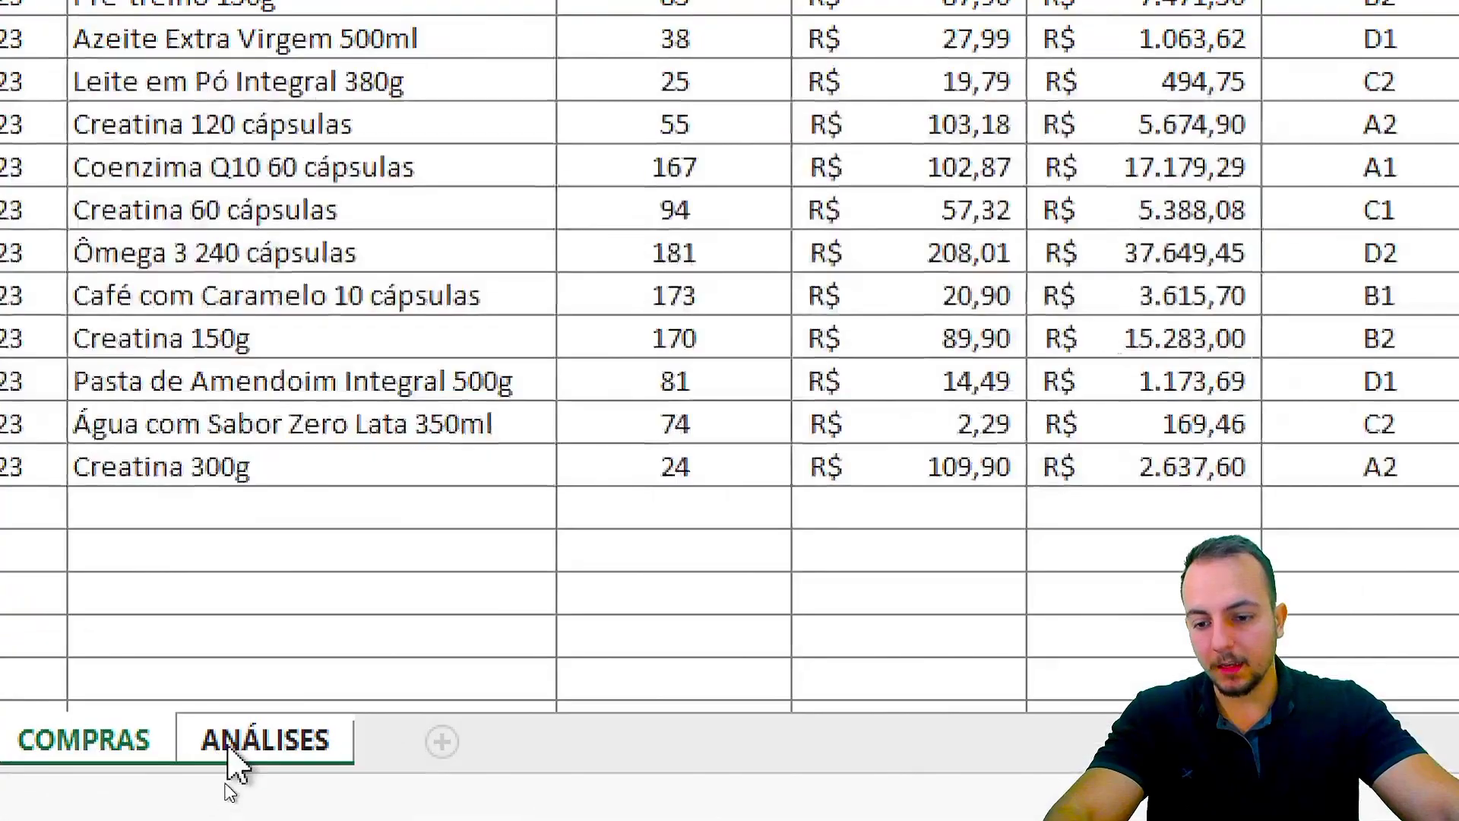
pyautogui.click(219, 781)
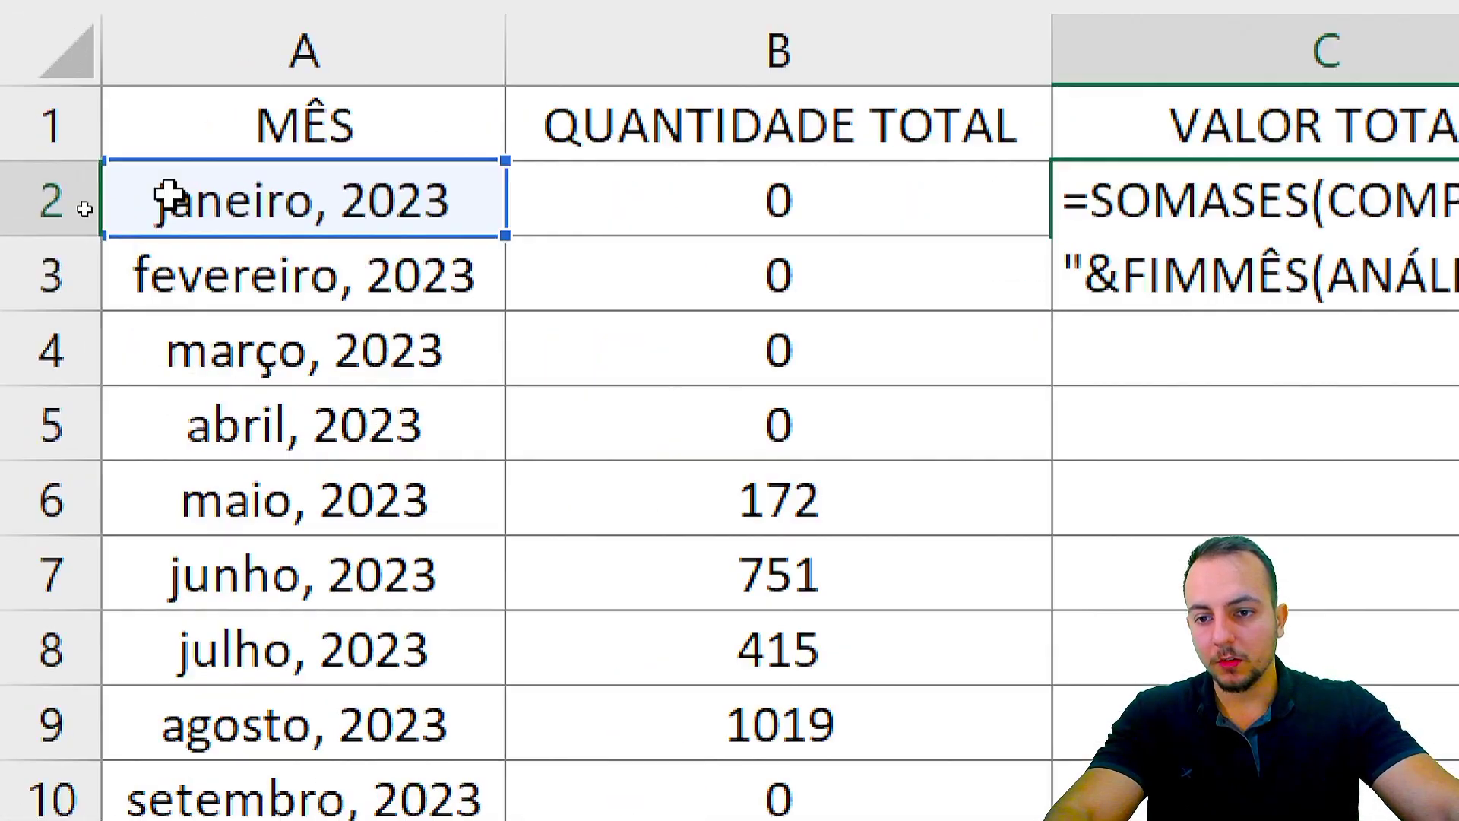
pyautogui.click(131, 196)
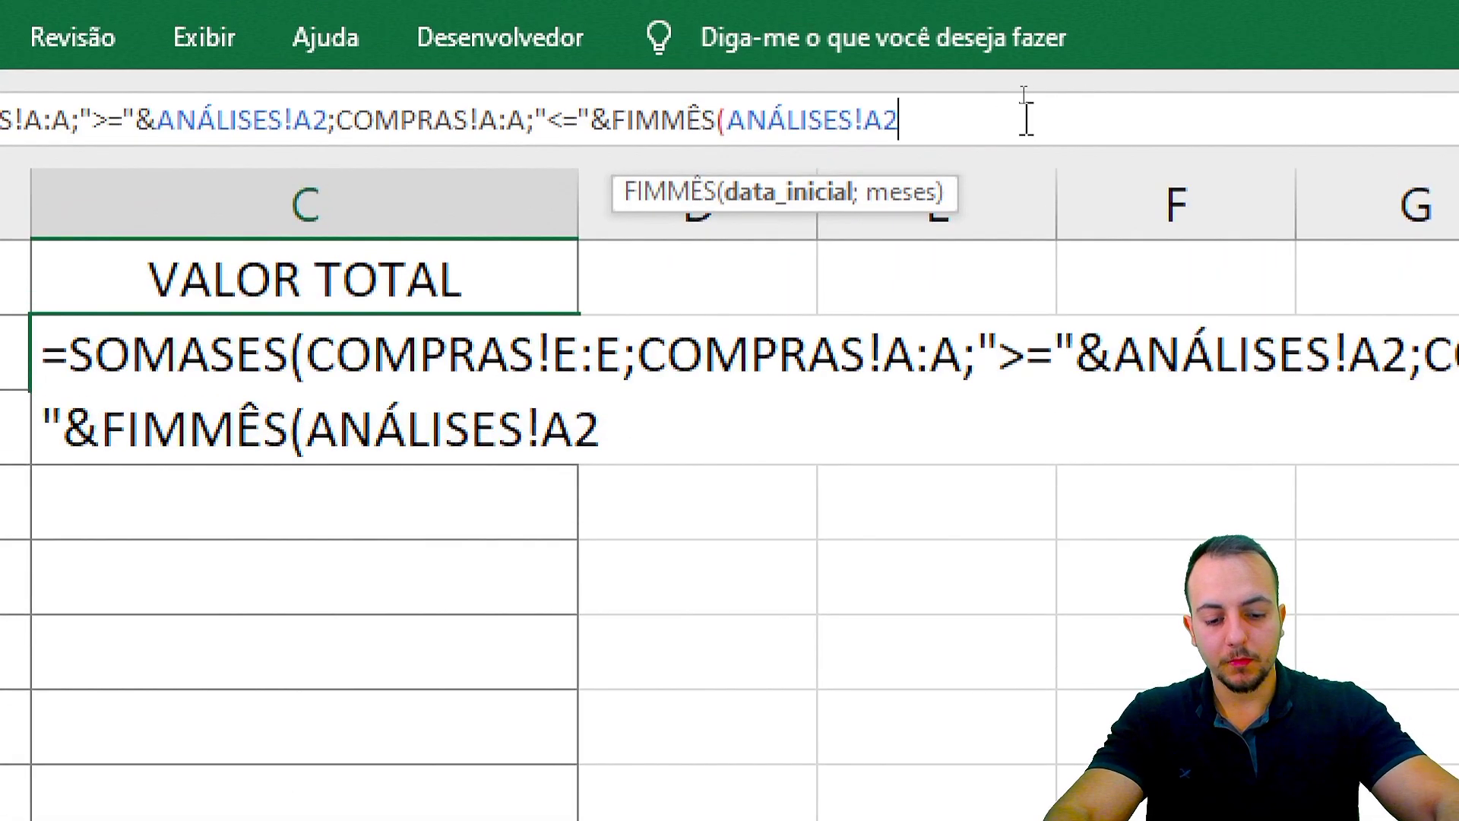
pyautogui.write(';')
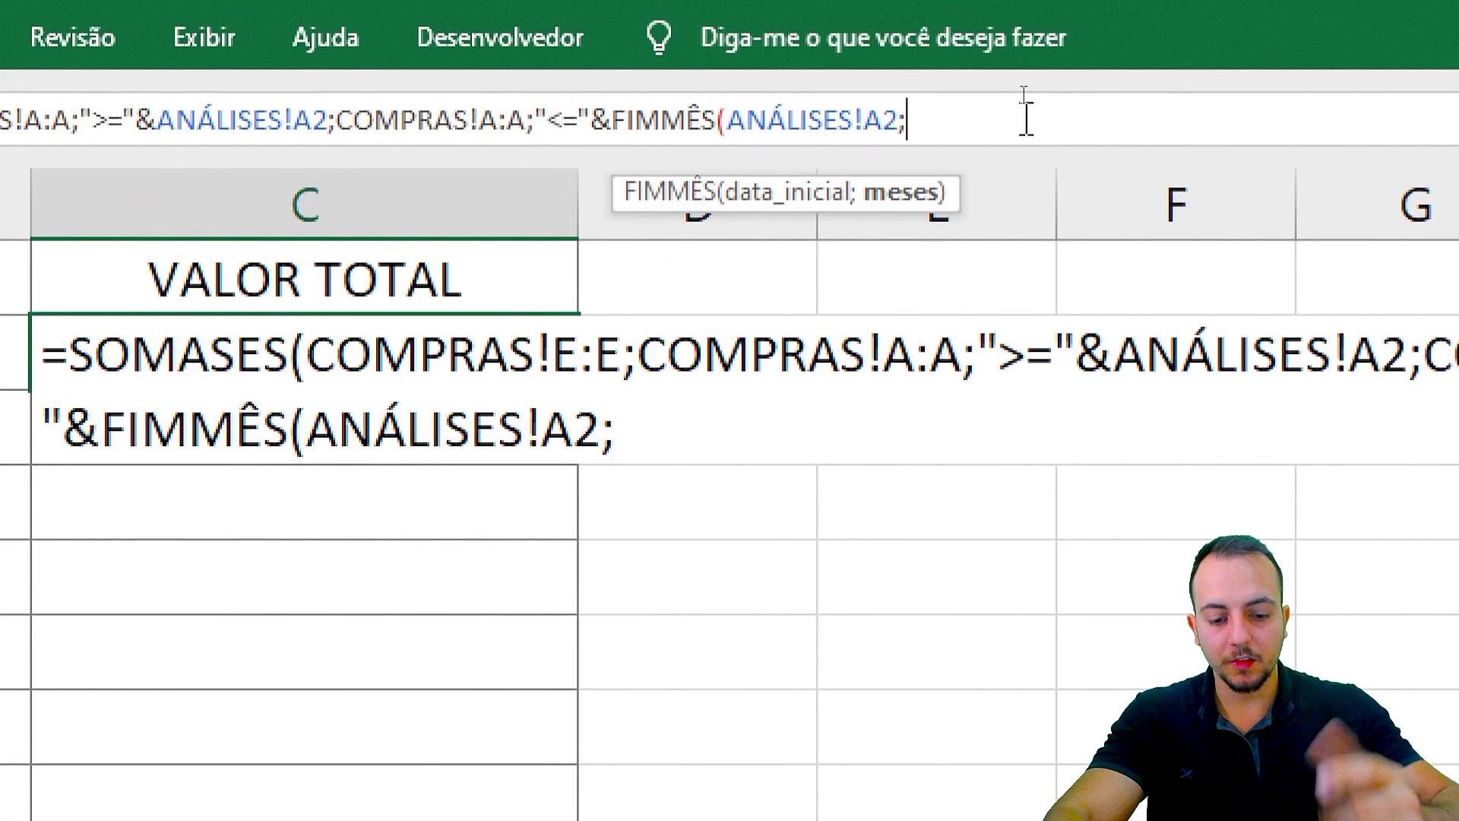
pyautogui.write('0))')
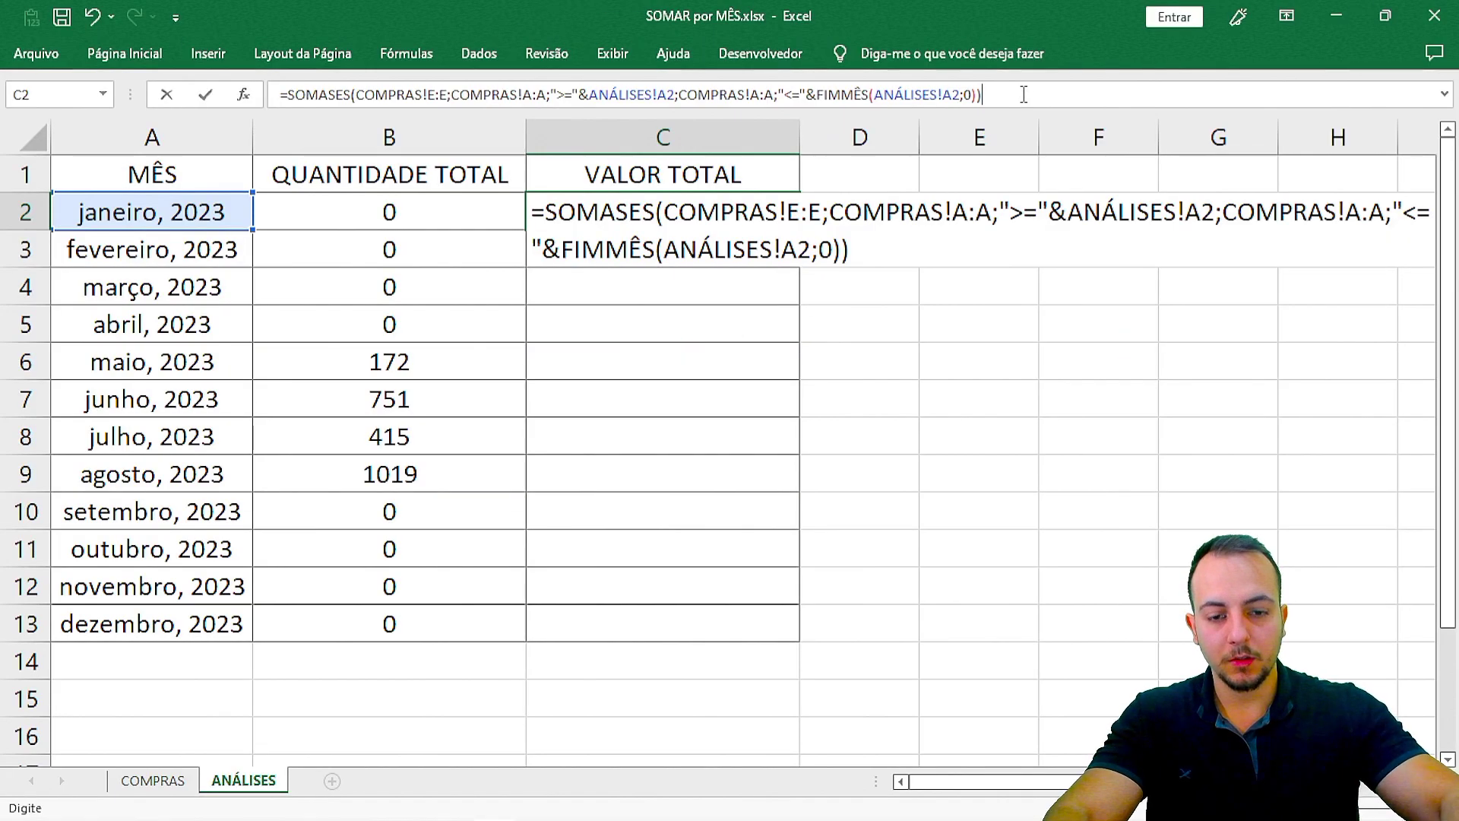
pyautogui.press('Return')
pyautogui.click(658, 212)
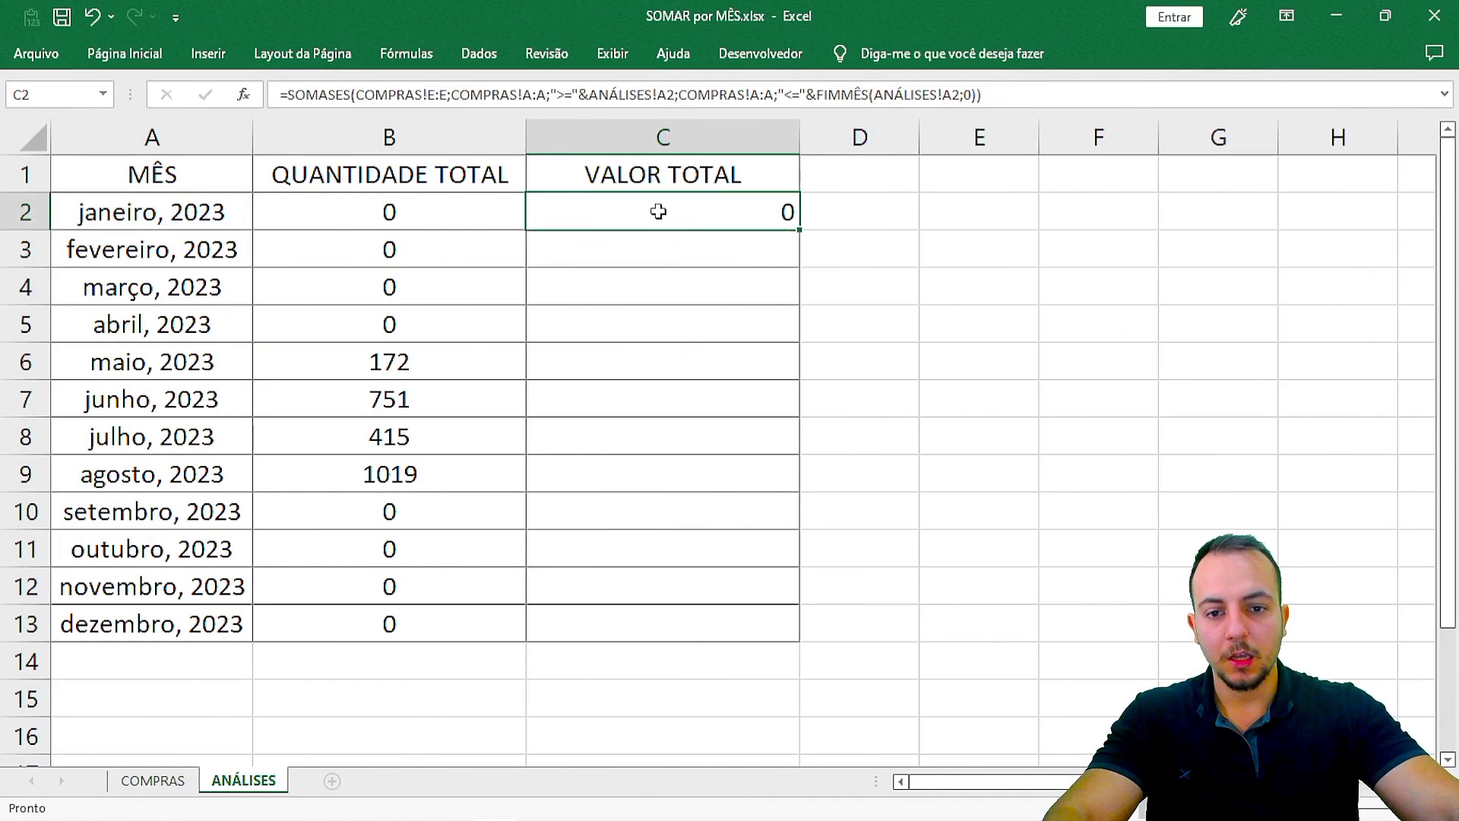
# Centre C2, apply the R$ accounting number format, and fill the VALOR TOTAL formula down to C13.
pyautogui.click(124, 53)
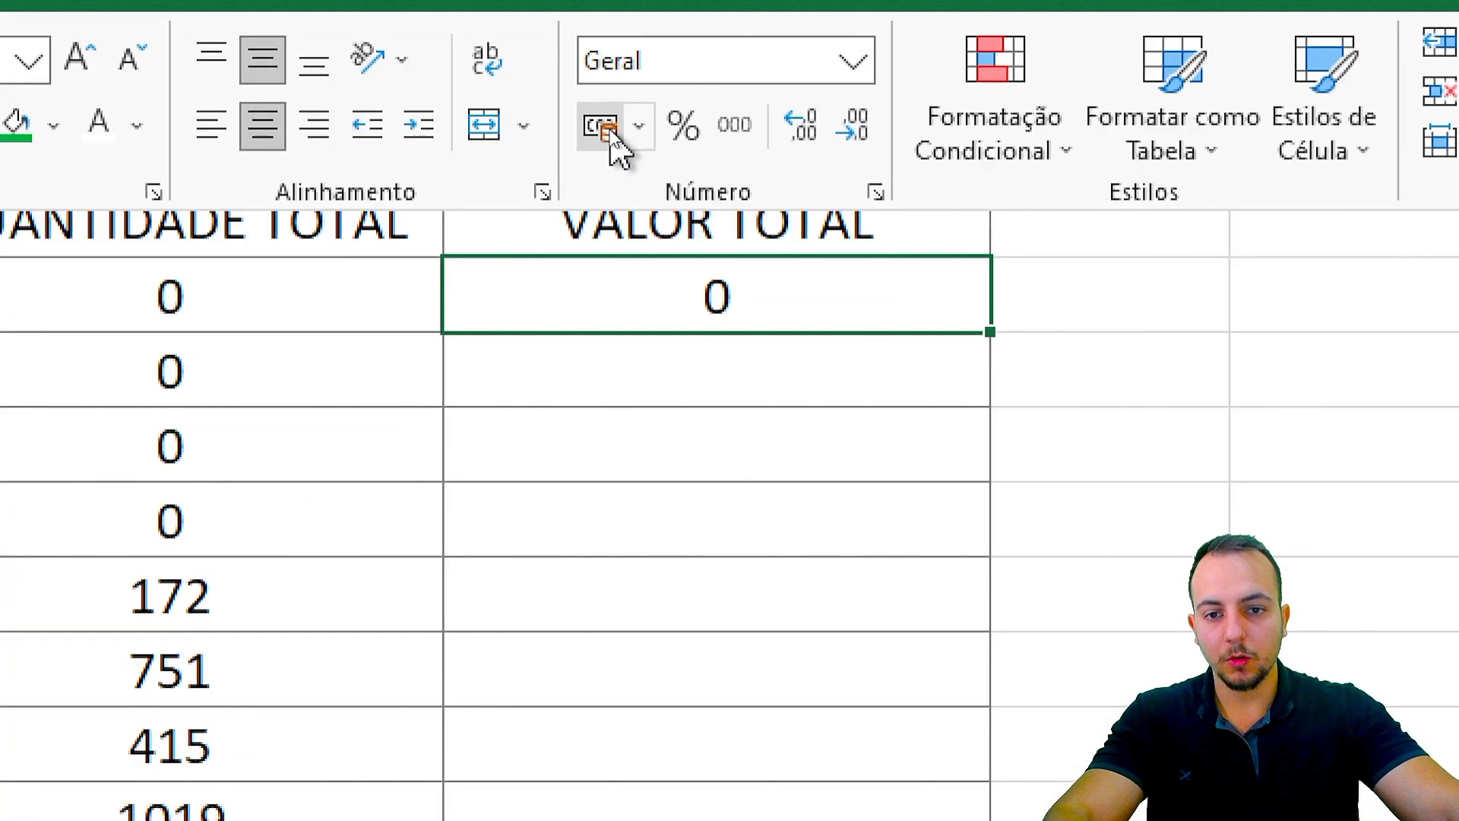
pyautogui.click(605, 127)
pyautogui.click(928, 350)
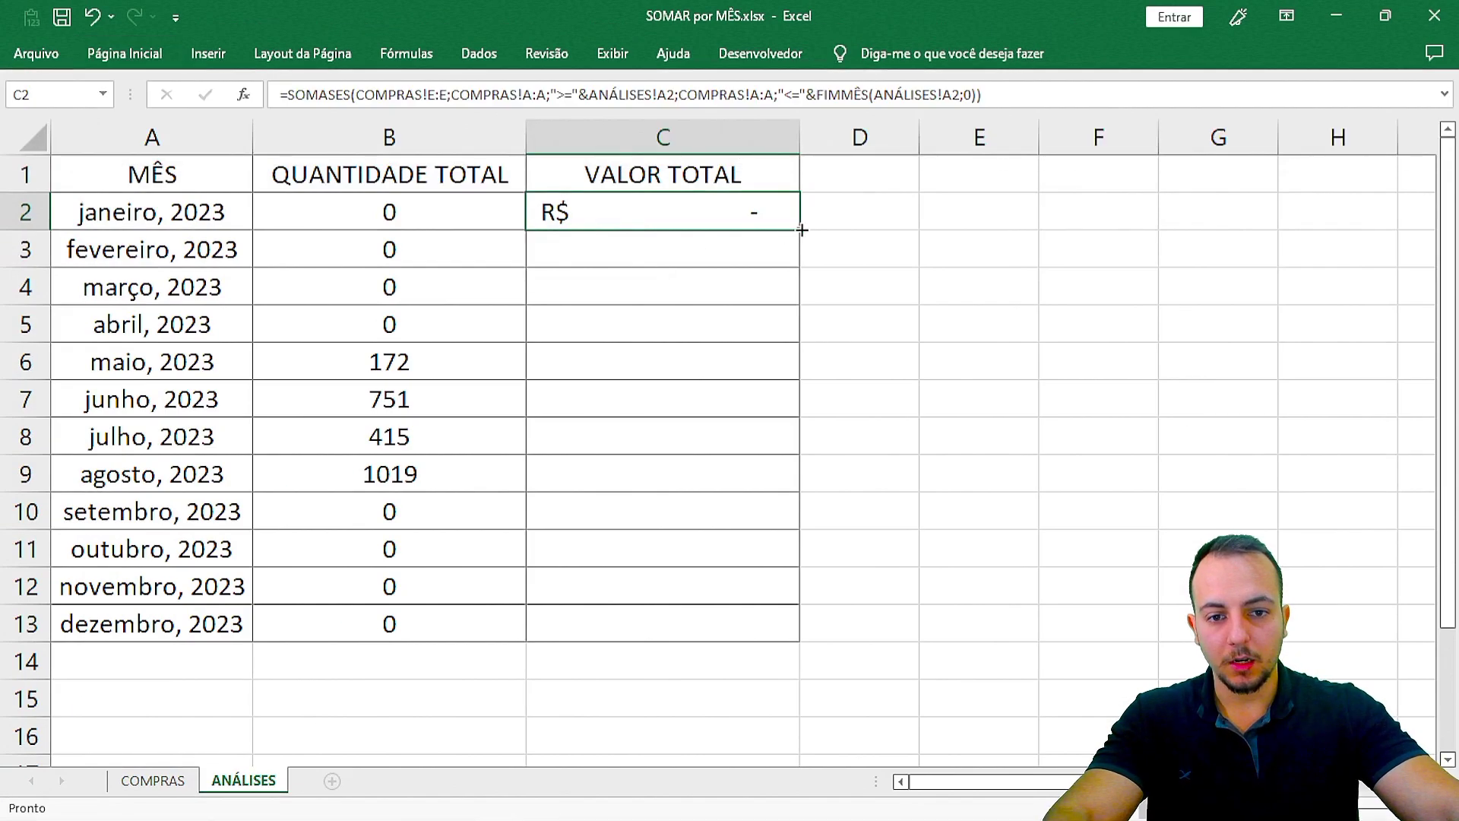
pyautogui.moveTo(802, 229); pyautogui.dragTo(751, 637)
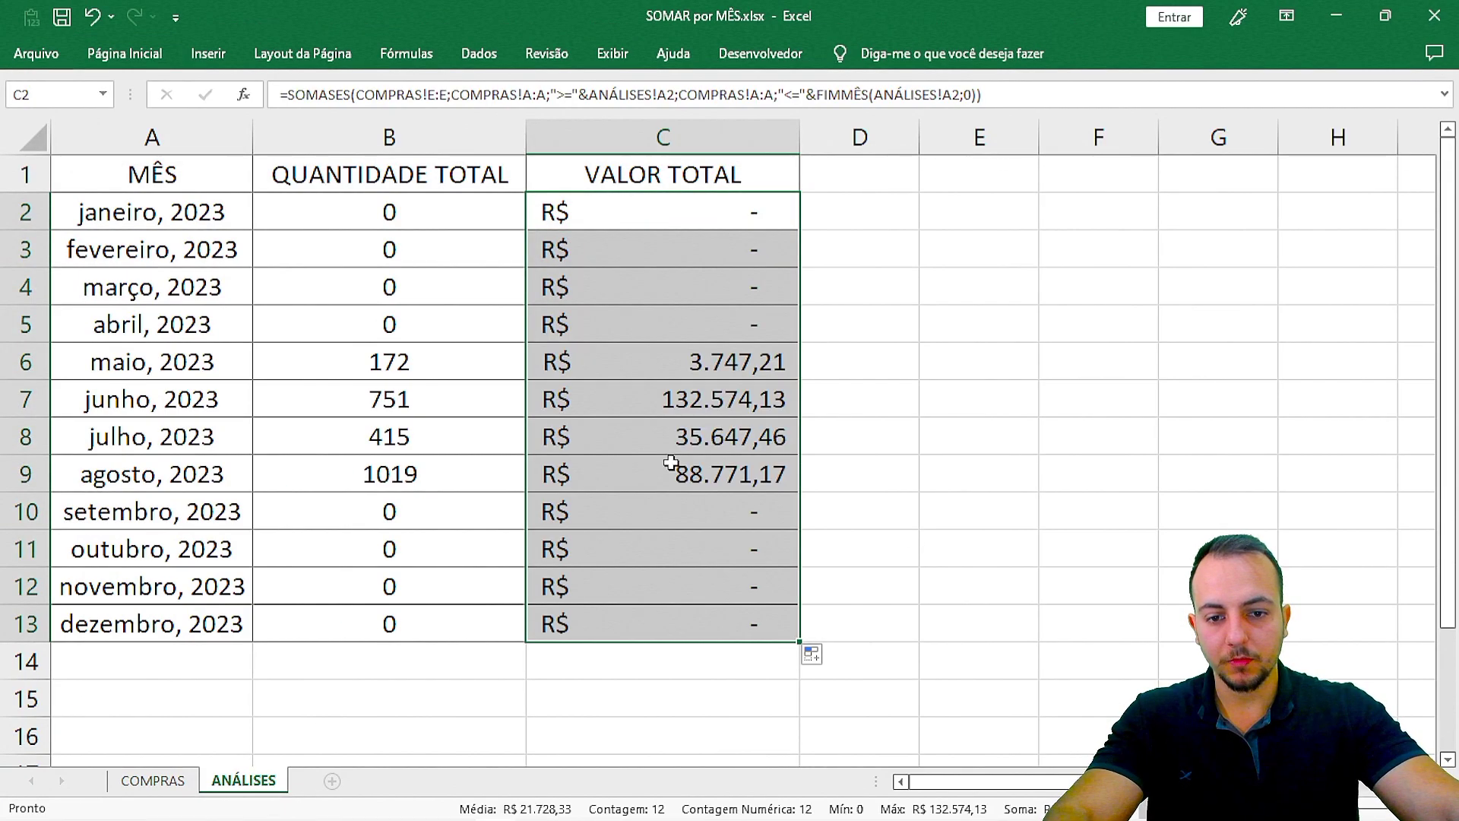
# Examine the completed monthly summary table row by row from janeiro through agosto.
pyautogui.click(472, 548)
pyautogui.moveTo(205, 173); pyautogui.dragTo(625, 625)
pyautogui.click(978, 388)
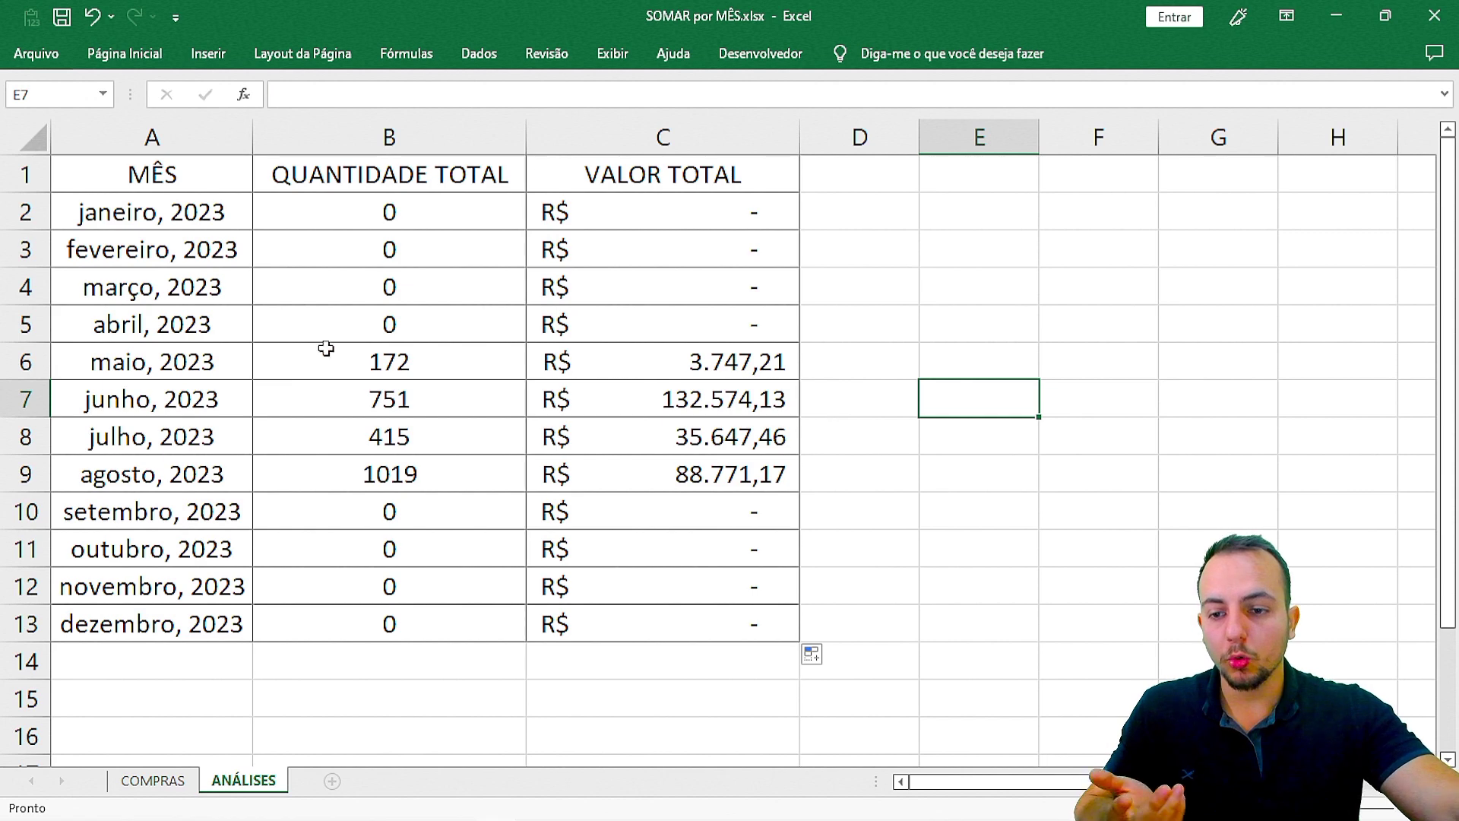
pyautogui.moveTo(207, 225); pyautogui.dragTo(565, 214)
pyautogui.press('Down')
pyautogui.press('Down')
pyautogui.press('Down')
pyautogui.press('Down')
pyautogui.press('Down')
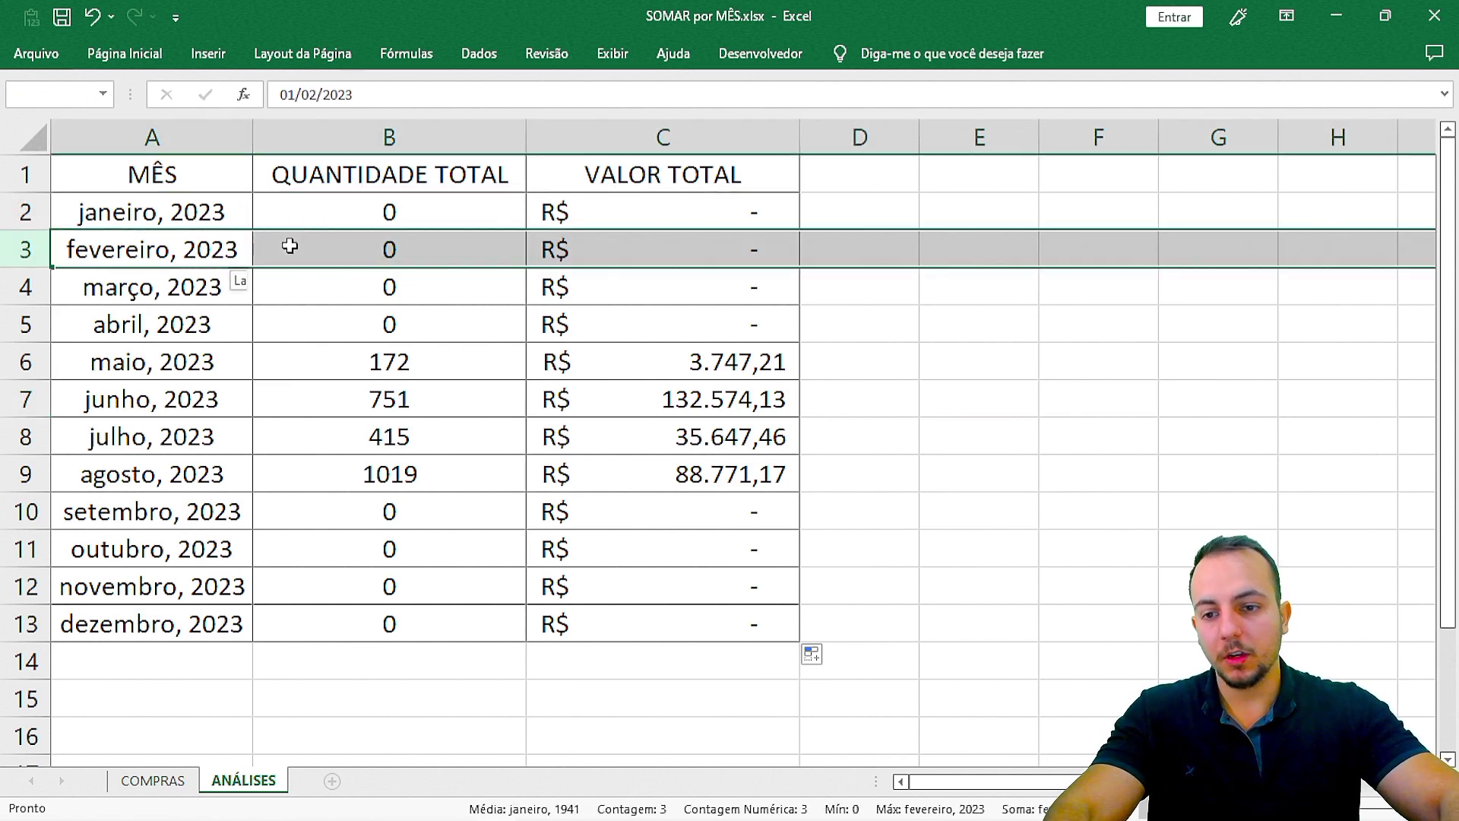
pyautogui.press('Down')
pyautogui.press('Down')
pyautogui.press('Down')
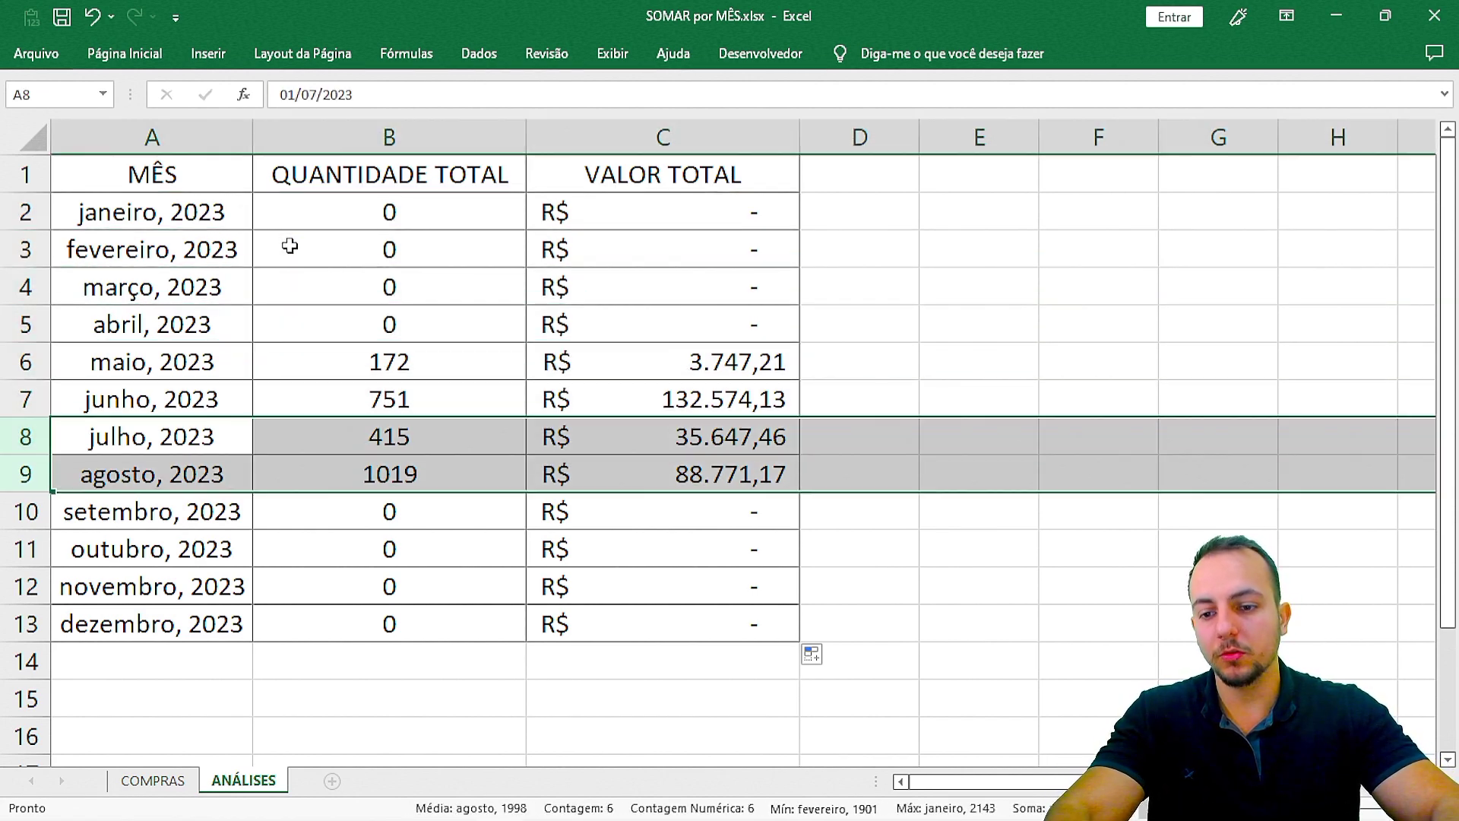
# Compare the QUANTIDADE TOTAL and VALOR TOTAL columns of the monthly summary, ending at the MÊS header.
pyautogui.press('Up')
pyautogui.press('Right')
pyautogui.press('Right')
pyautogui.press('Right')
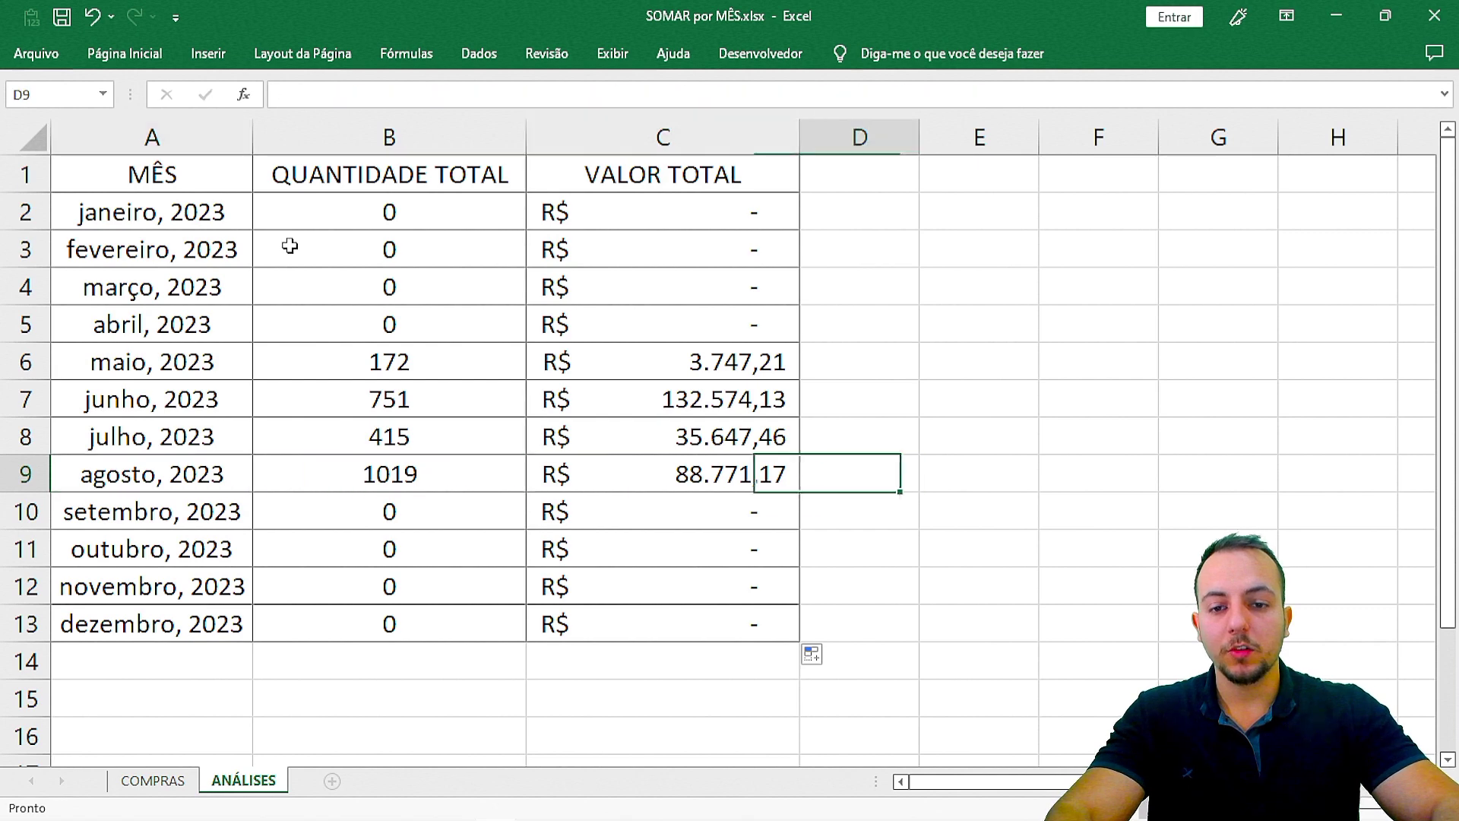
pyautogui.press('Left')
pyautogui.hotkey('ctrl', 'space')
pyautogui.press('Left')
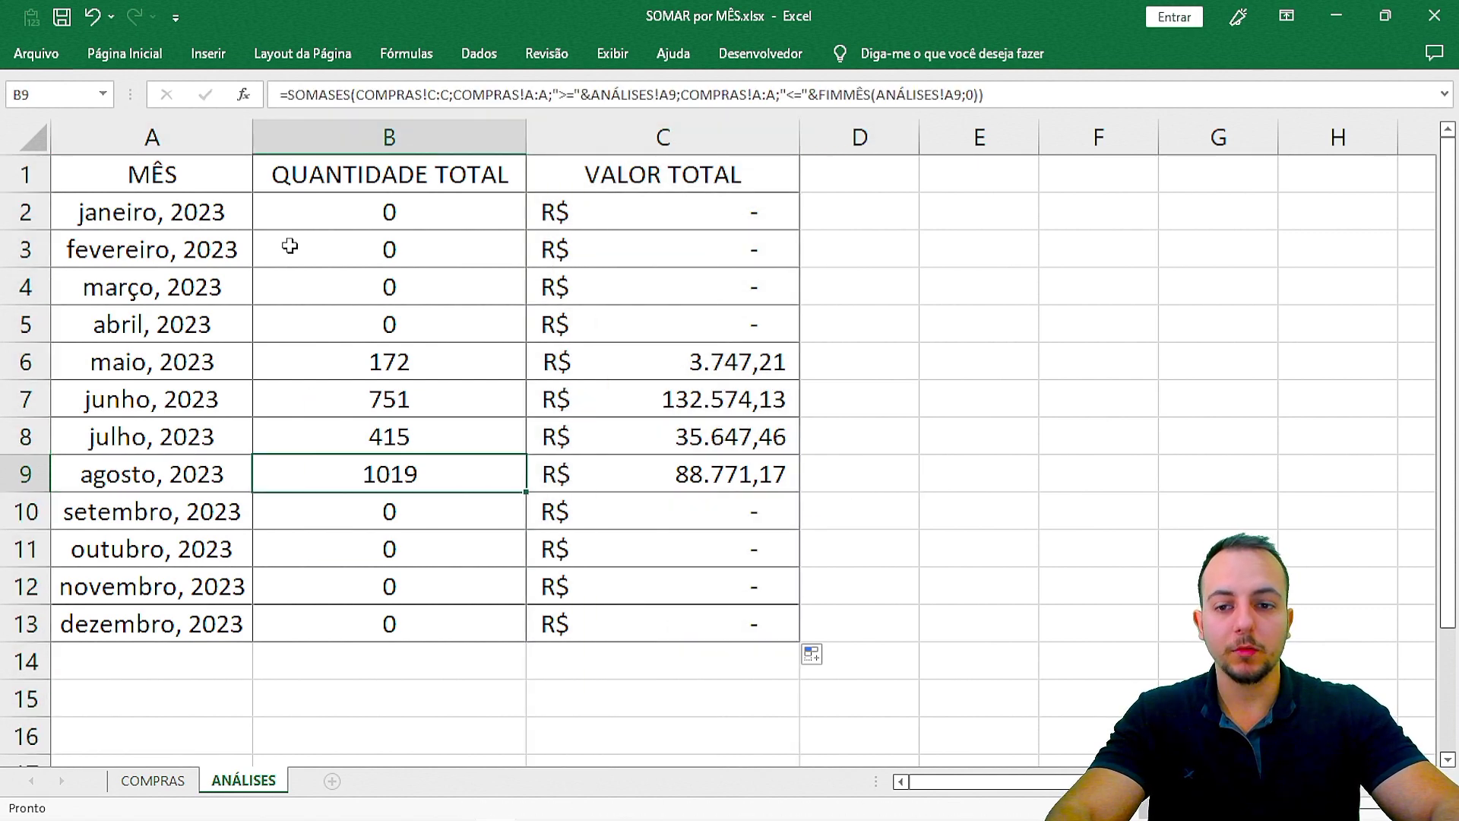
pyautogui.hotkey('ctrl', 'space')
pyautogui.press('Right')
pyautogui.hotkey('ctrl', 'space')
pyautogui.hotkey('ctrl', 'Home')
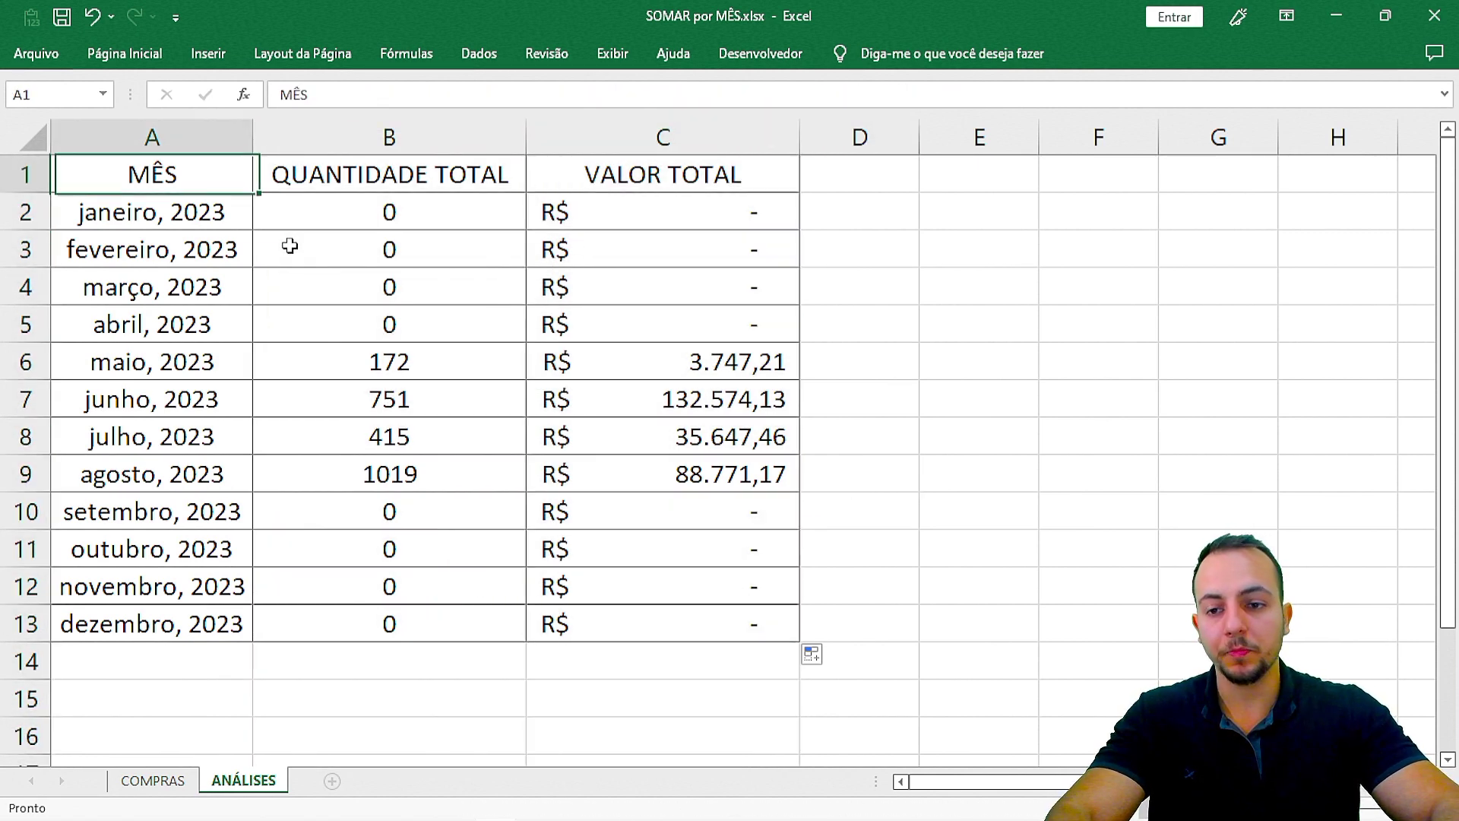
# Examine the purchase records and empty rows on COMPRAS, and check the junho and maio rows on ANÁLISES.
pyautogui.click(175, 780)
pyautogui.moveTo(105, 320); pyautogui.dragTo(966, 558)
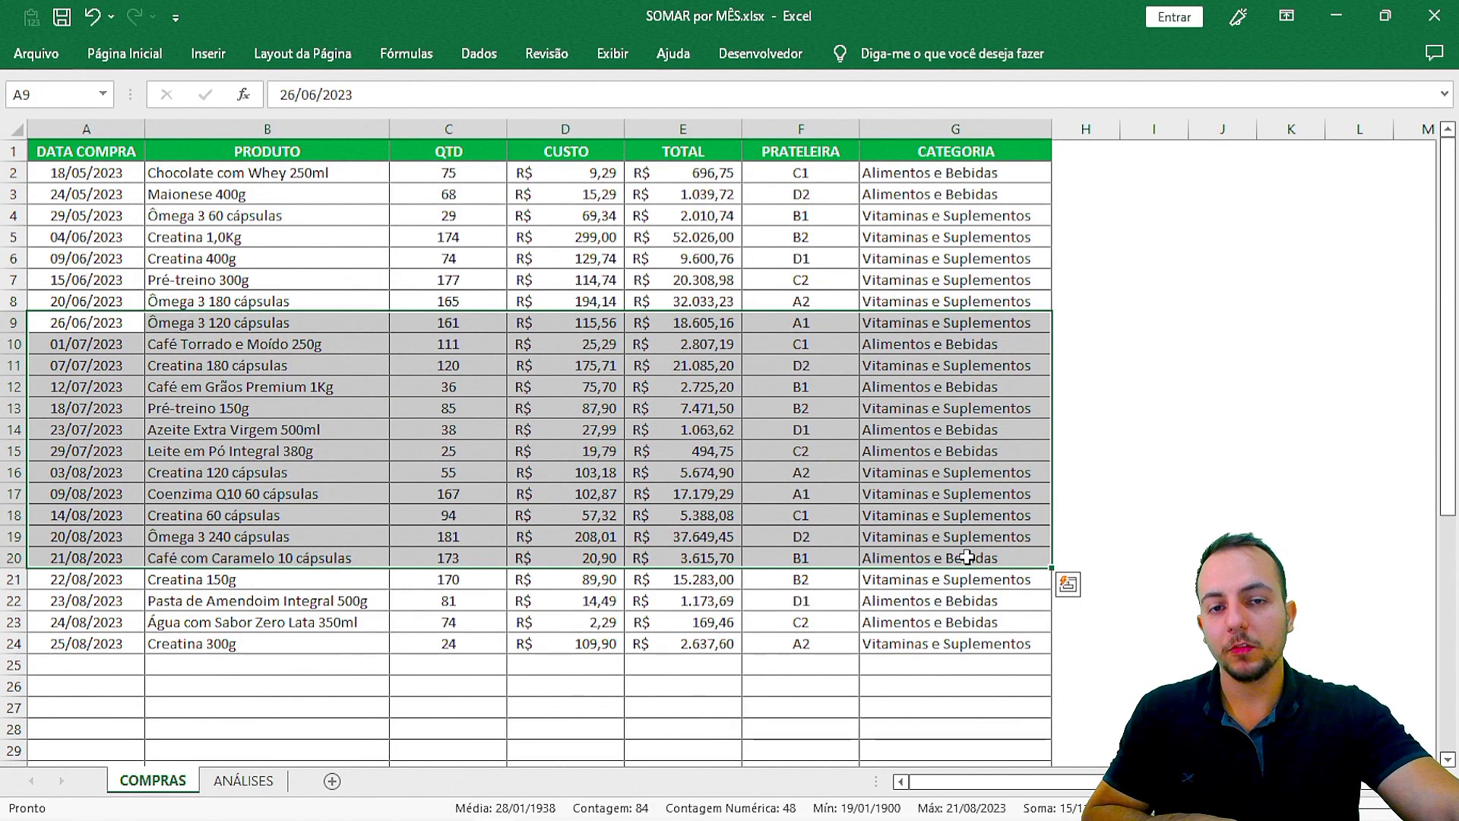
pyautogui.moveTo(99, 667)
pyautogui.mouseDown()
pyautogui.moveTo(99, 767)
pyautogui.moveTo(102, 658)
pyautogui.mouseUp()
pyautogui.hotkey('shift', 'space')
pyautogui.scroll(3, 326, 603)
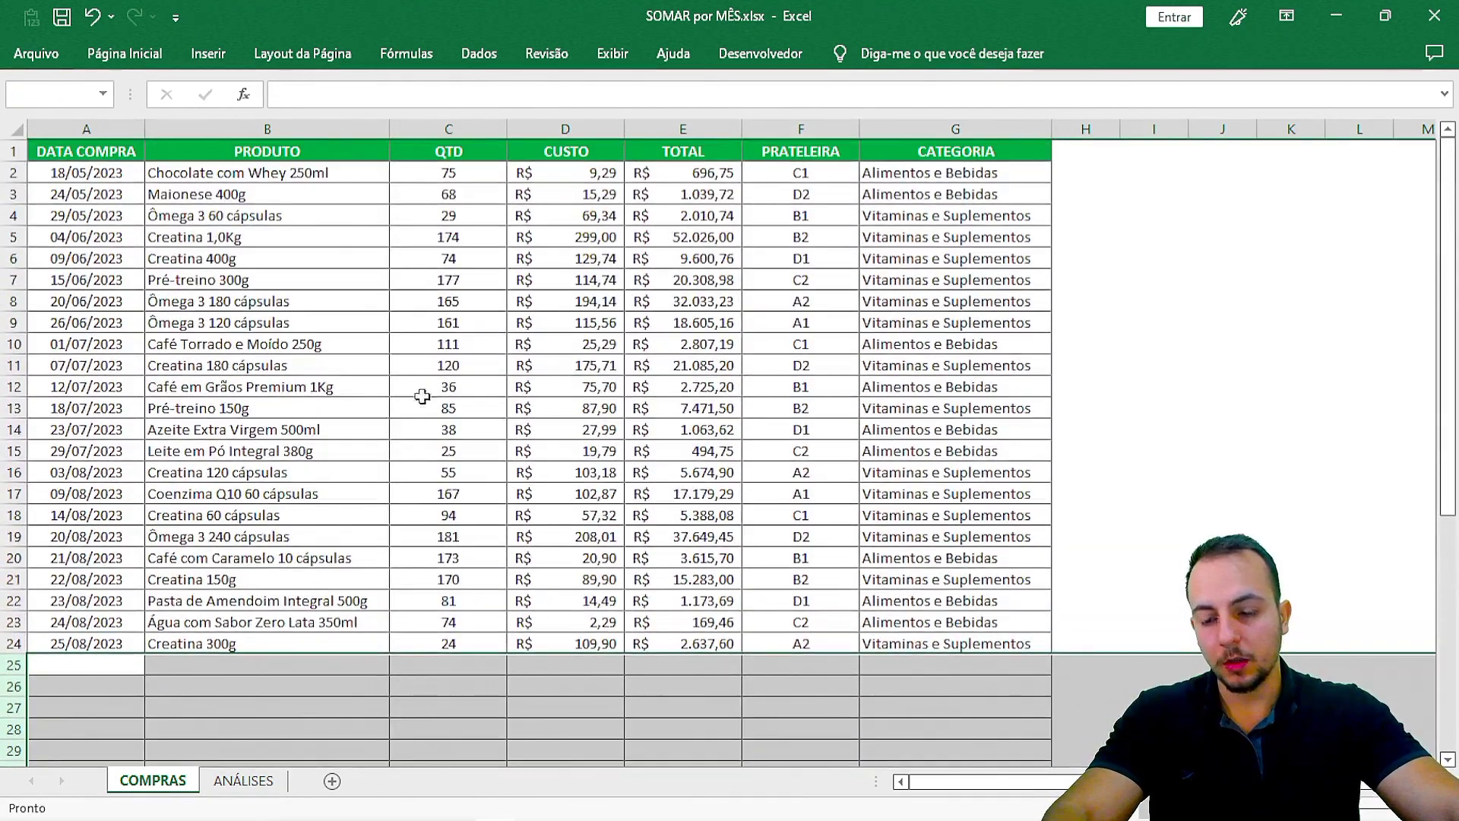
pyautogui.click(312, 366)
pyautogui.hotkey('shift', 'space')
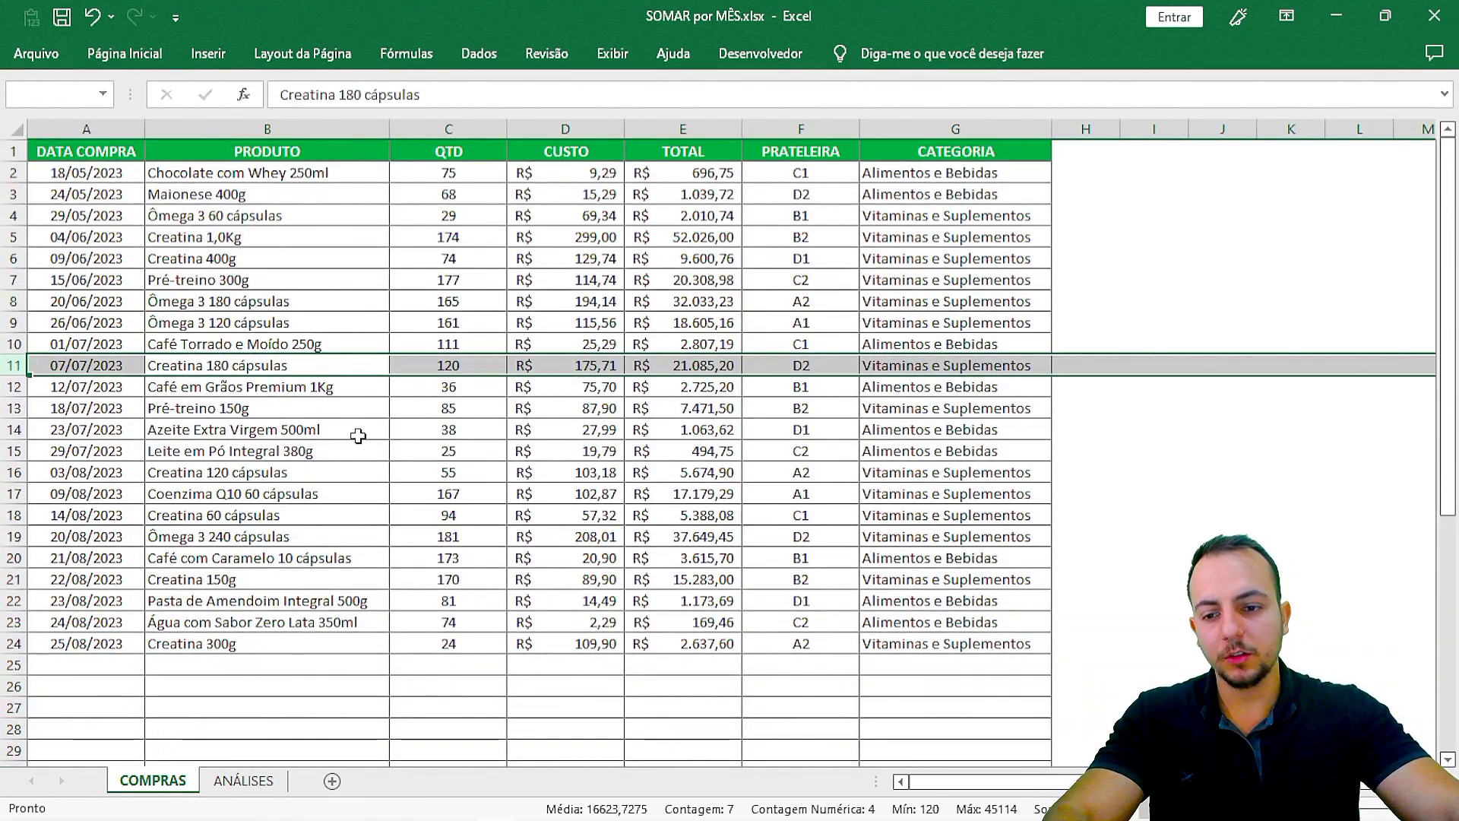
pyautogui.click(243, 780)
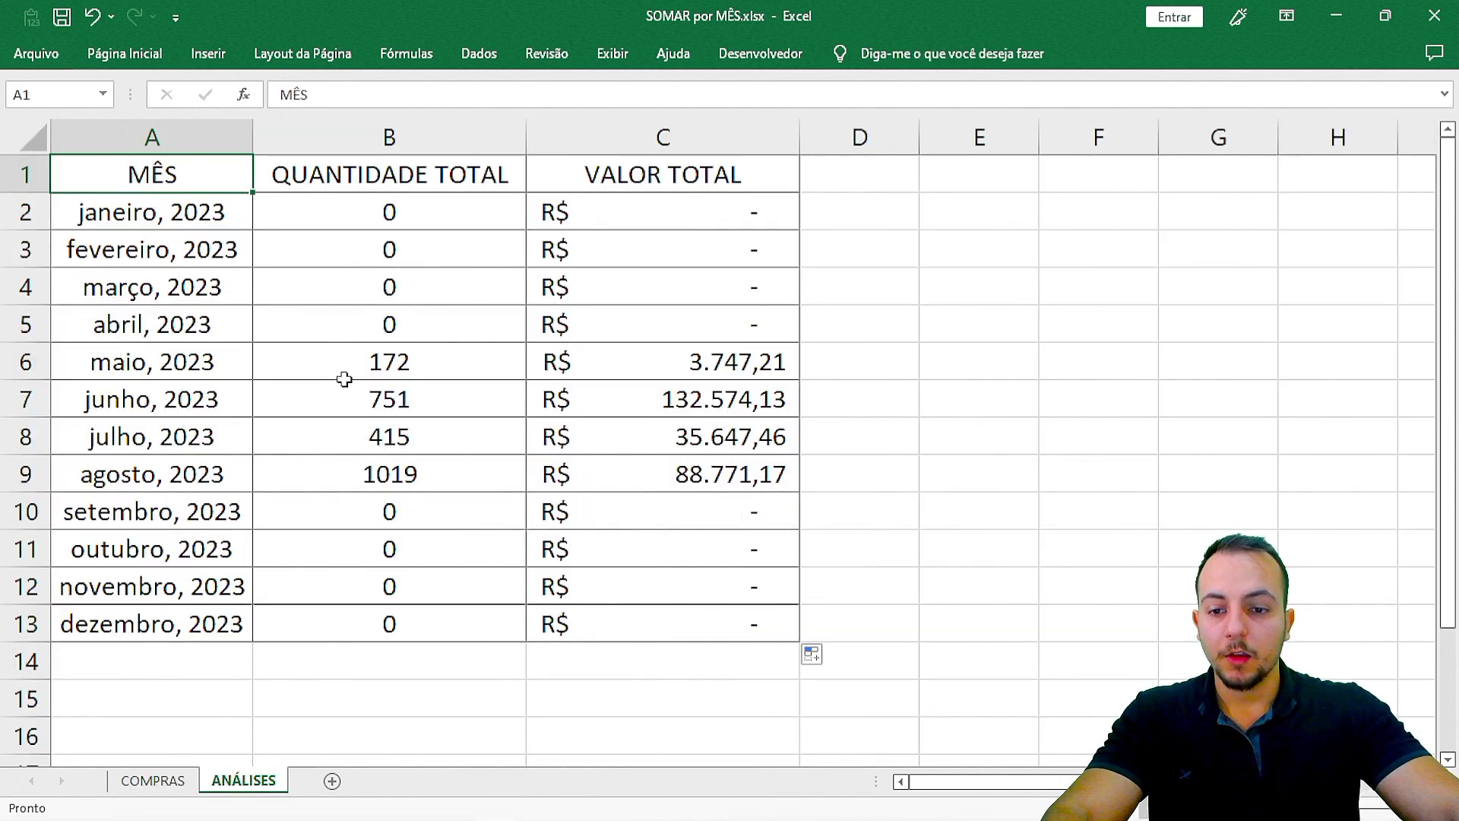
pyautogui.click(171, 408)
pyautogui.hotkey('shift', 'space')
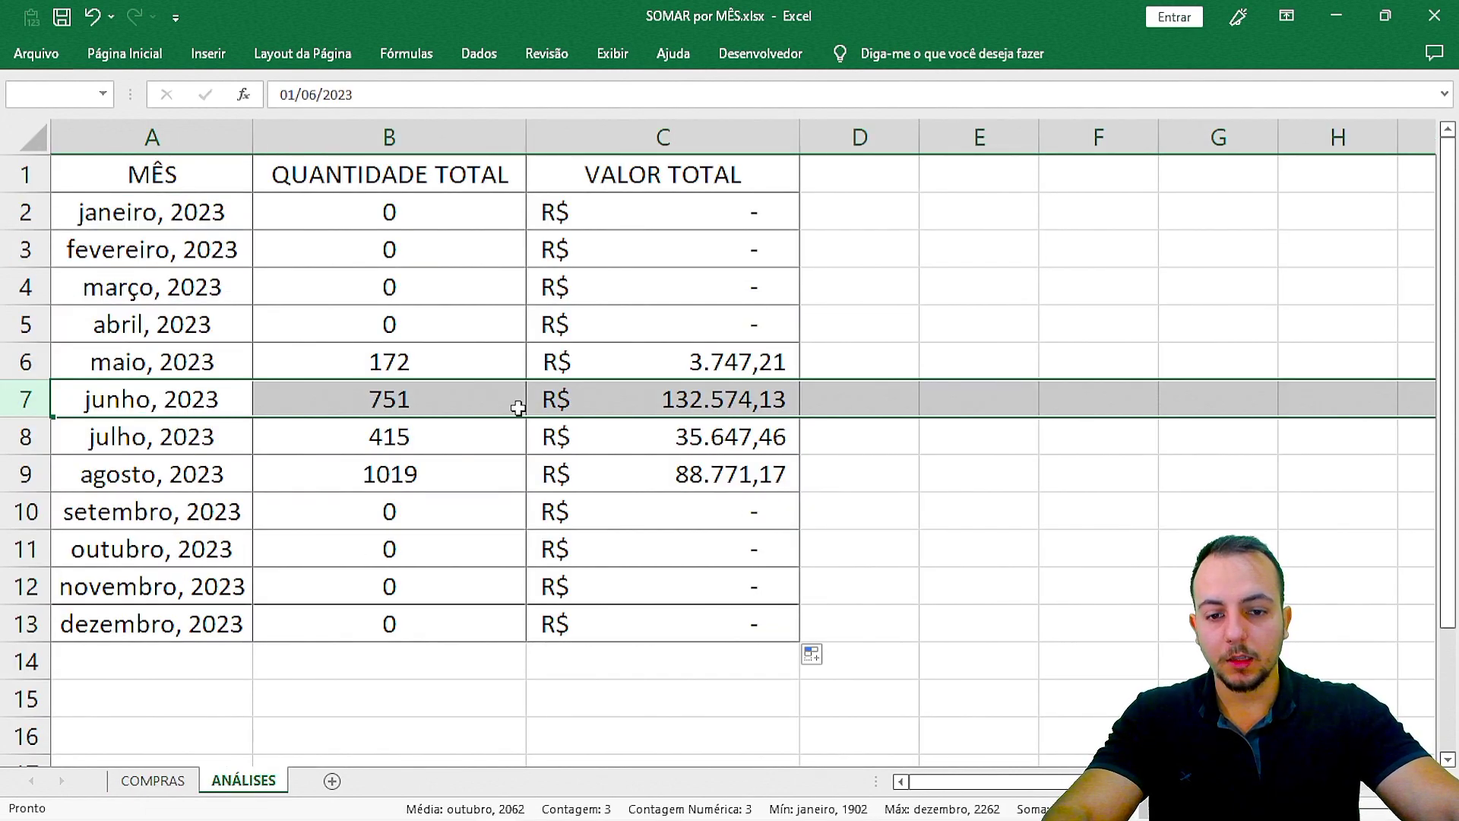
pyautogui.click(189, 365)
pyautogui.hotkey('shift', 'space')
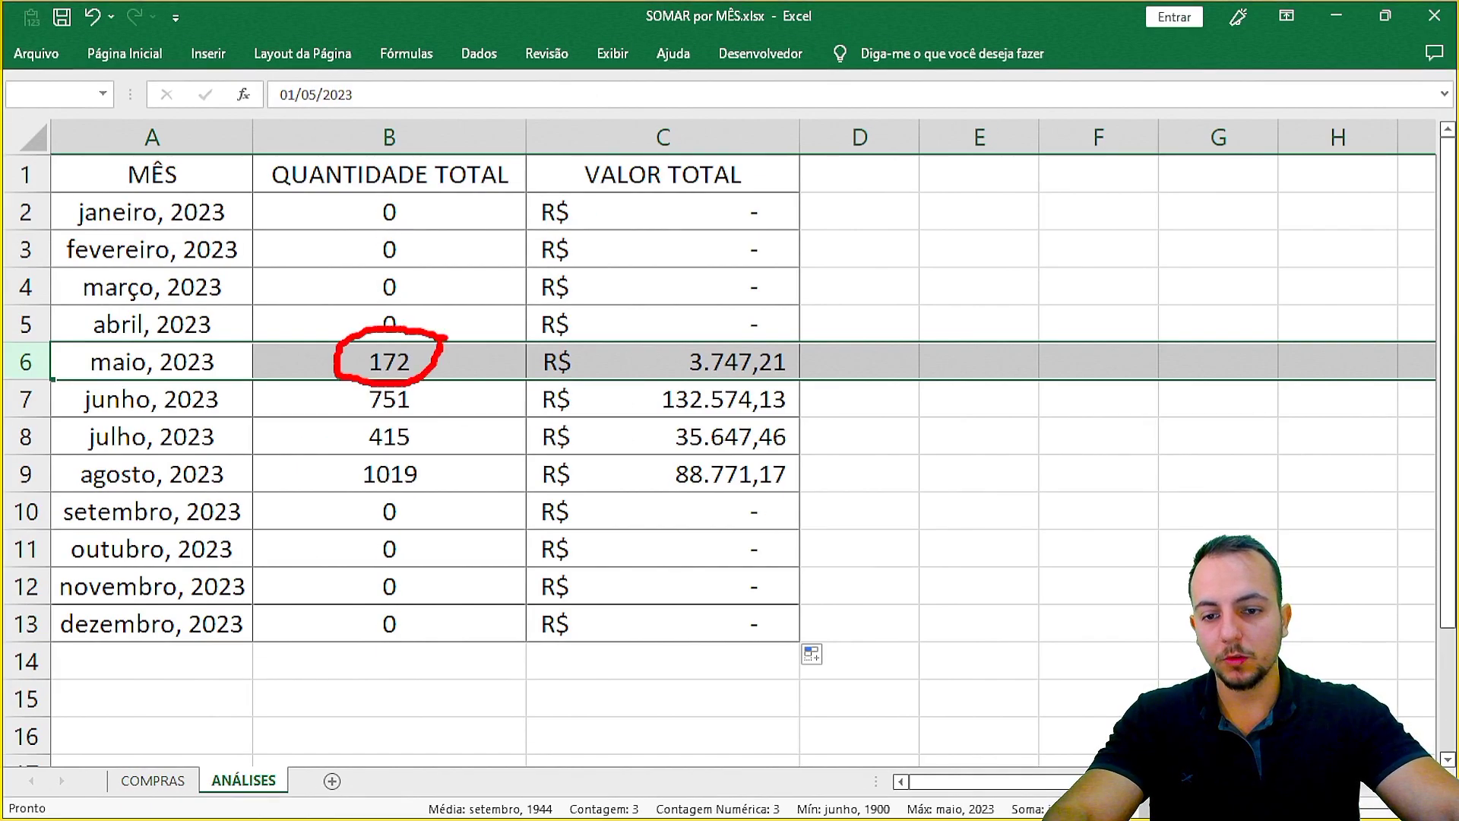
# On COMPRAS, set the QTD of the 29/05/2023 purchase of Ômega 3 60 cápsulas to 129.
pyautogui.click(152, 780)
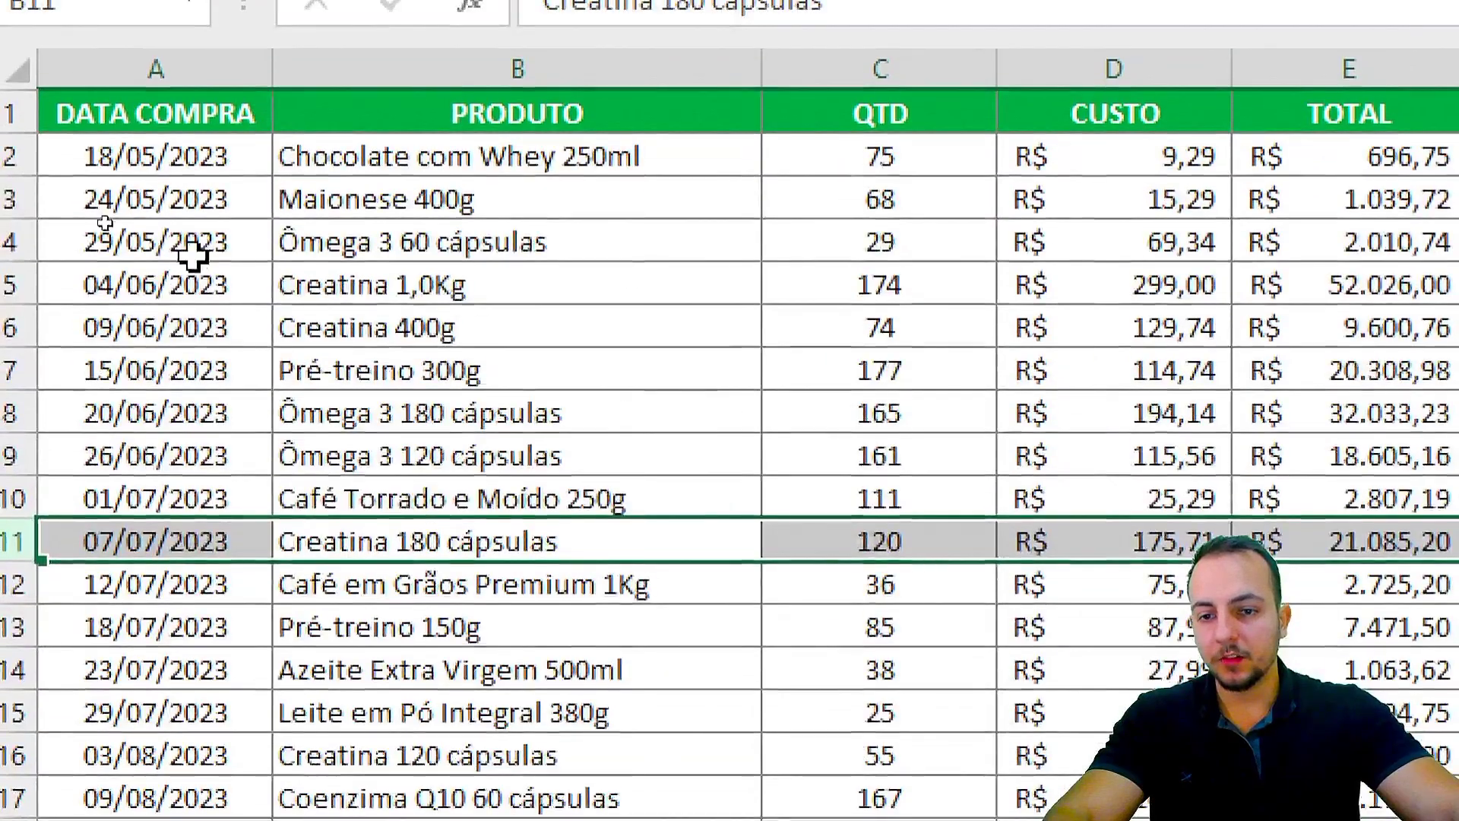
pyautogui.moveTo(193, 210); pyautogui.dragTo(874, 210)
pyautogui.doubleClick(495, 243)
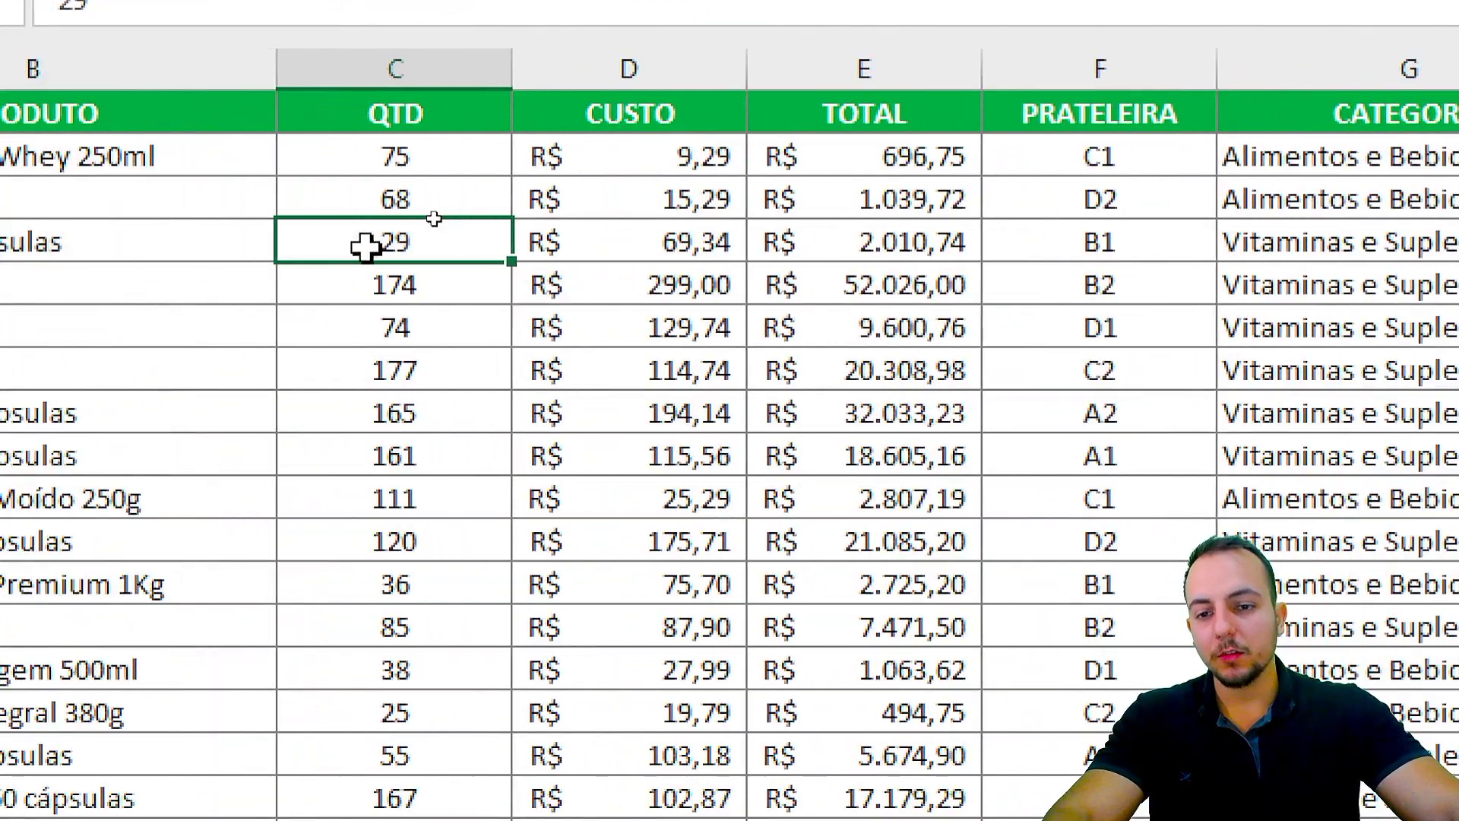
pyautogui.write('1')
pyautogui.press('Tab')
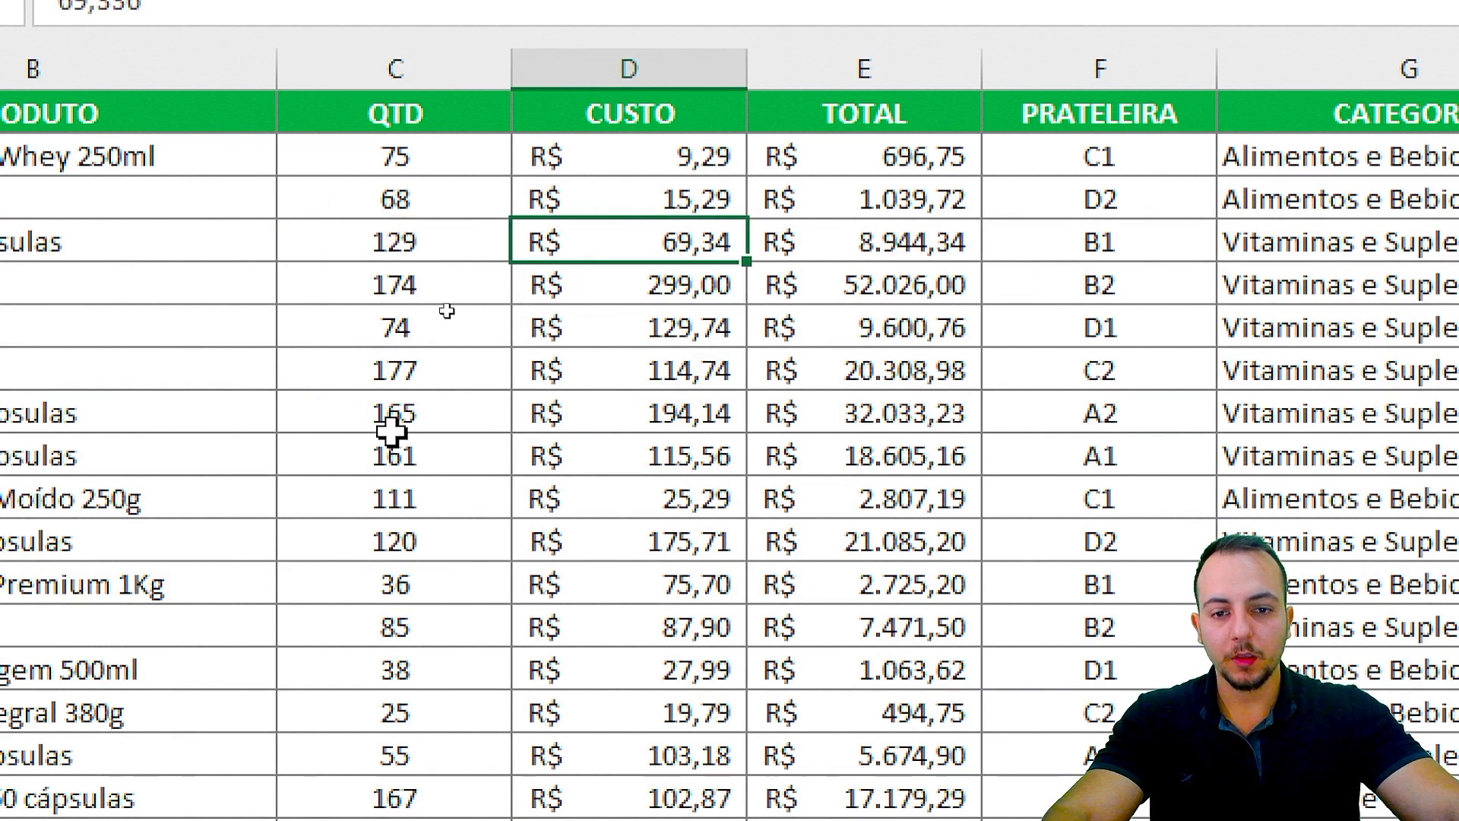
# Set the CUSTO of the Ômega 3 60 cápsulas purchase in row 4 to 199,336.
pyautogui.press('F2')
pyautogui.press('Left')
pyautogui.press('Home')
pyautogui.hotkey('shift', 'Right')
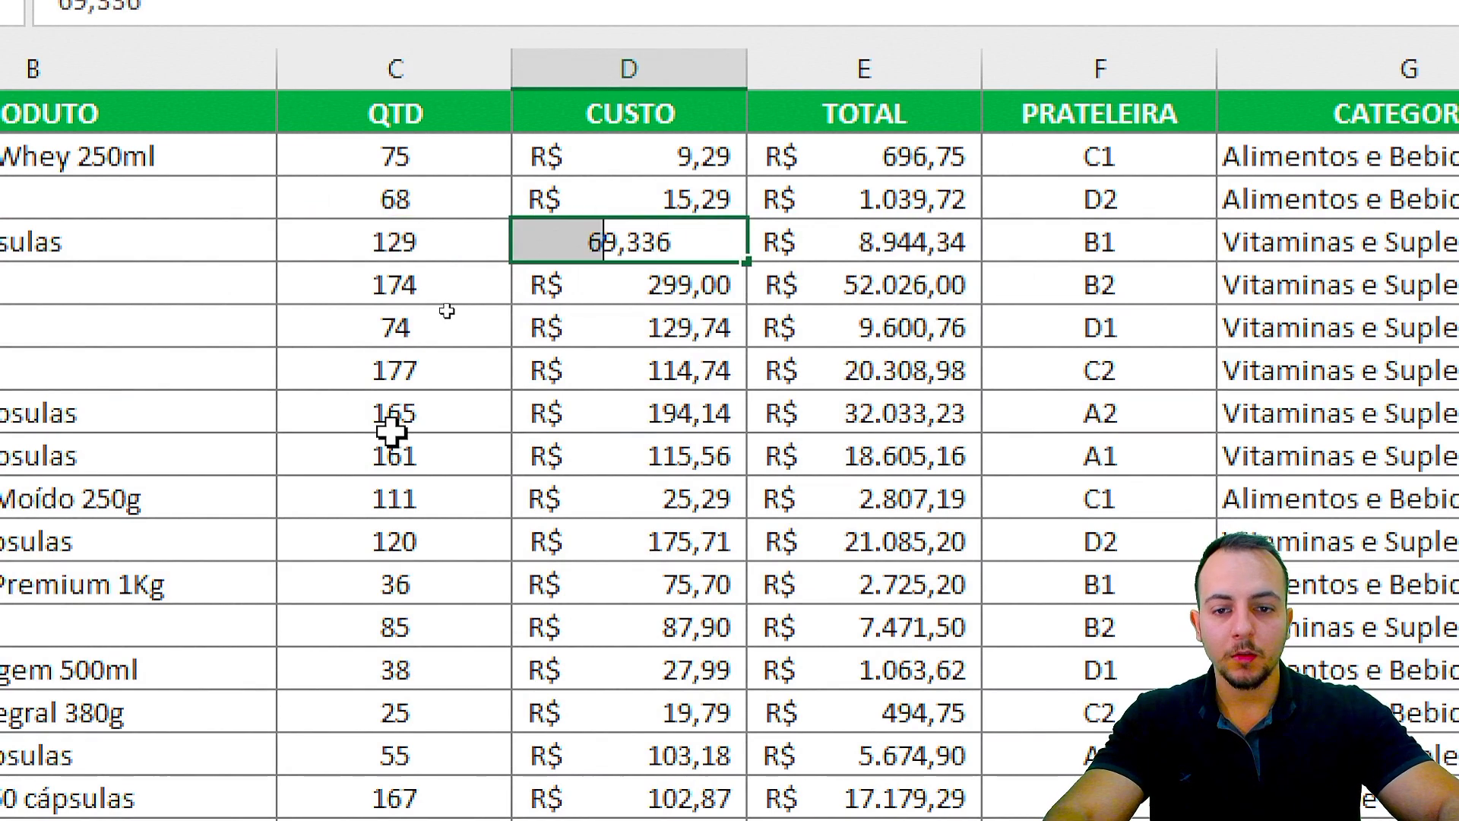
pyautogui.write('199')
pyautogui.press('BackSpace')
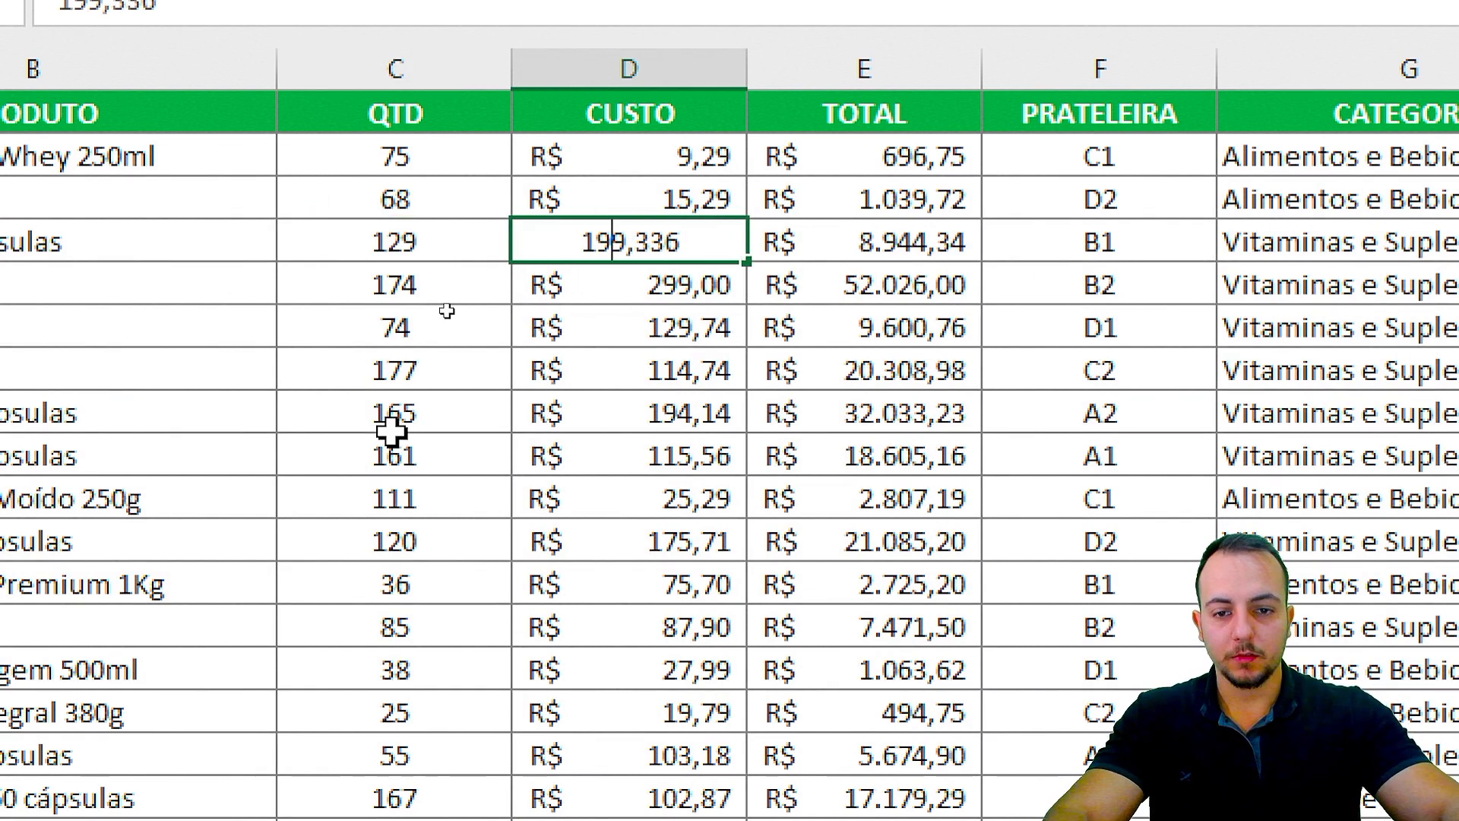
pyautogui.press('Return')
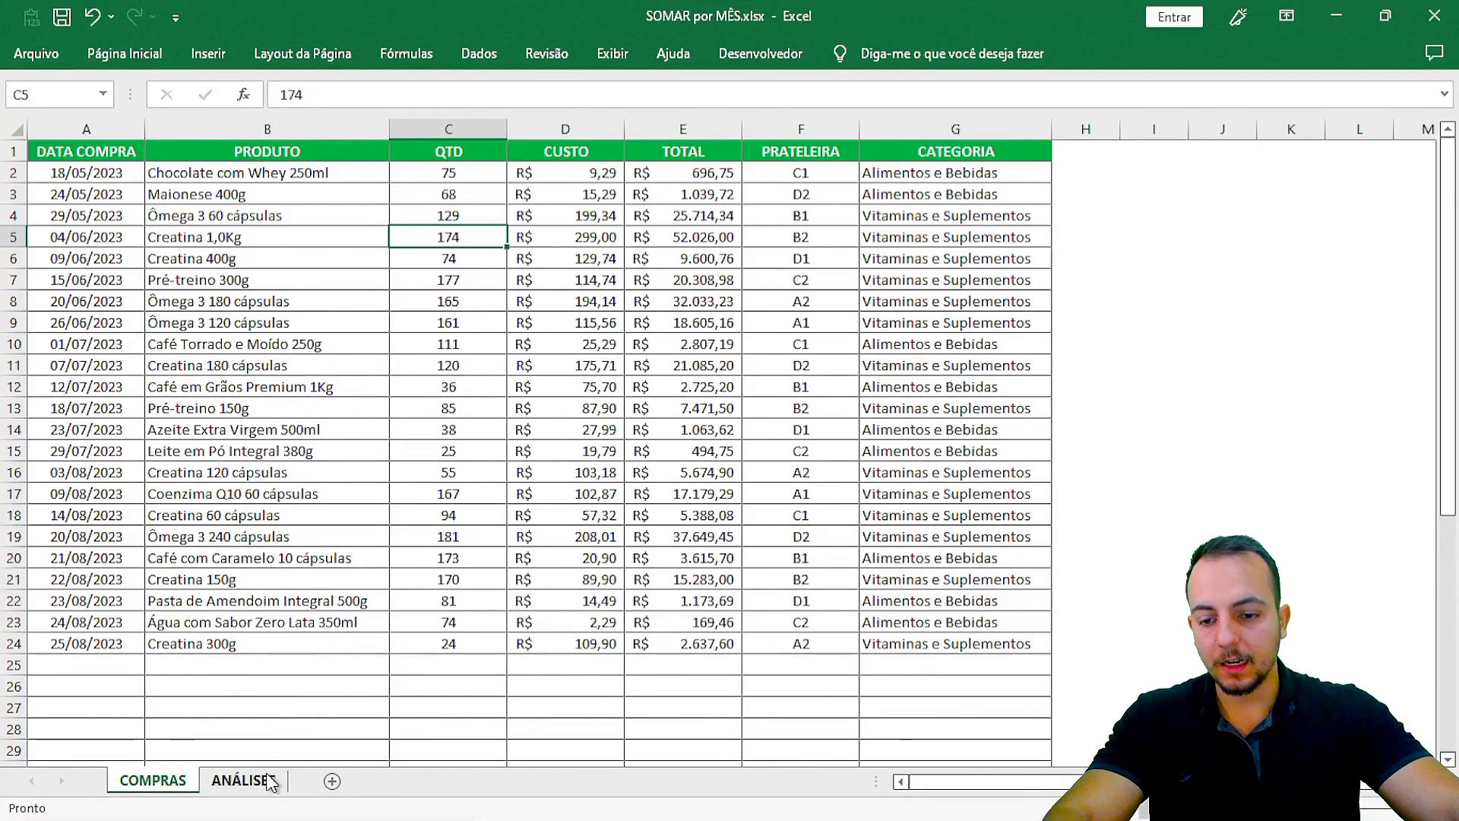
# Check the maio, 2023 quantity and value totals on ANÁLISES against the edited purchase.
pyautogui.click(243, 780)
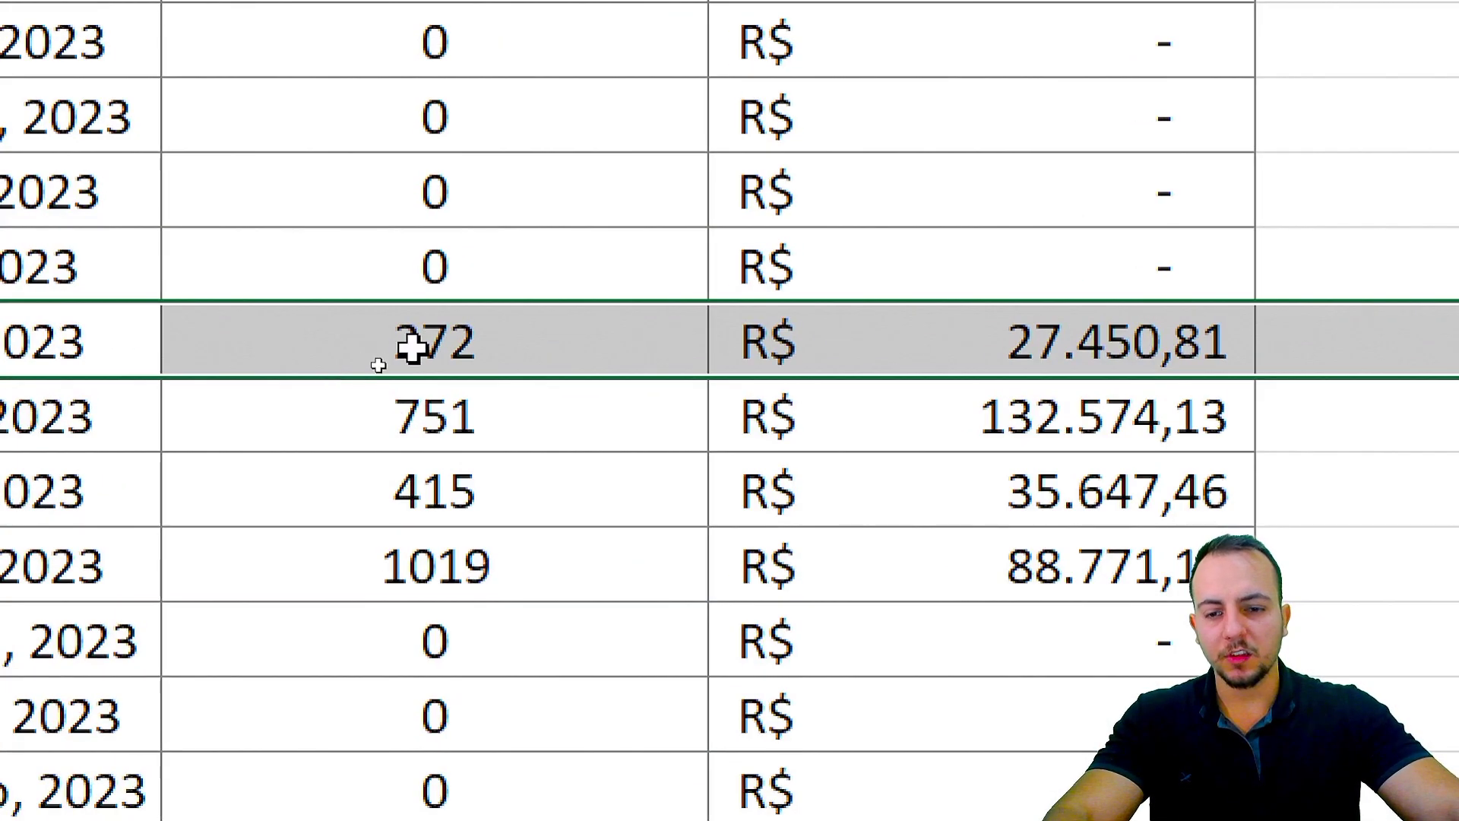
pyautogui.click(386, 371)
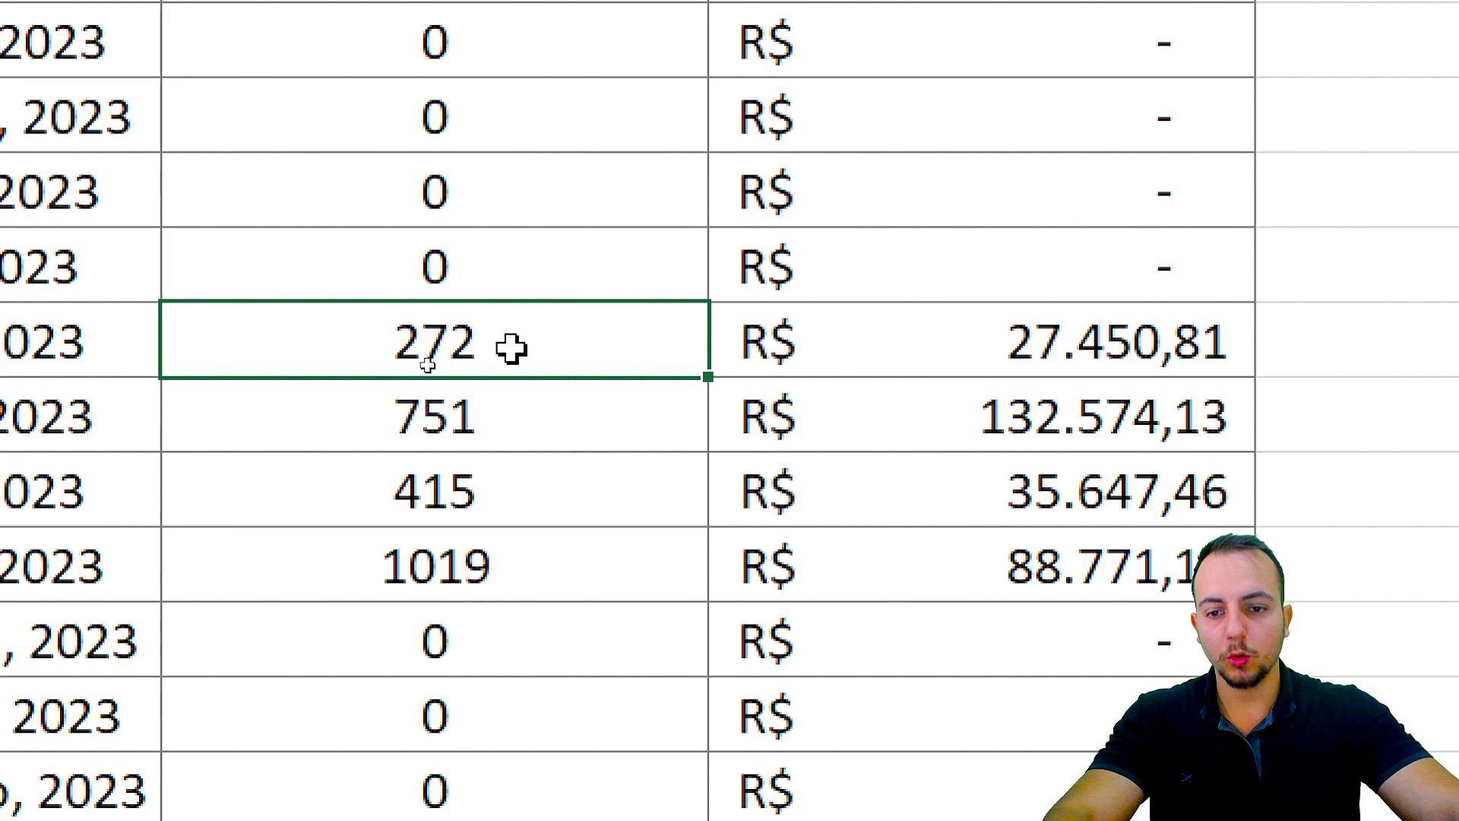
pyautogui.hscroll(1, 1078, 362)
pyautogui.click(752, 349)
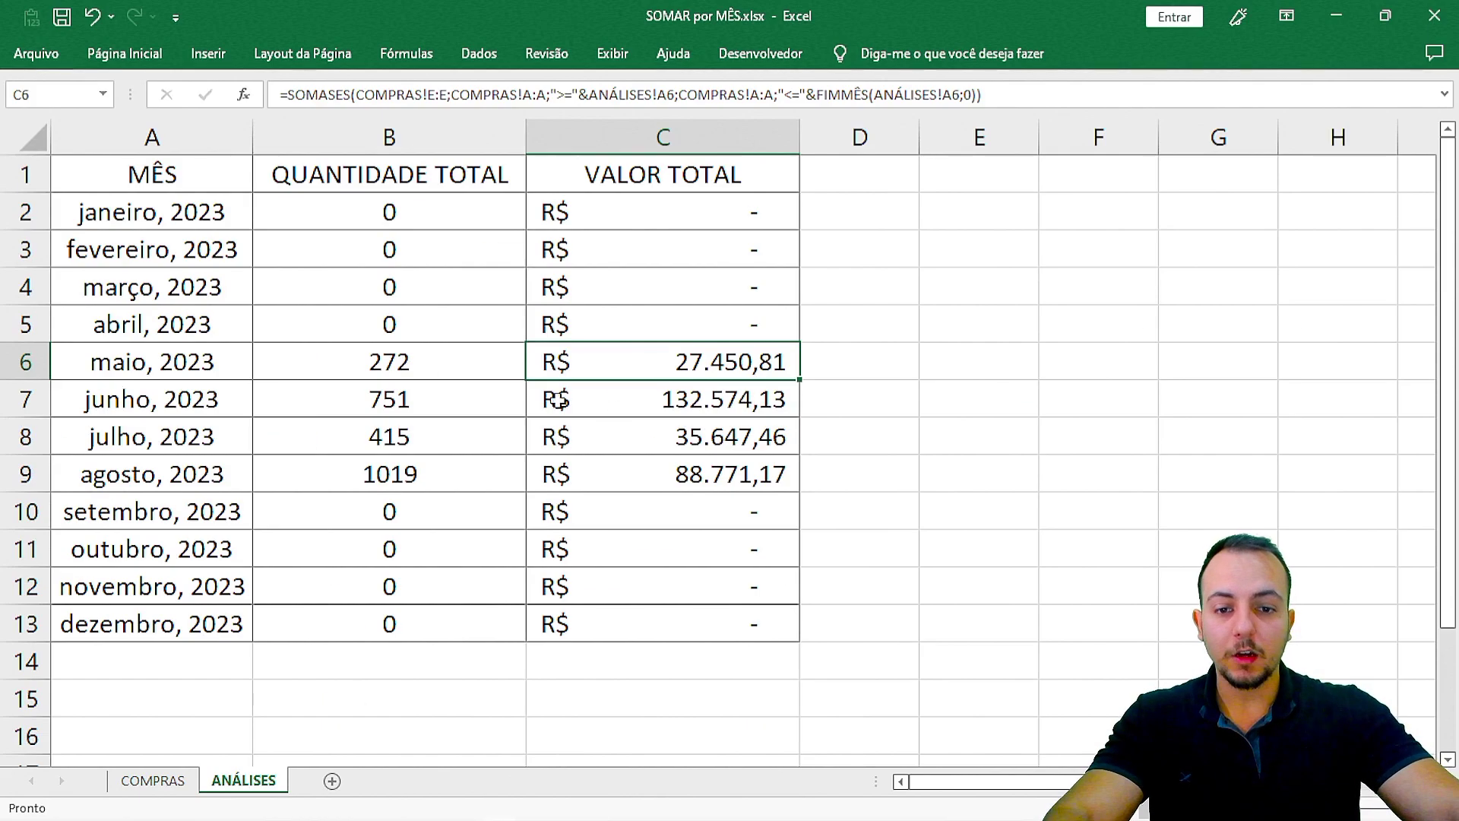
pyautogui.click(185, 187)
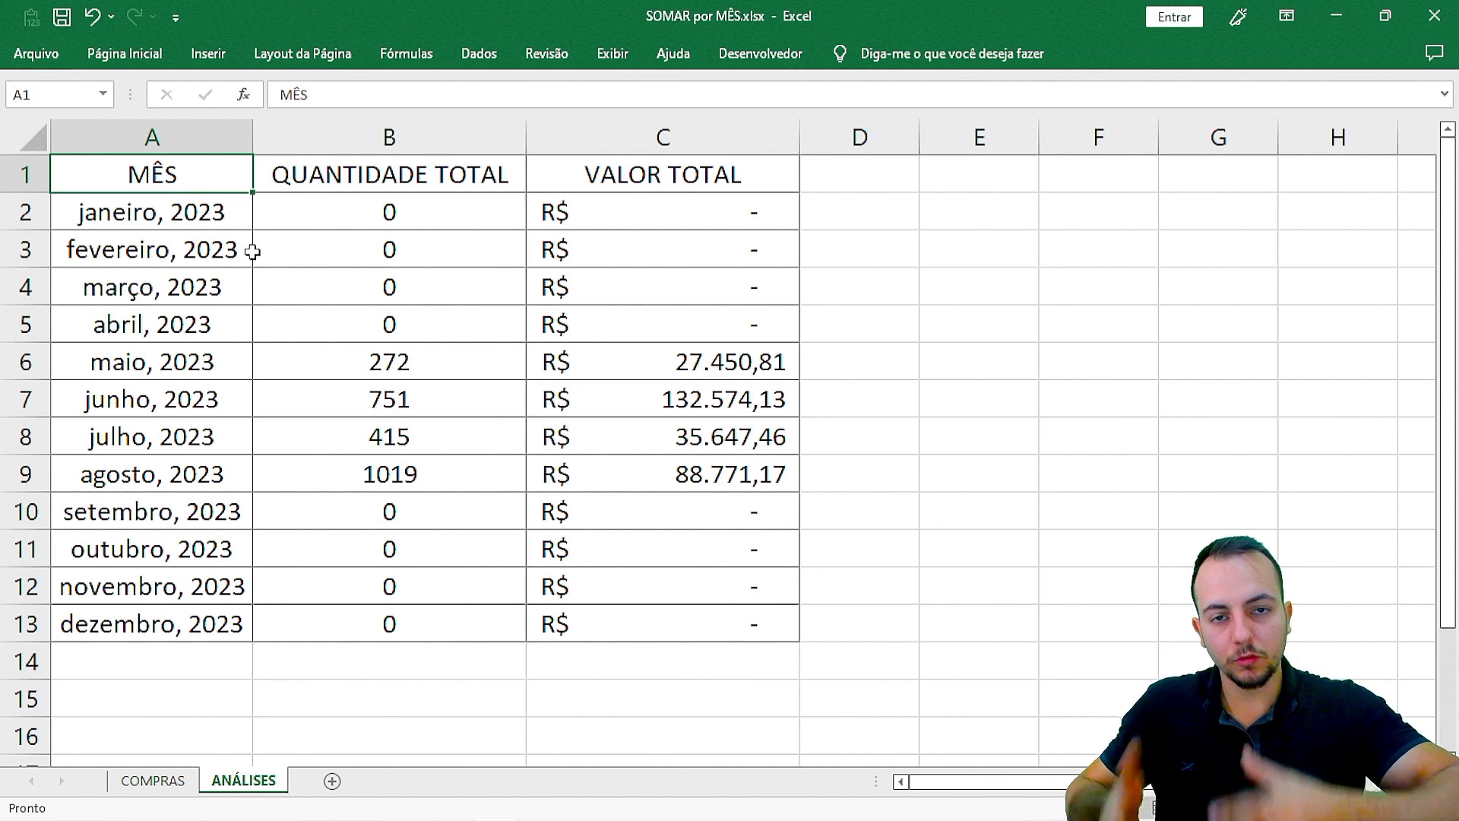